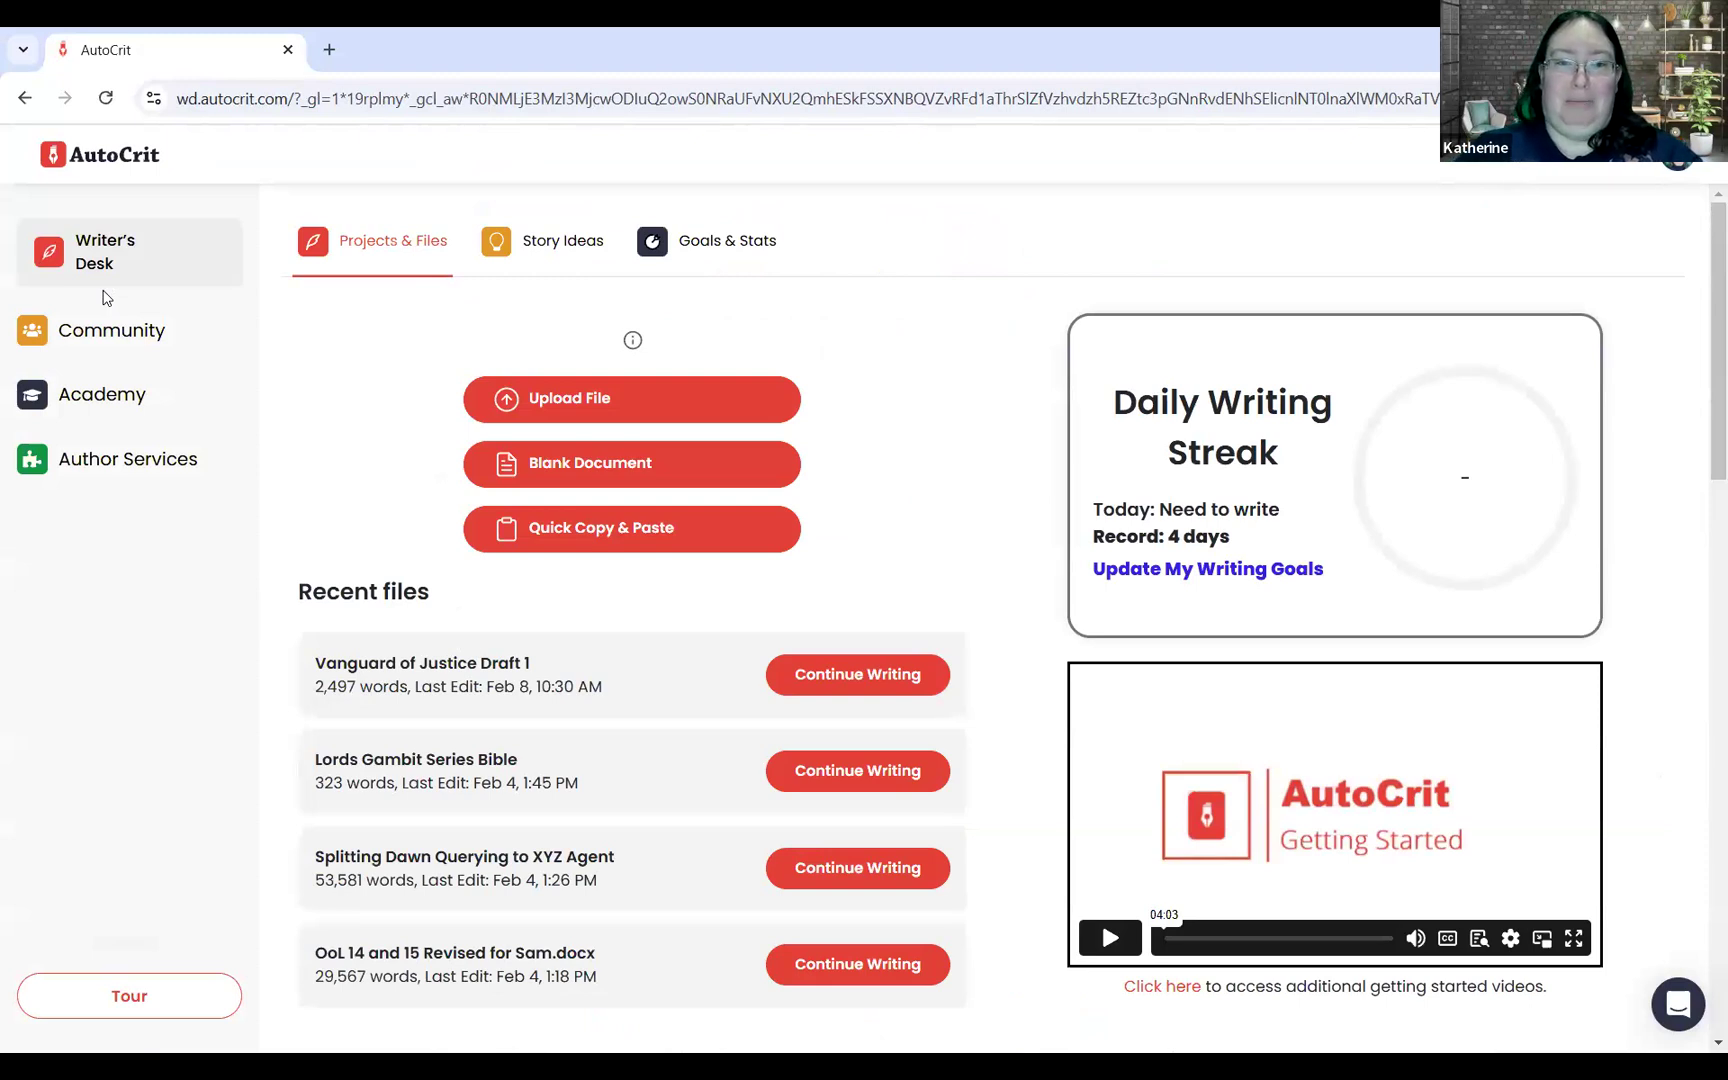
{"action": "left_click", "coordinate": [575, 405]}
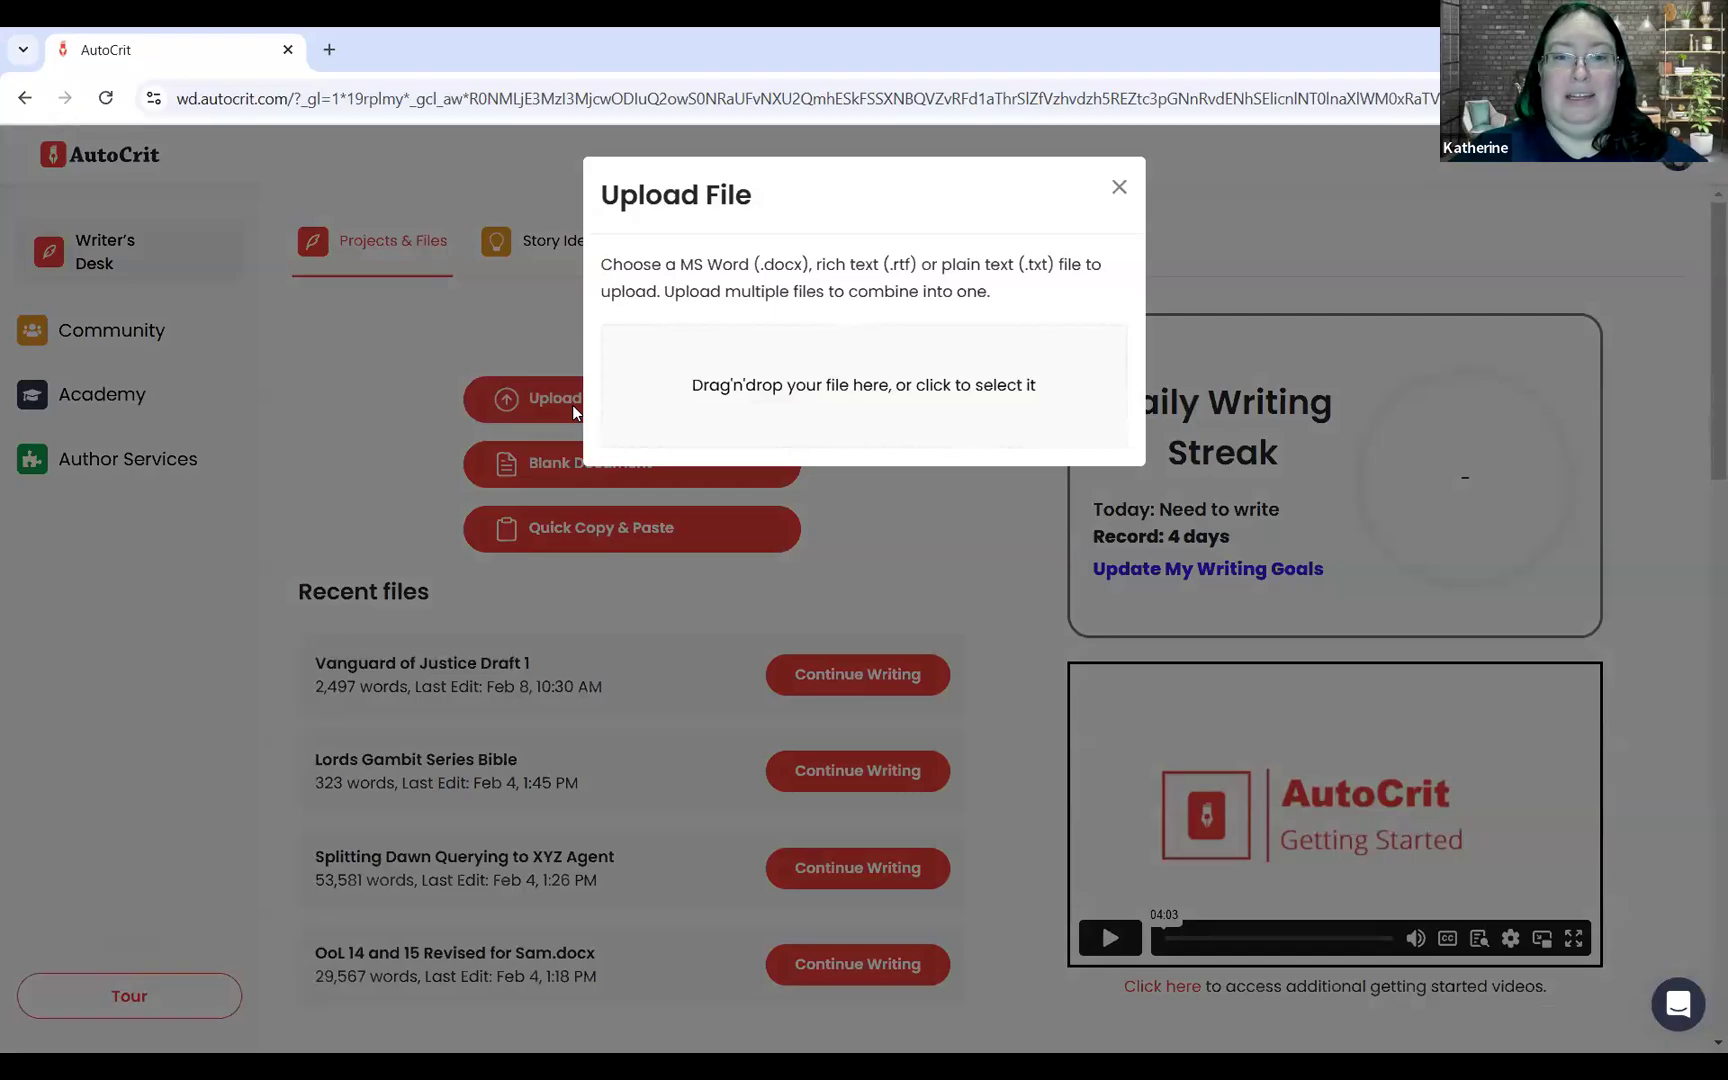
{"action": "left_click", "coordinate": [963, 568]}
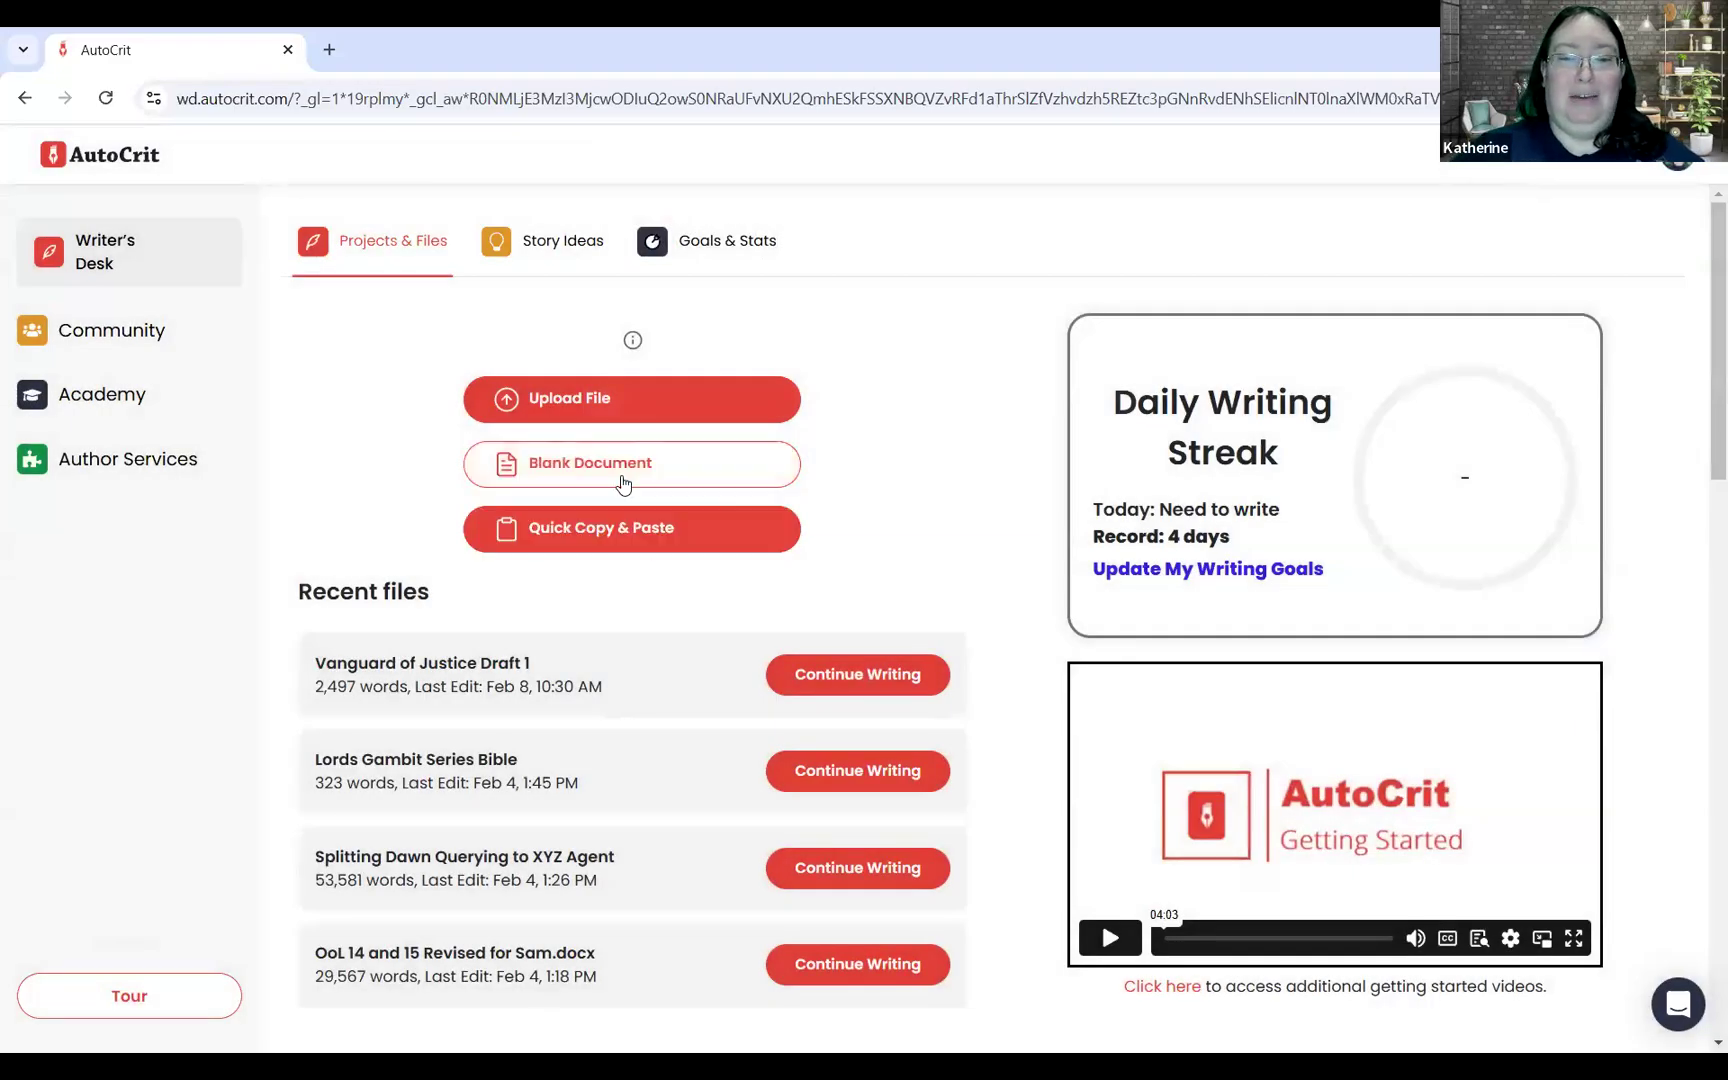
{"action": "left_click", "coordinate": [621, 481]}
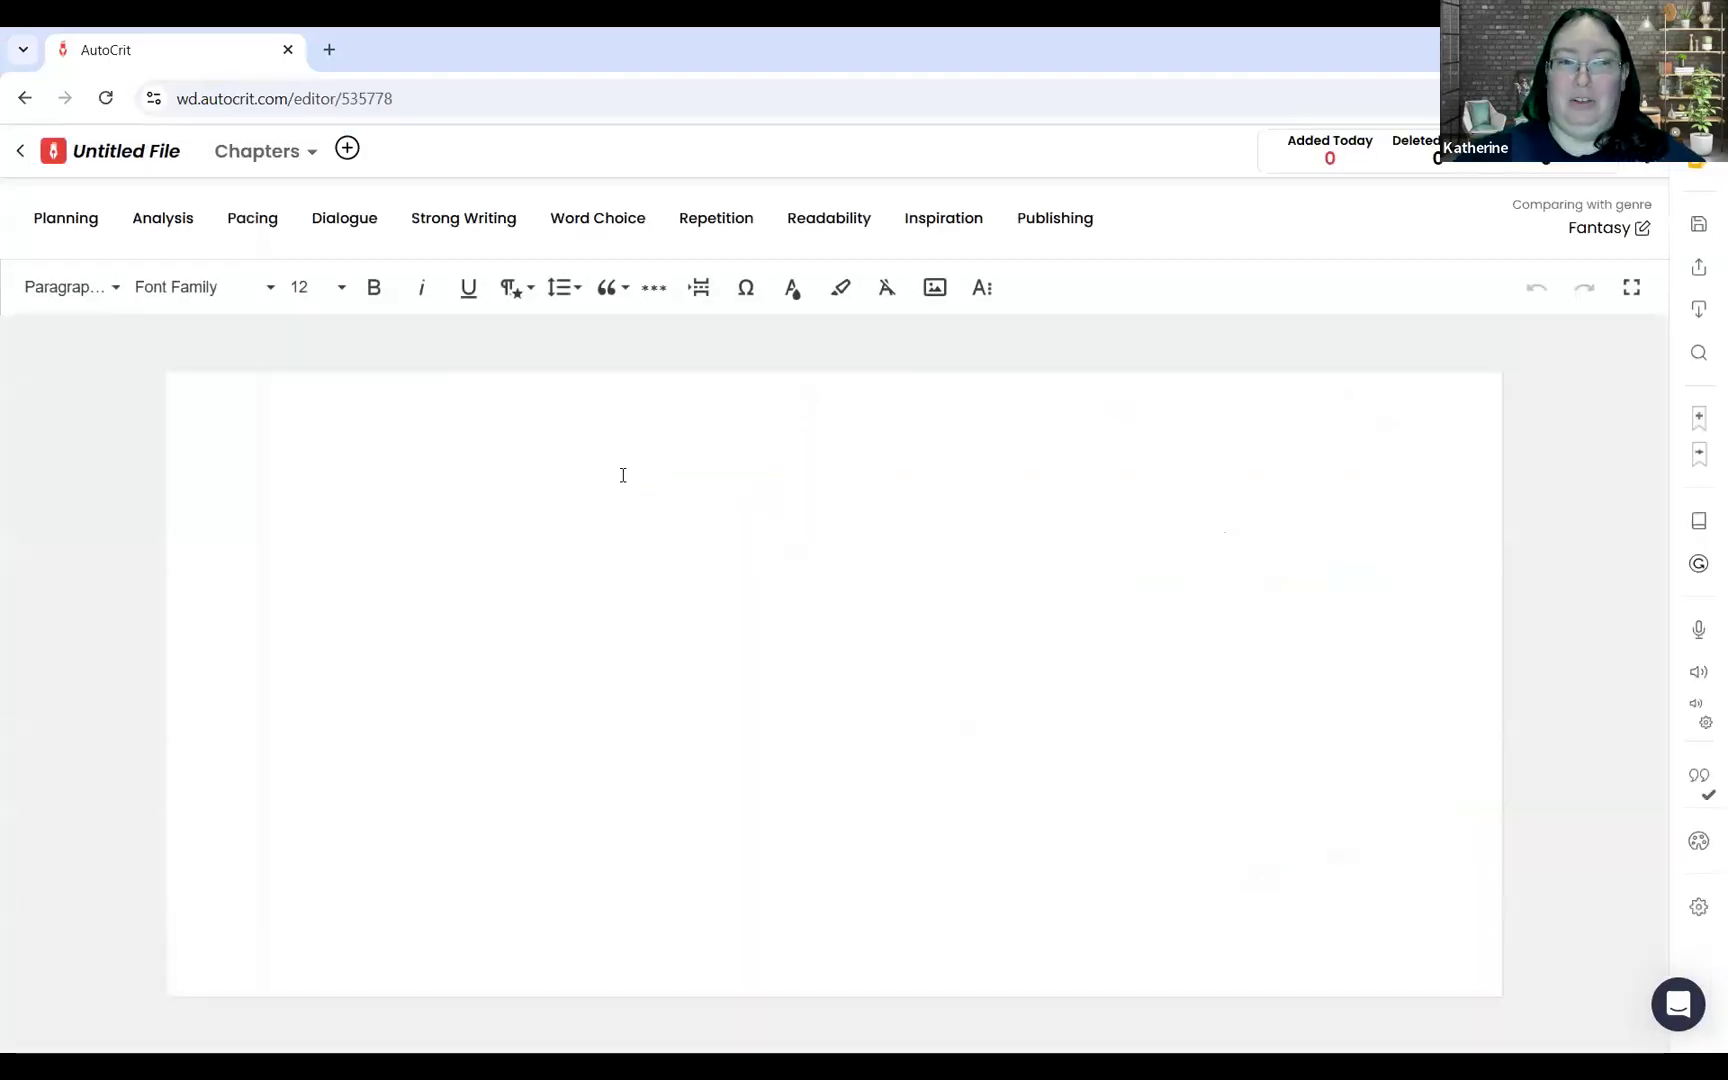
{"action": "left_click", "coordinate": [506, 483]}
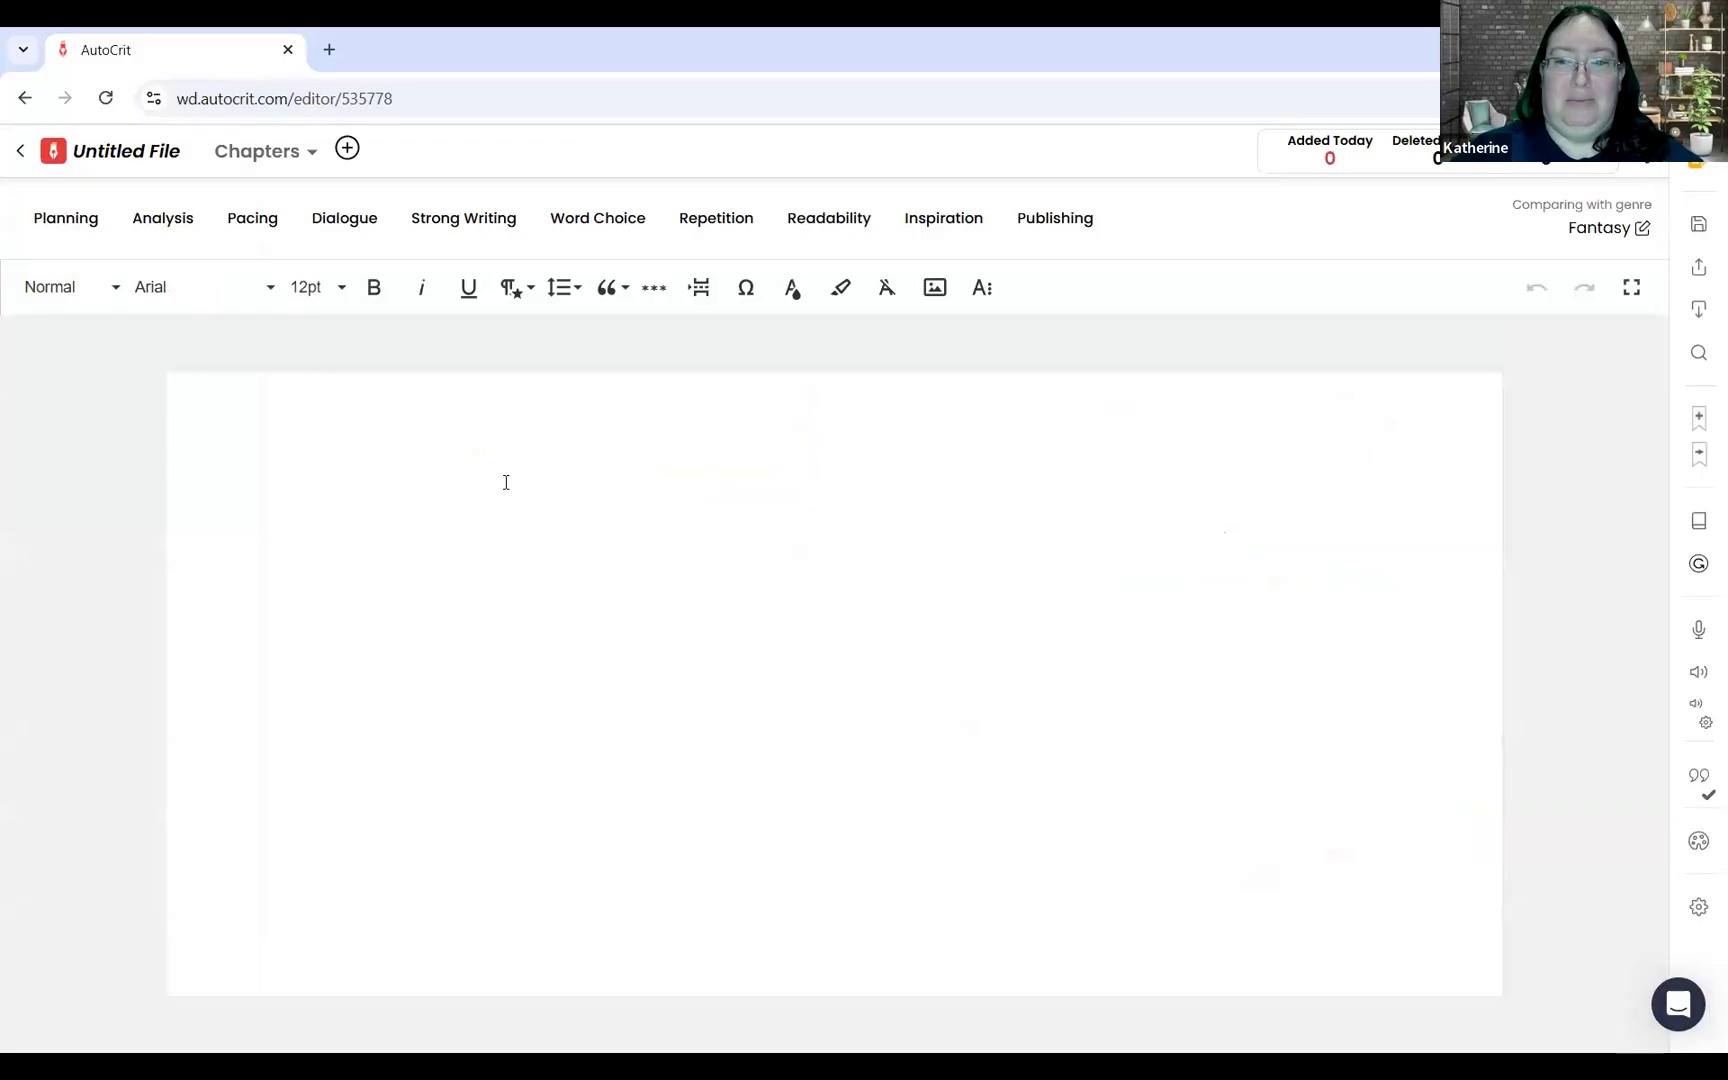
{"action": "left_click", "coordinate": [25, 156]}
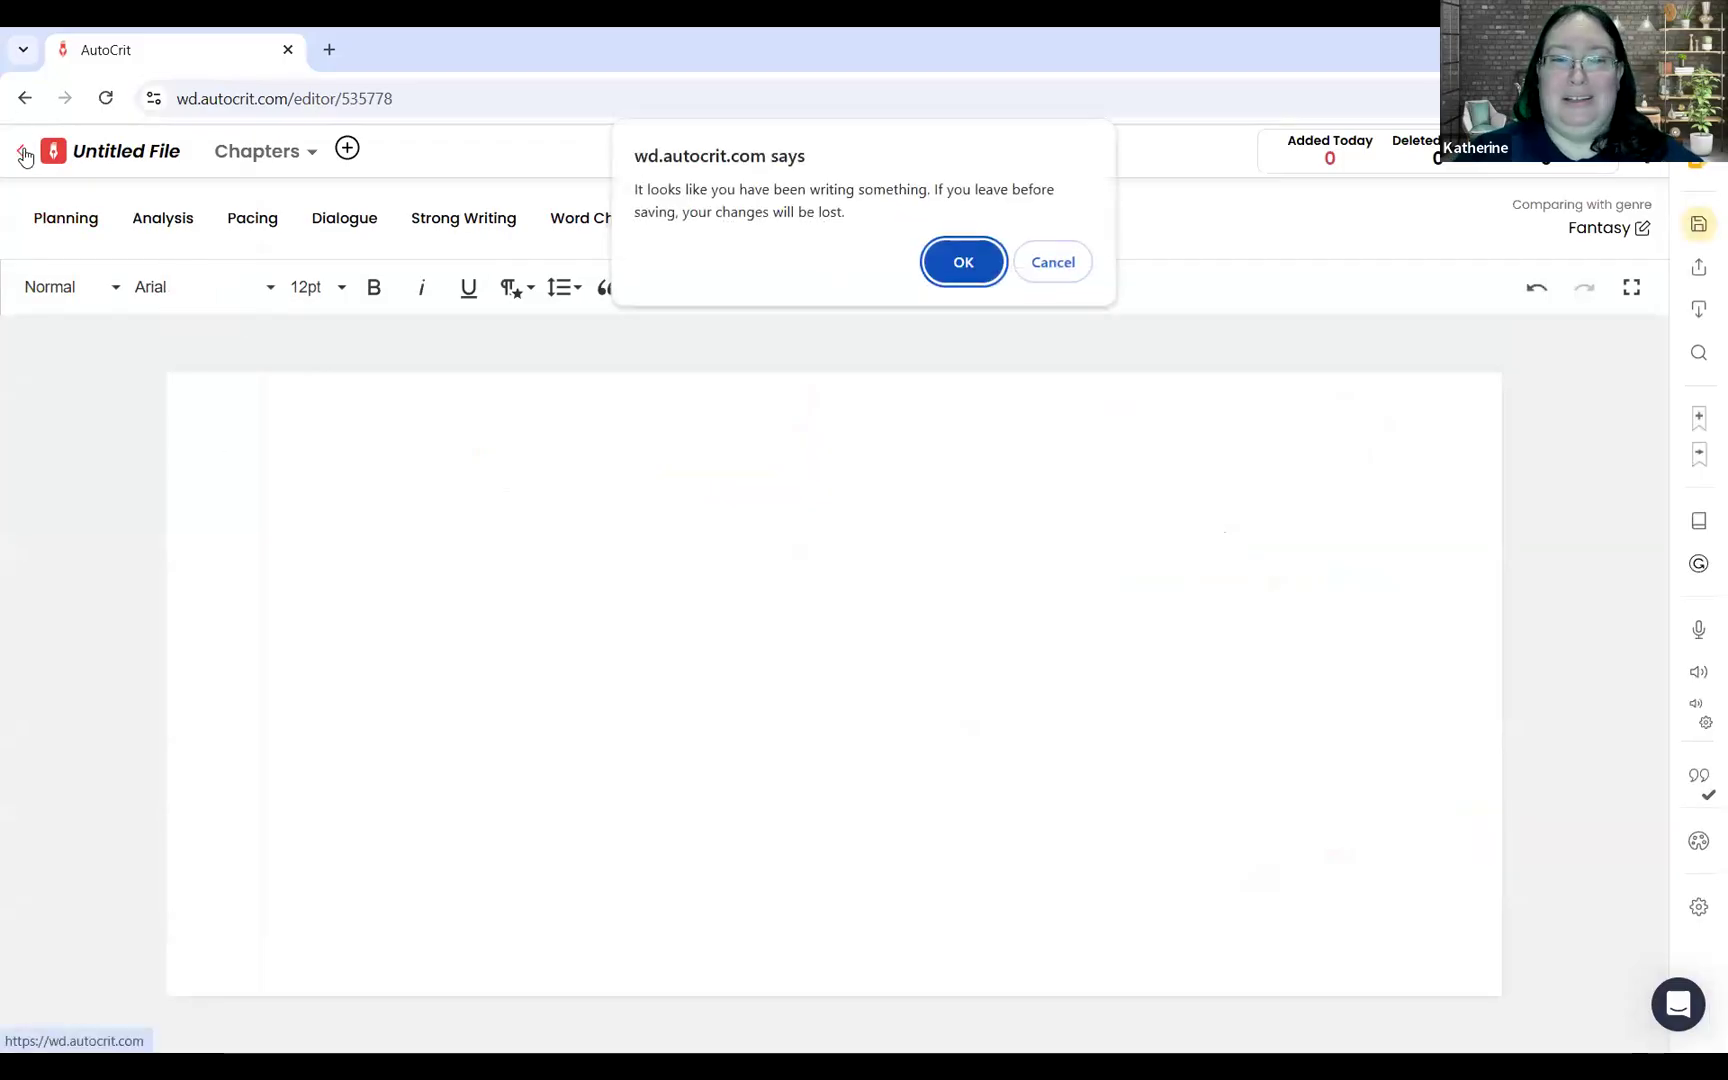
{"action": "left_click", "coordinate": [963, 263]}
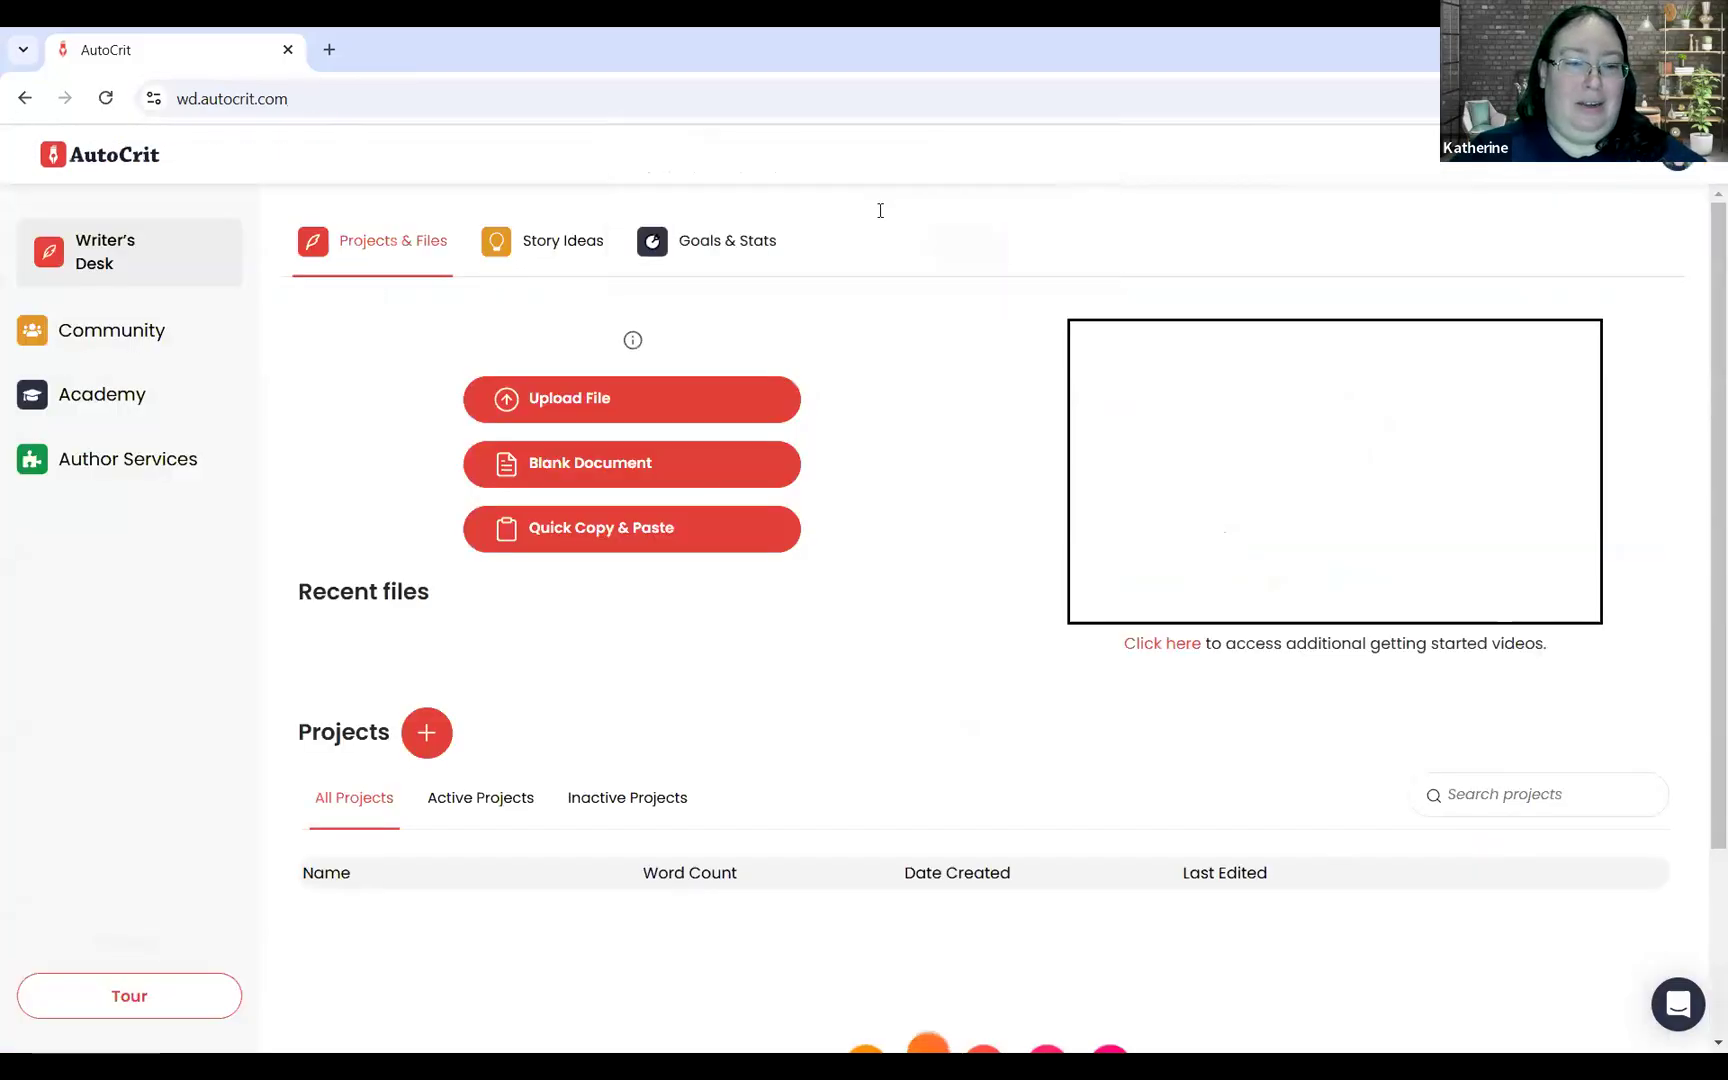
Step: Open Vanguard of Justice Draft 1 and expand its notes to fill the page
{"action": "left_click", "coordinate": [857, 771]}
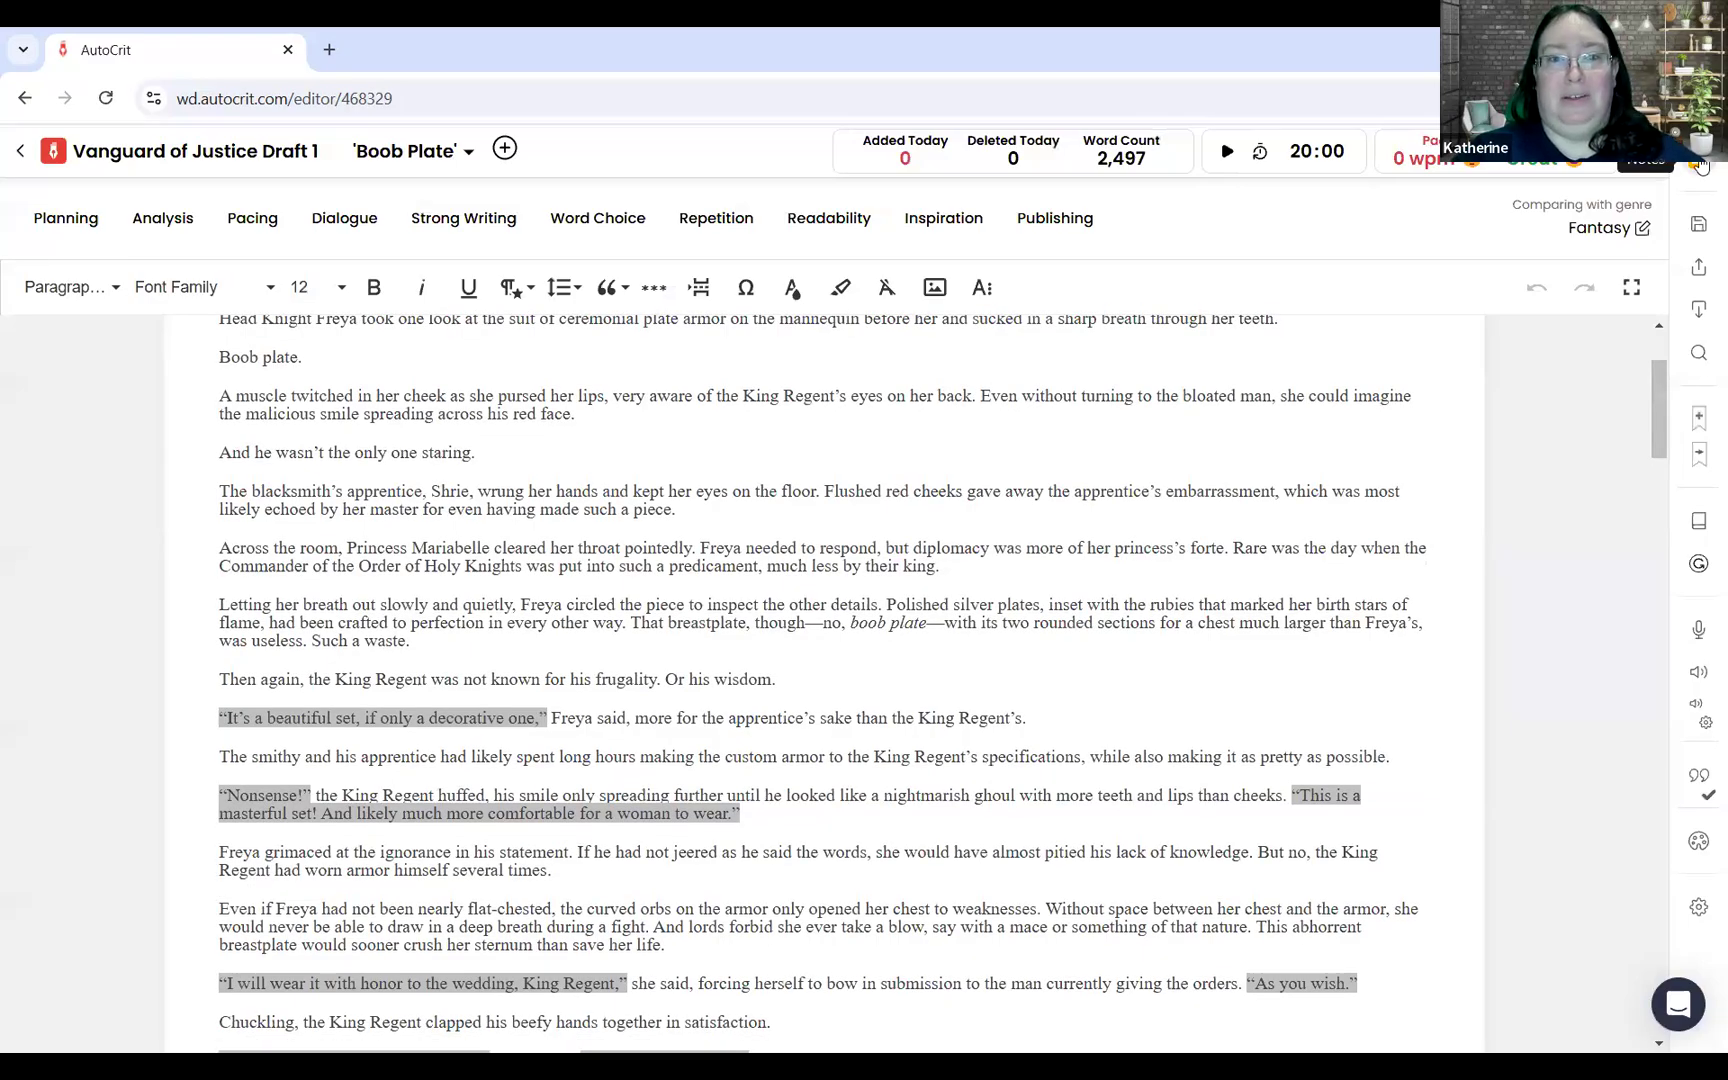
{"action": "left_click", "coordinate": [1700, 165]}
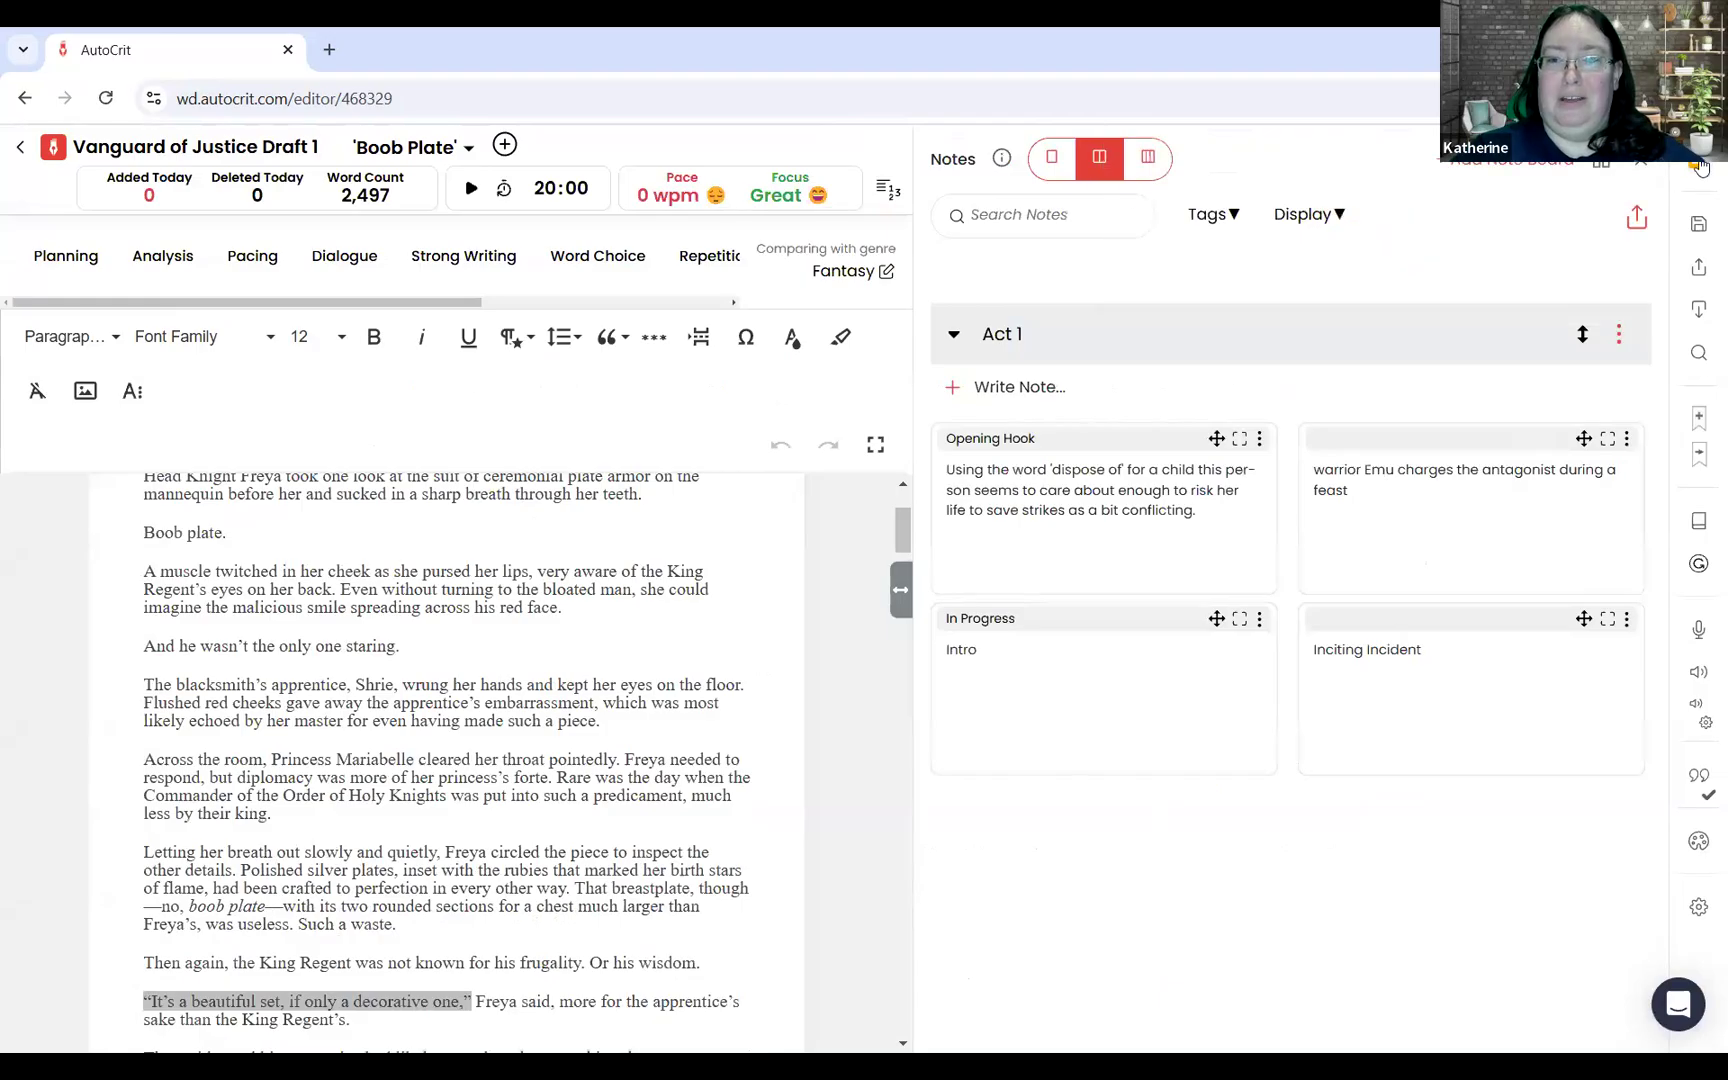
{"action": "left_click", "coordinate": [1600, 165]}
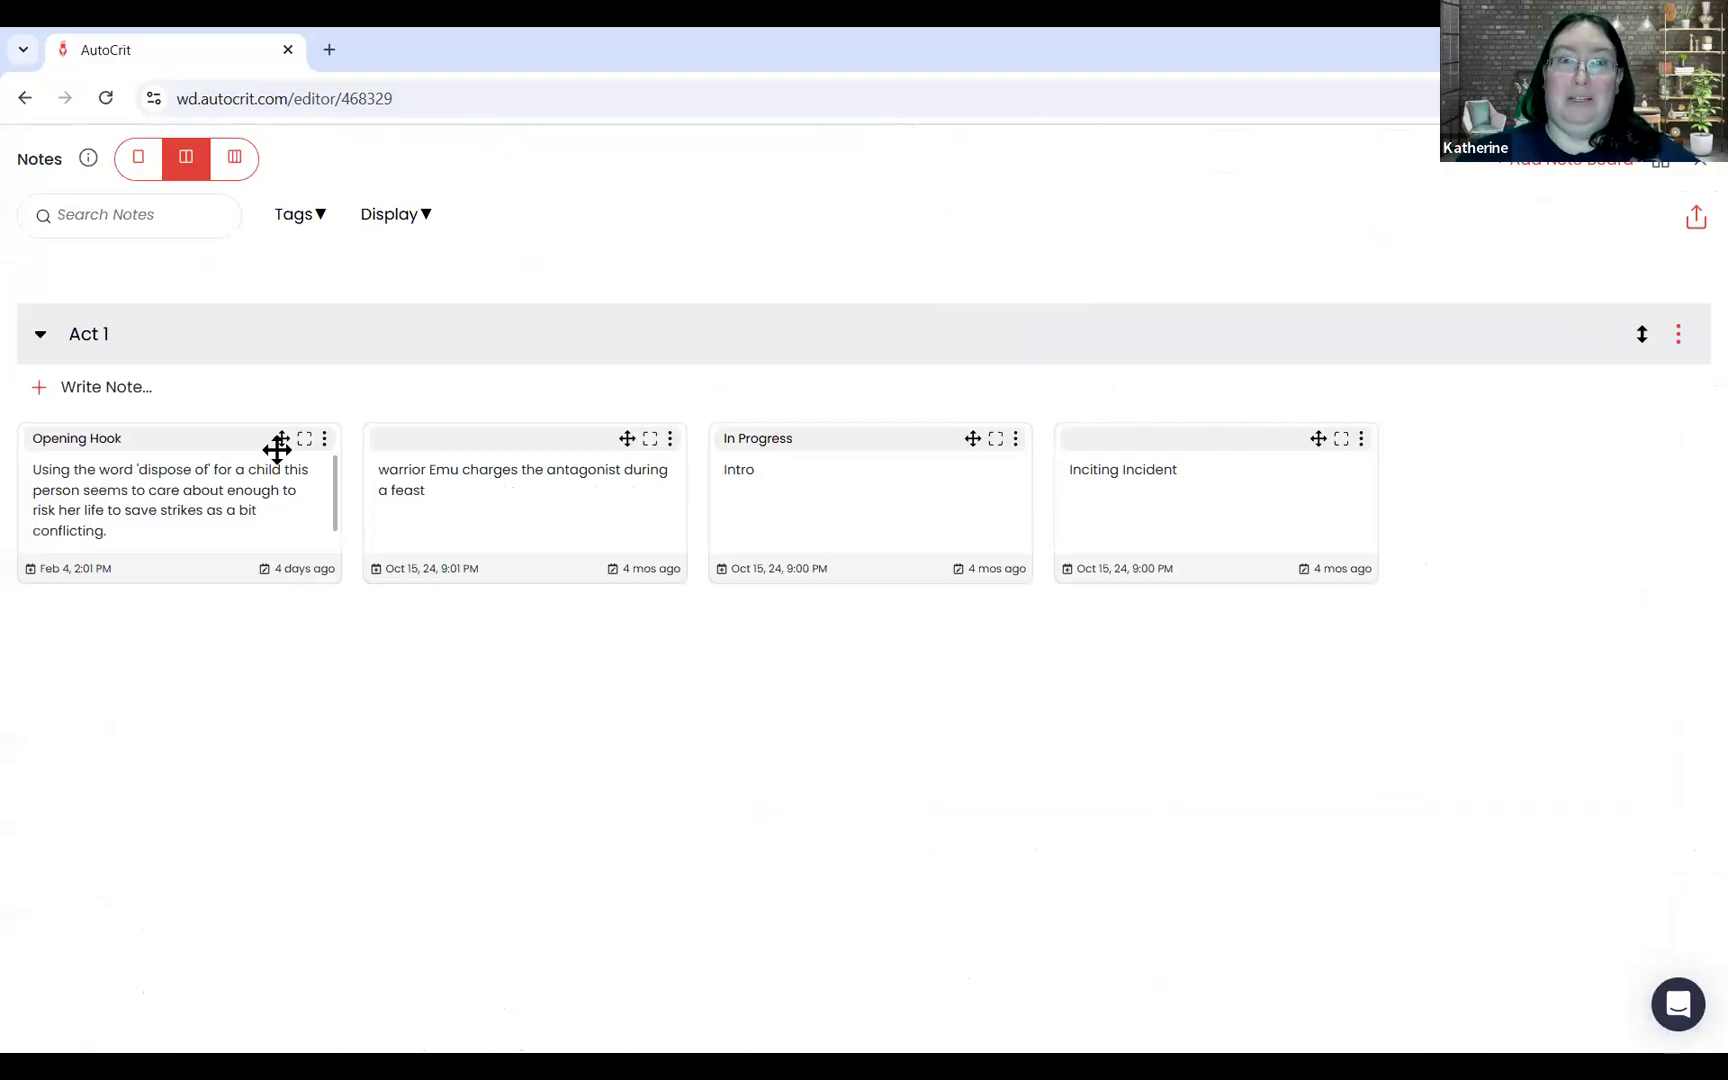
Step: Create a note board named "Style Sheet To-Do List" in Timeline view without a template
{"action": "left_click", "coordinate": [1562, 165]}
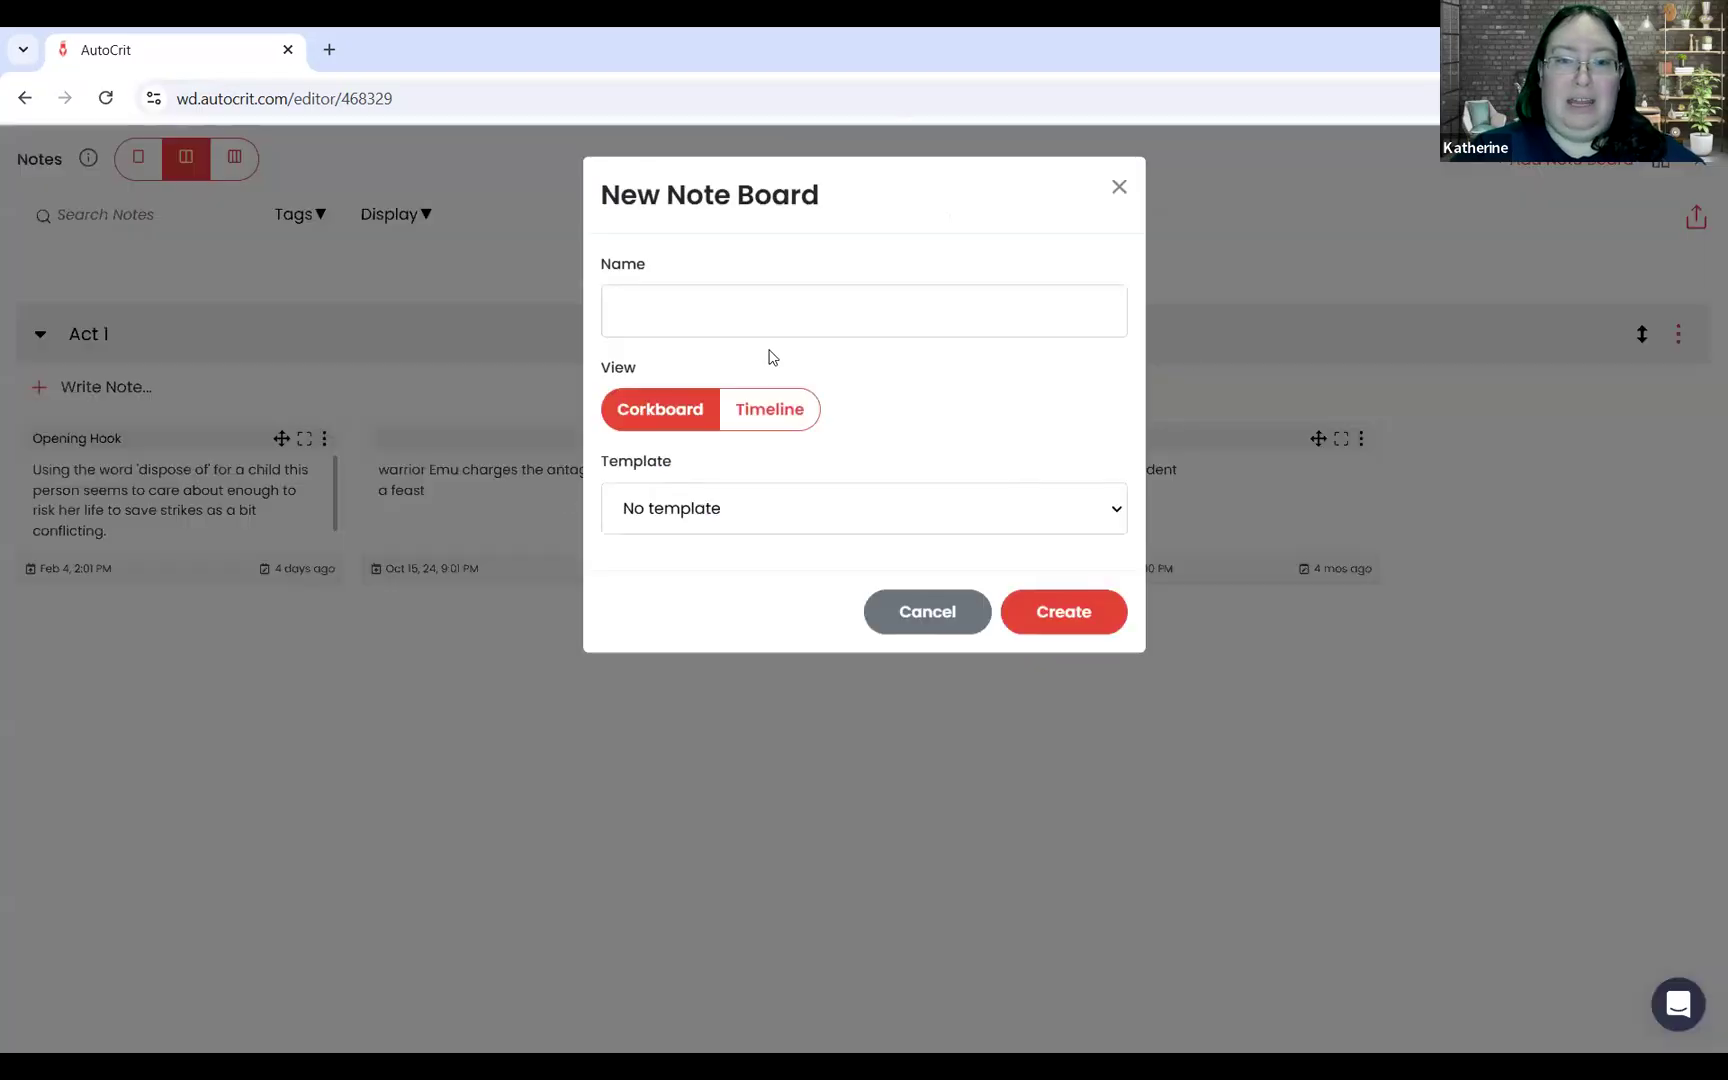
{"action": "left_click", "coordinate": [773, 412]}
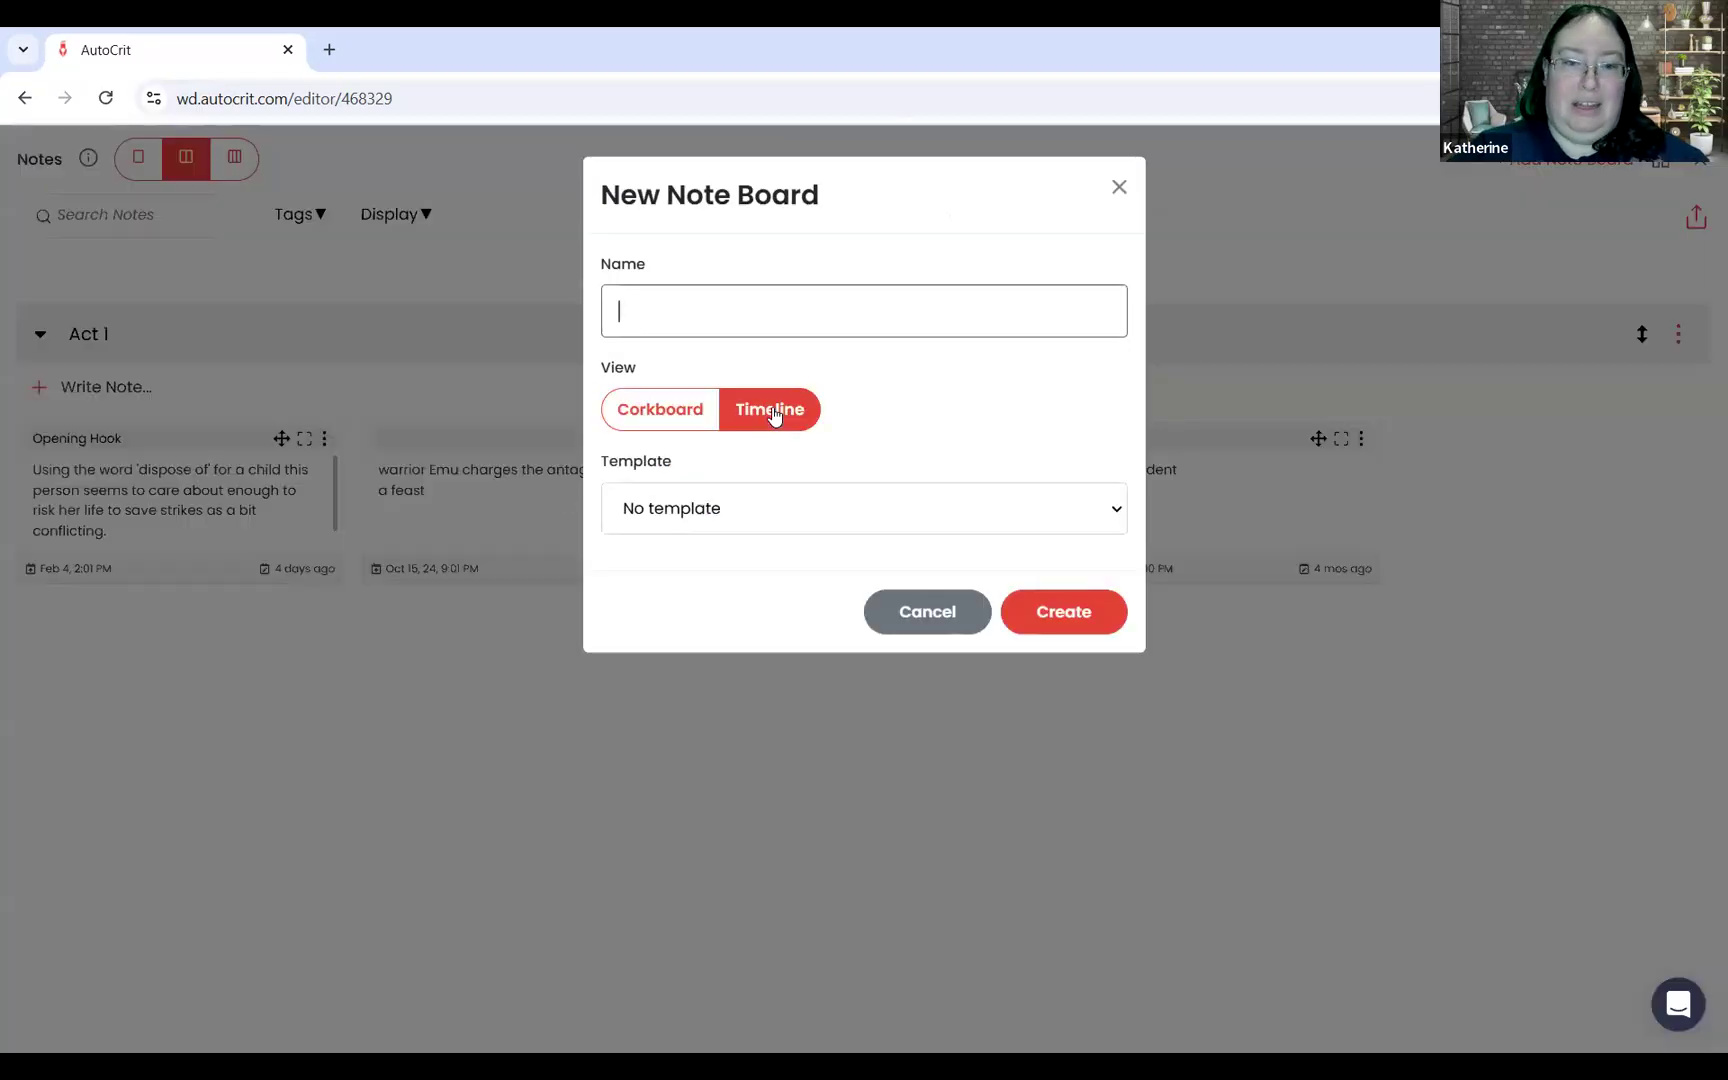
{"action": "type", "text": "Style"}
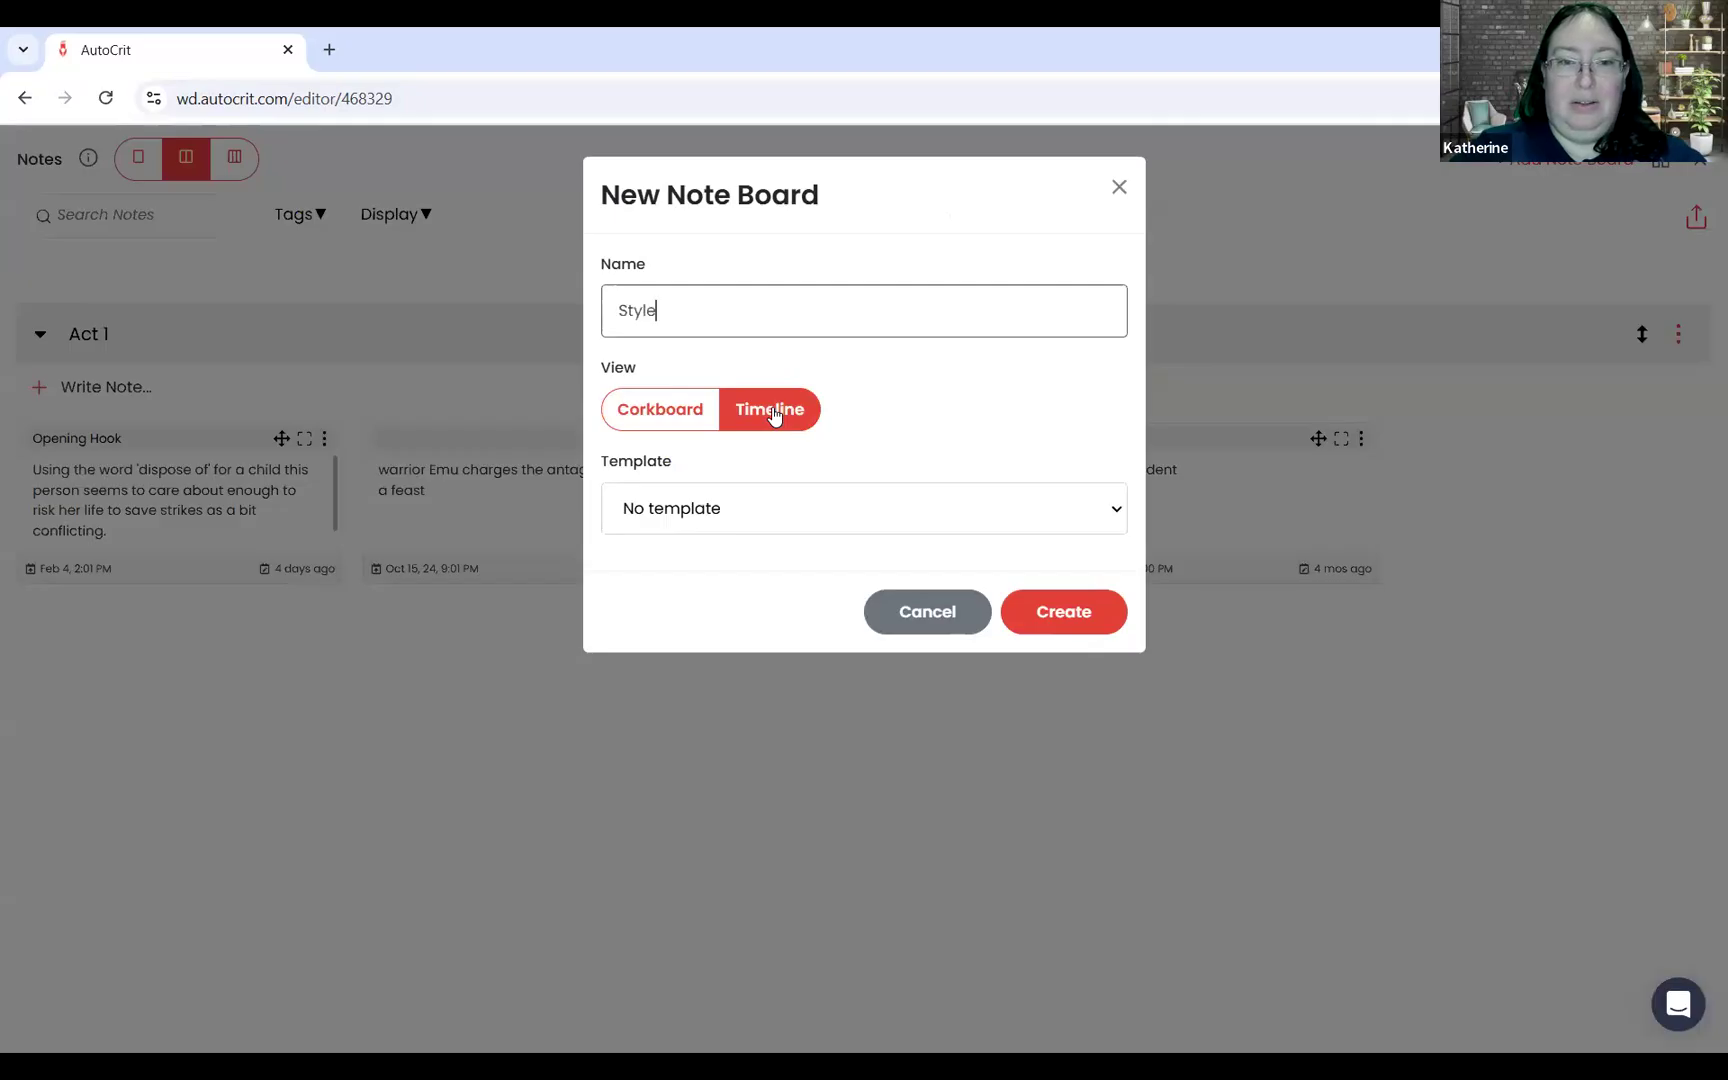
{"action": "type", "text": " Sheet"}
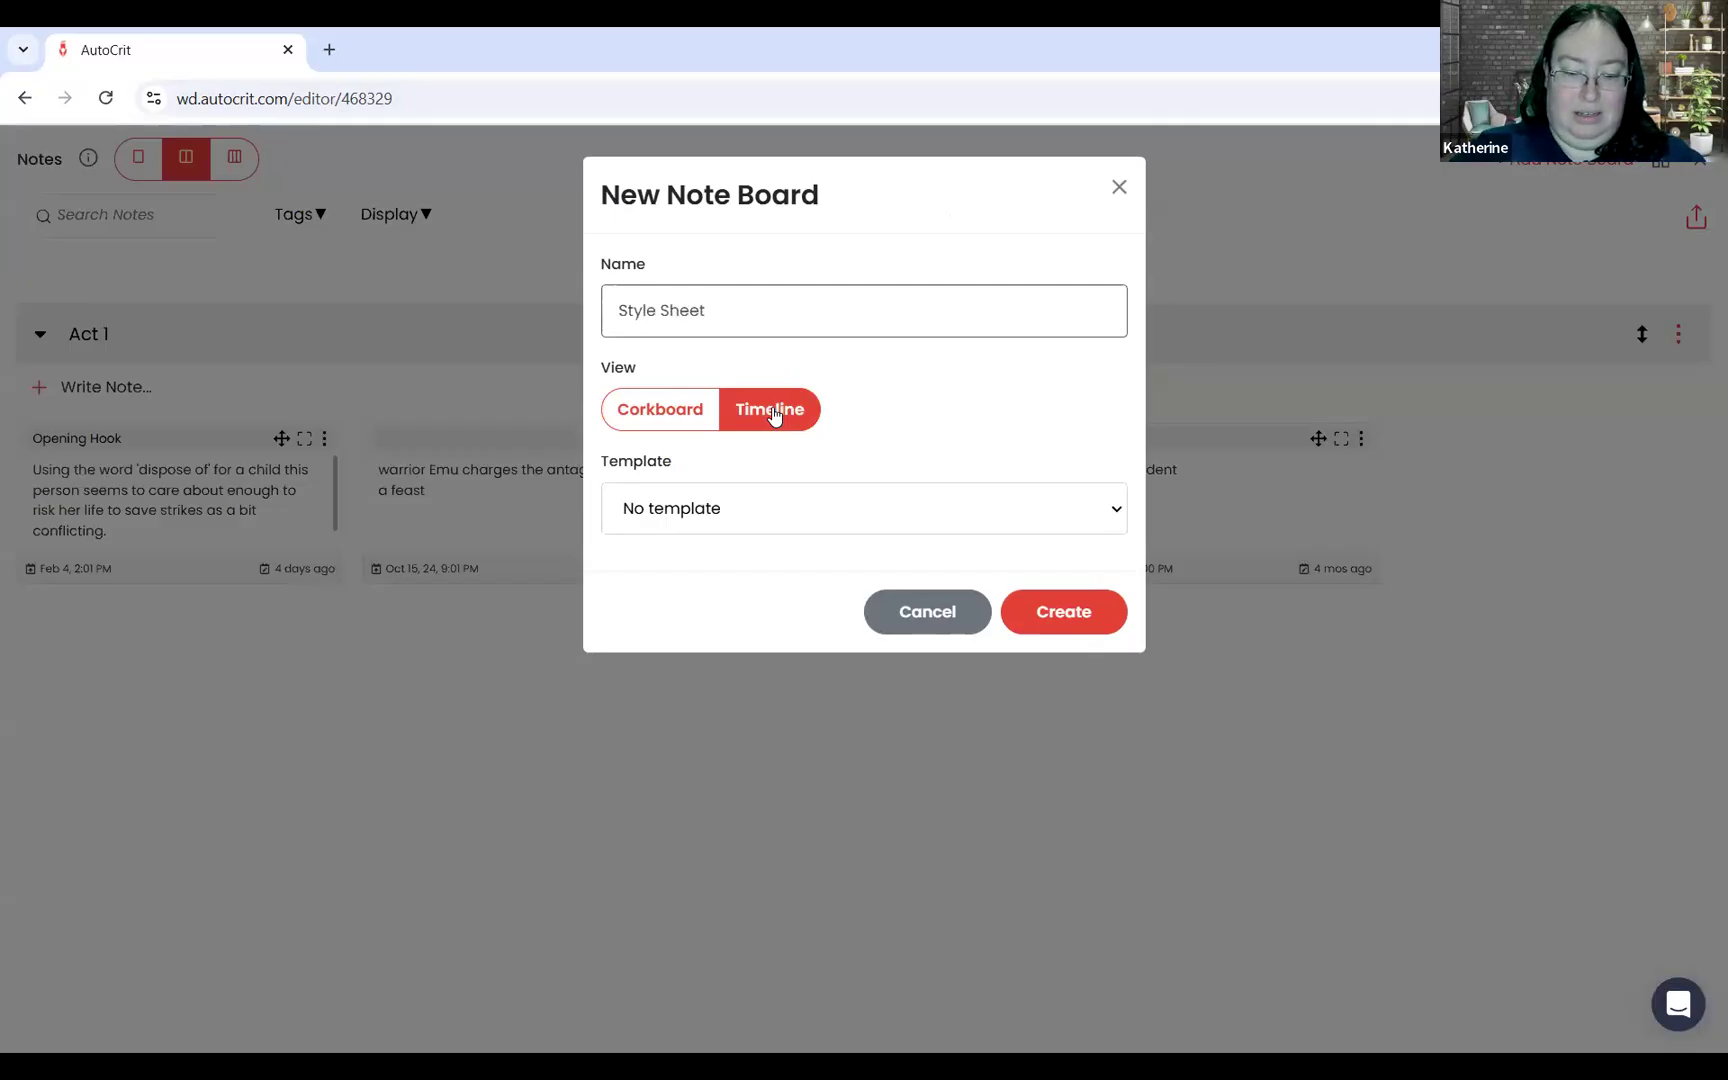
{"action": "type", "text": " To-Do"}
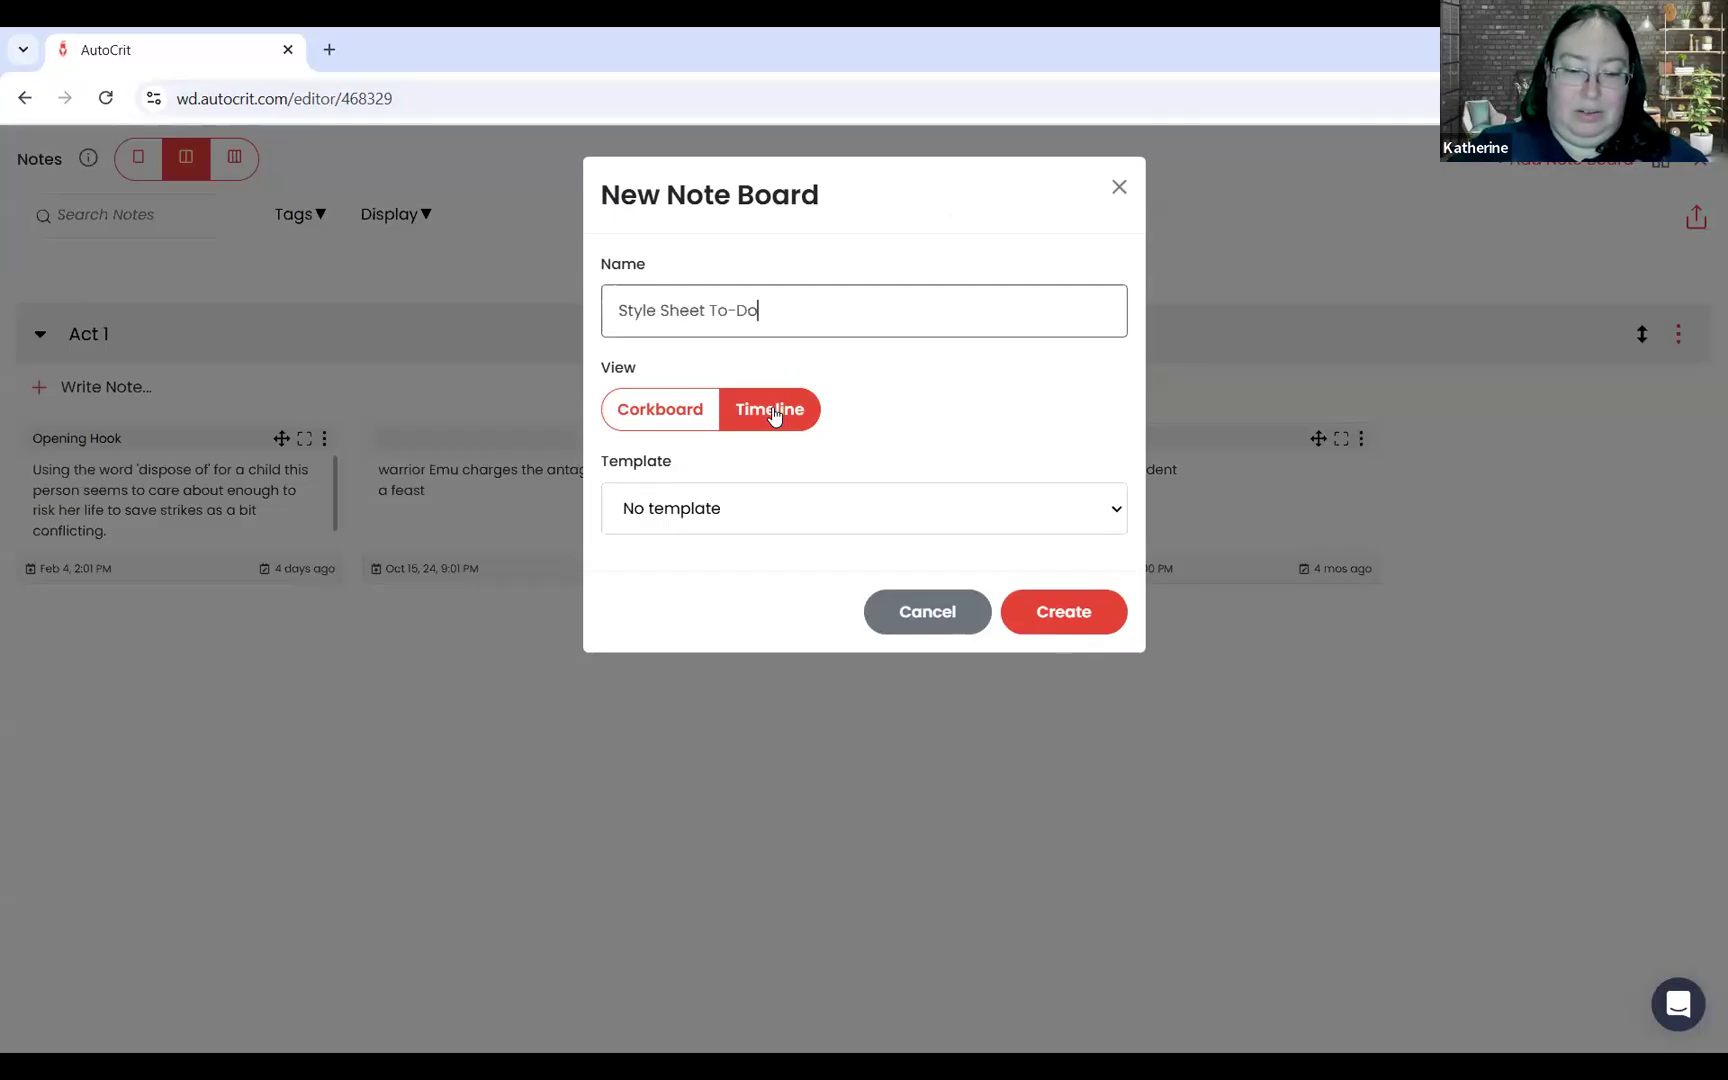
{"action": "type", "text": " List"}
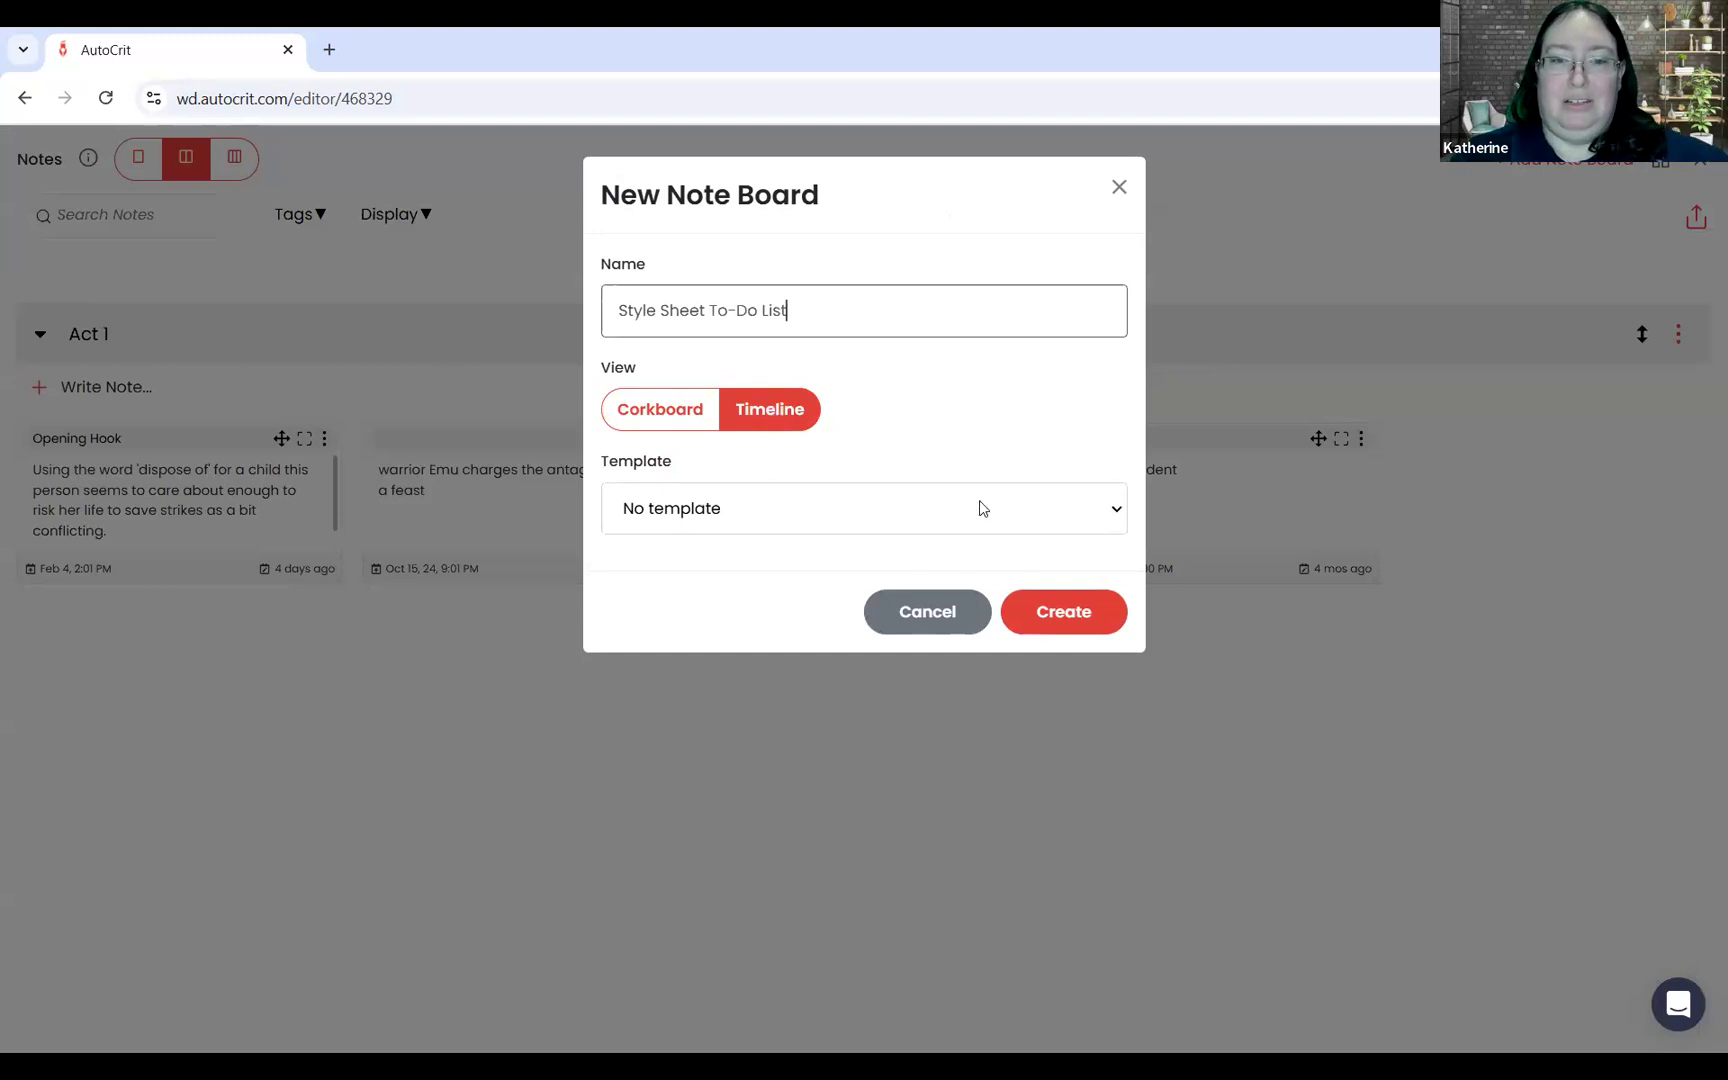
{"action": "left_click", "coordinate": [1066, 620]}
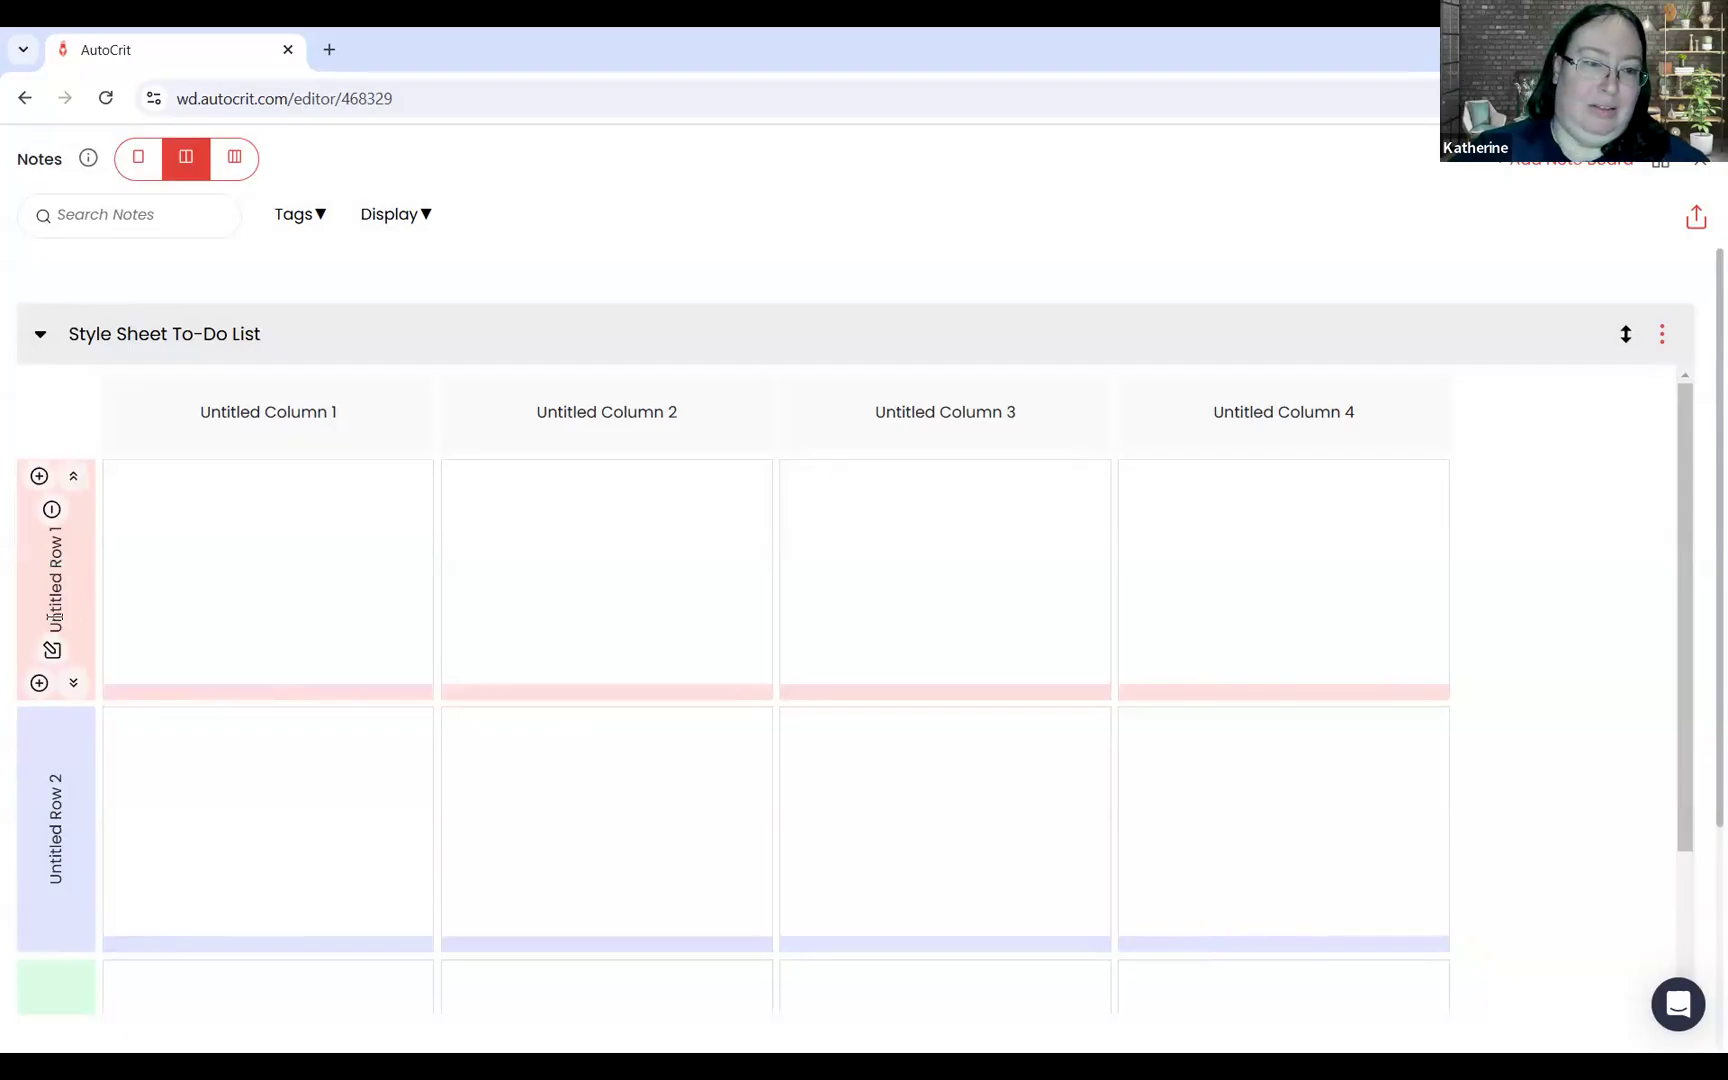
Step: Rename the first row of the Style Sheet To-Do List board as "Punctuation"
{"action": "left_click", "coordinate": [52, 650]}
{"action": "key", "text": "BackSpace"}
{"action": "key", "text": "BackSpace"}
{"action": "key", "text": "BackSpace"}
{"action": "key", "text": "BackSpace"}
{"action": "key", "text": "BackSpace"}
{"action": "key", "text": "BackSpace"}
{"action": "key", "text": "BackSpace"}
{"action": "key", "text": "BackSpace"}
{"action": "key", "text": "BackSpace"}
{"action": "key", "text": "BackSpace"}
{"action": "key", "text": "BackSpace"}
{"action": "key", "text": "BackSpace"}
{"action": "key", "text": "BackSpace"}
{"action": "key", "text": "BackSpace"}
{"action": "type", "text": "Punctuation"}
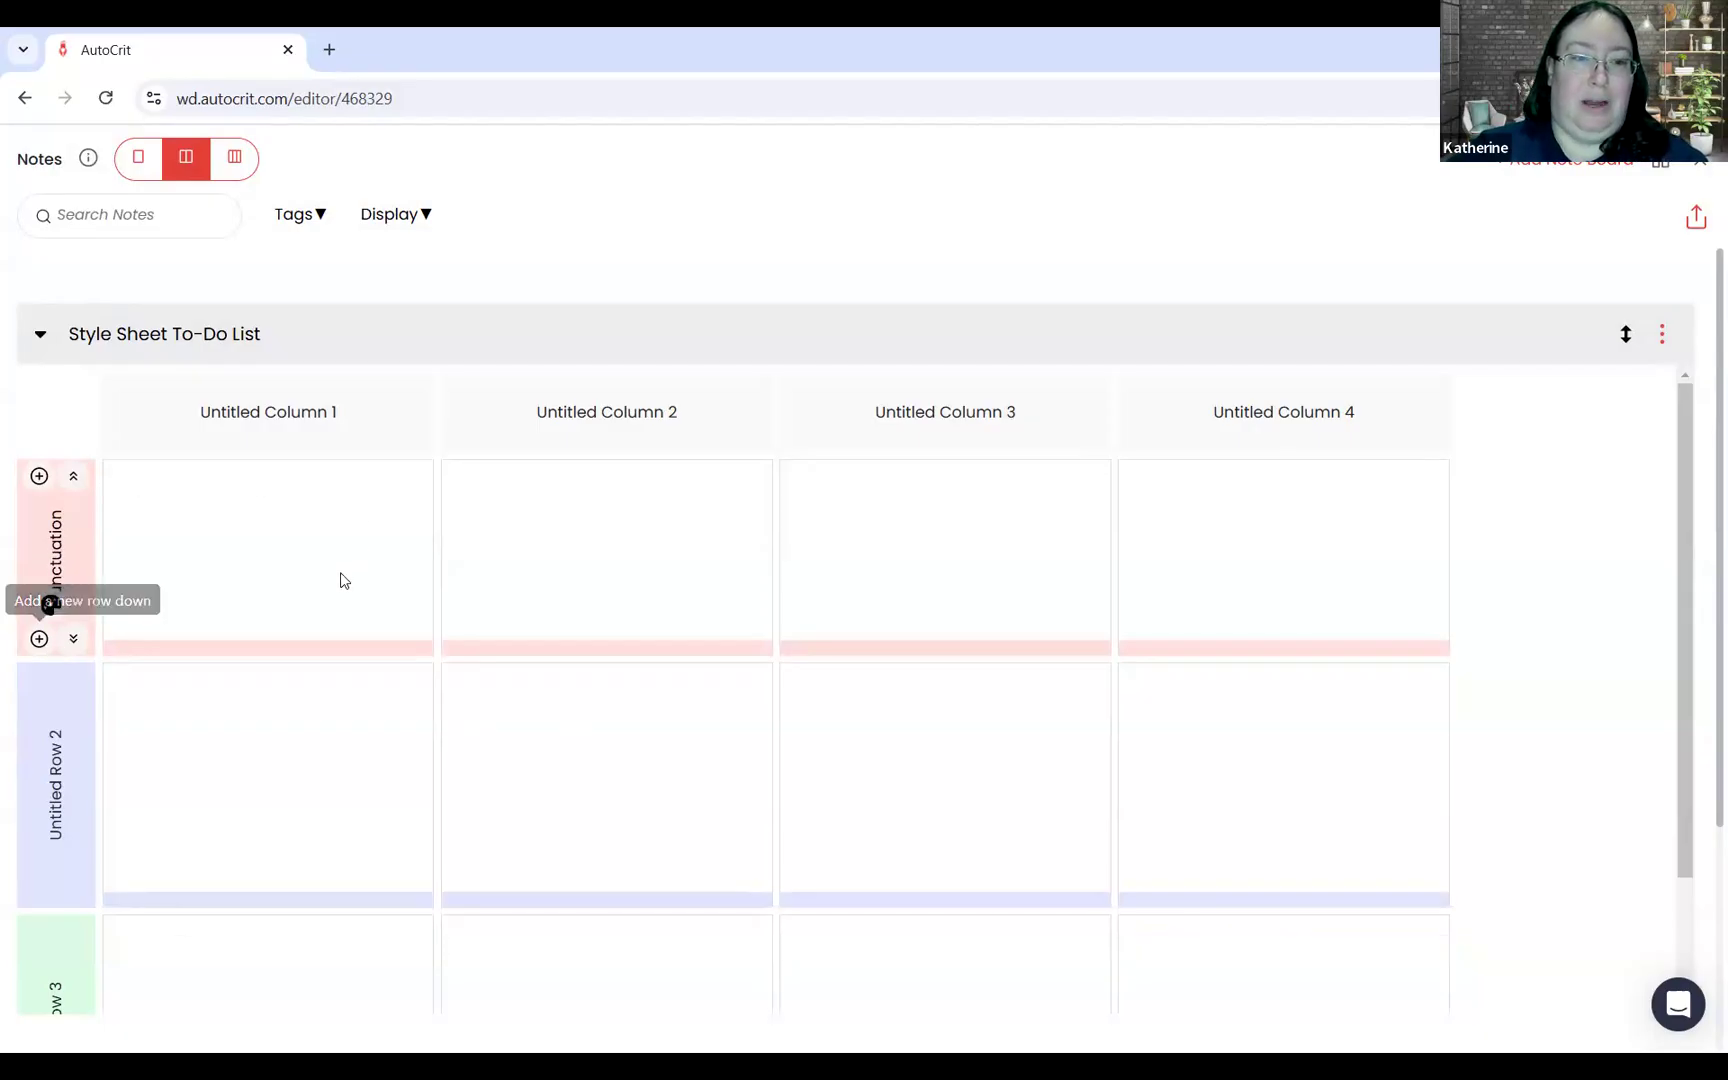
Step: Add a note titled "Quotation Marks" with the text "Change double quotes to single." to the Punctuation row's first column and save it
{"action": "left_click", "coordinate": [302, 520]}
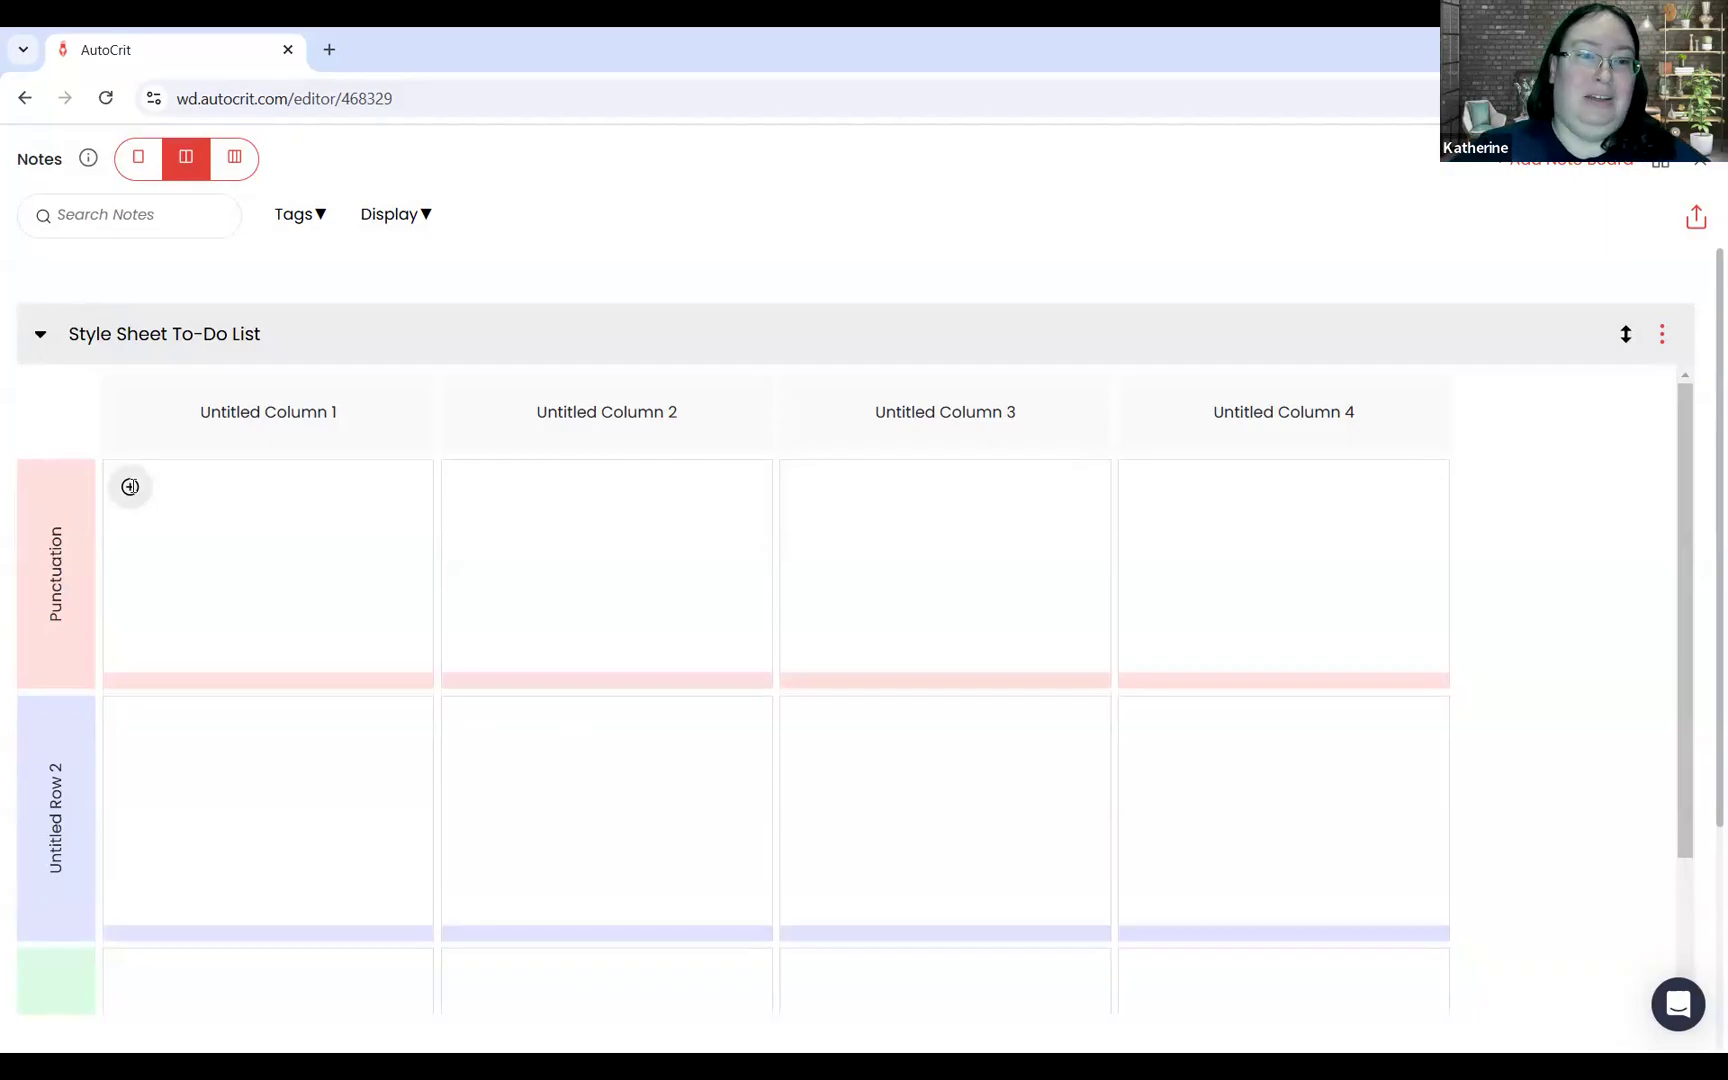
{"action": "left_click", "coordinate": [131, 490]}
{"action": "type", "text": "Quotation Marks"}
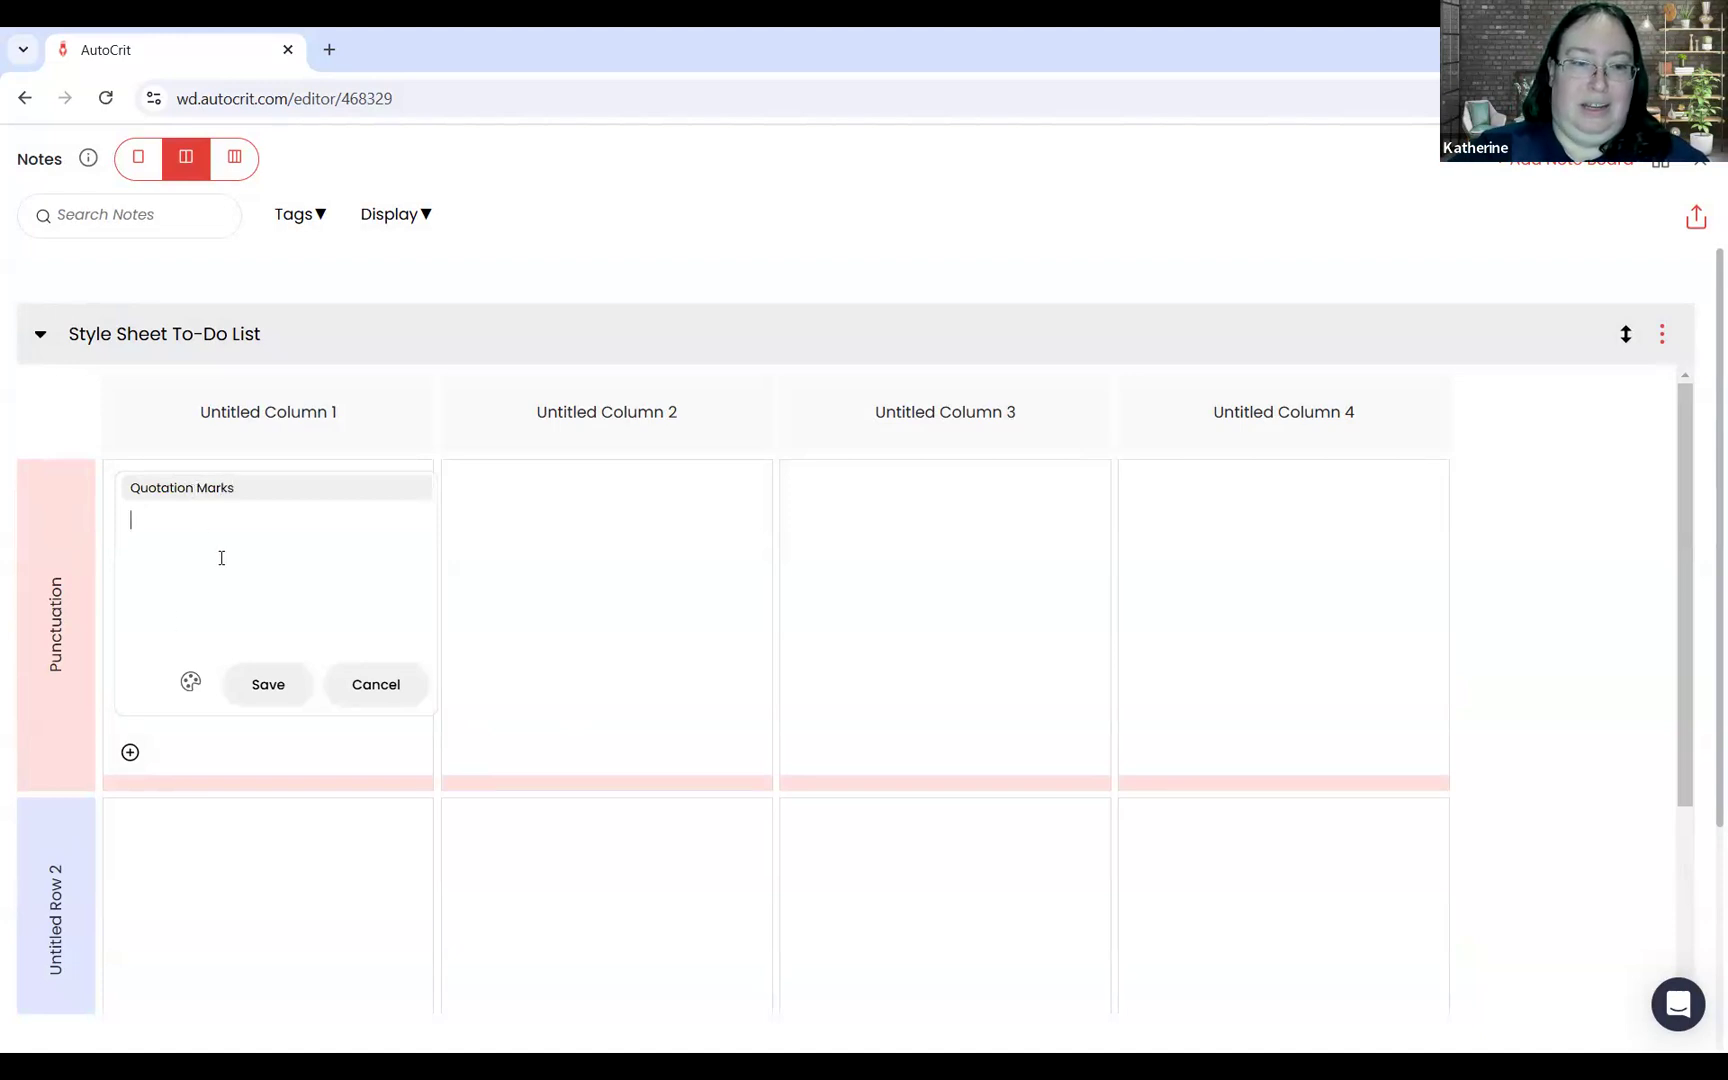
{"action": "type", "text": "Change"}
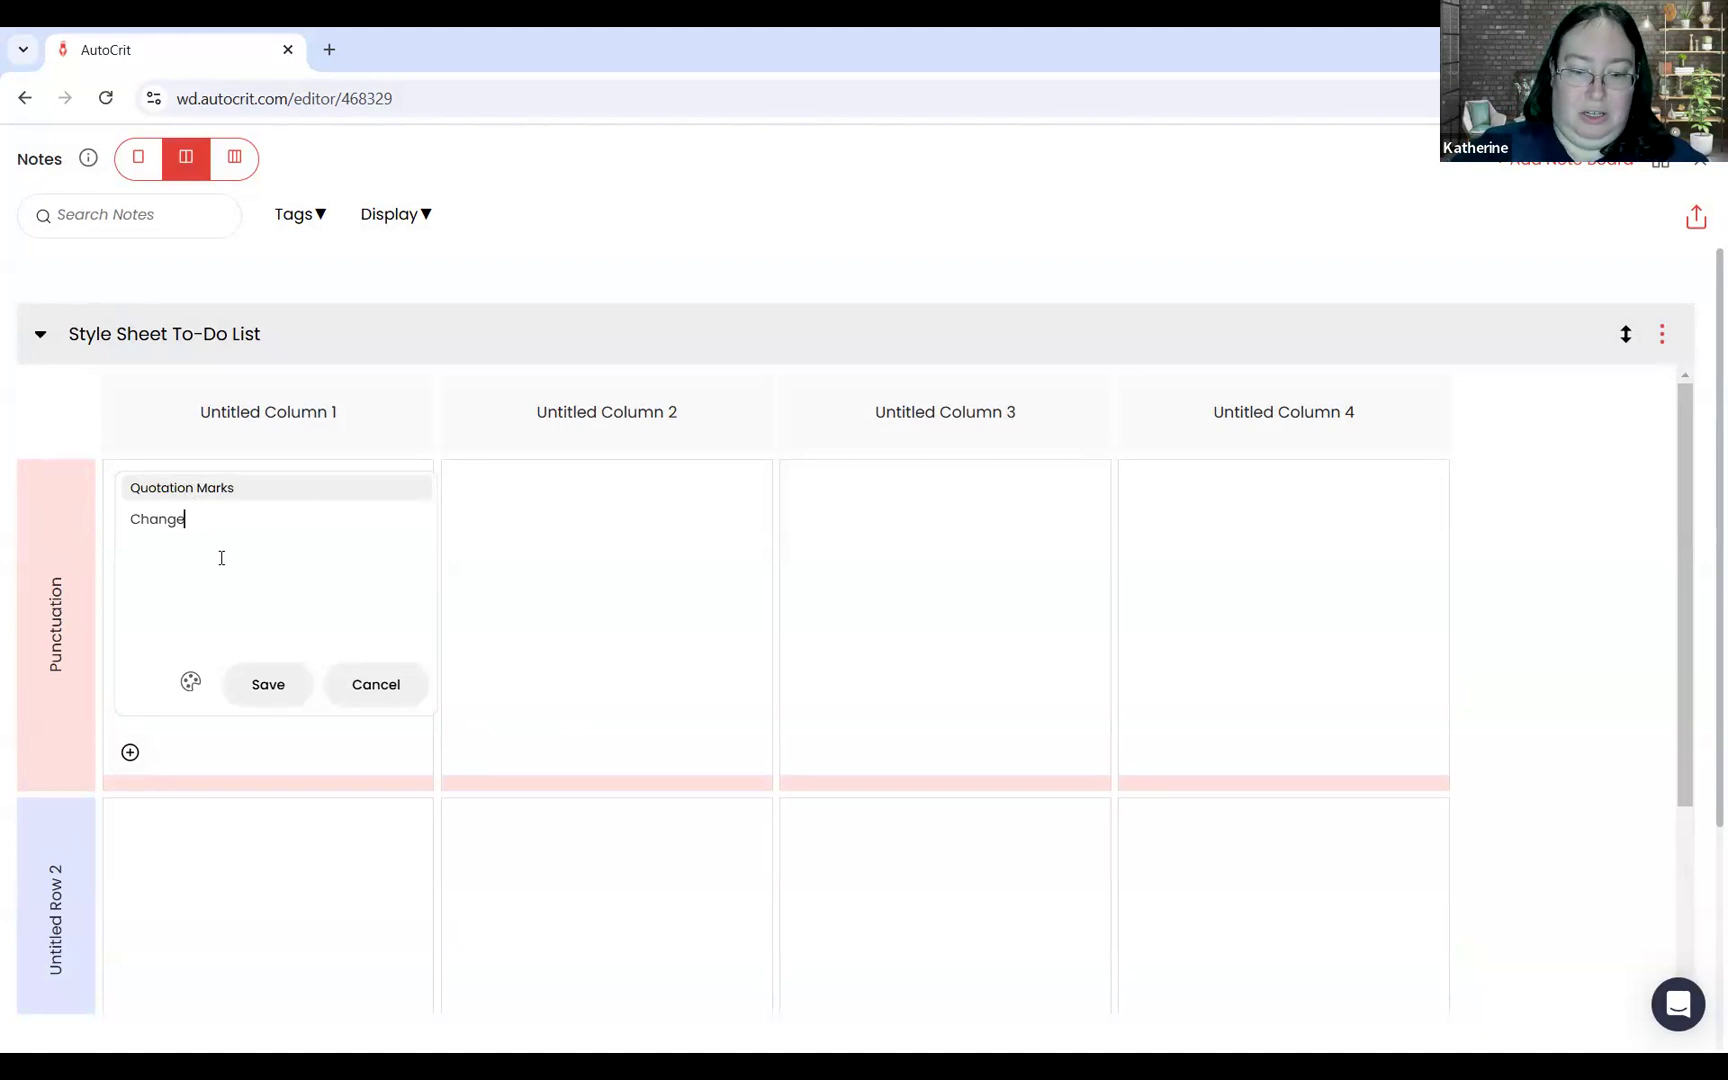
{"action": "type", "text": " double quo"}
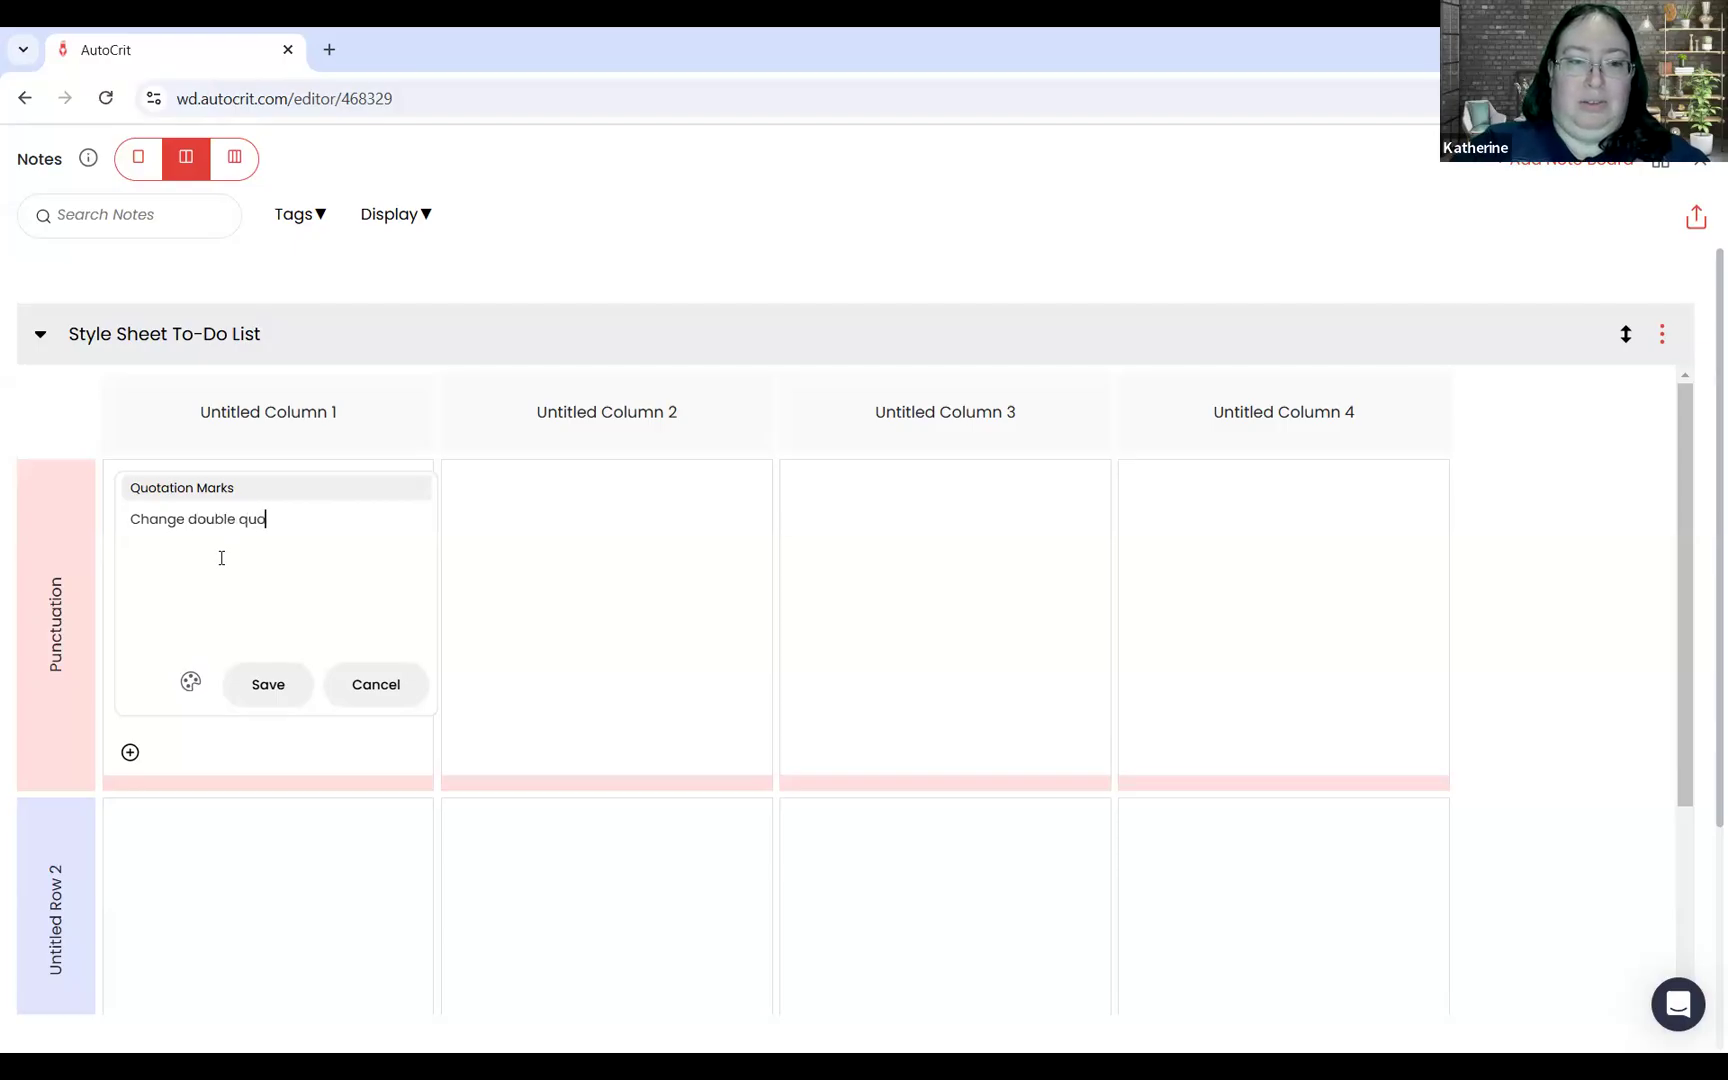
{"action": "type", "text": "tes to single."}
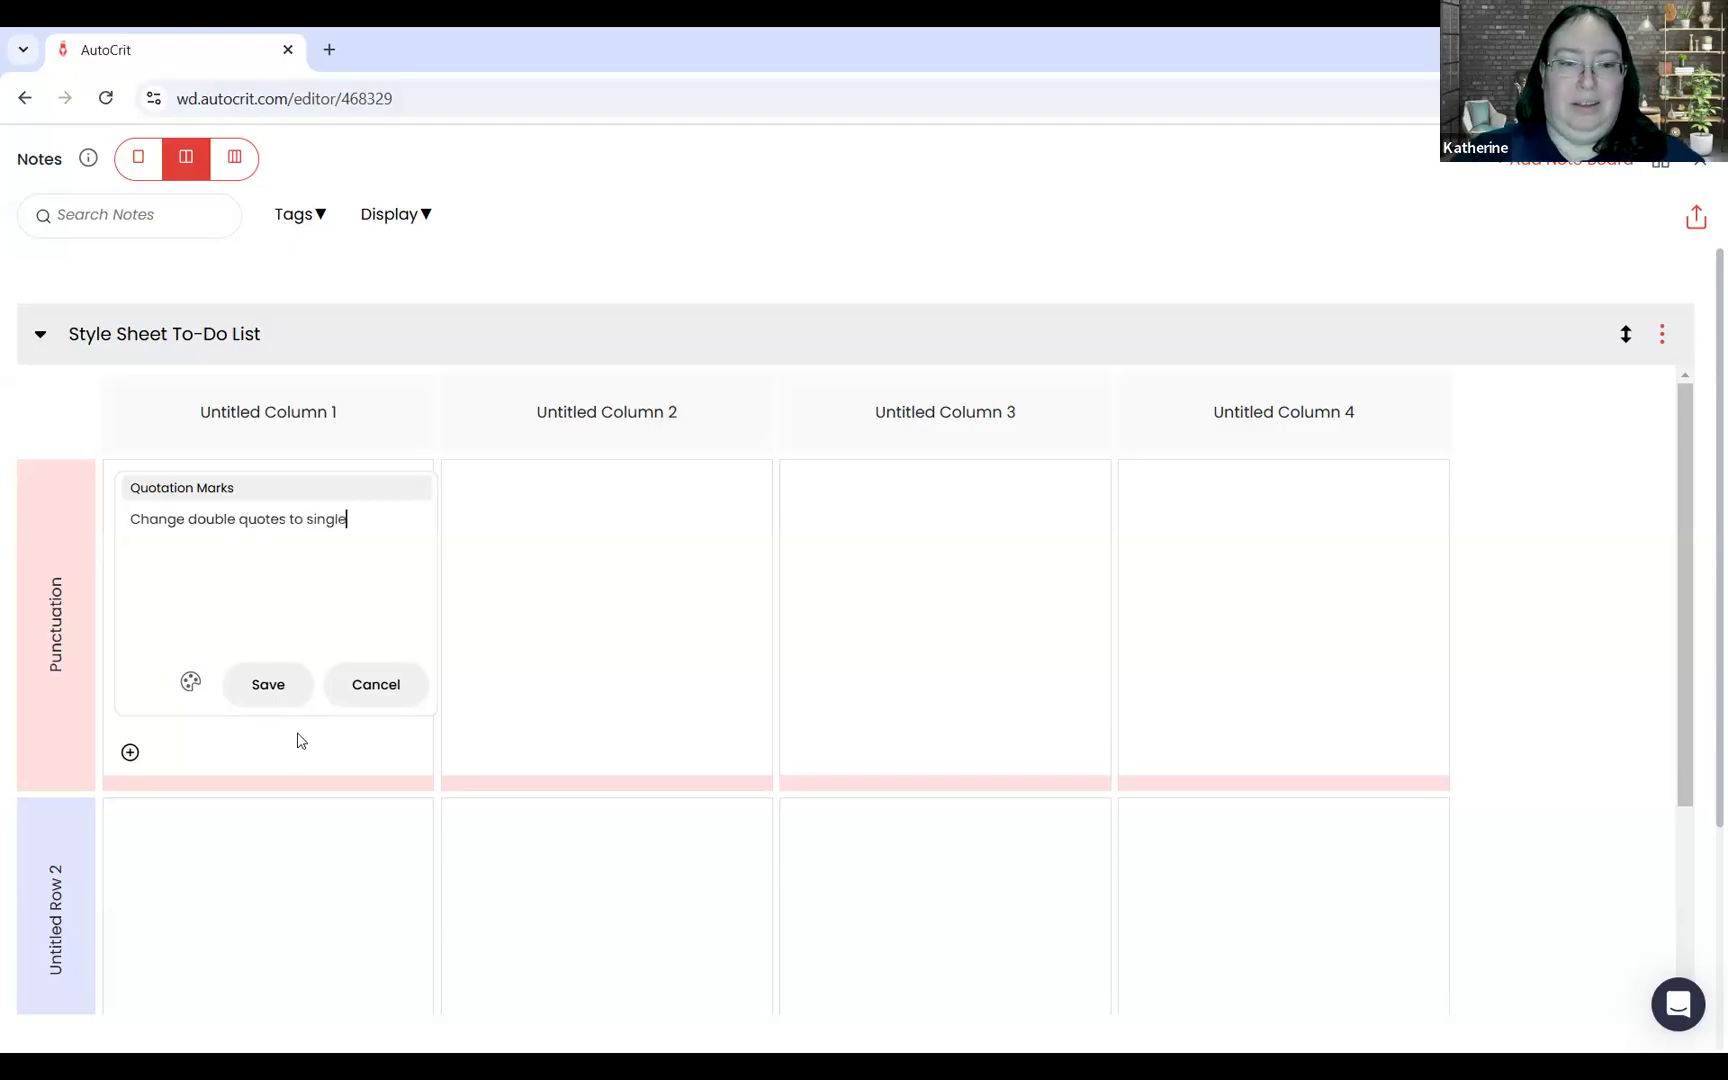
{"action": "left_click", "coordinate": [191, 683]}
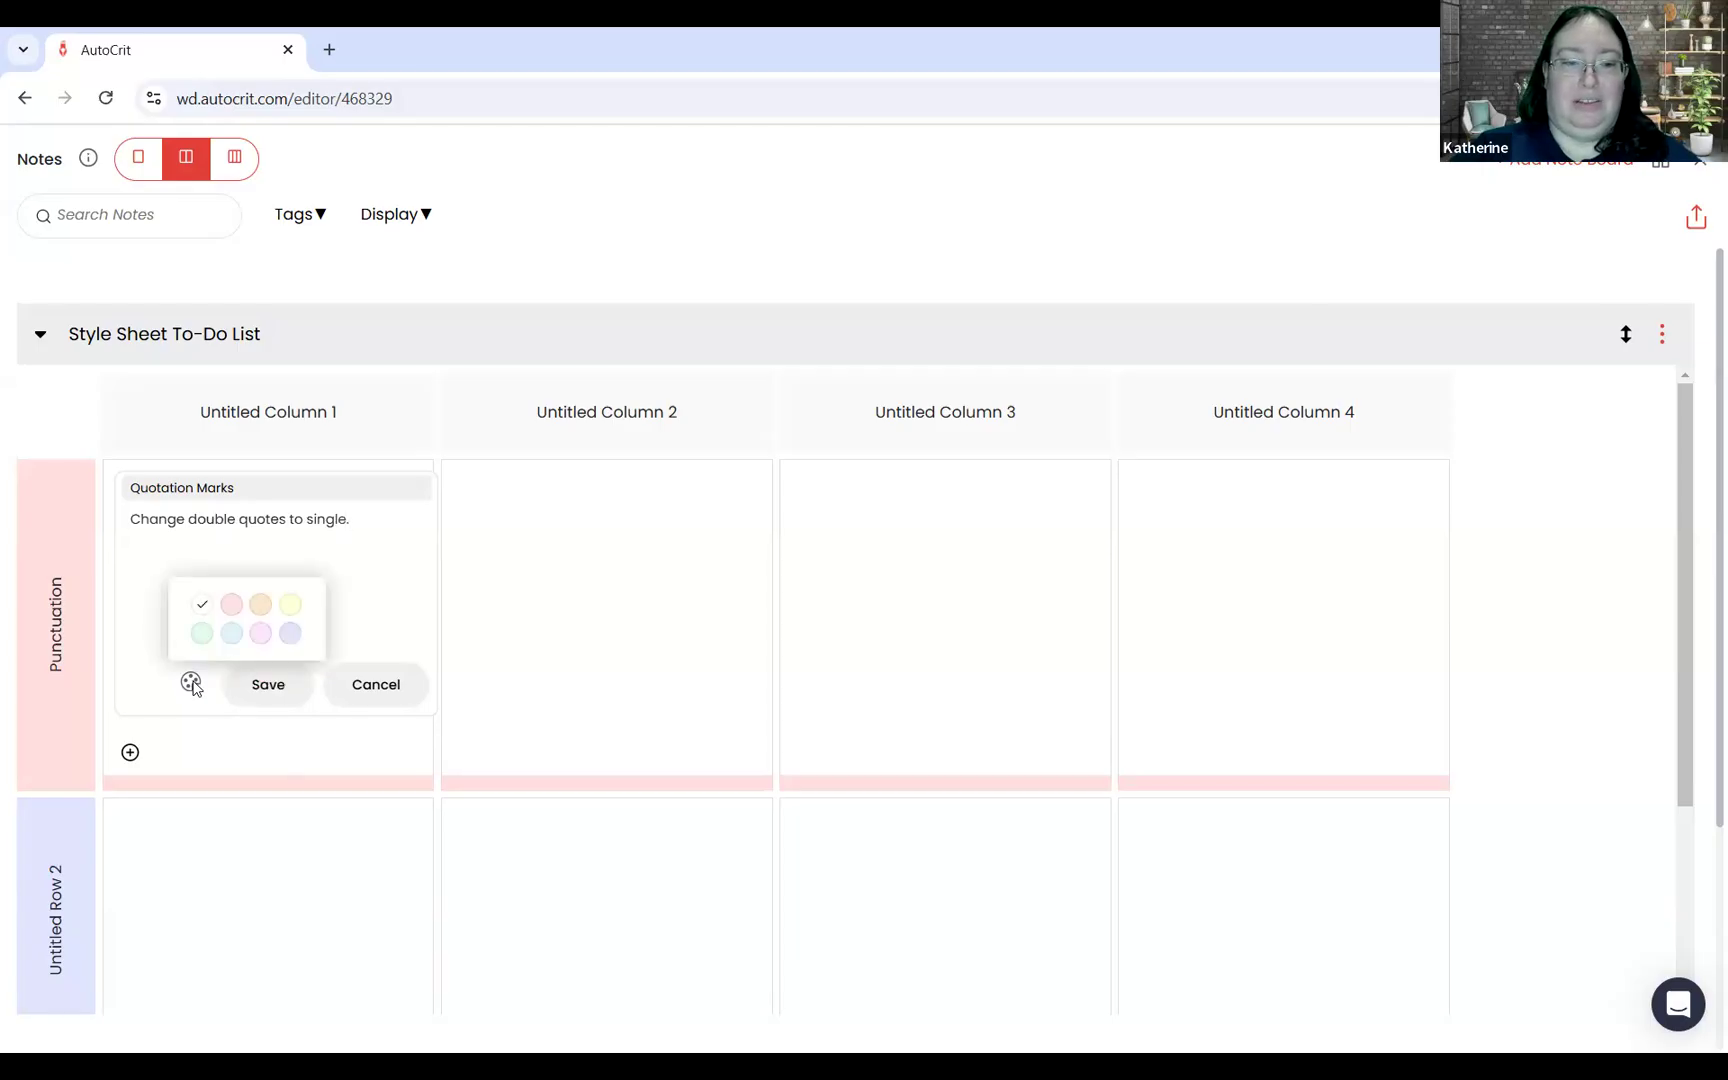
{"action": "left_click", "coordinate": [284, 688]}
Step: Add and save a second note under Quotation Marks, titled "Active internal dialogue" with the text "Italics, double quotation marks"
{"action": "mouse_move", "coordinate": [482, 528]}
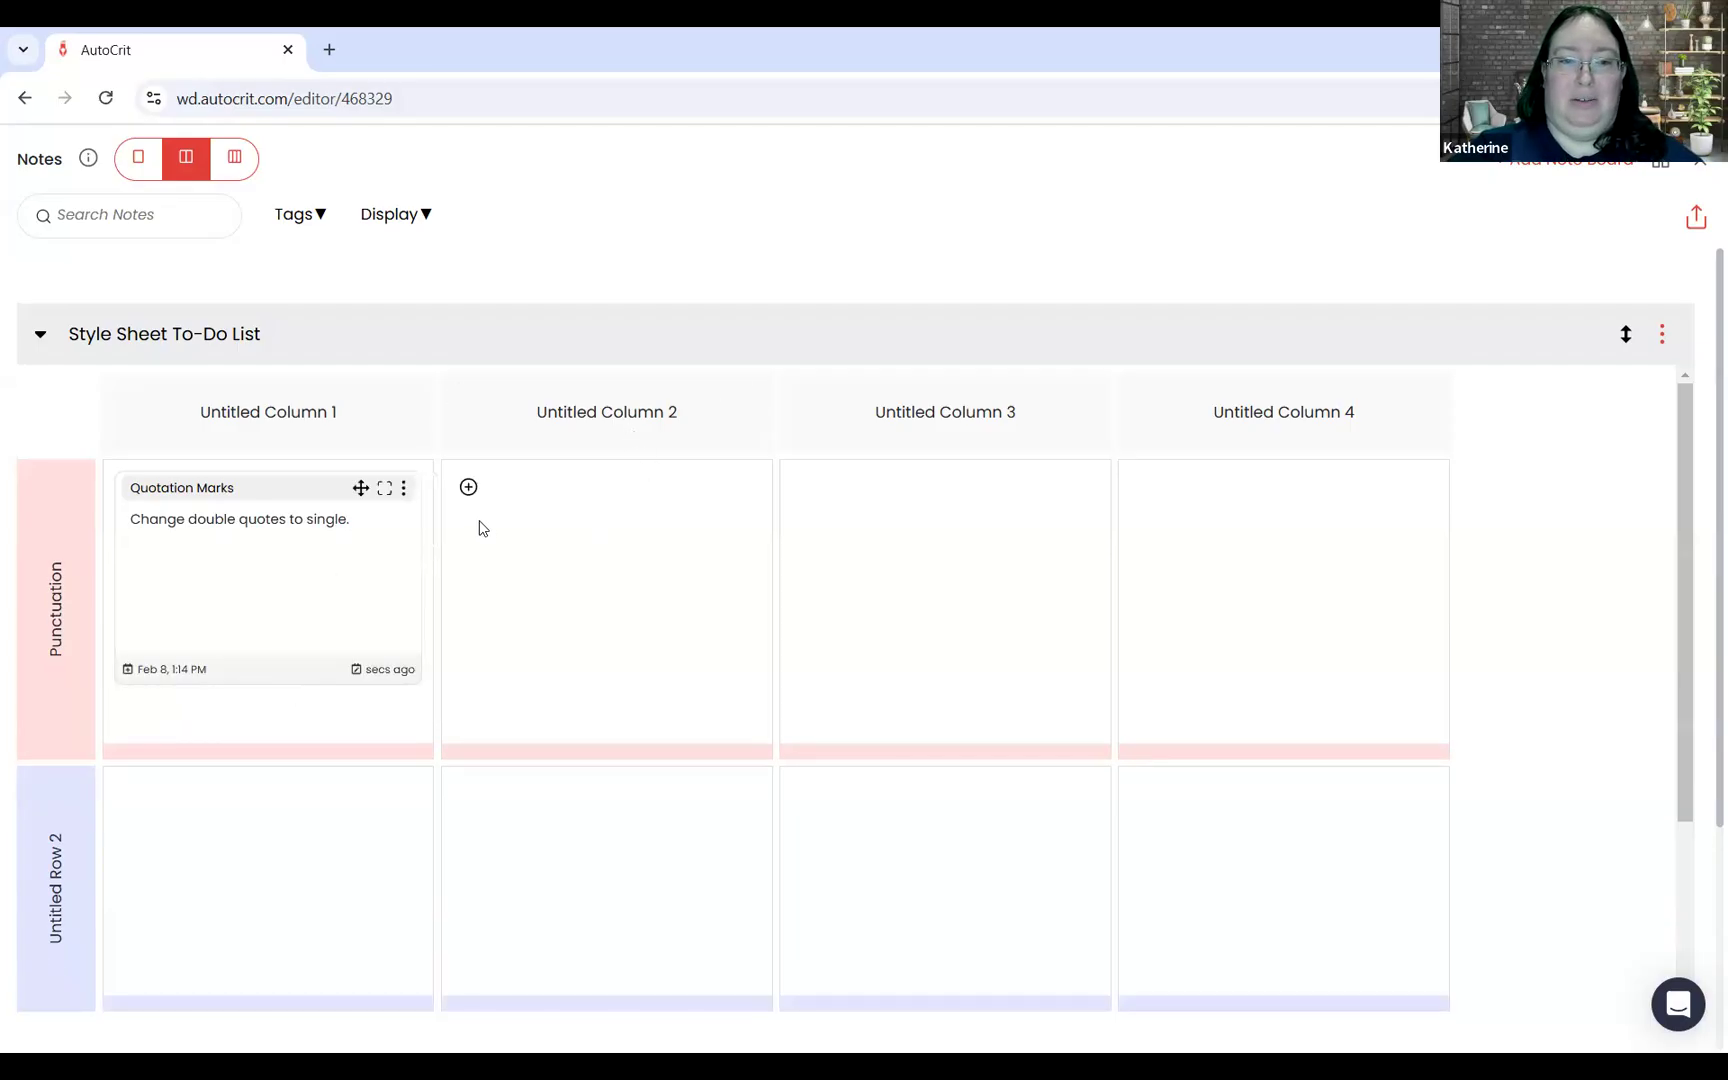
{"action": "mouse_move", "coordinate": [197, 706]}
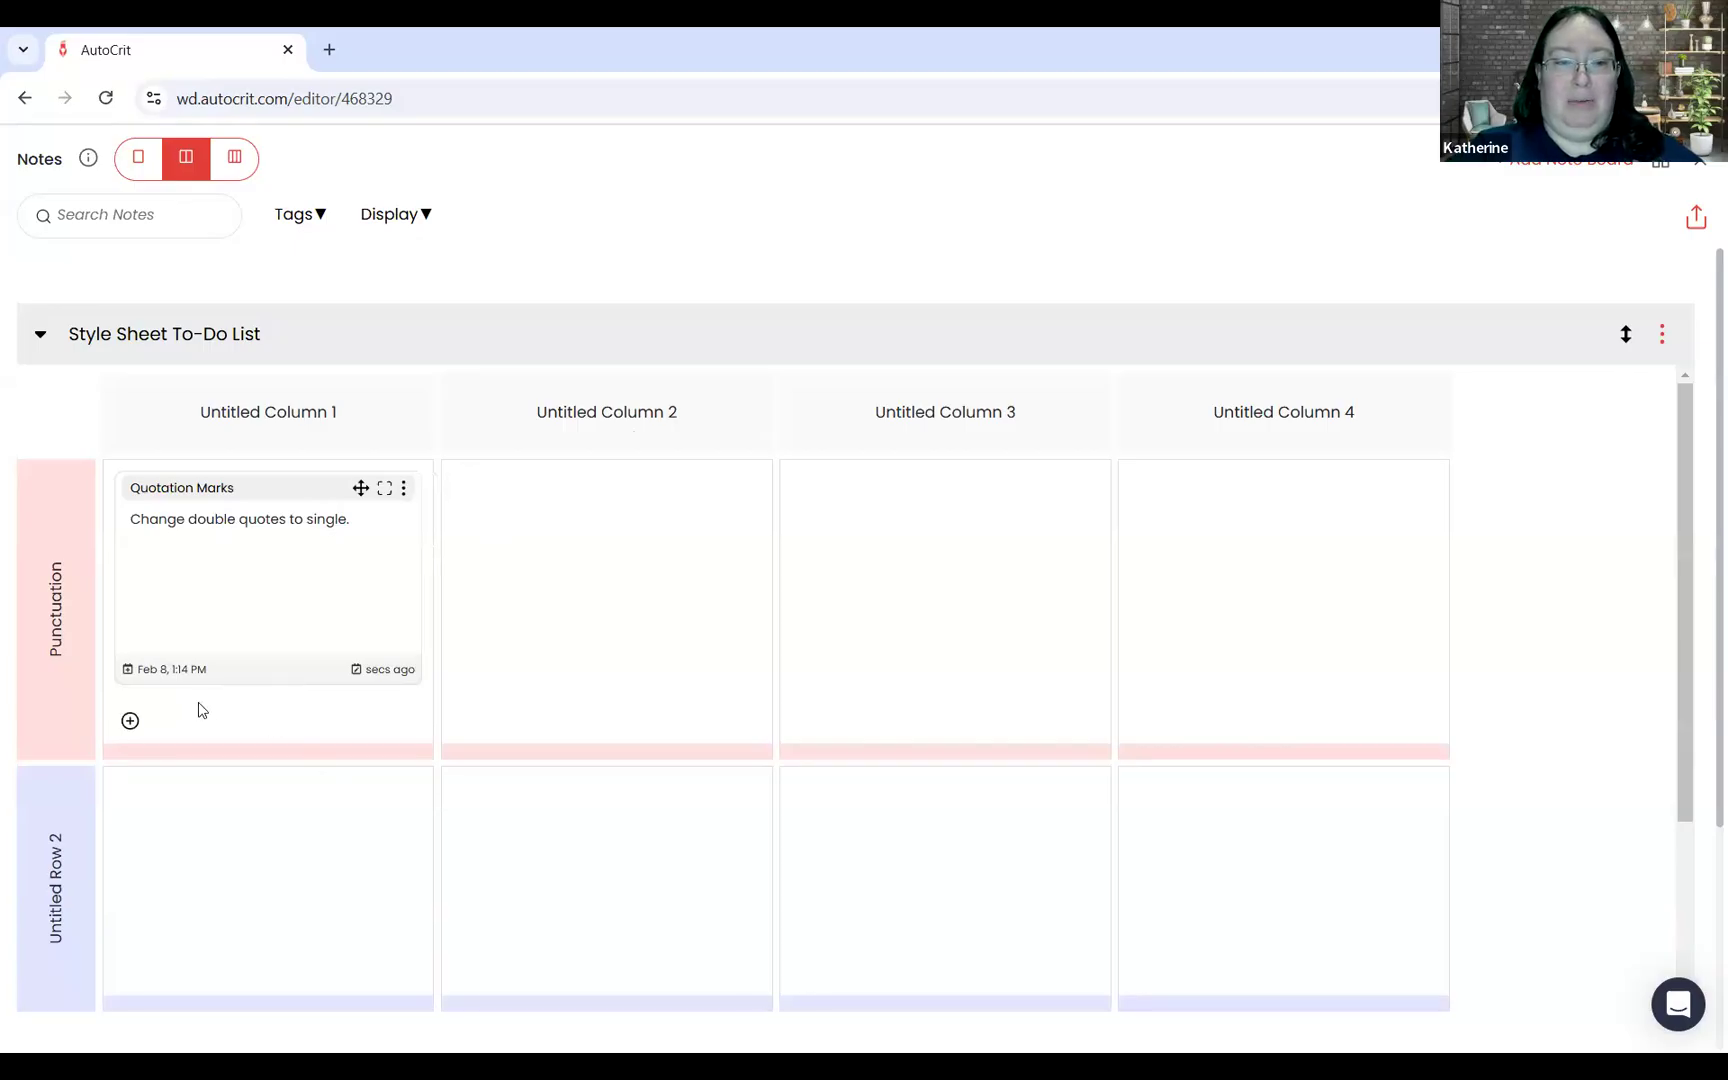
{"action": "left_click", "coordinate": [130, 720]}
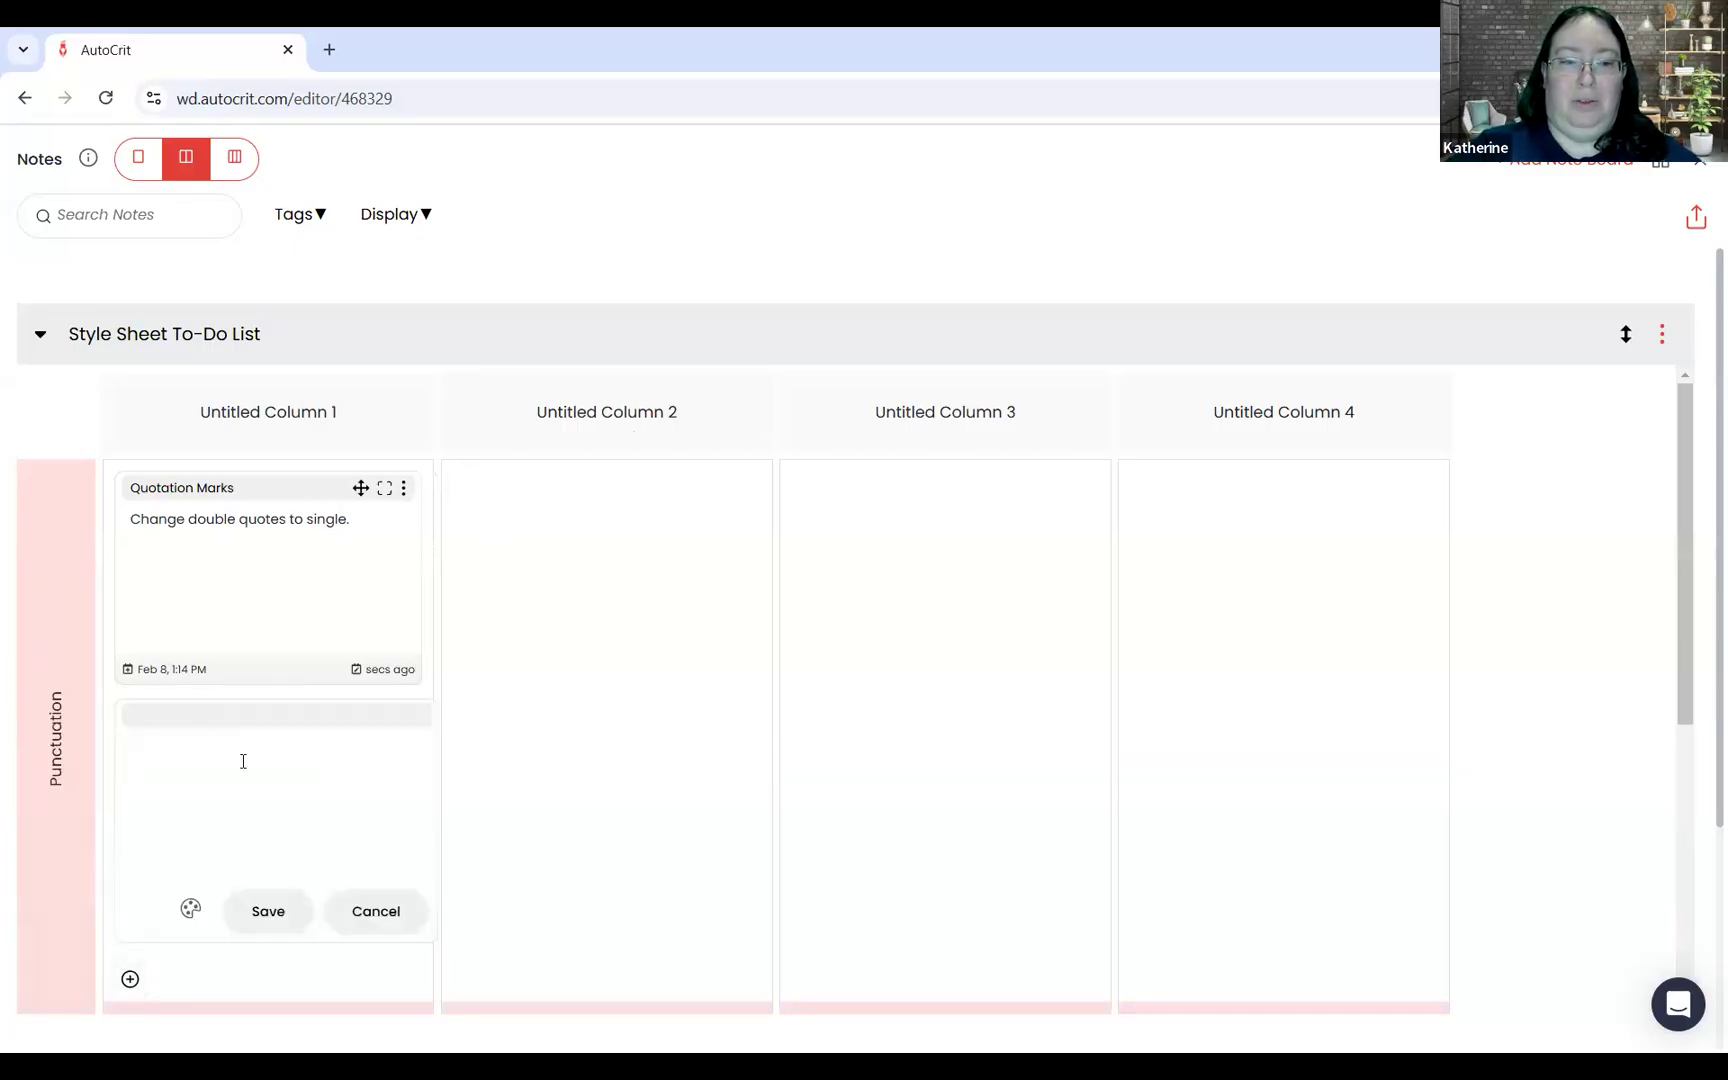
{"action": "type", "text": "Active internal dialogue "}
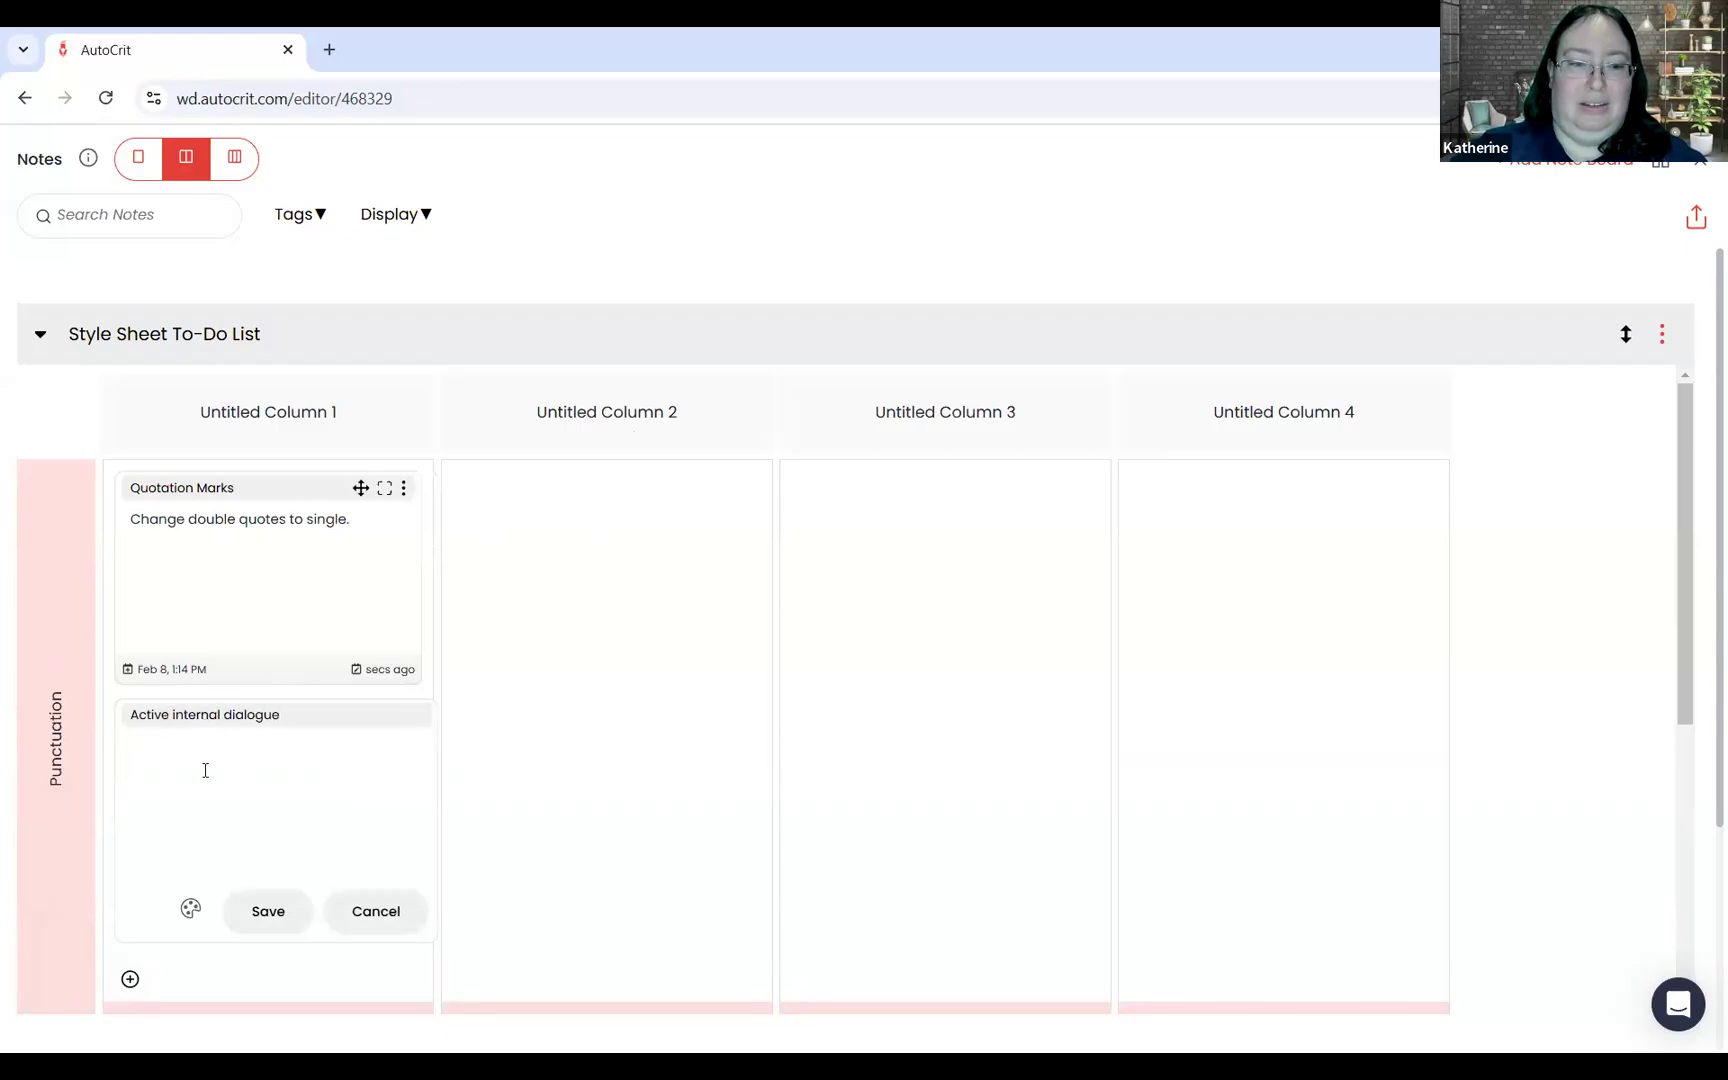
{"action": "type", "text": "Italics"}
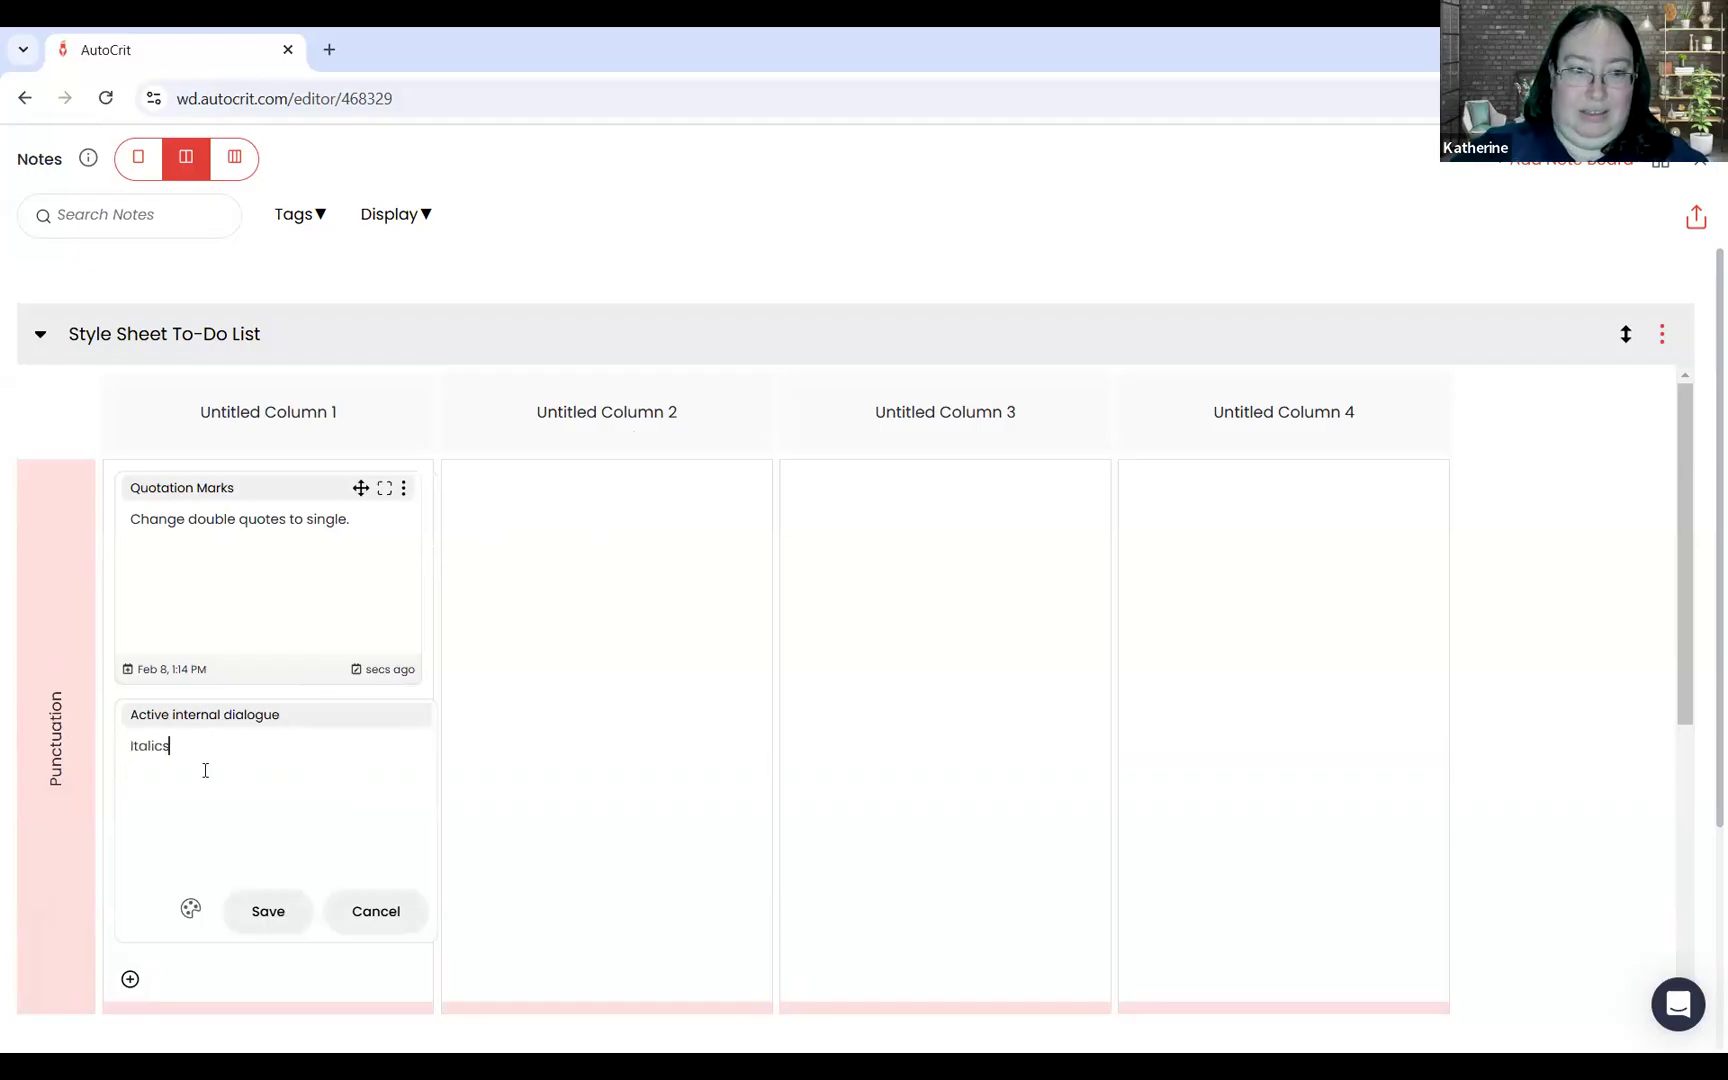
{"action": "type", "text": ", double quota"}
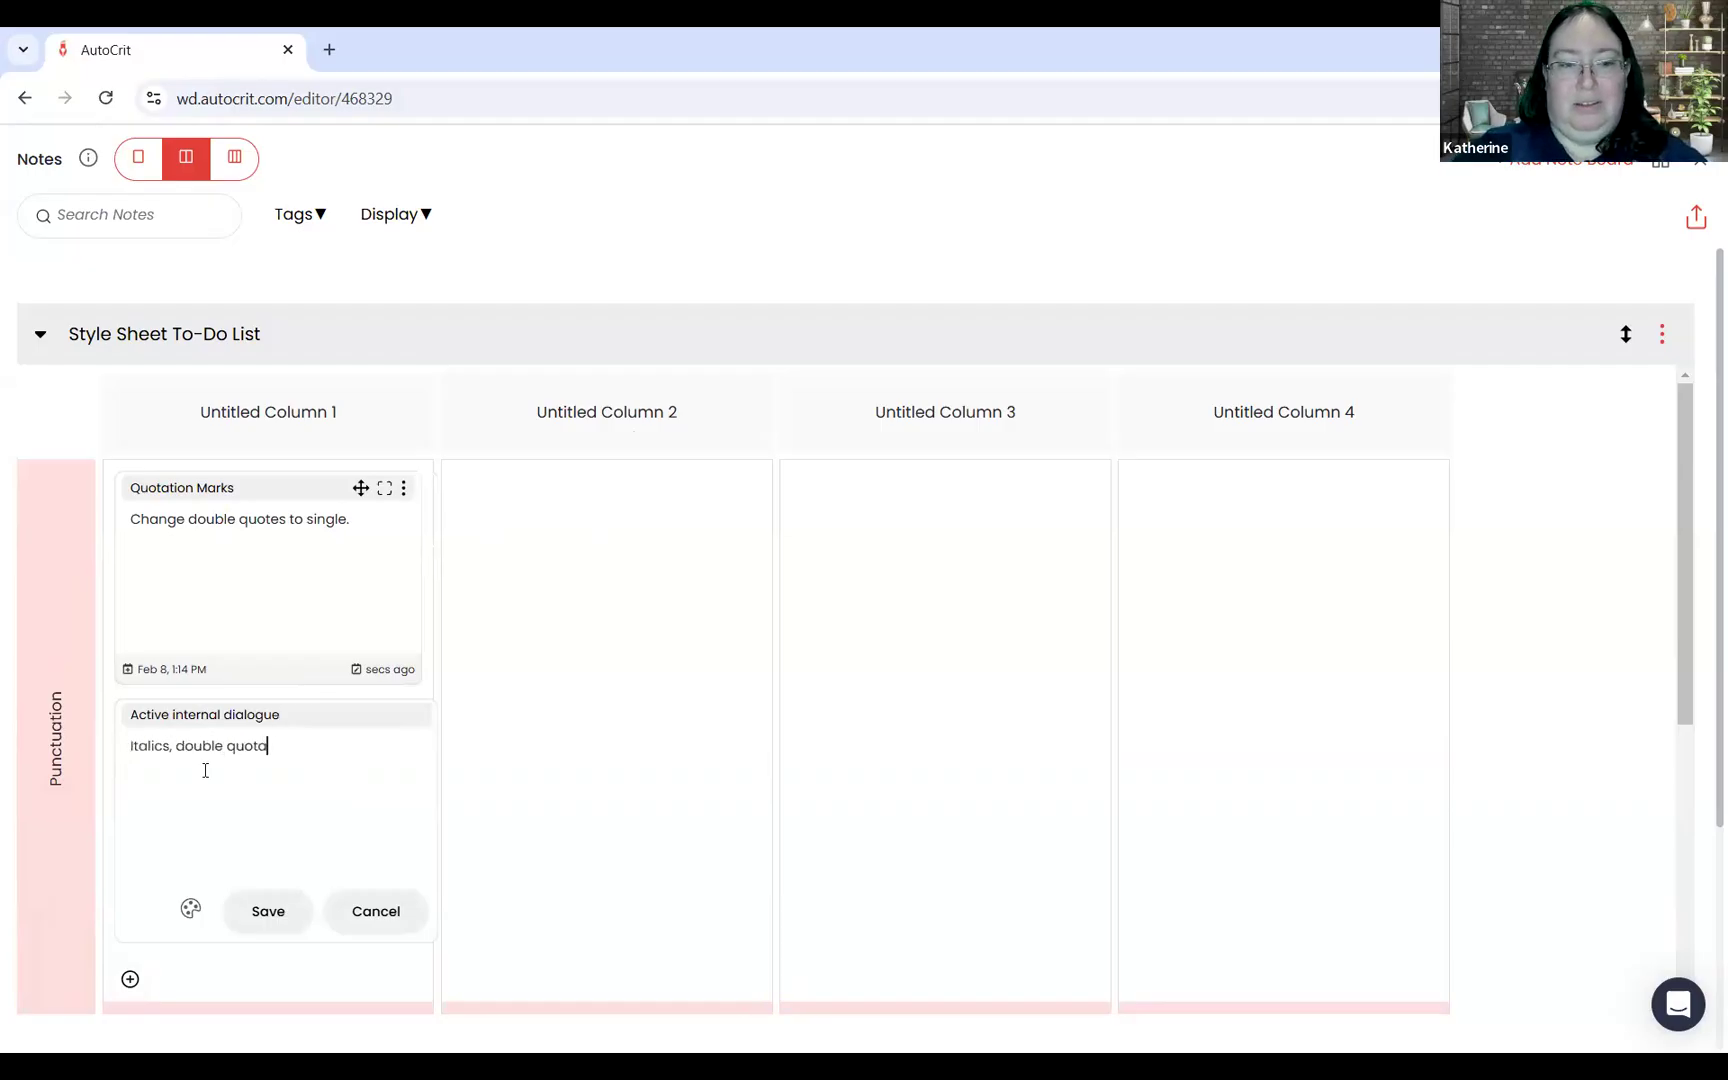
{"action": "type", "text": "tion marks"}
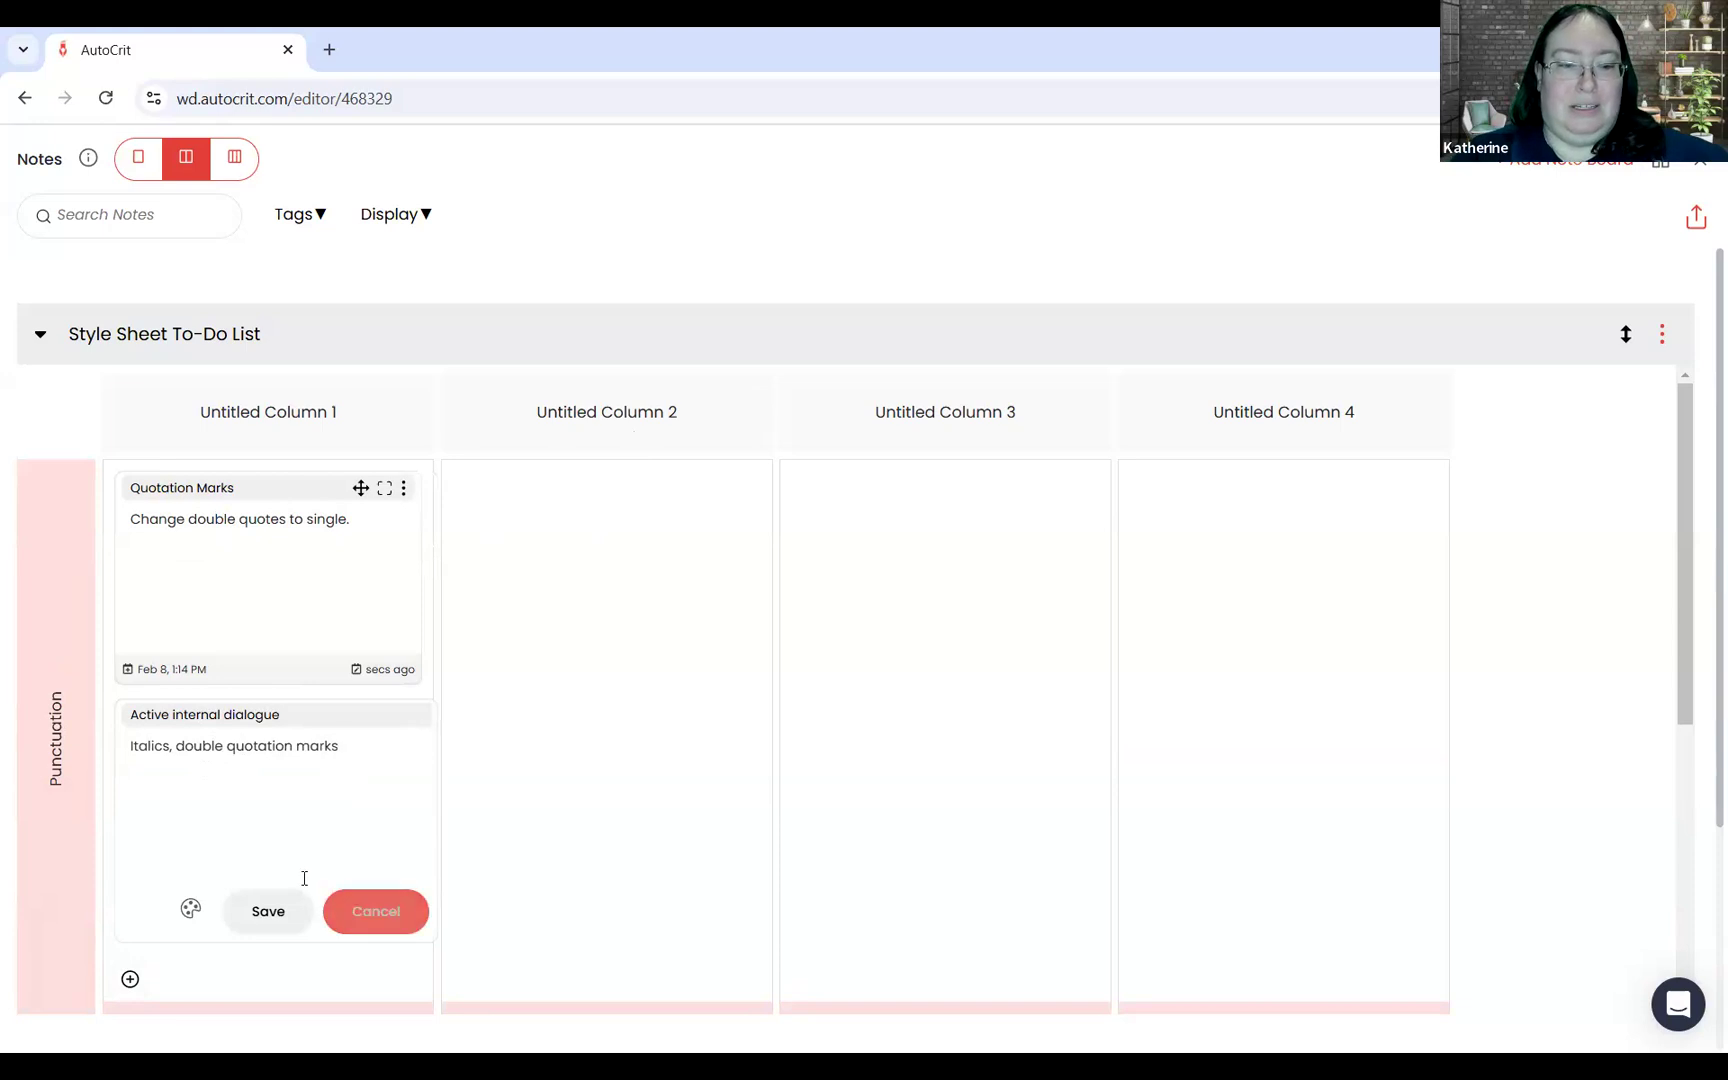
{"action": "left_click", "coordinate": [288, 911]}
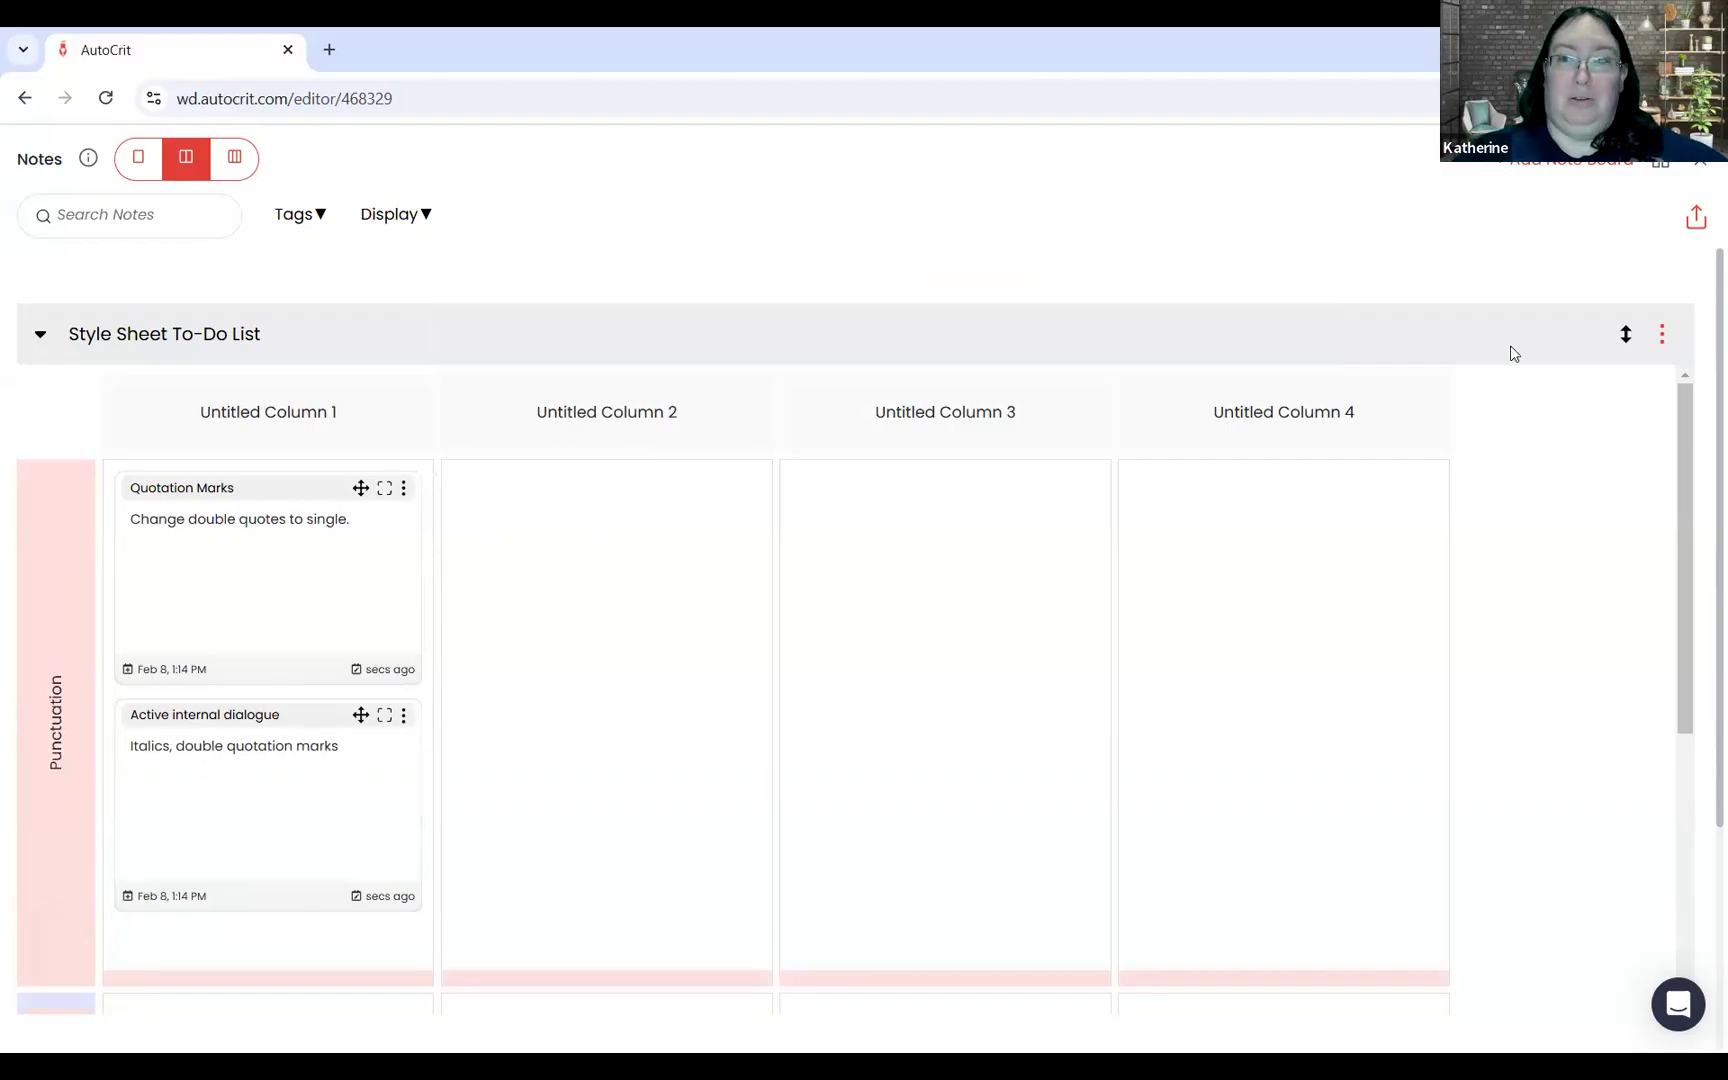
Step: Show the notes beside the manuscript and bookmark the word "Letting", linking it to the Style Sheet To-Do List's Quotation Marks note
{"action": "left_click", "coordinate": [1701, 170]}
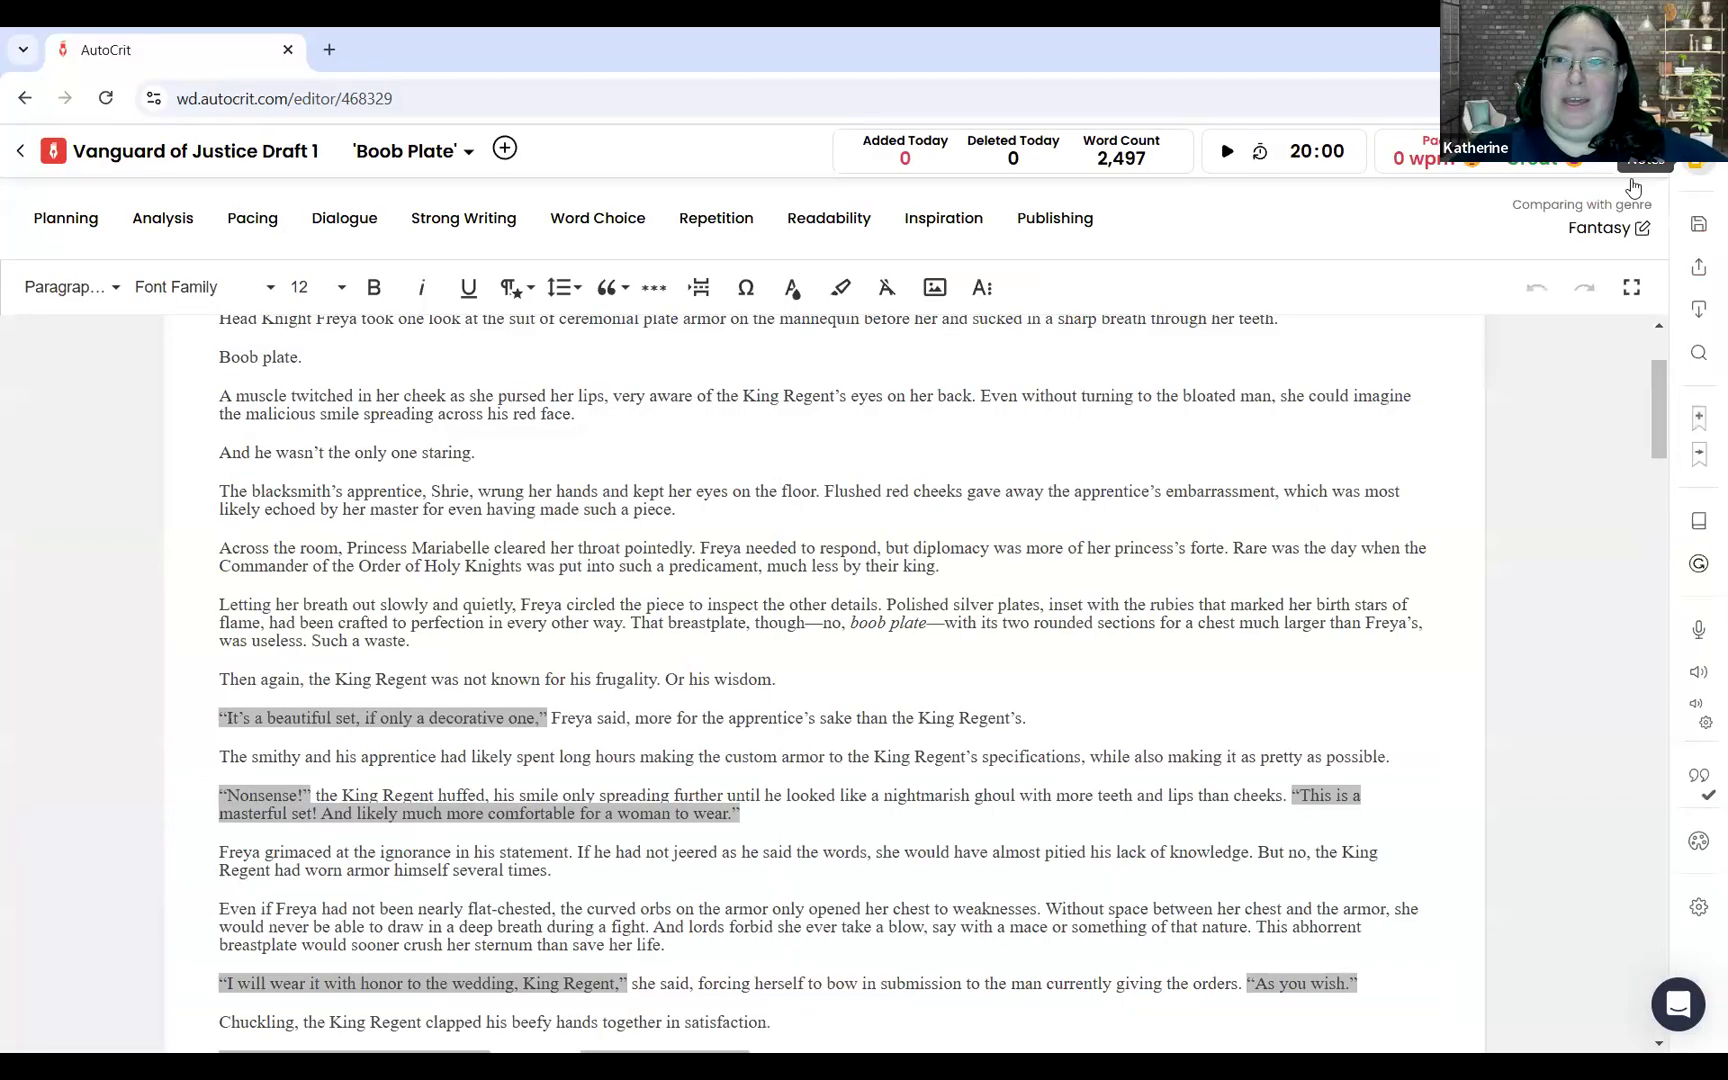
{"action": "left_click", "coordinate": [1697, 166]}
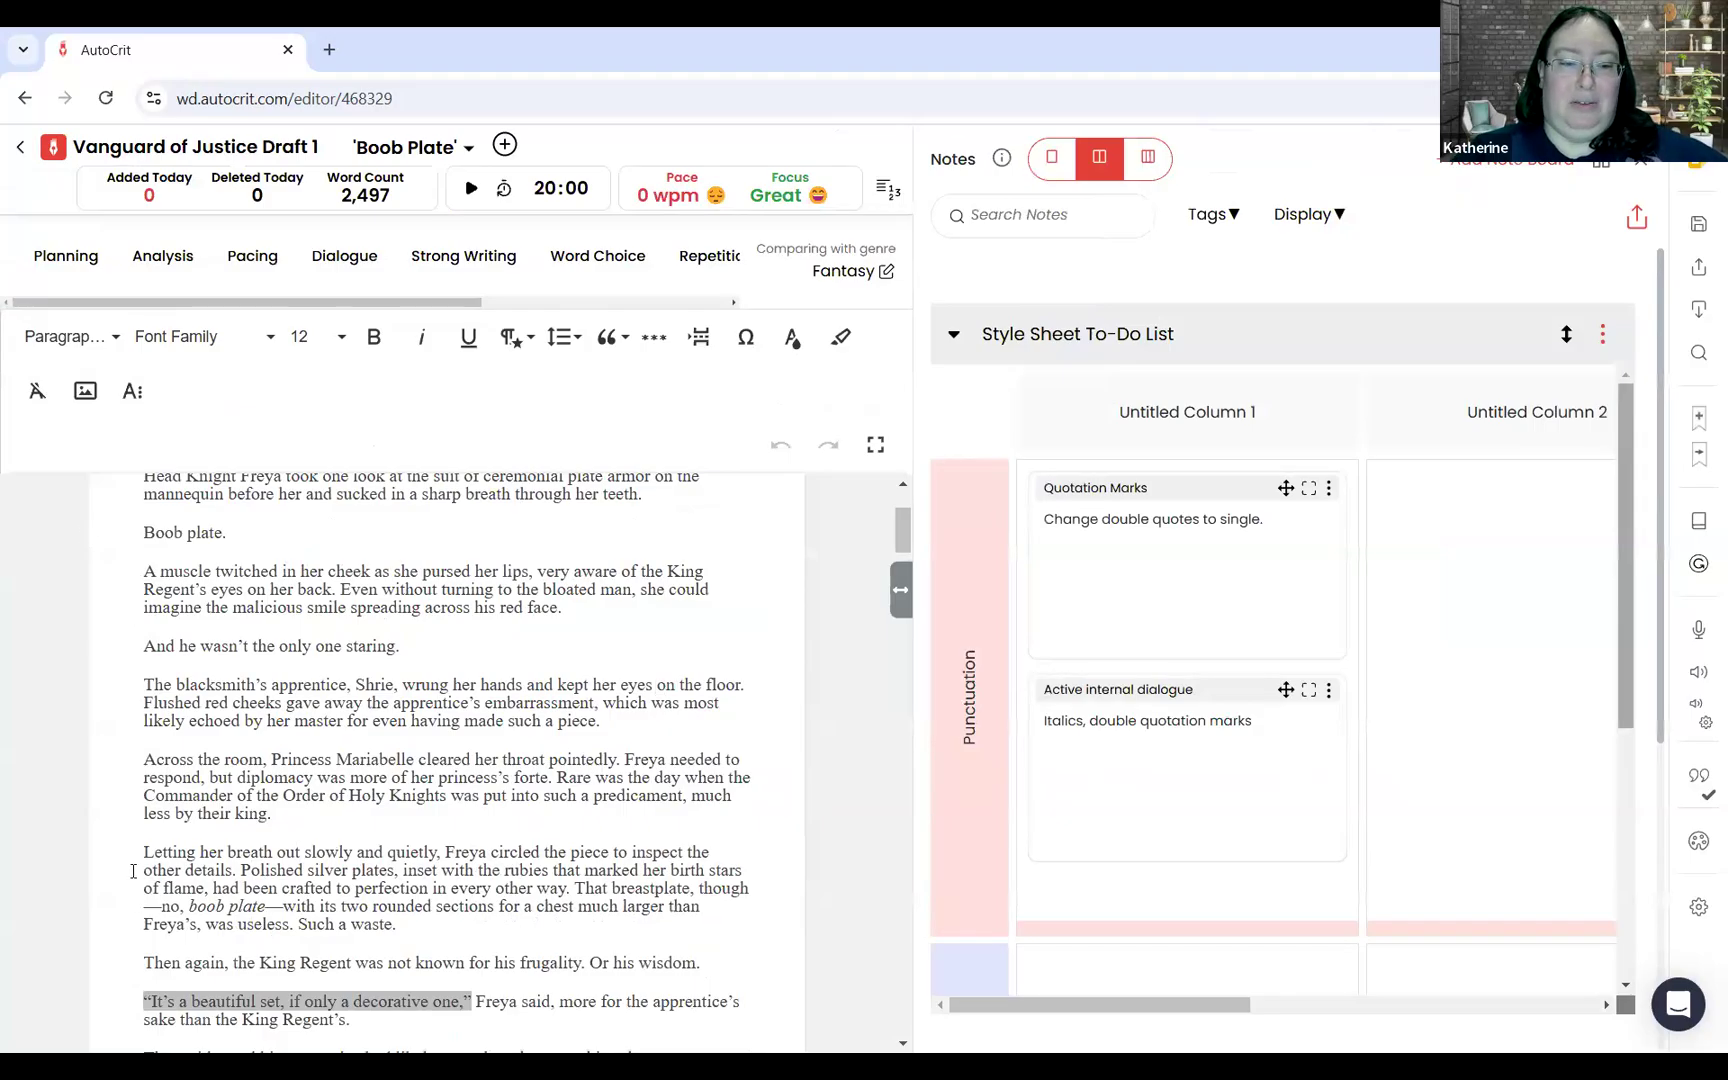
{"action": "left_click_drag", "start_coordinate": [142, 853], "coordinate": [203, 852]}
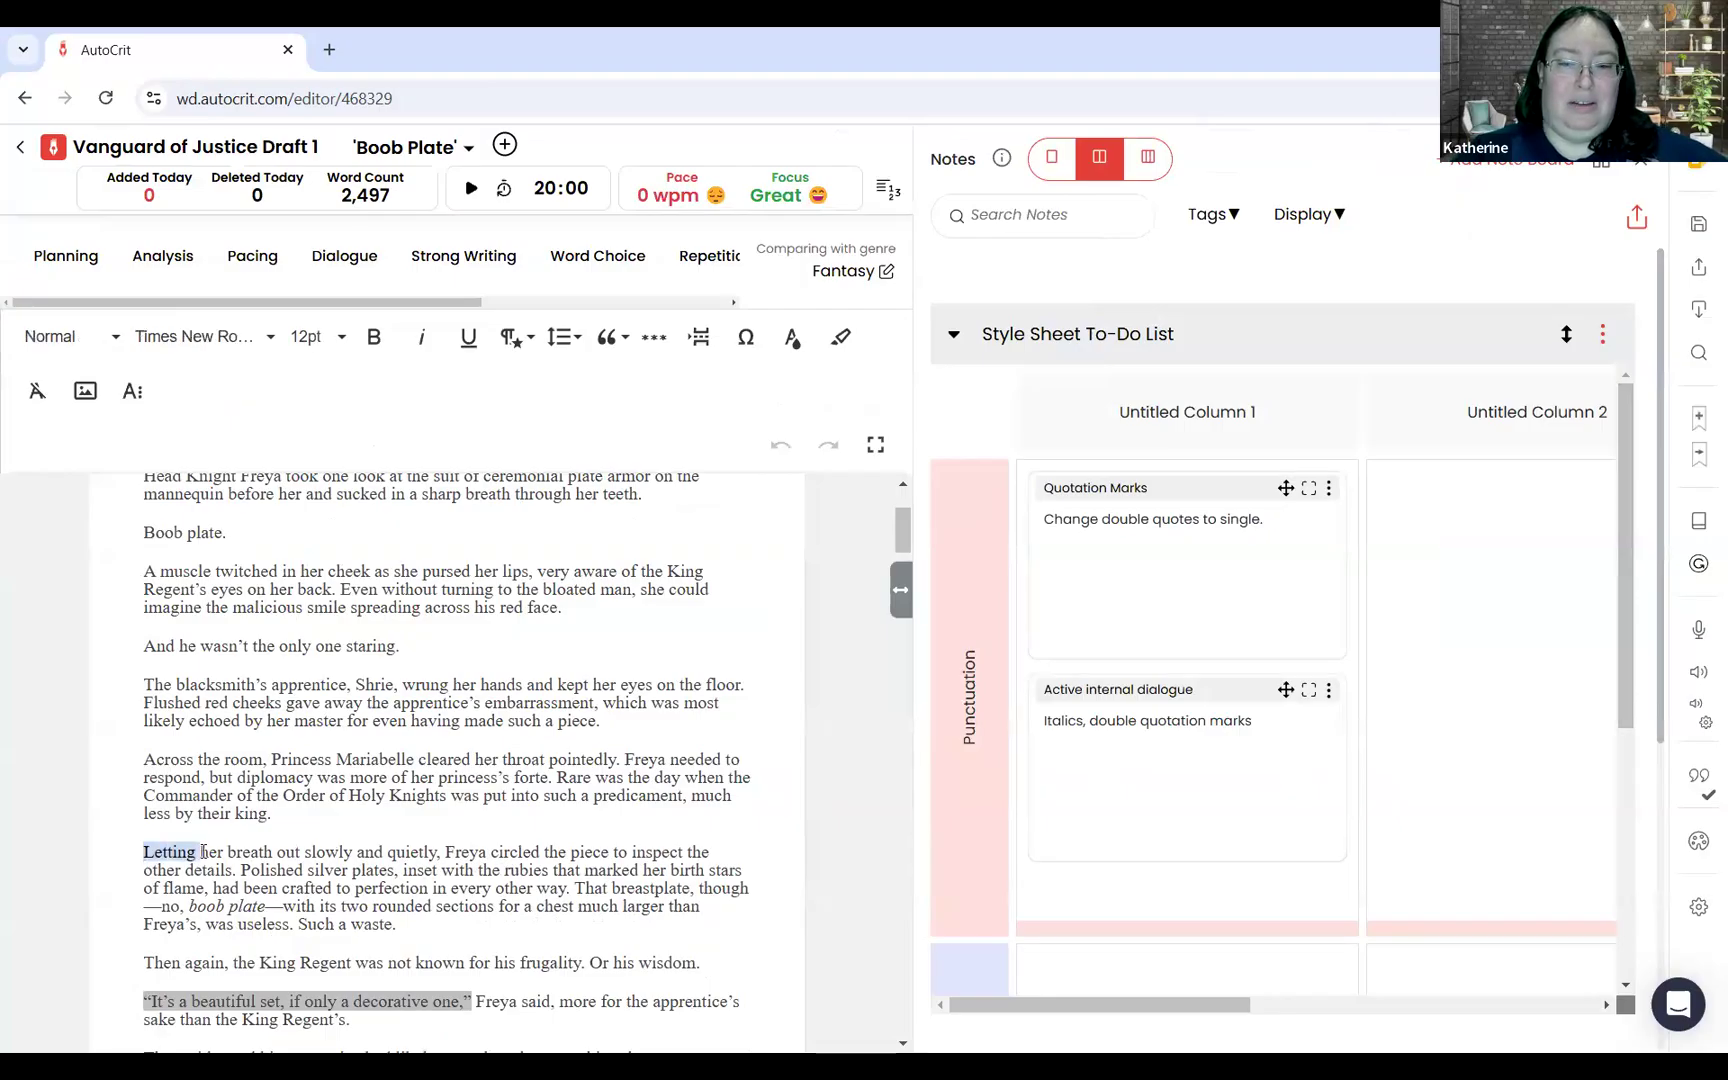
{"action": "left_click", "coordinate": [1698, 418]}
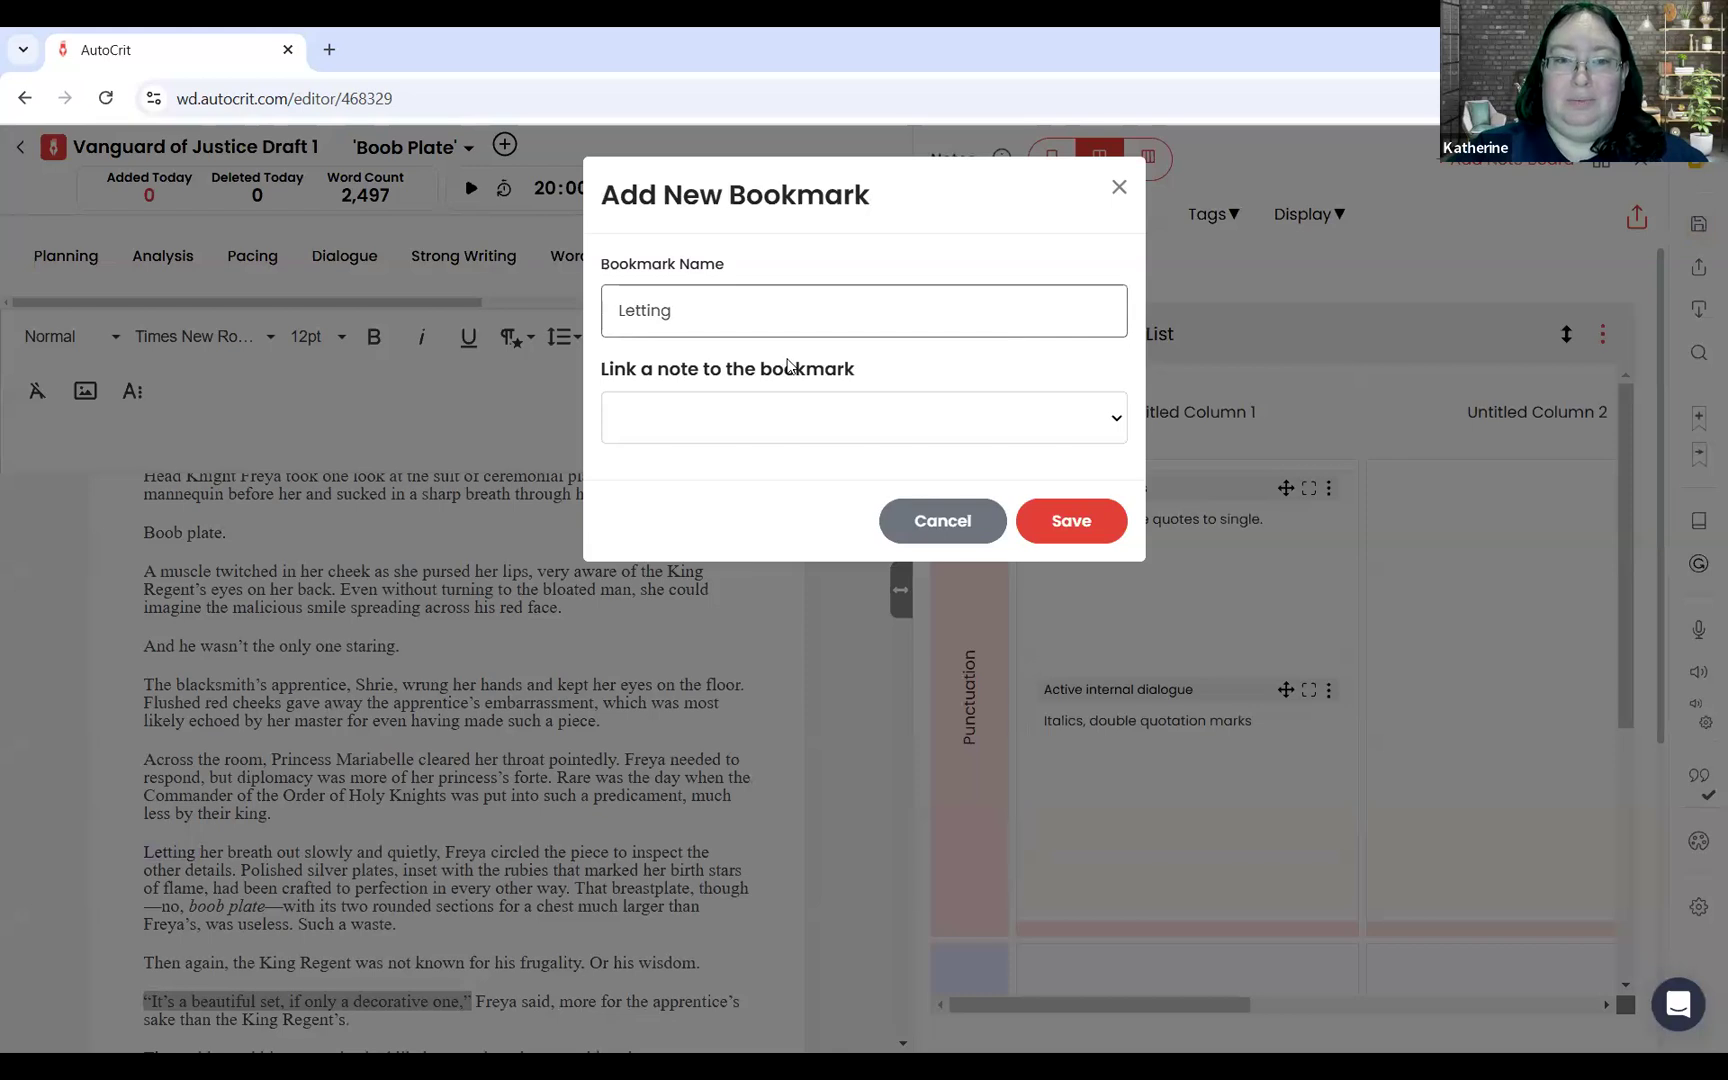
{"action": "left_click", "coordinate": [740, 421]}
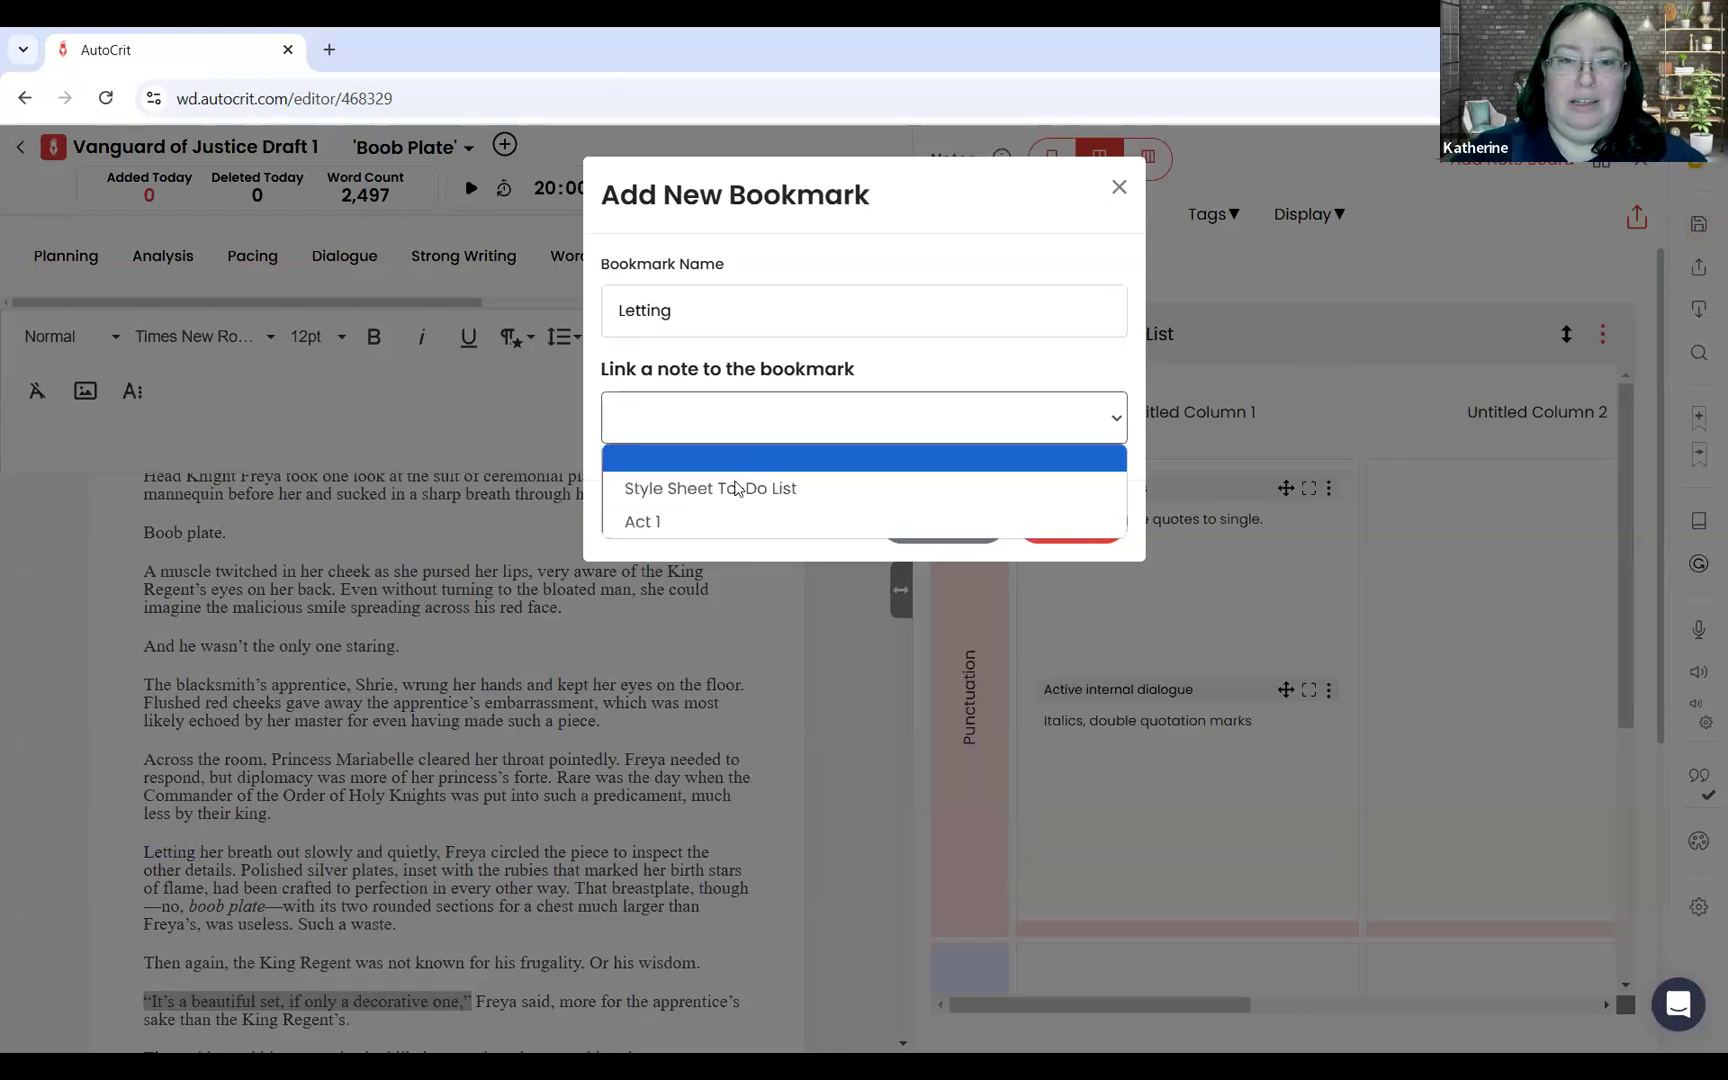
{"action": "left_click", "coordinate": [736, 490]}
{"action": "left_click", "coordinate": [660, 488]}
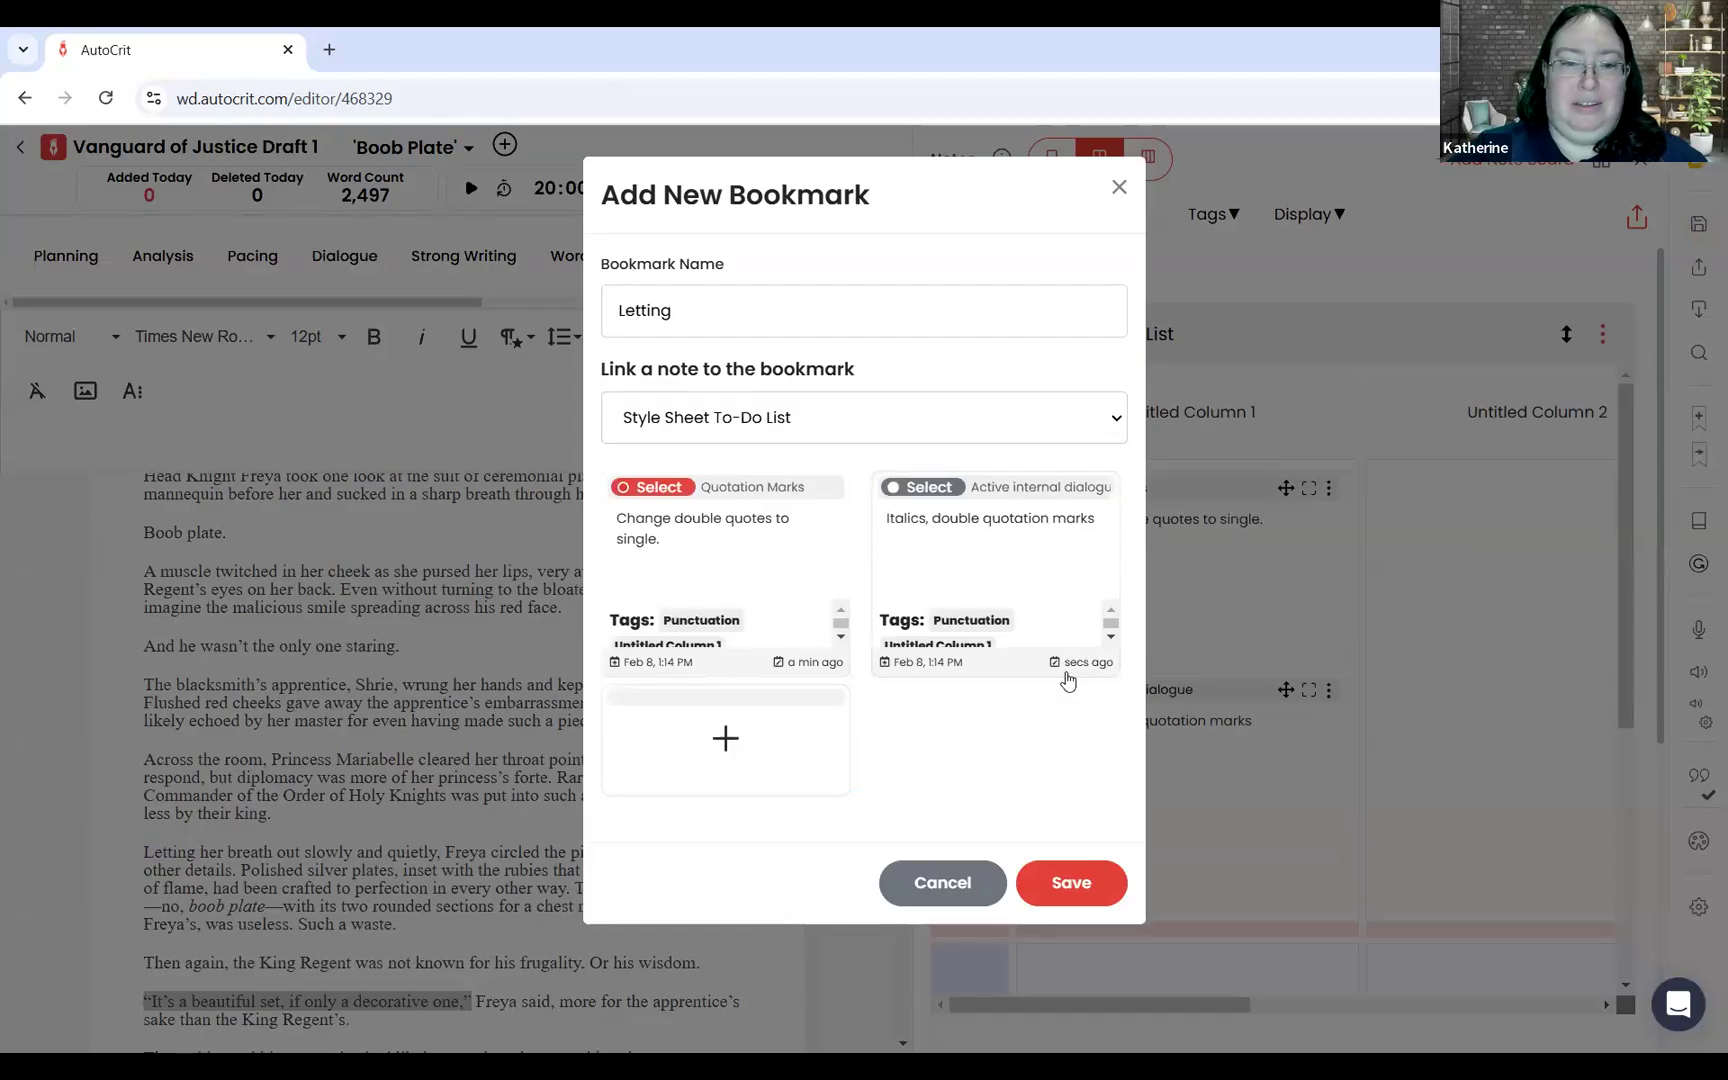
{"action": "left_click", "coordinate": [1085, 884]}
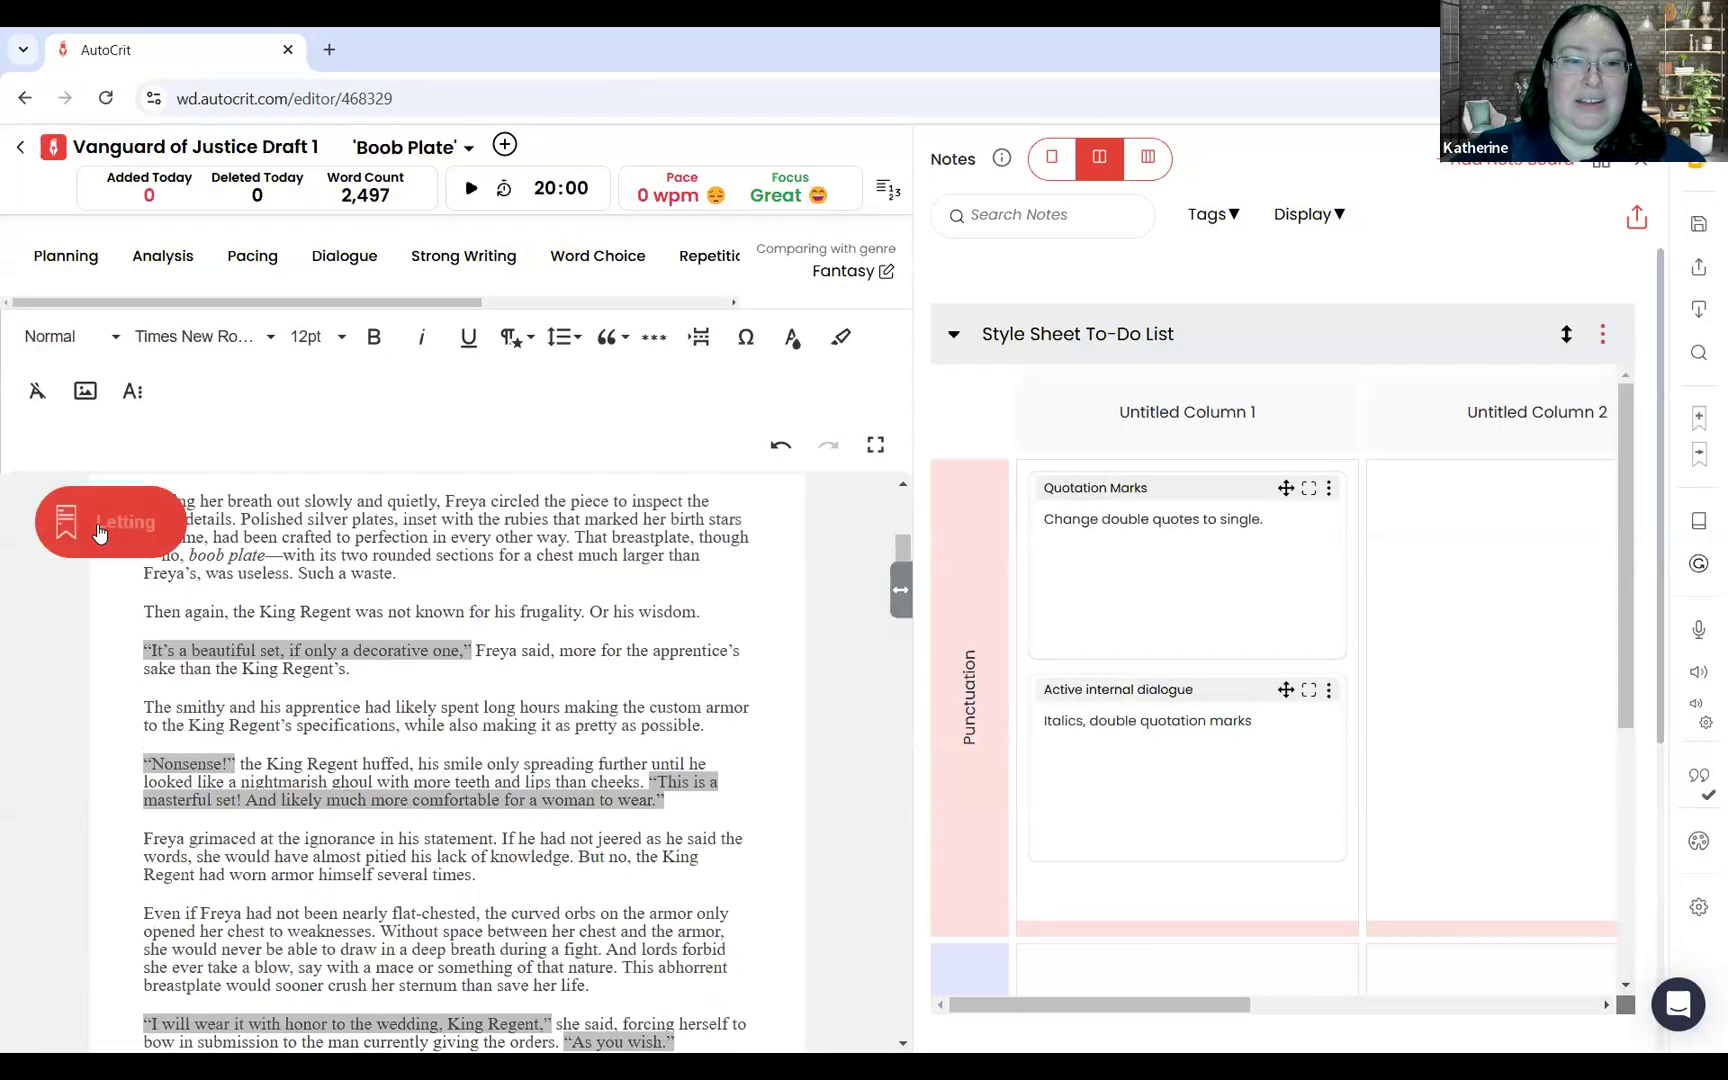
Step: Add the line "Let off here. Pick back up." to the note linked to the Letting bookmark, and view the bookmarks list
{"action": "left_click", "coordinate": [99, 532]}
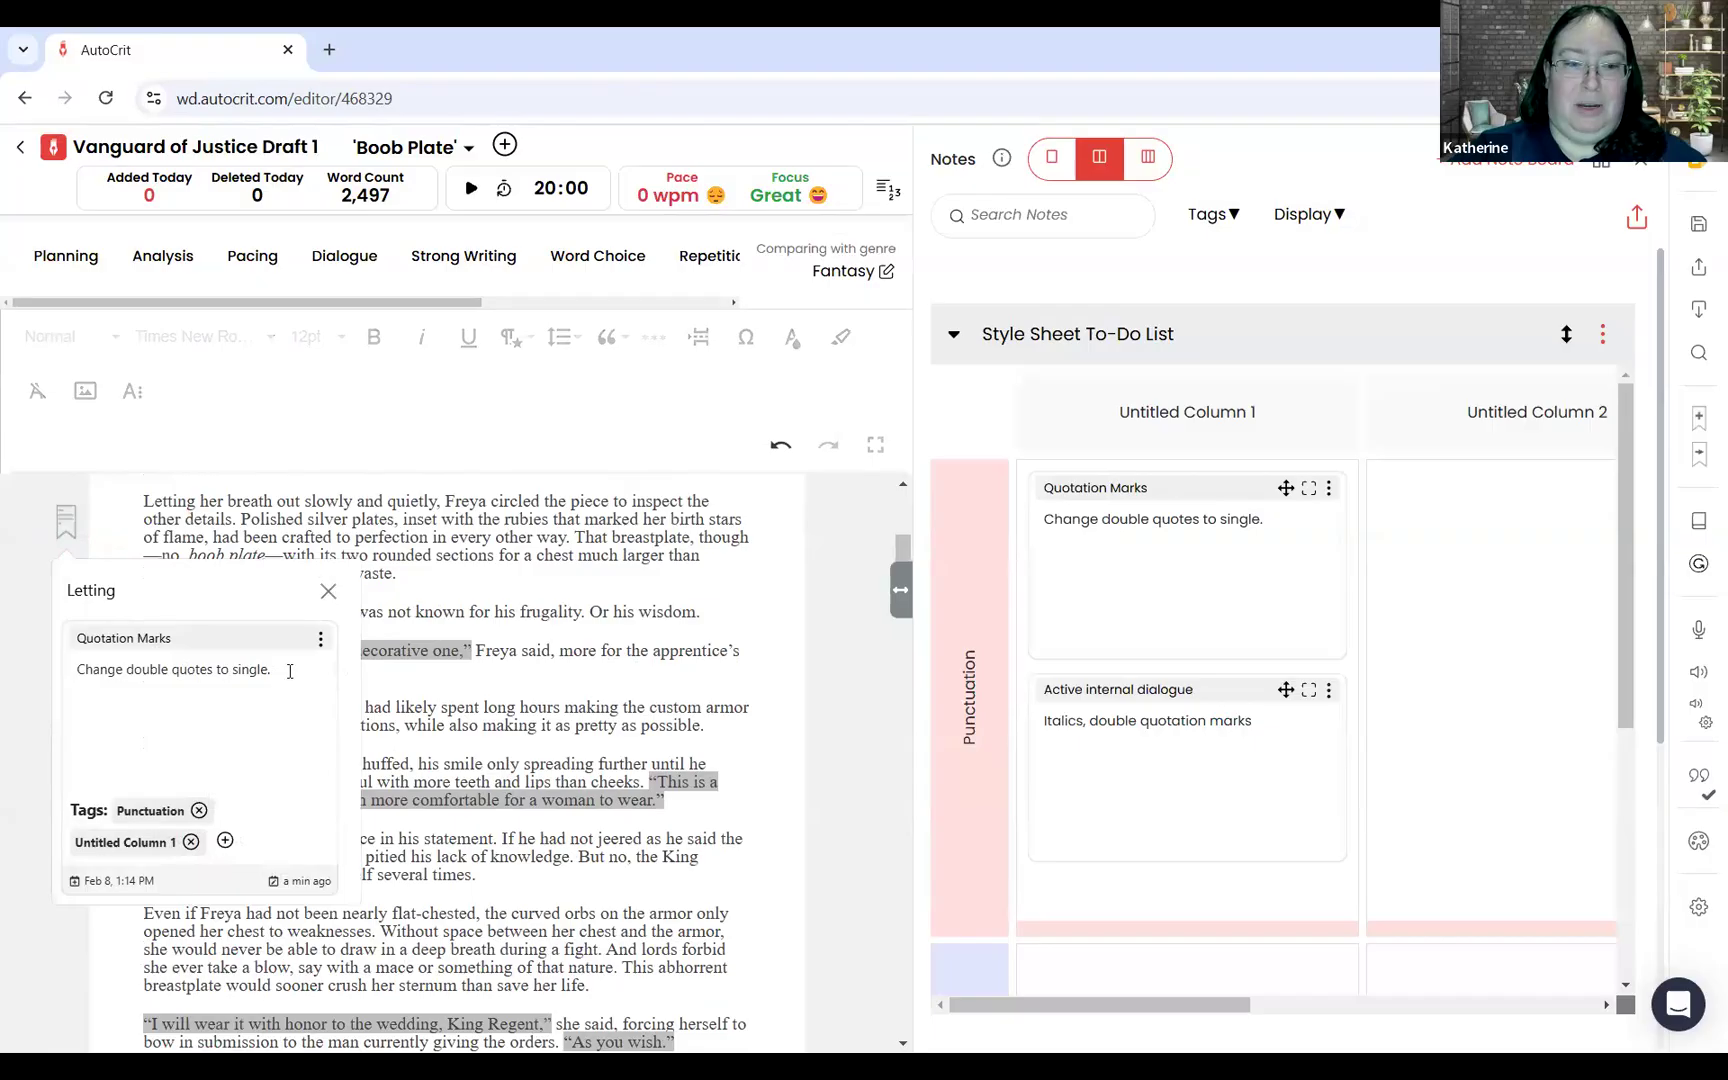
{"action": "key", "text": "Return"}
{"action": "type", "text": "Let"}
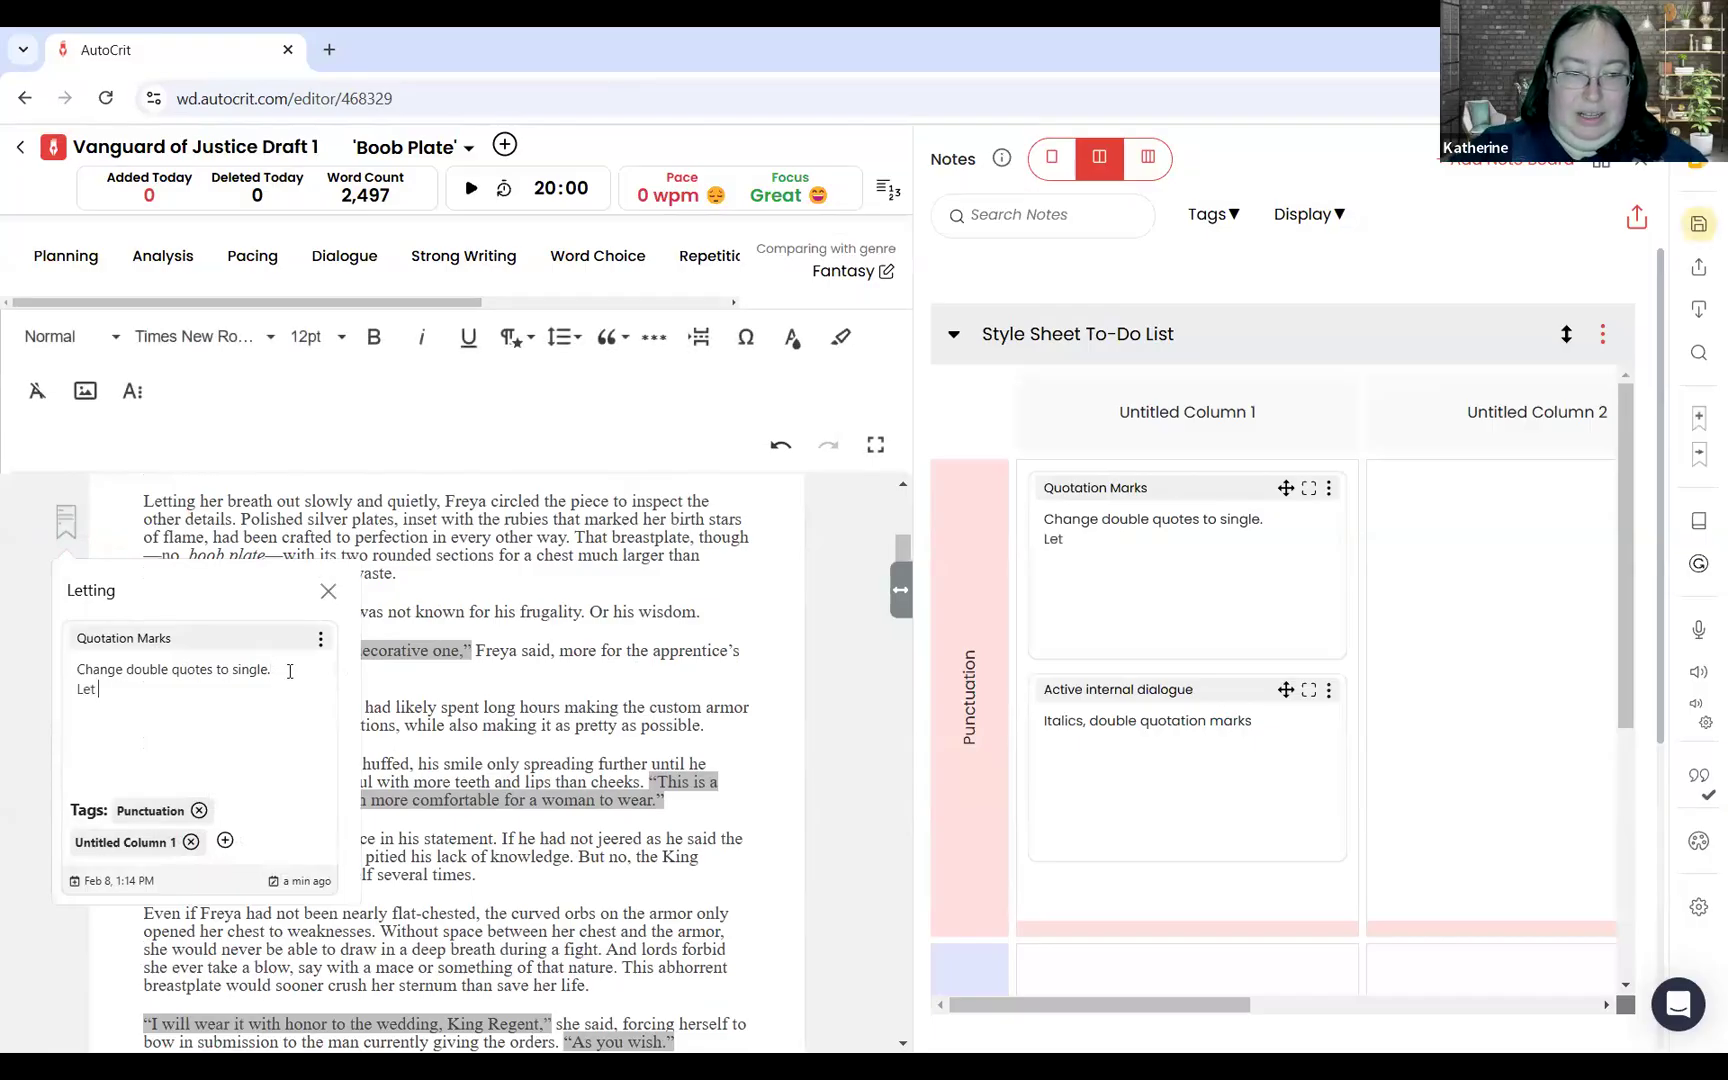
{"action": "type", "text": " off here. Pick bavk"}
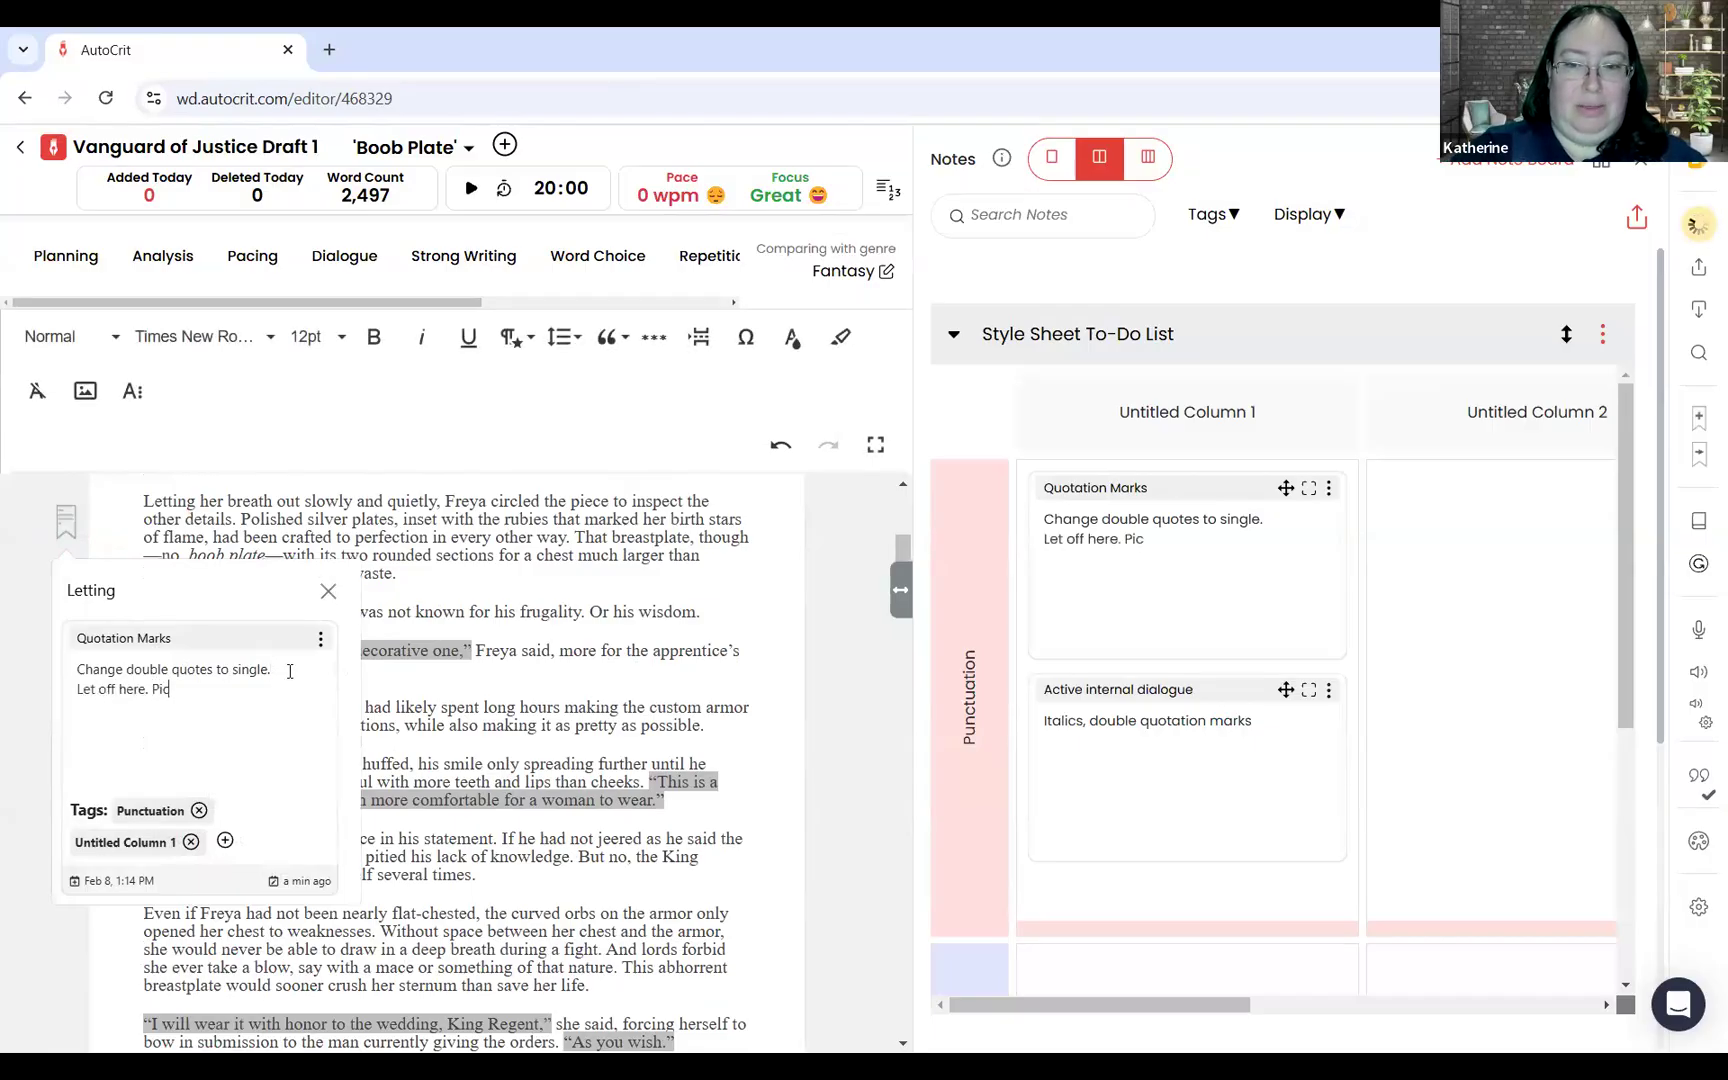
{"action": "key", "text": "BackSpace"}
{"action": "key", "text": "BackSpace"}
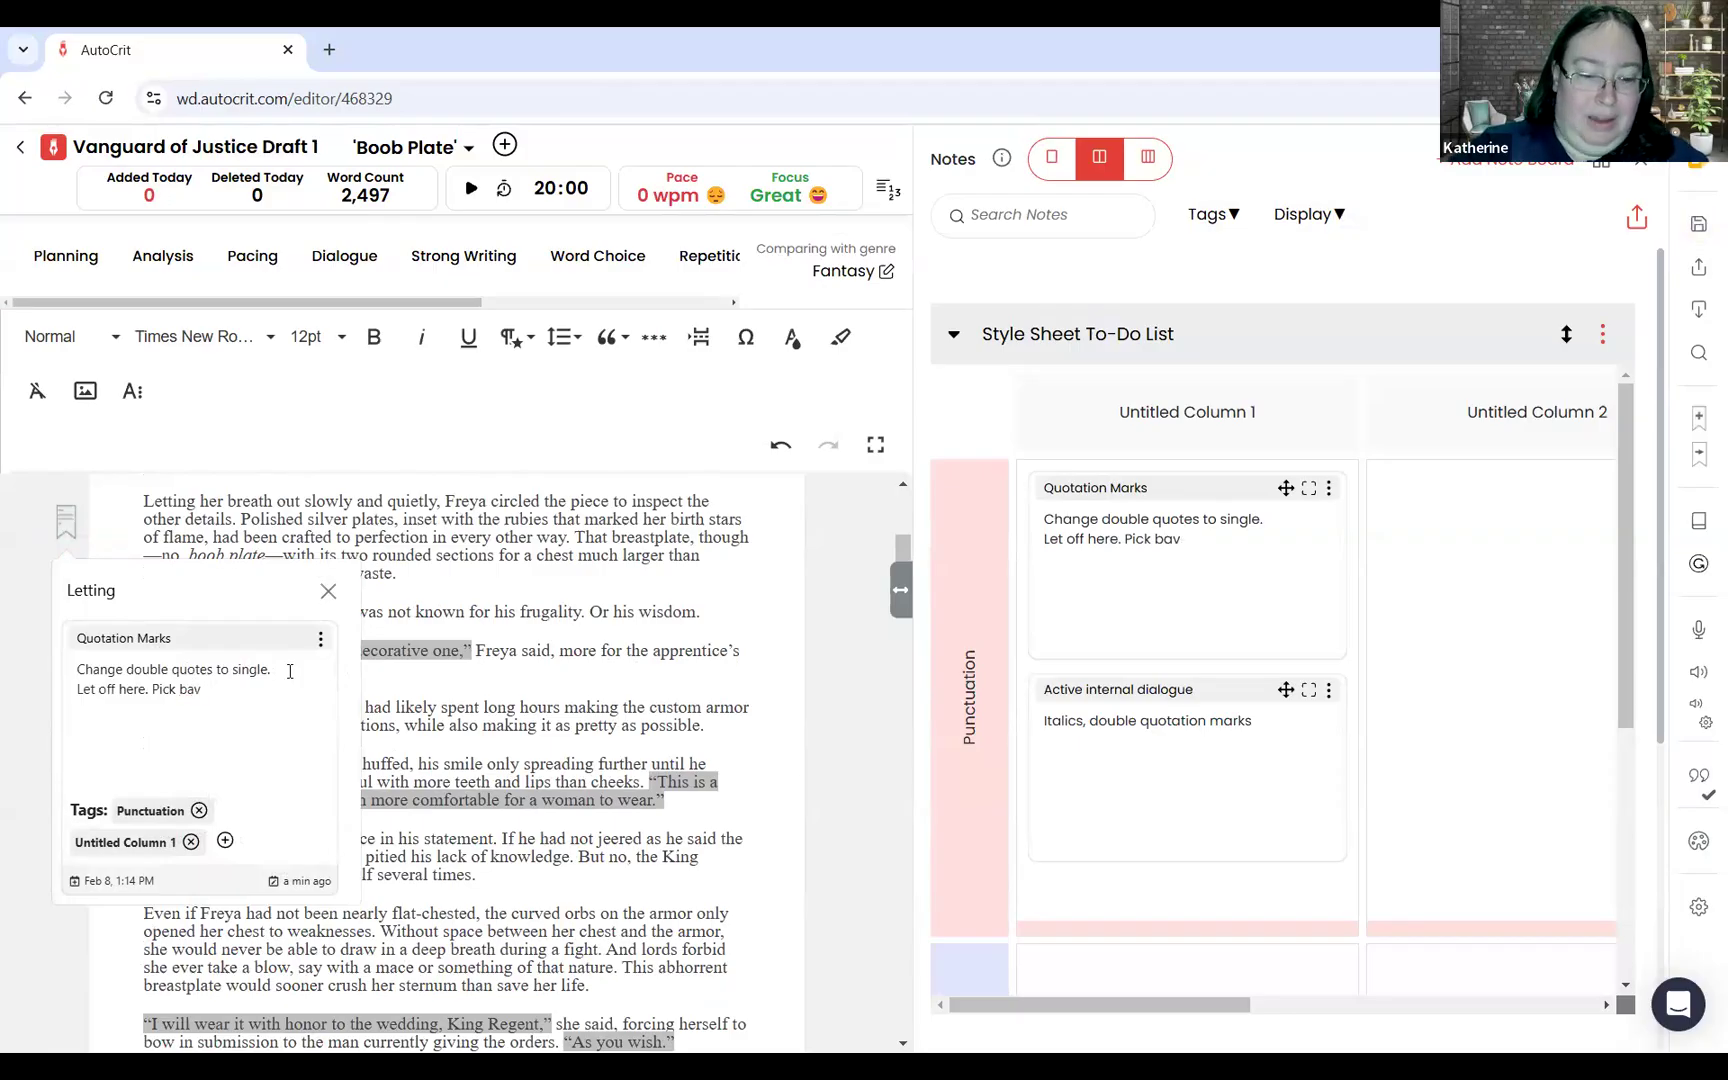
{"action": "type", "text": "ck up."}
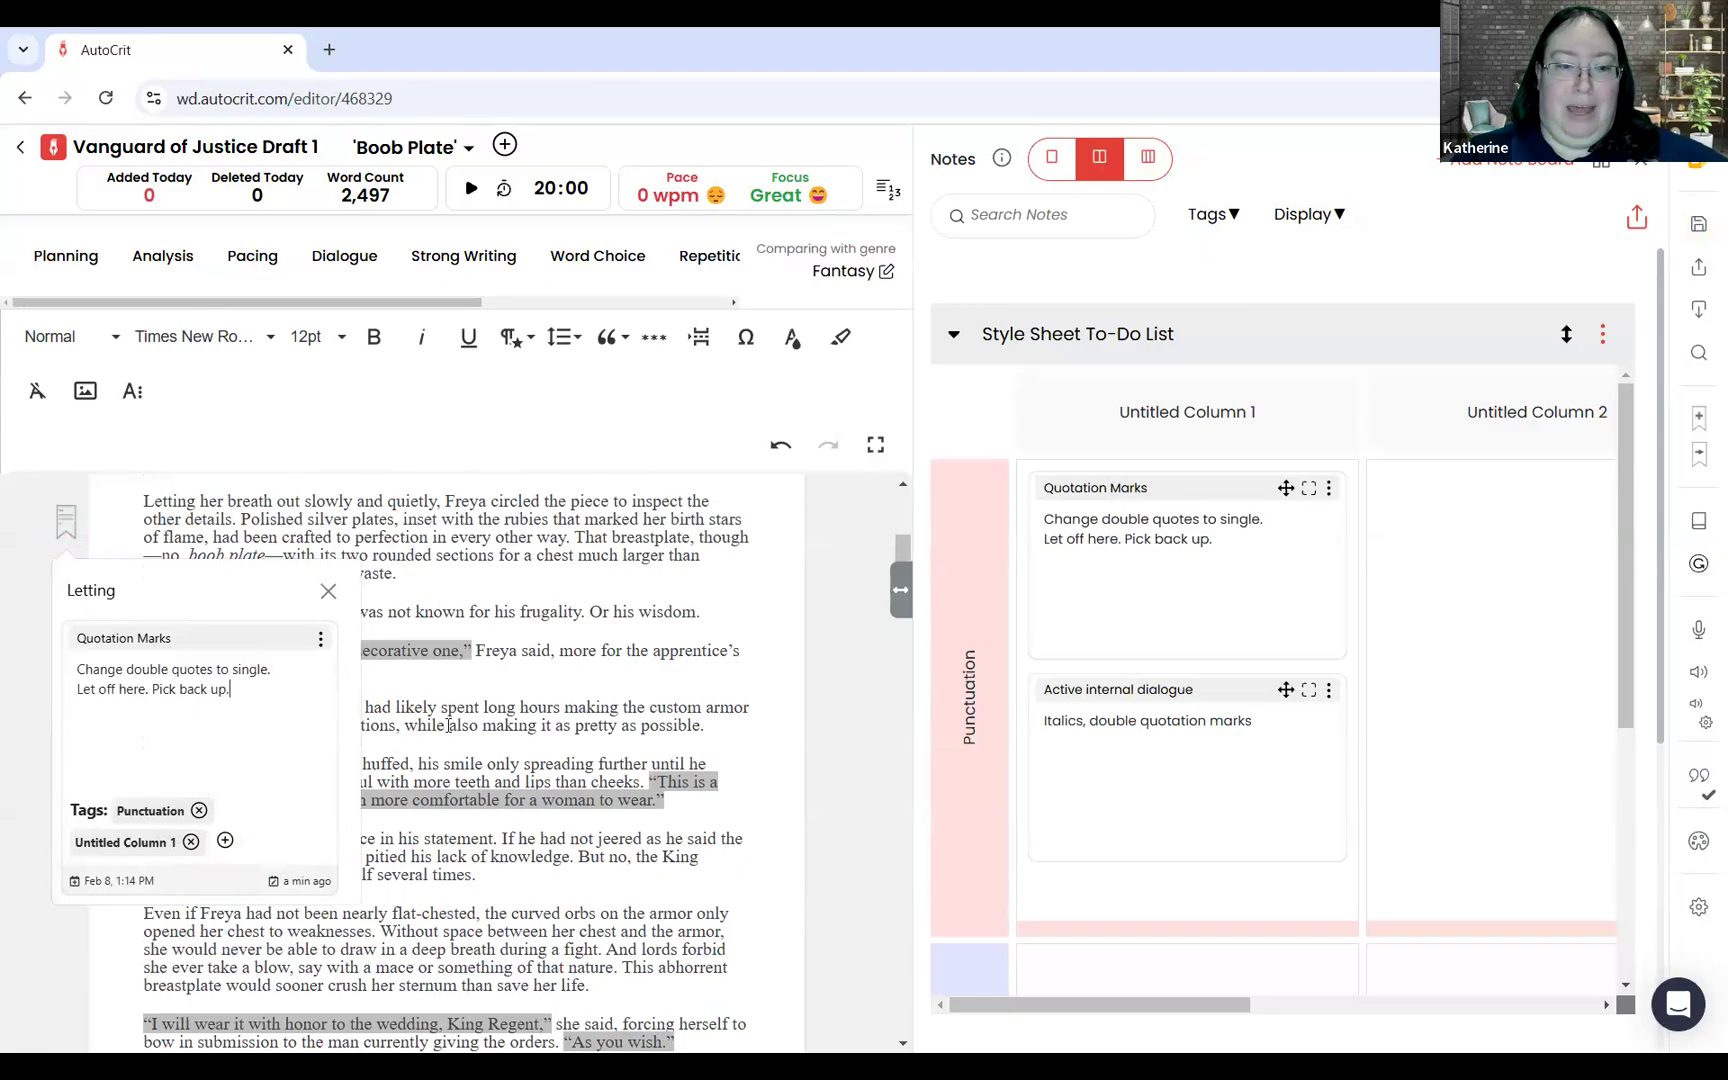
{"action": "left_click", "coordinate": [1701, 462]}
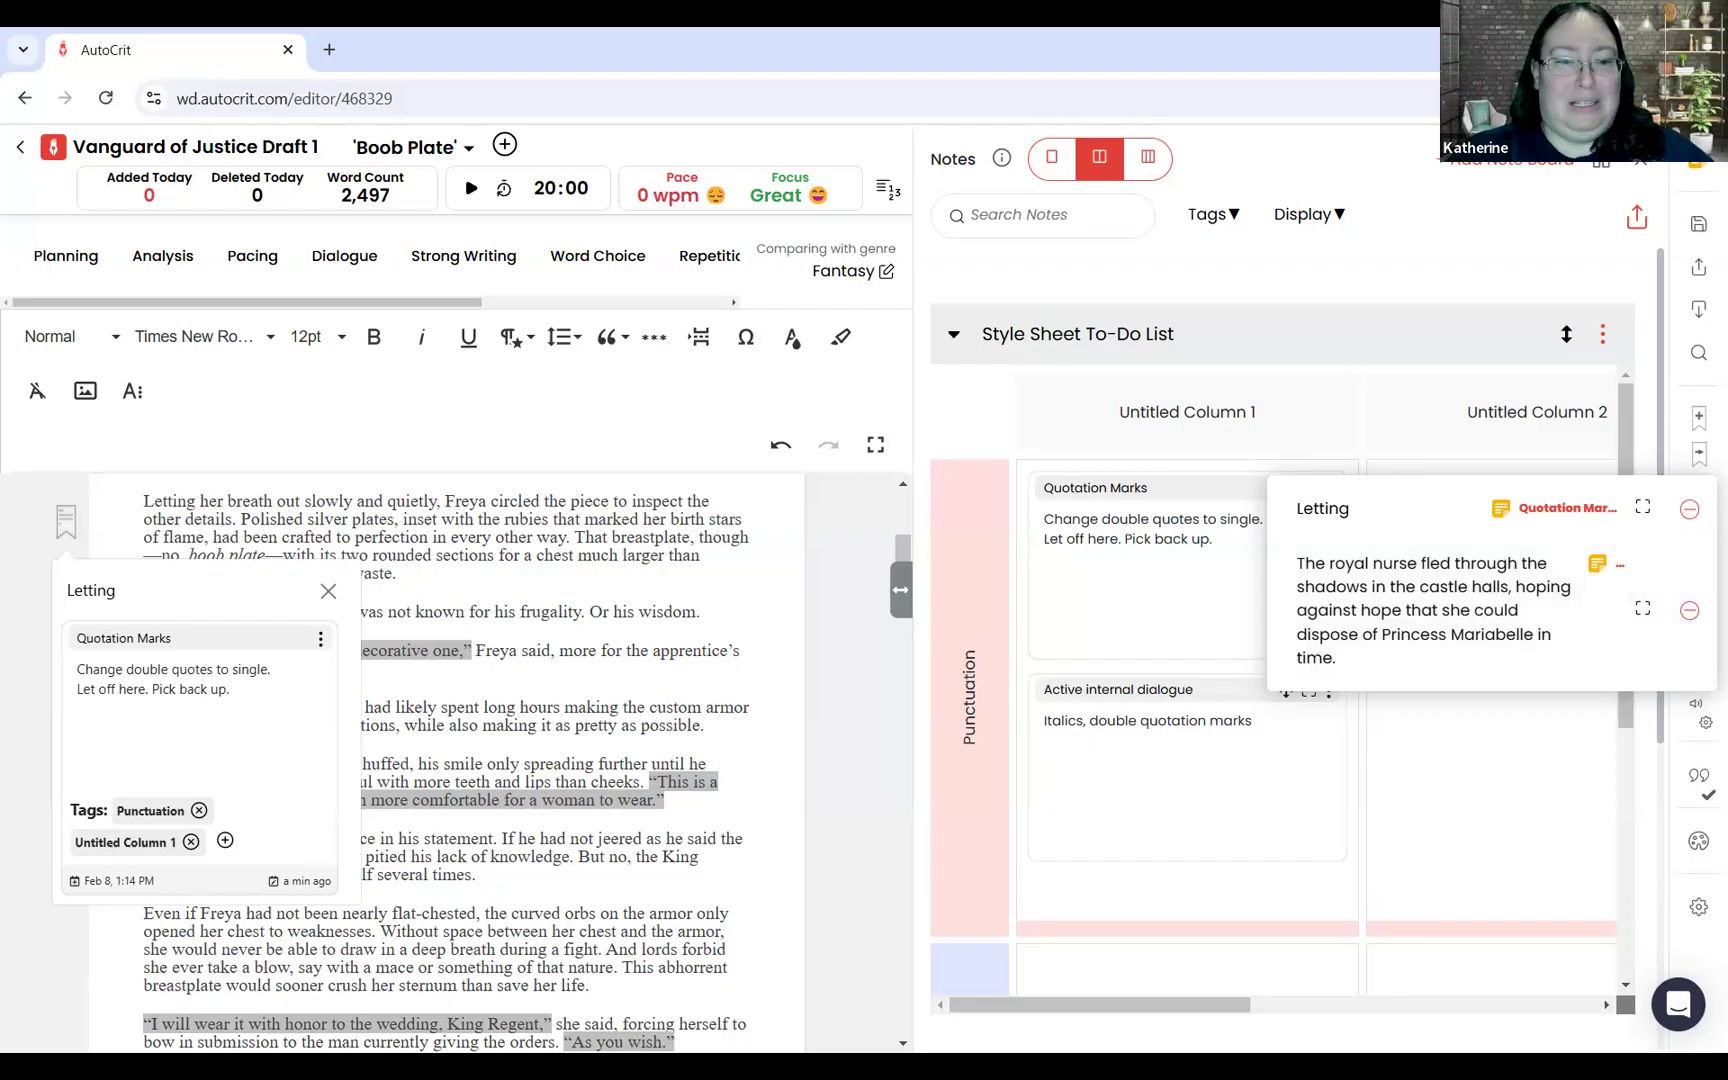
{"action": "left_click", "coordinate": [329, 592]}
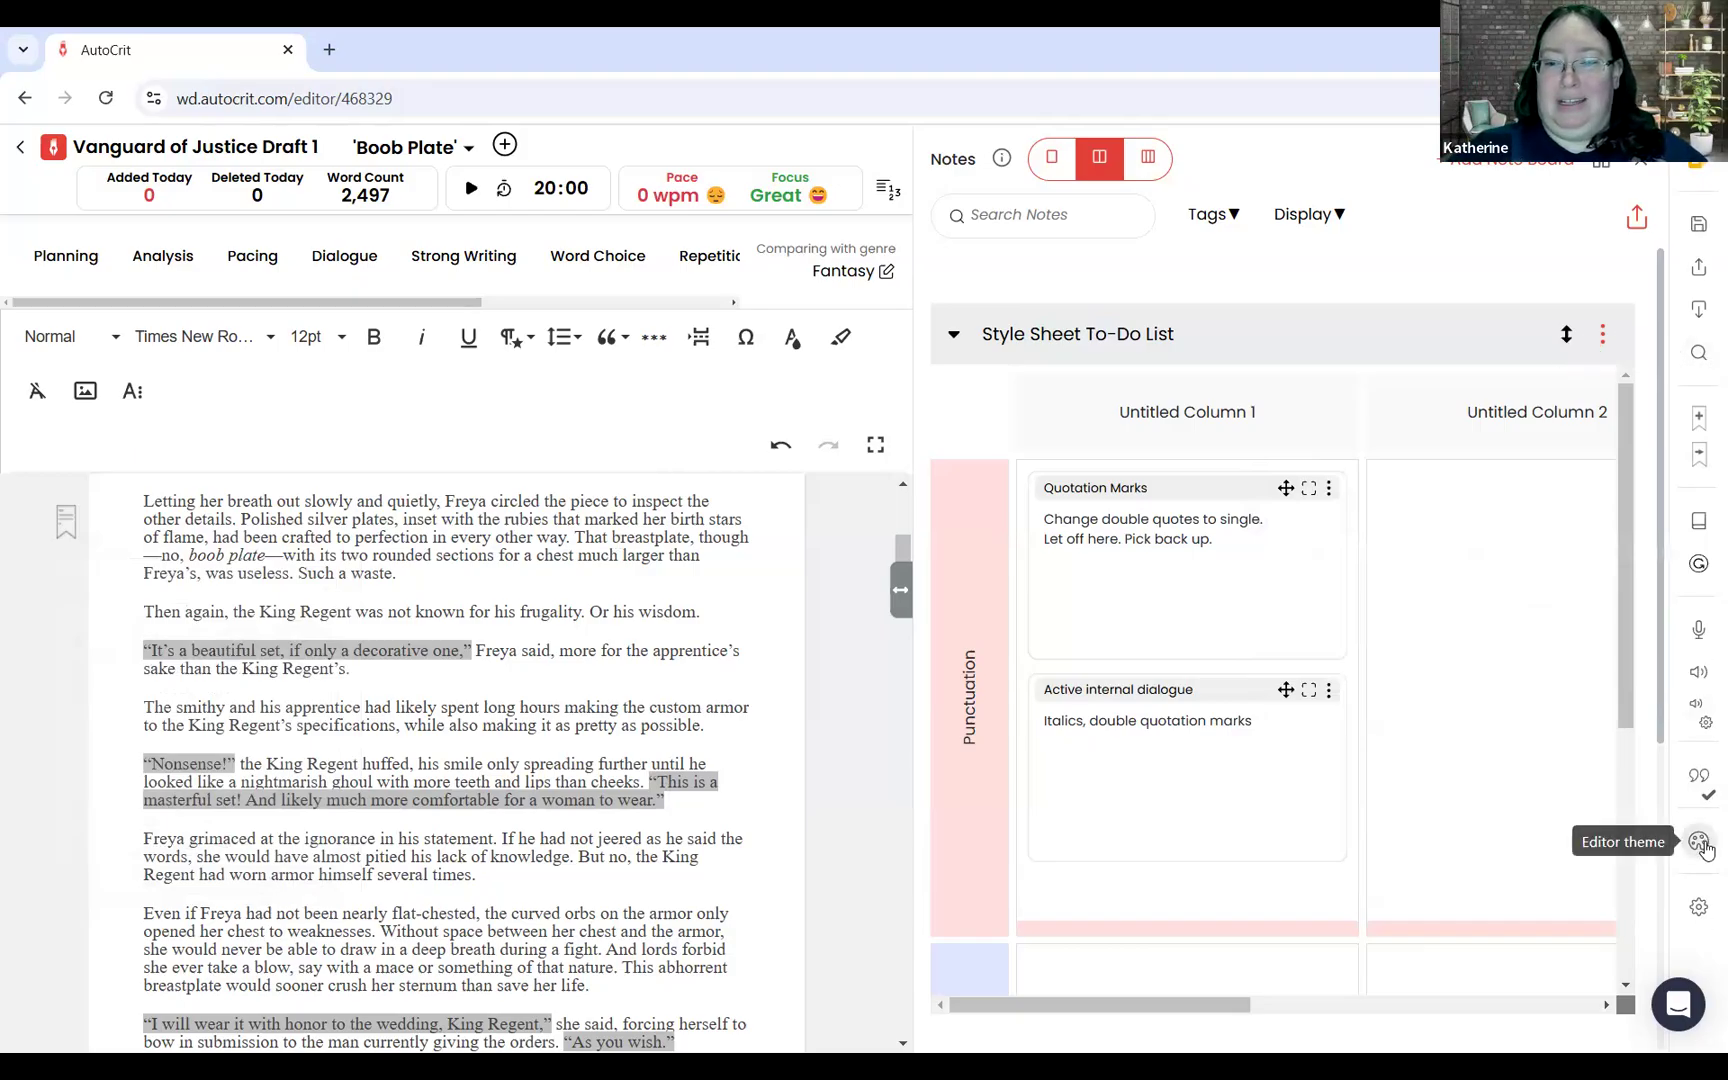
Step: View the Words to EXCLUDE List in the word list settings and close it without adding words
{"action": "left_click", "coordinate": [1694, 916]}
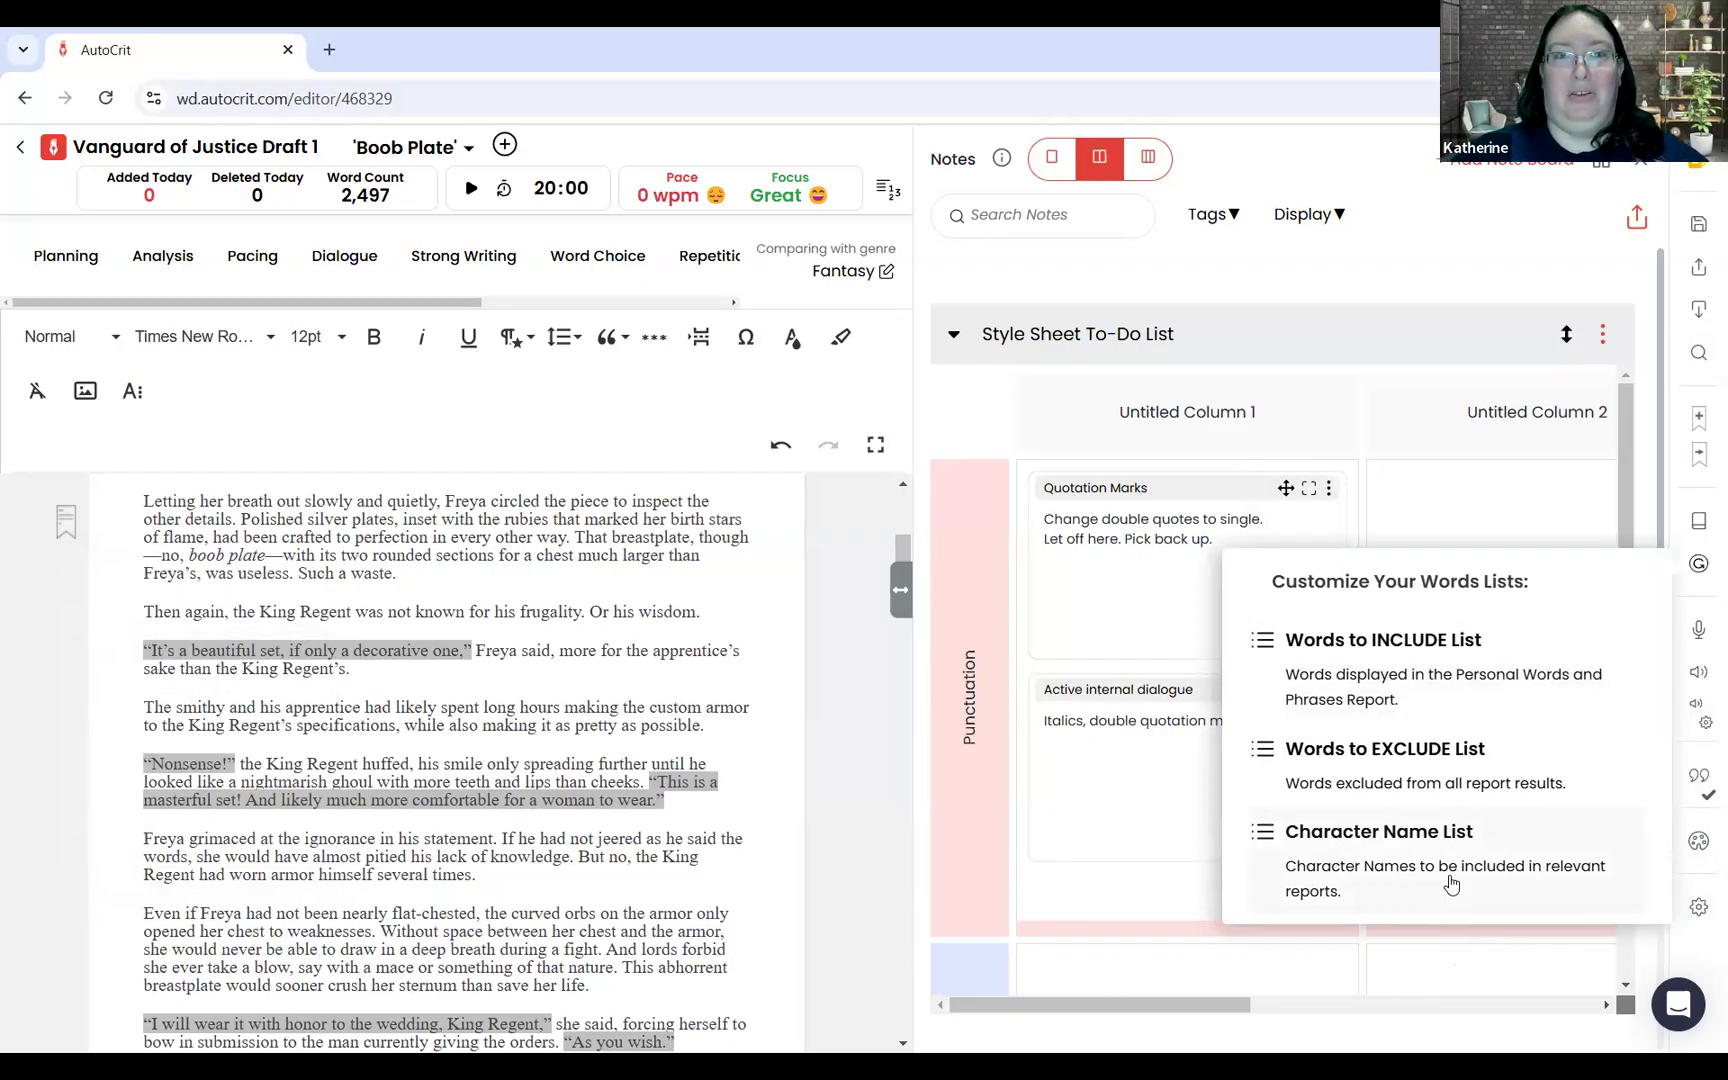
{"action": "left_click", "coordinate": [1410, 778]}
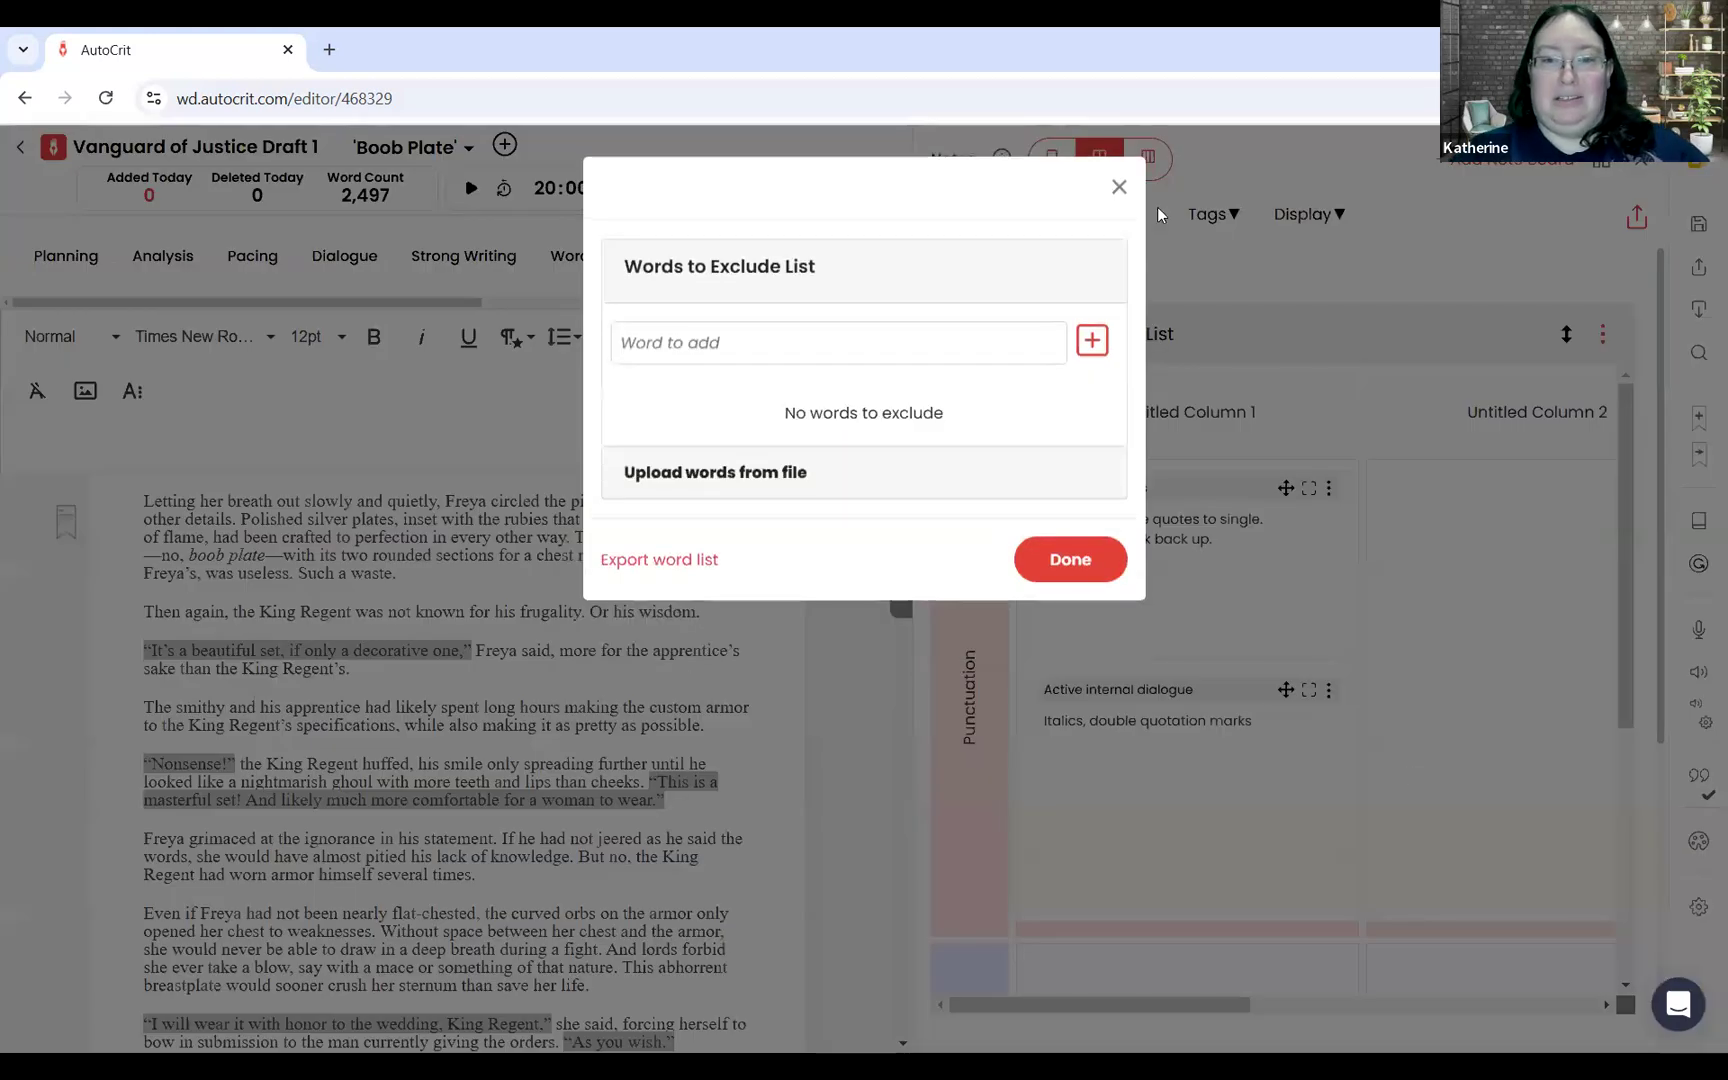
{"action": "left_click", "coordinate": [1347, 360]}
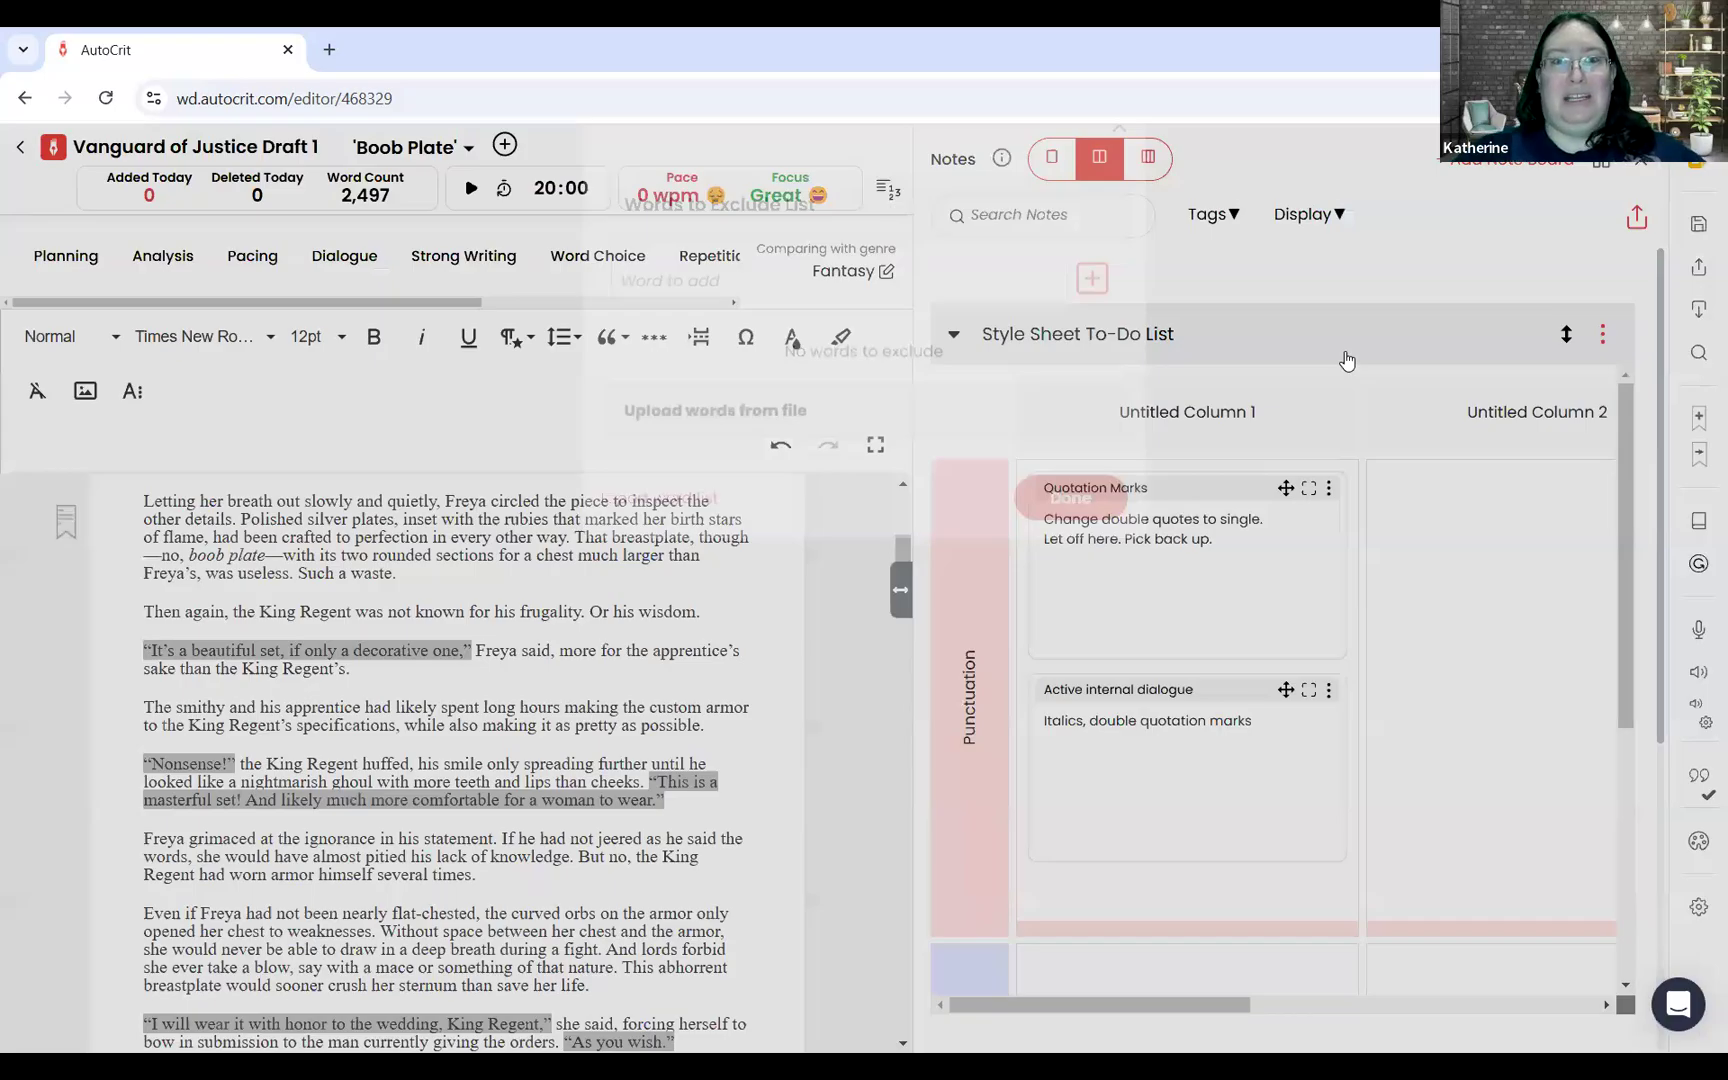
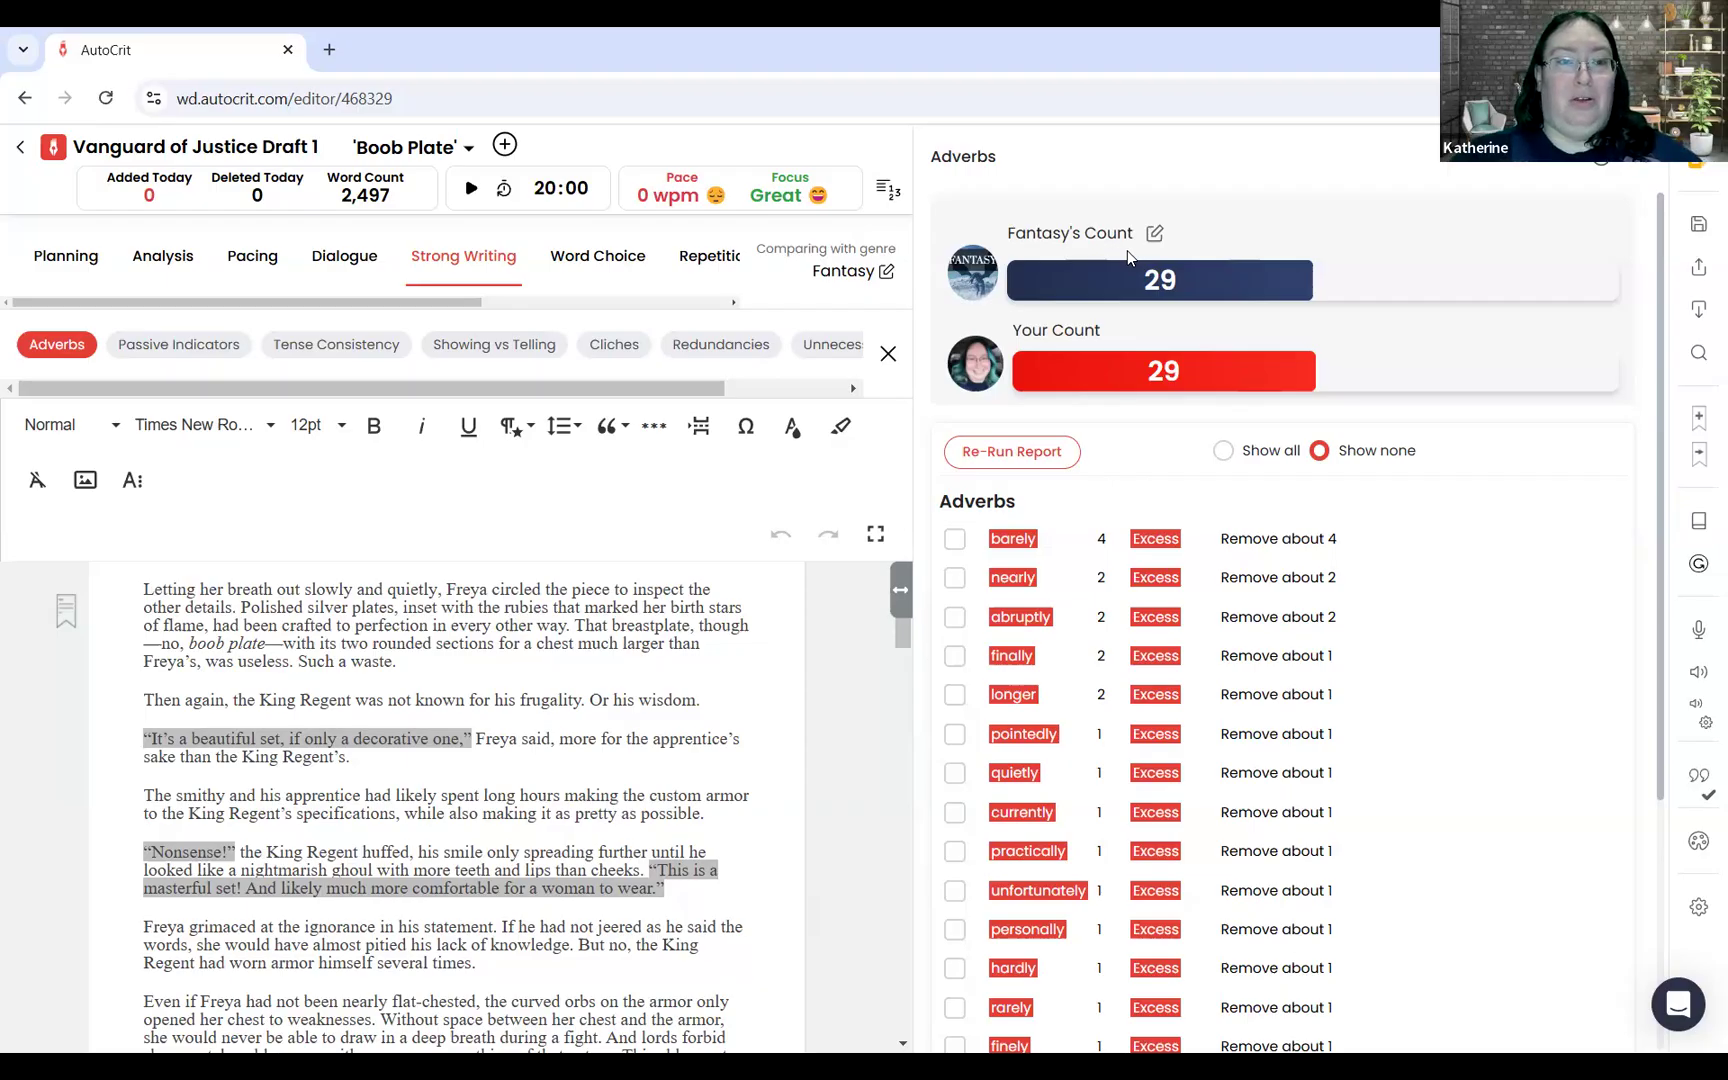
Step: Run the Summary Report from the Analysis reports and examine the overall score and category comparison scores
{"action": "left_click", "coordinate": [163, 256]}
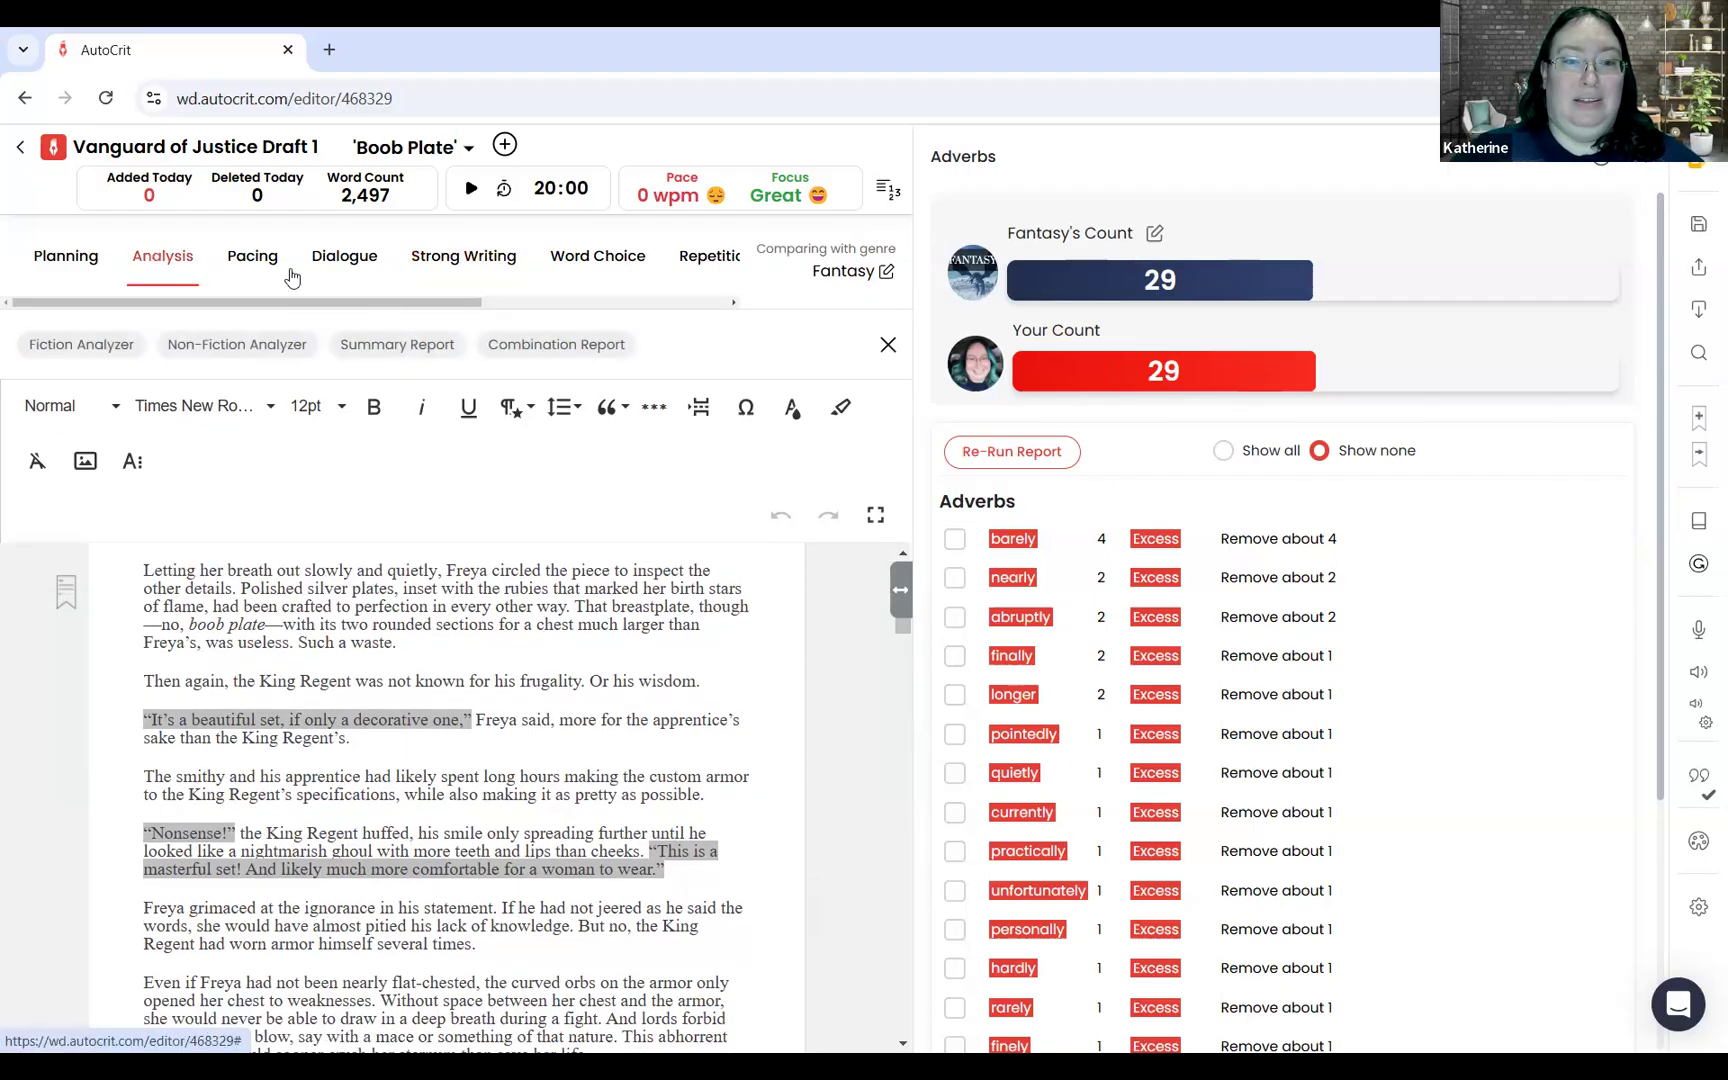
{"action": "left_click", "coordinate": [396, 346]}
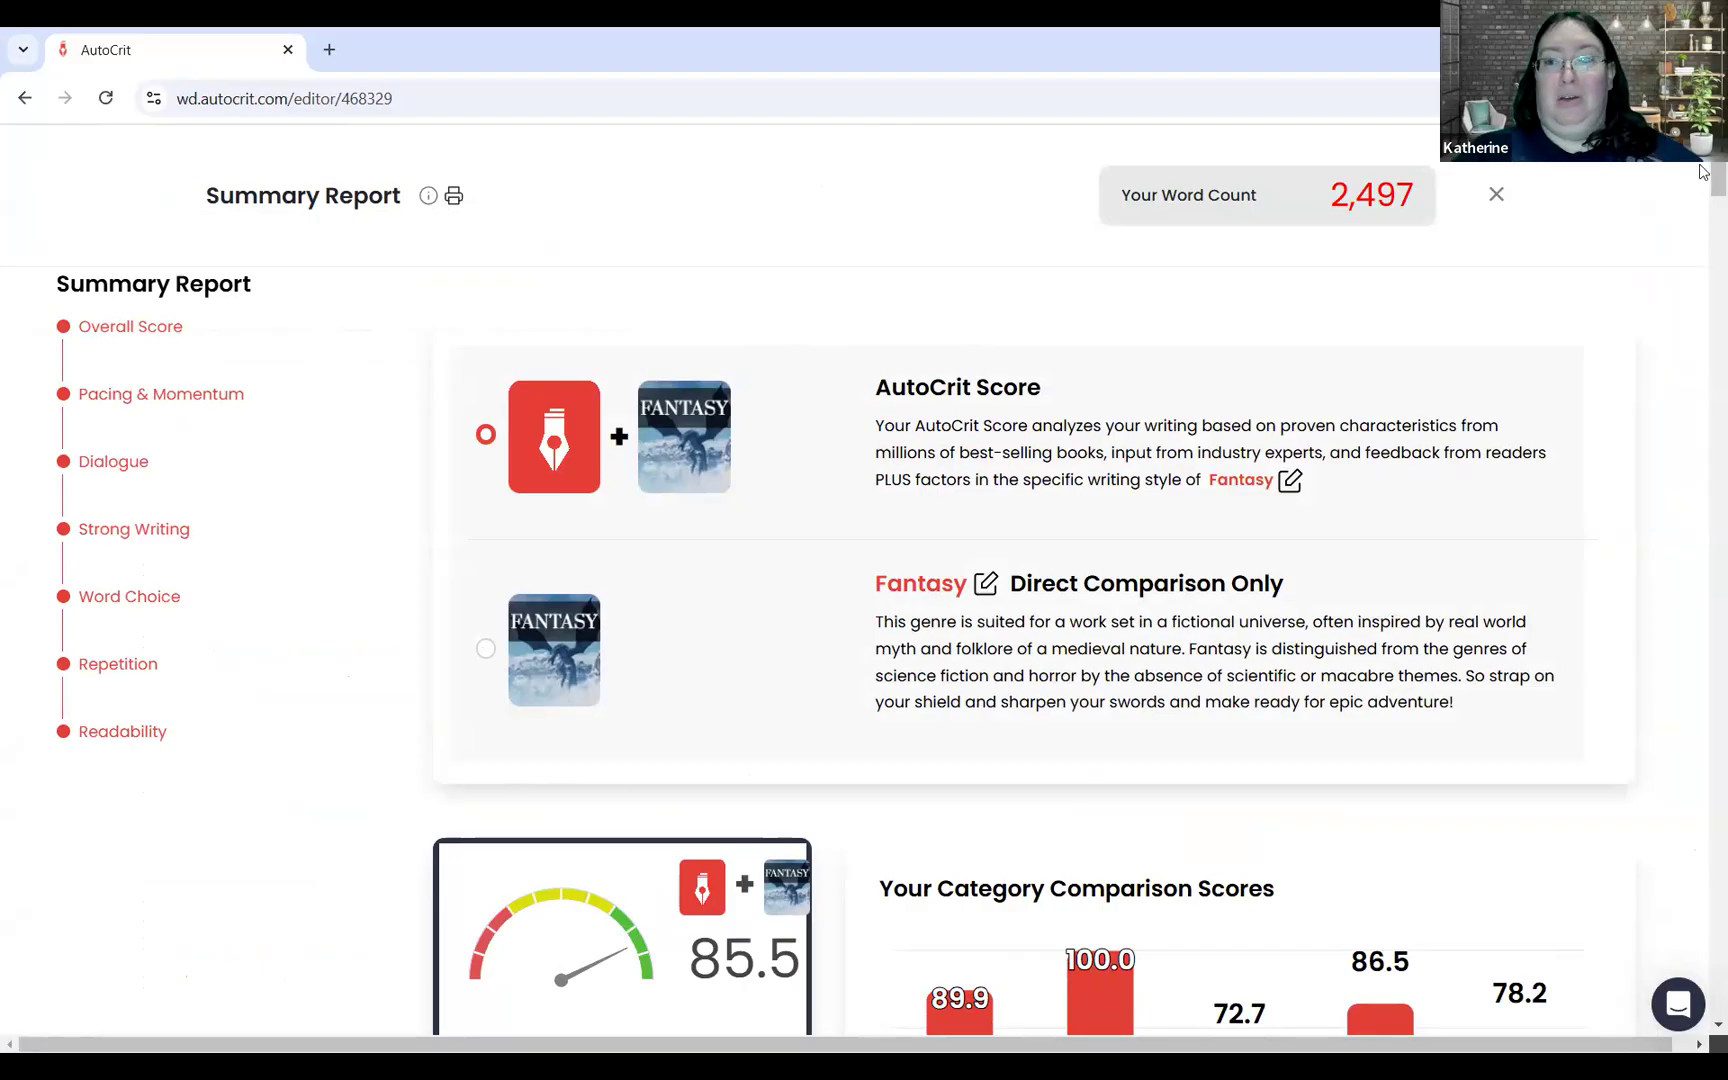
{"action": "scroll", "coordinate": [1700, 181], "scroll_direction": "down", "scroll_amount": 5}
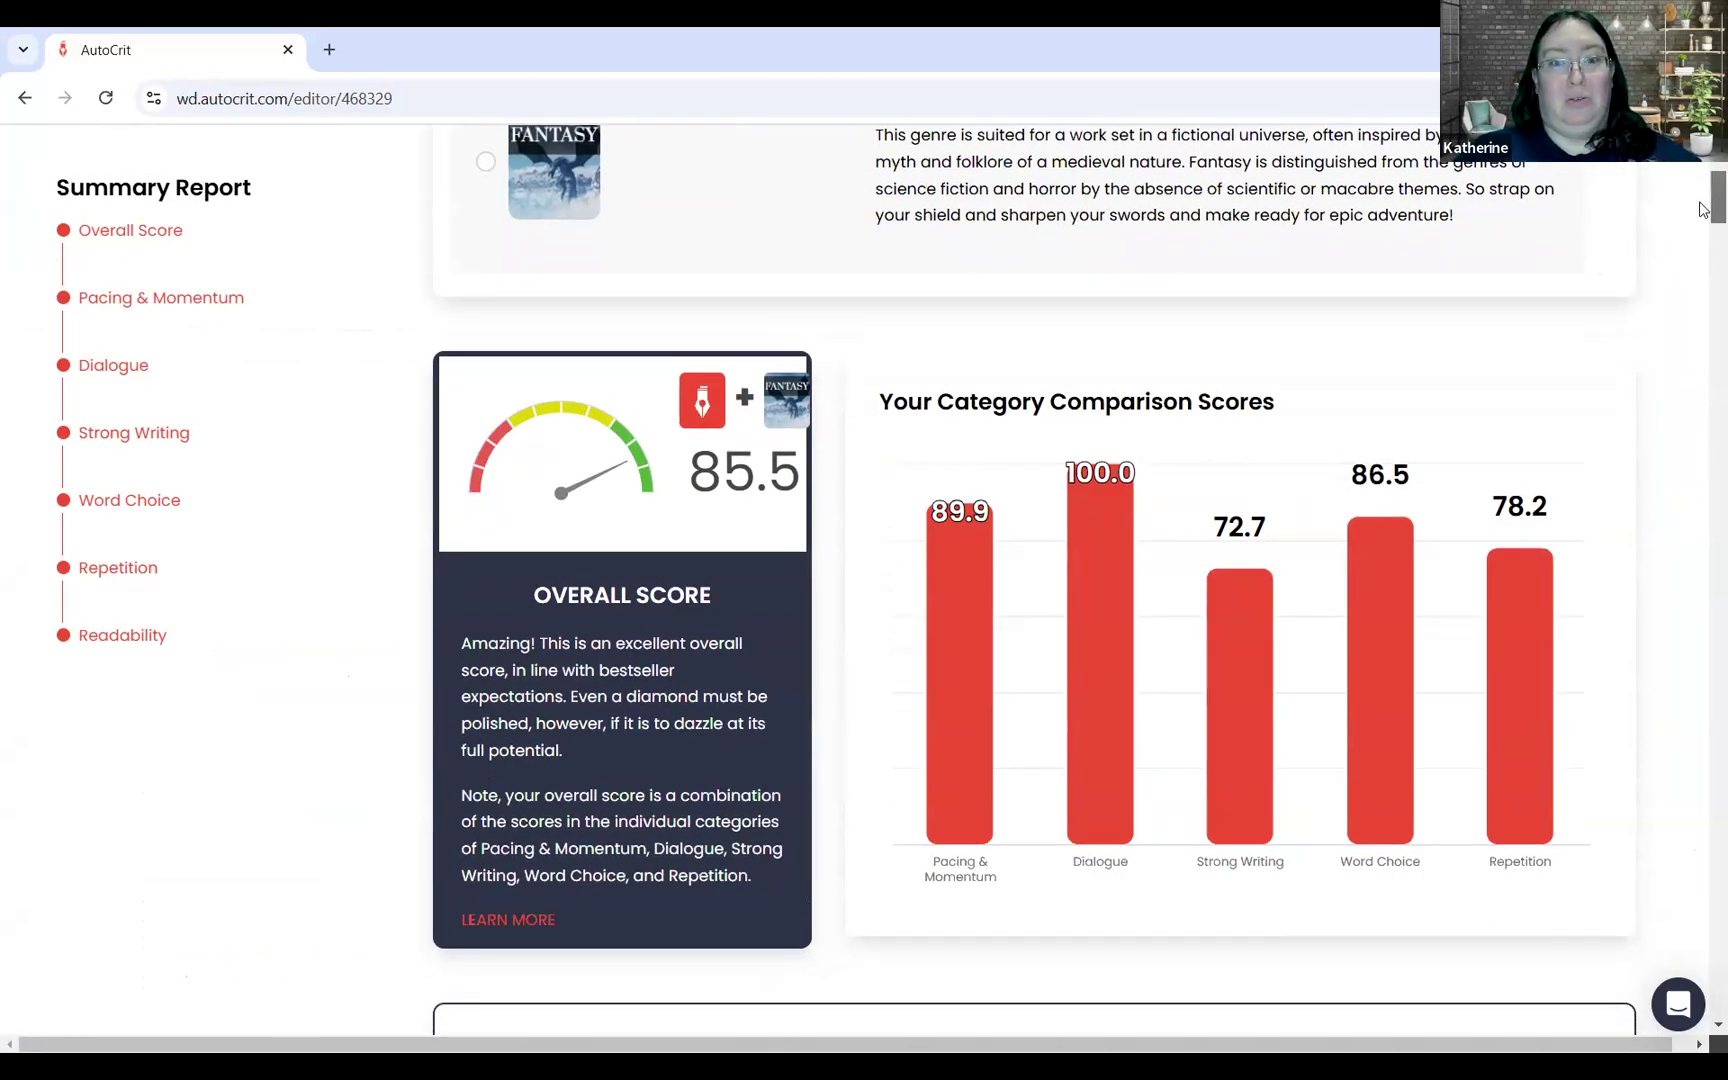
{"action": "scroll", "coordinate": [1700, 206], "scroll_direction": "up", "scroll_amount": 1}
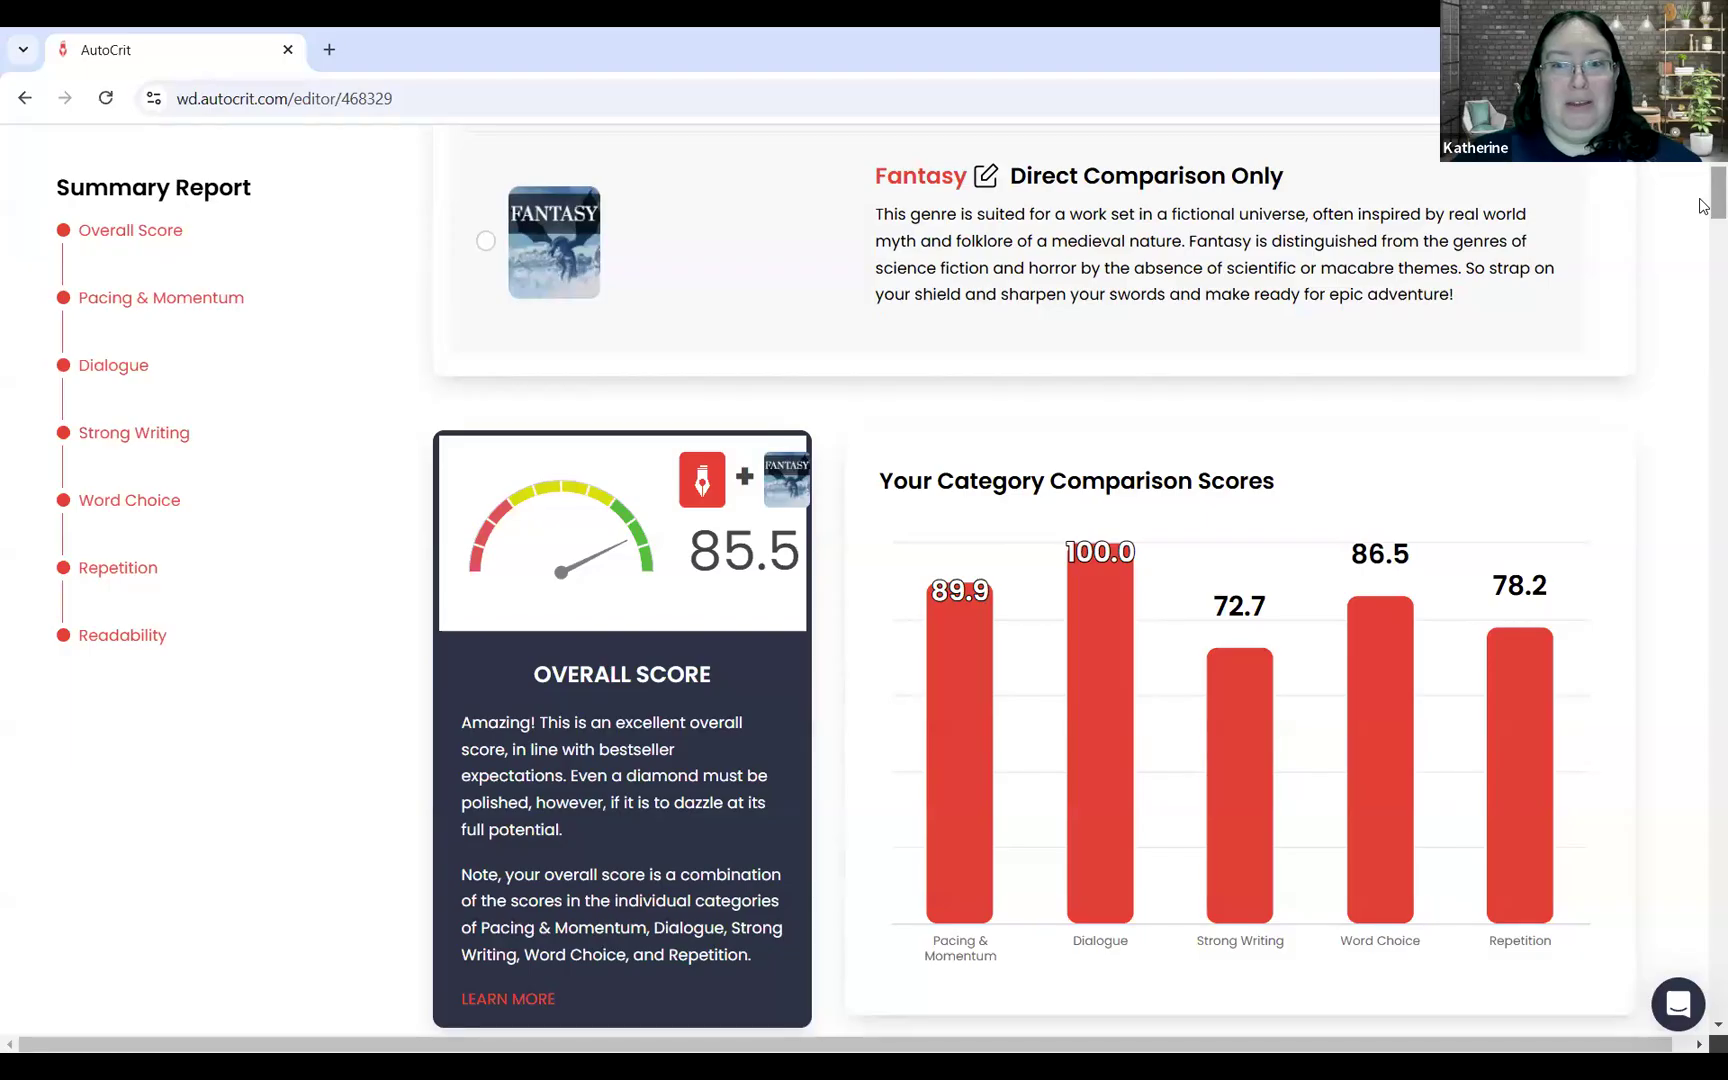
{"action": "mouse_move", "coordinate": [1237, 620]}
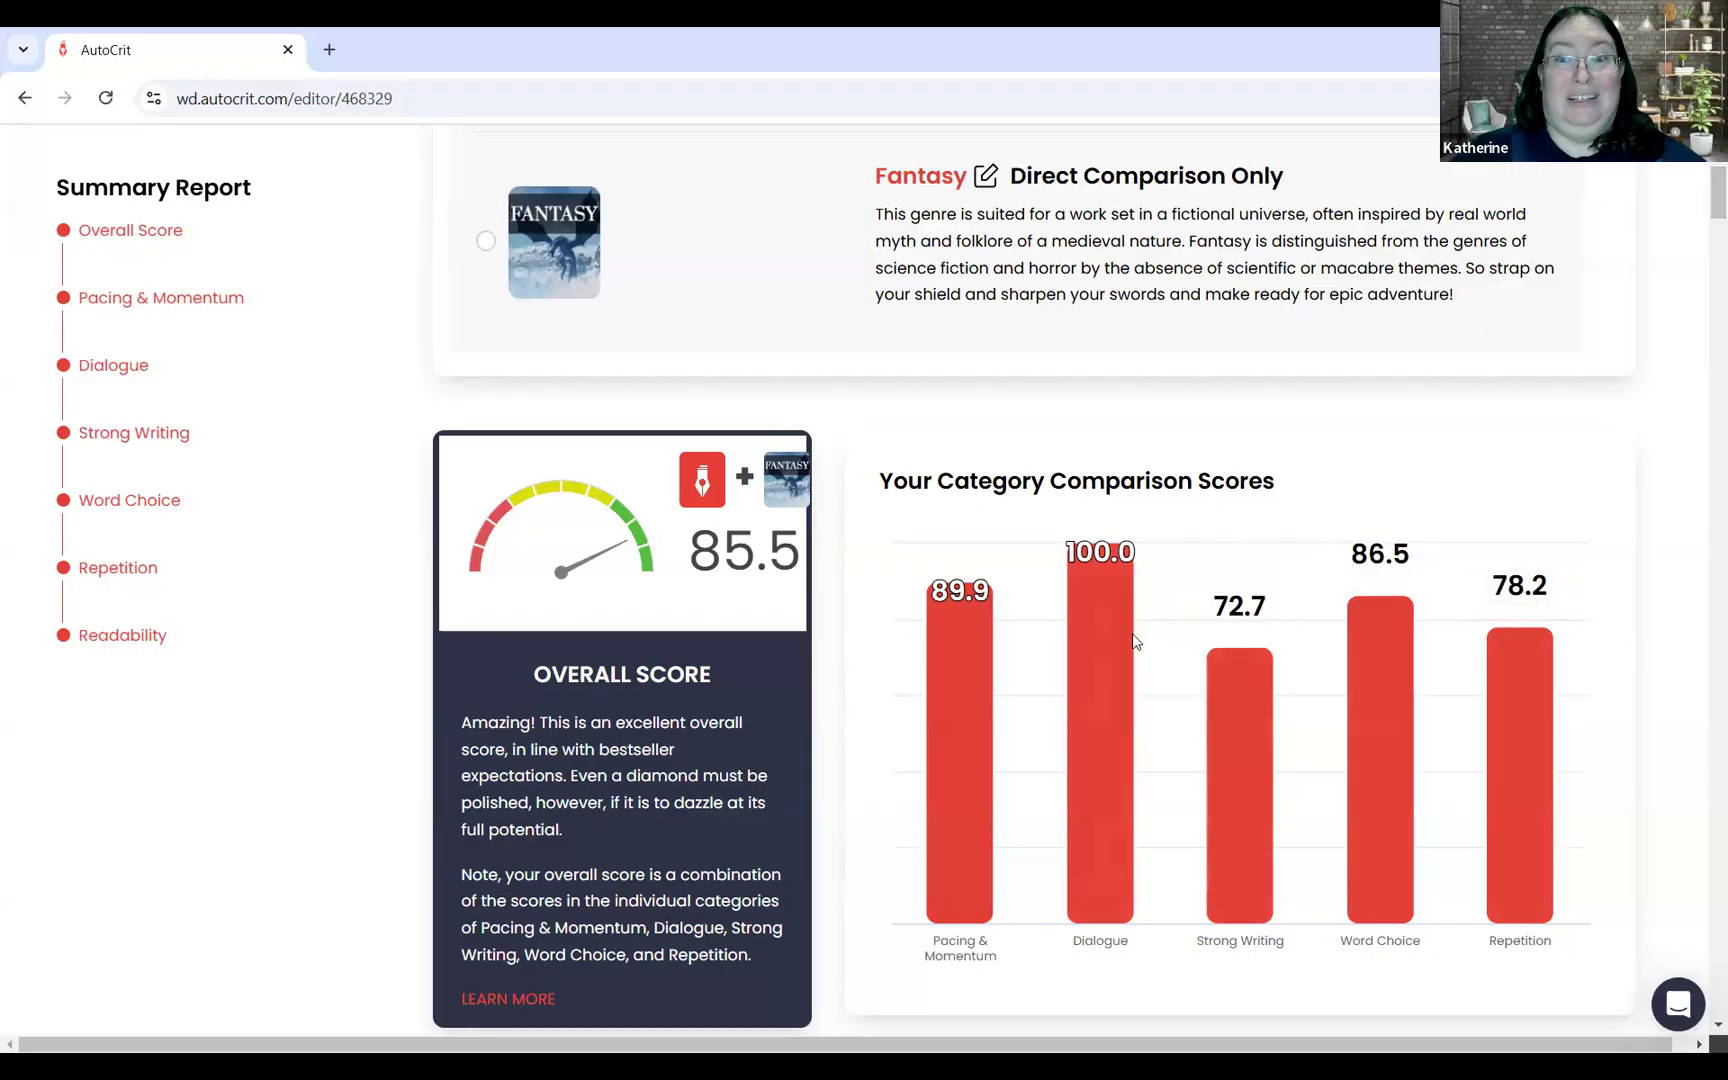
{"action": "mouse_move", "coordinate": [1076, 610]}
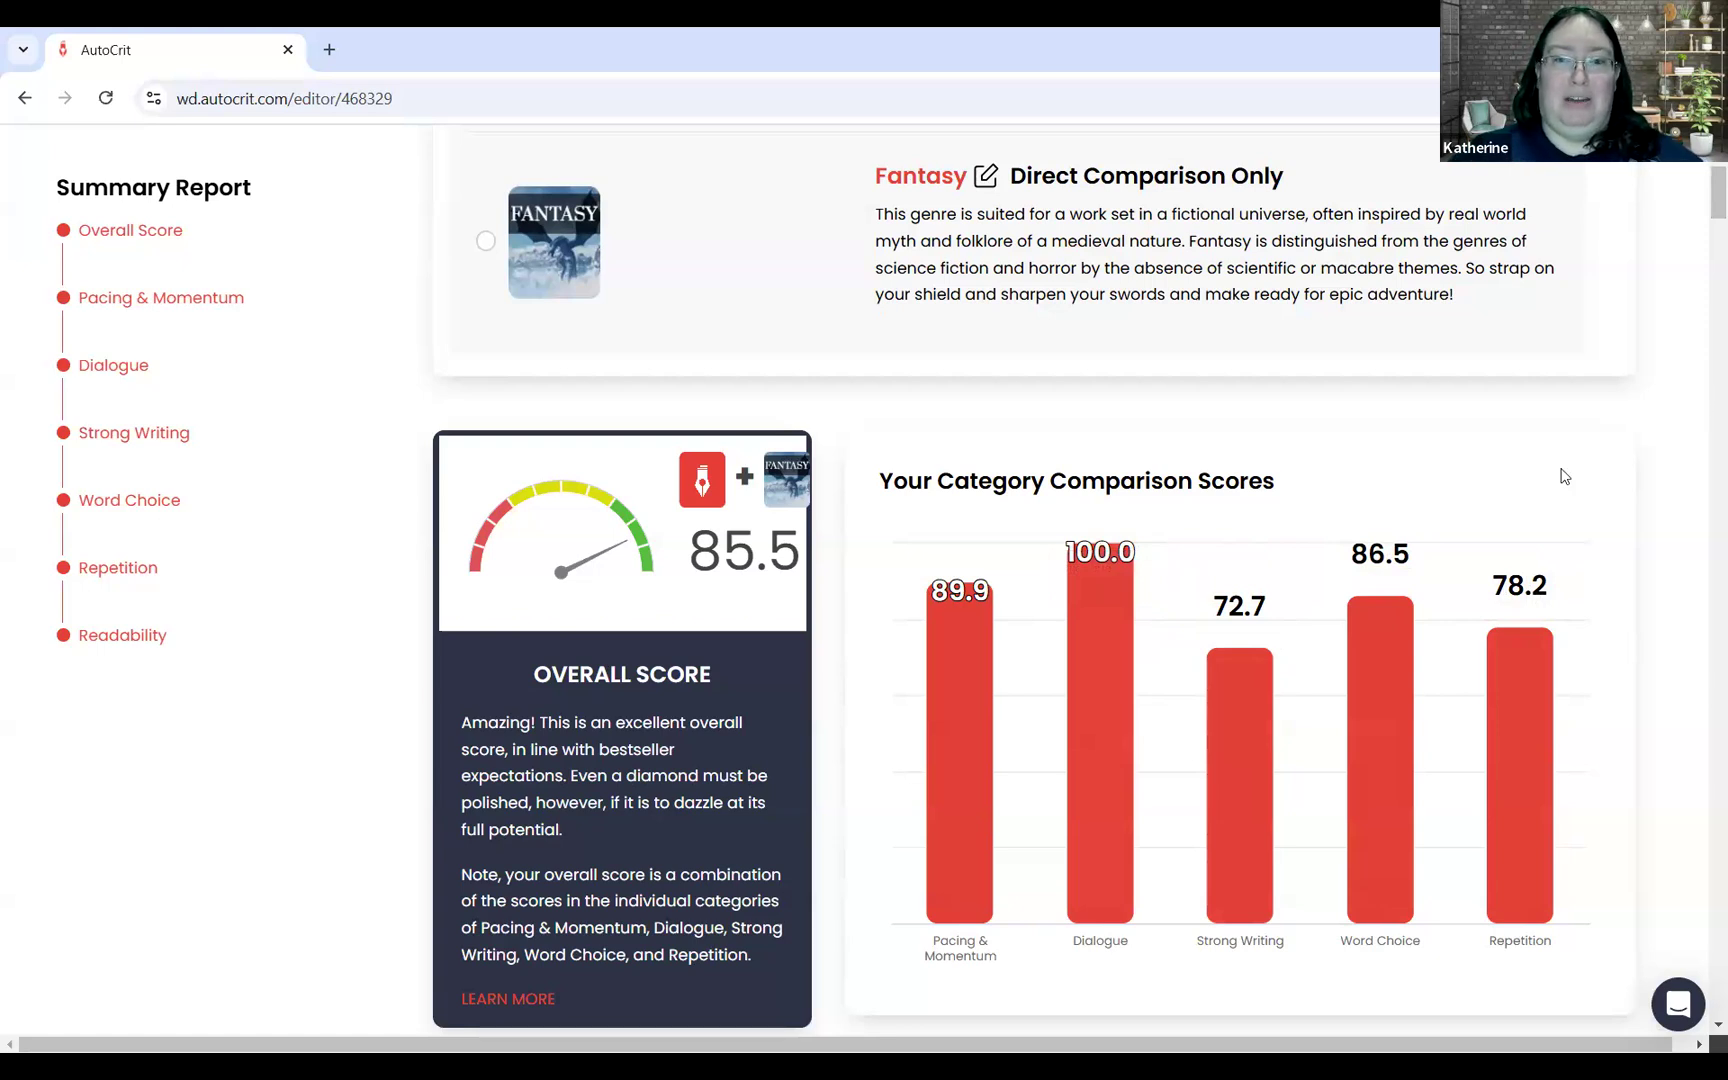
{"action": "scroll", "coordinate": [1705, 245], "scroll_direction": "down", "scroll_amount": 15}
{"action": "scroll", "coordinate": [1703, 280], "scroll_direction": "up", "scroll_amount": 4}
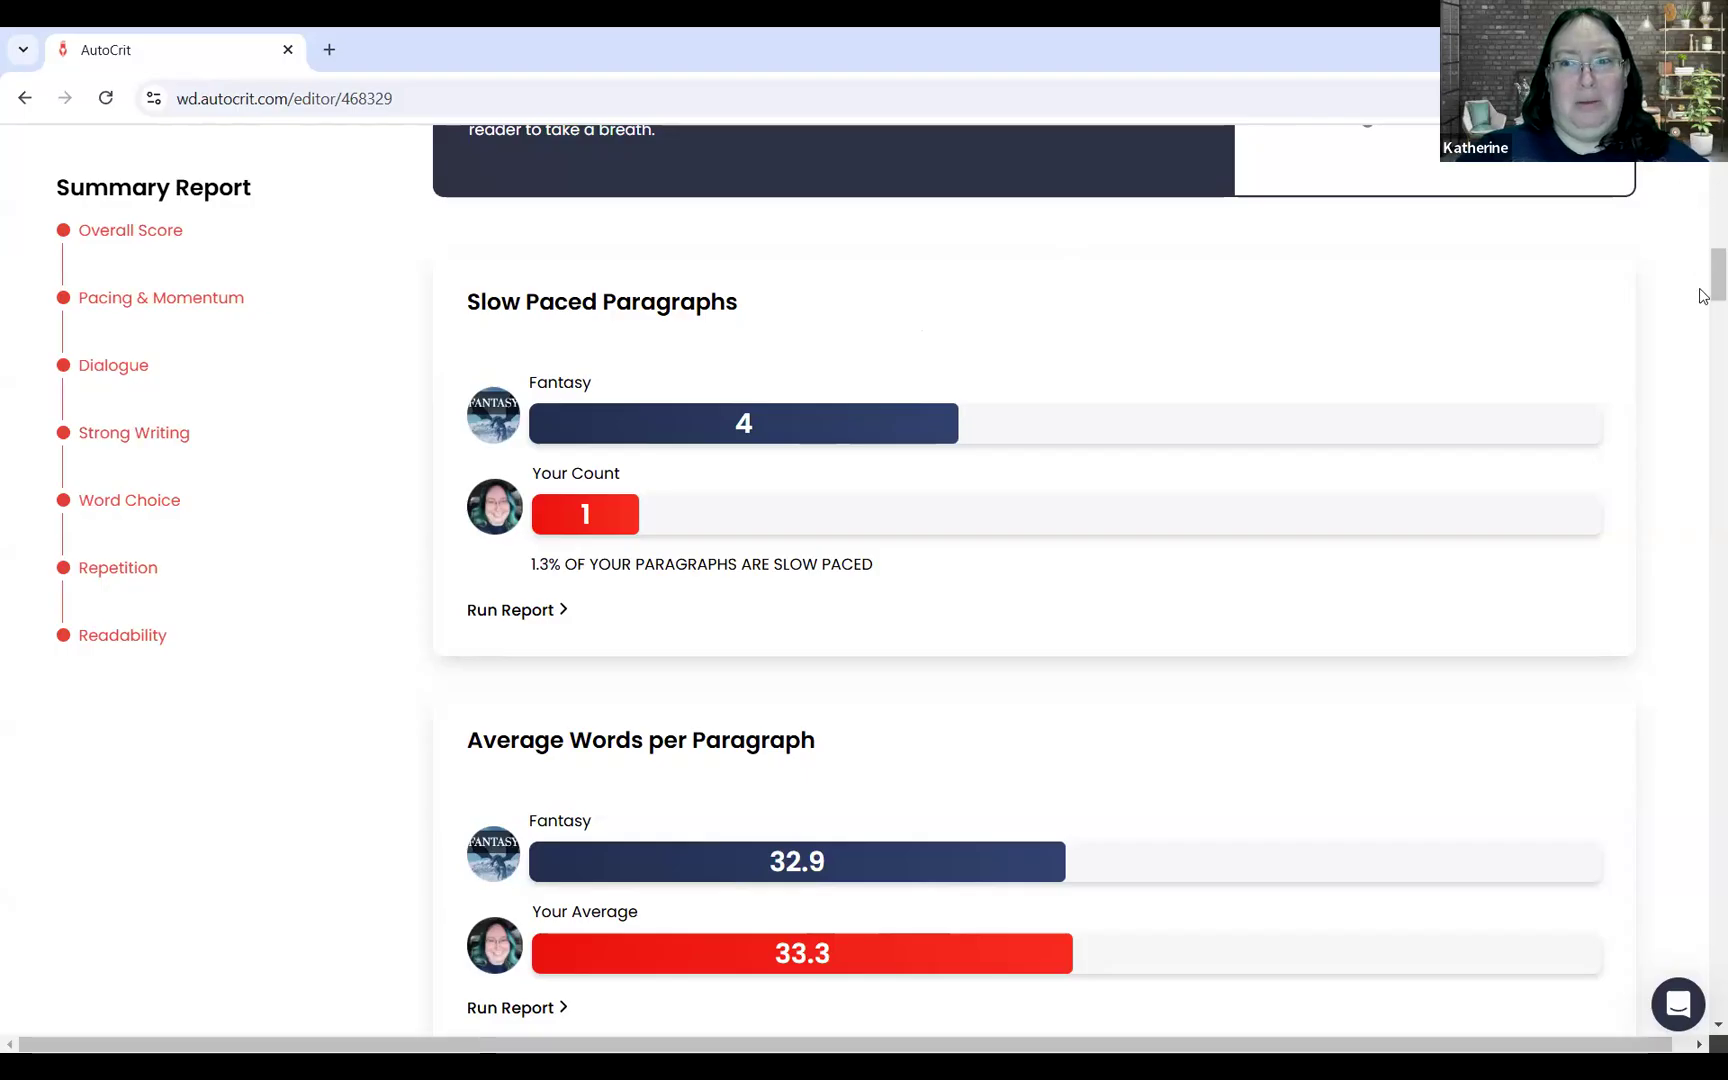
Step: Review the Summary Report's paragraph pacing, sentence length and dialogue comparisons against the Fantasy genre, ending back at the report's beginning
{"action": "mouse_move", "coordinate": [1704, 282]}
{"action": "left_mouse_down"}
{"action": "mouse_move", "coordinate": [1704, 312]}
{"action": "mouse_move", "coordinate": [1702, 282]}
{"action": "left_mouse_up"}
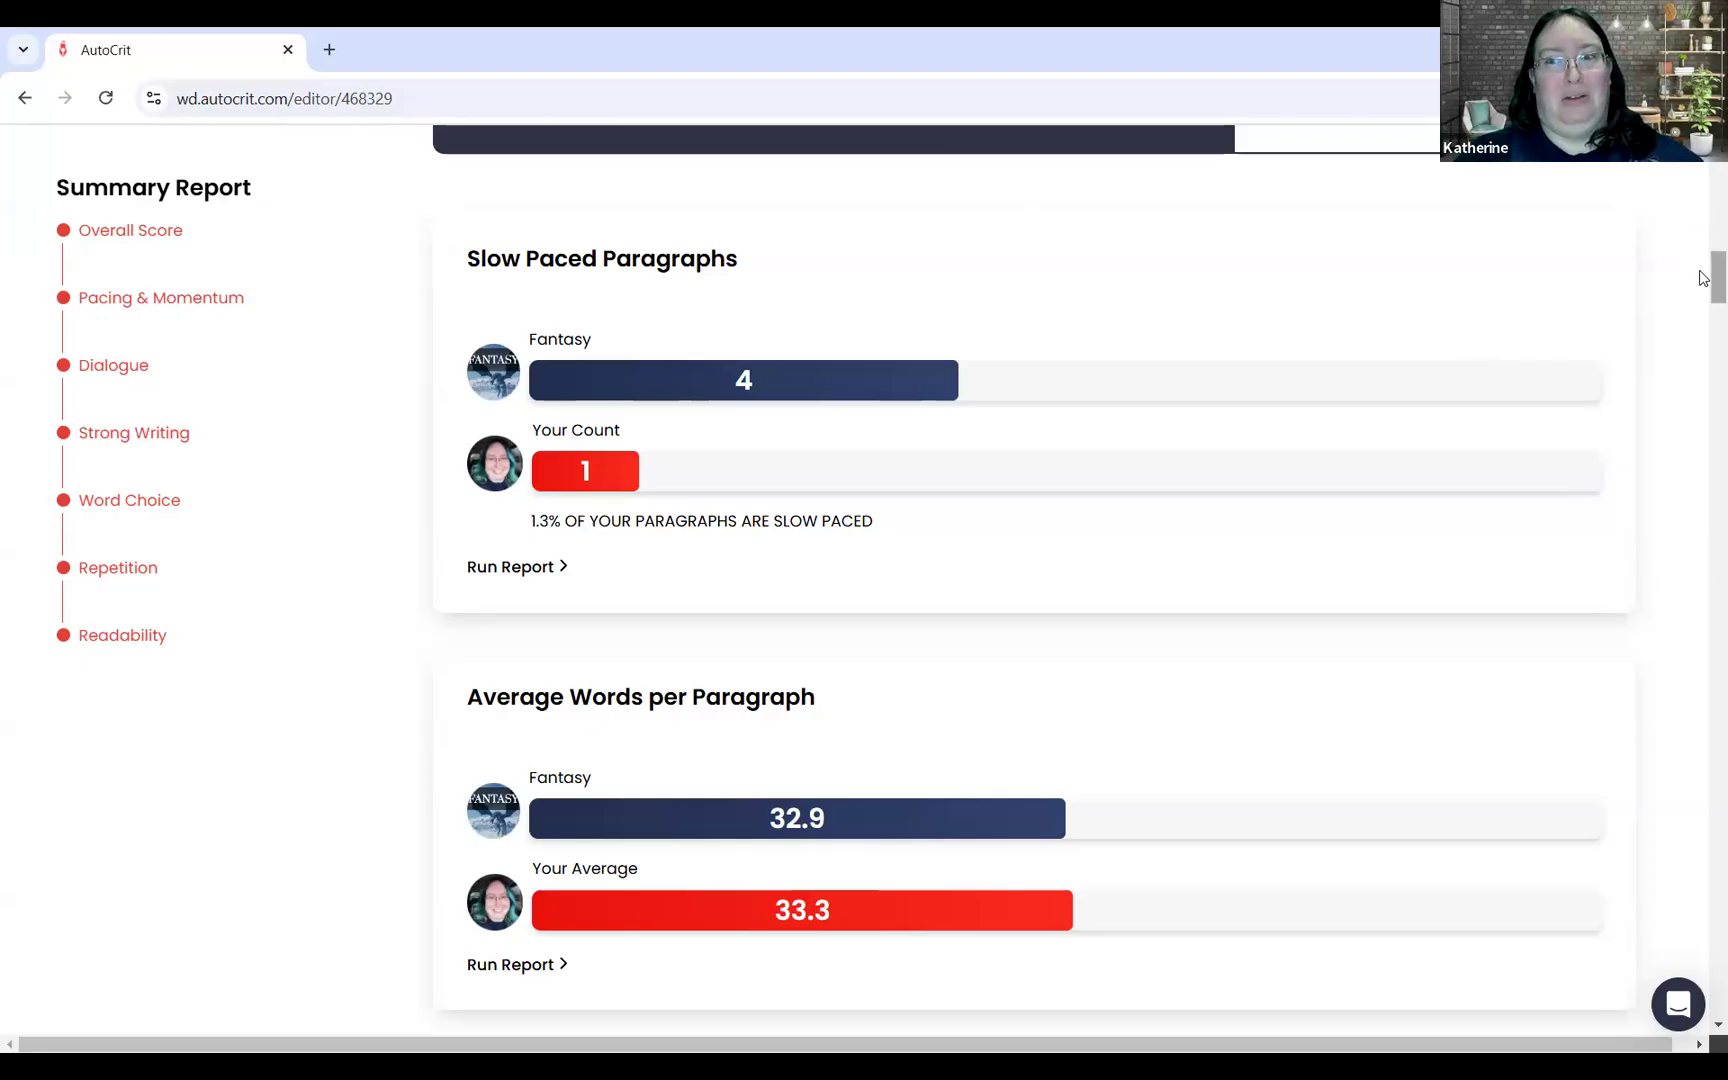
{"action": "scroll", "coordinate": [1703, 290], "scroll_direction": "down", "scroll_amount": 4}
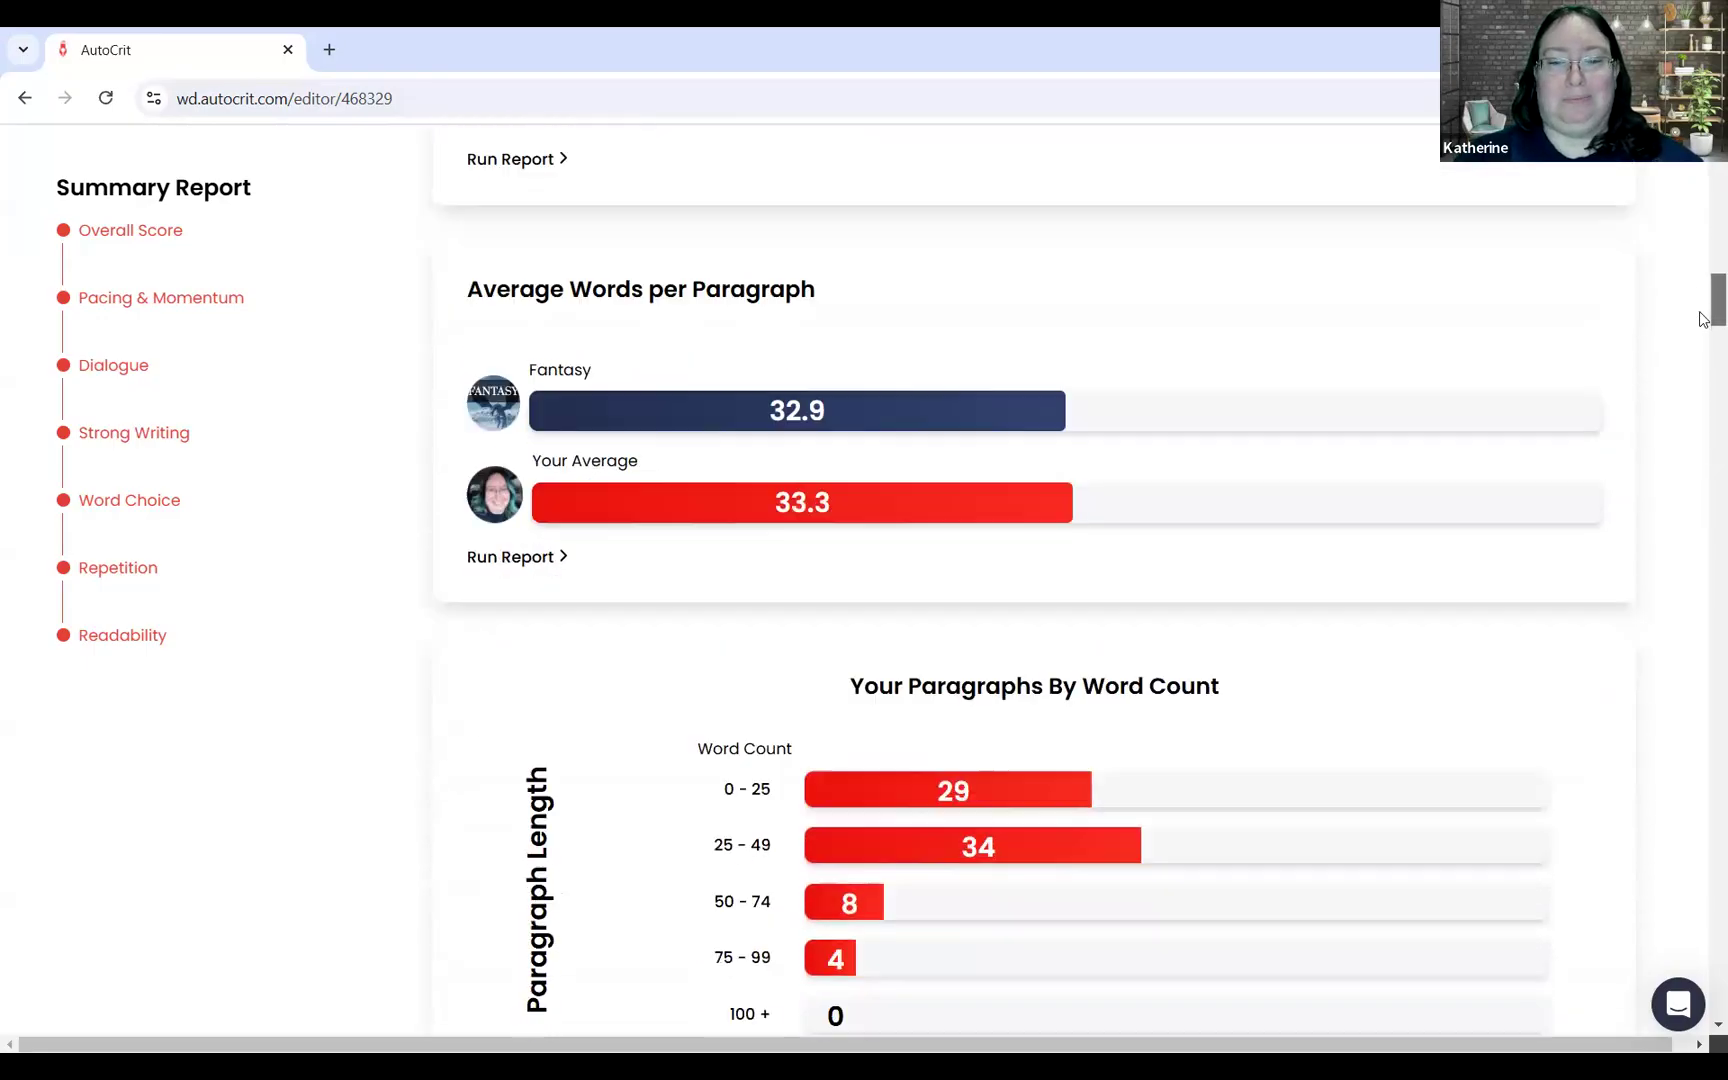
{"action": "scroll", "coordinate": [1703, 318], "scroll_direction": "down", "scroll_amount": 10}
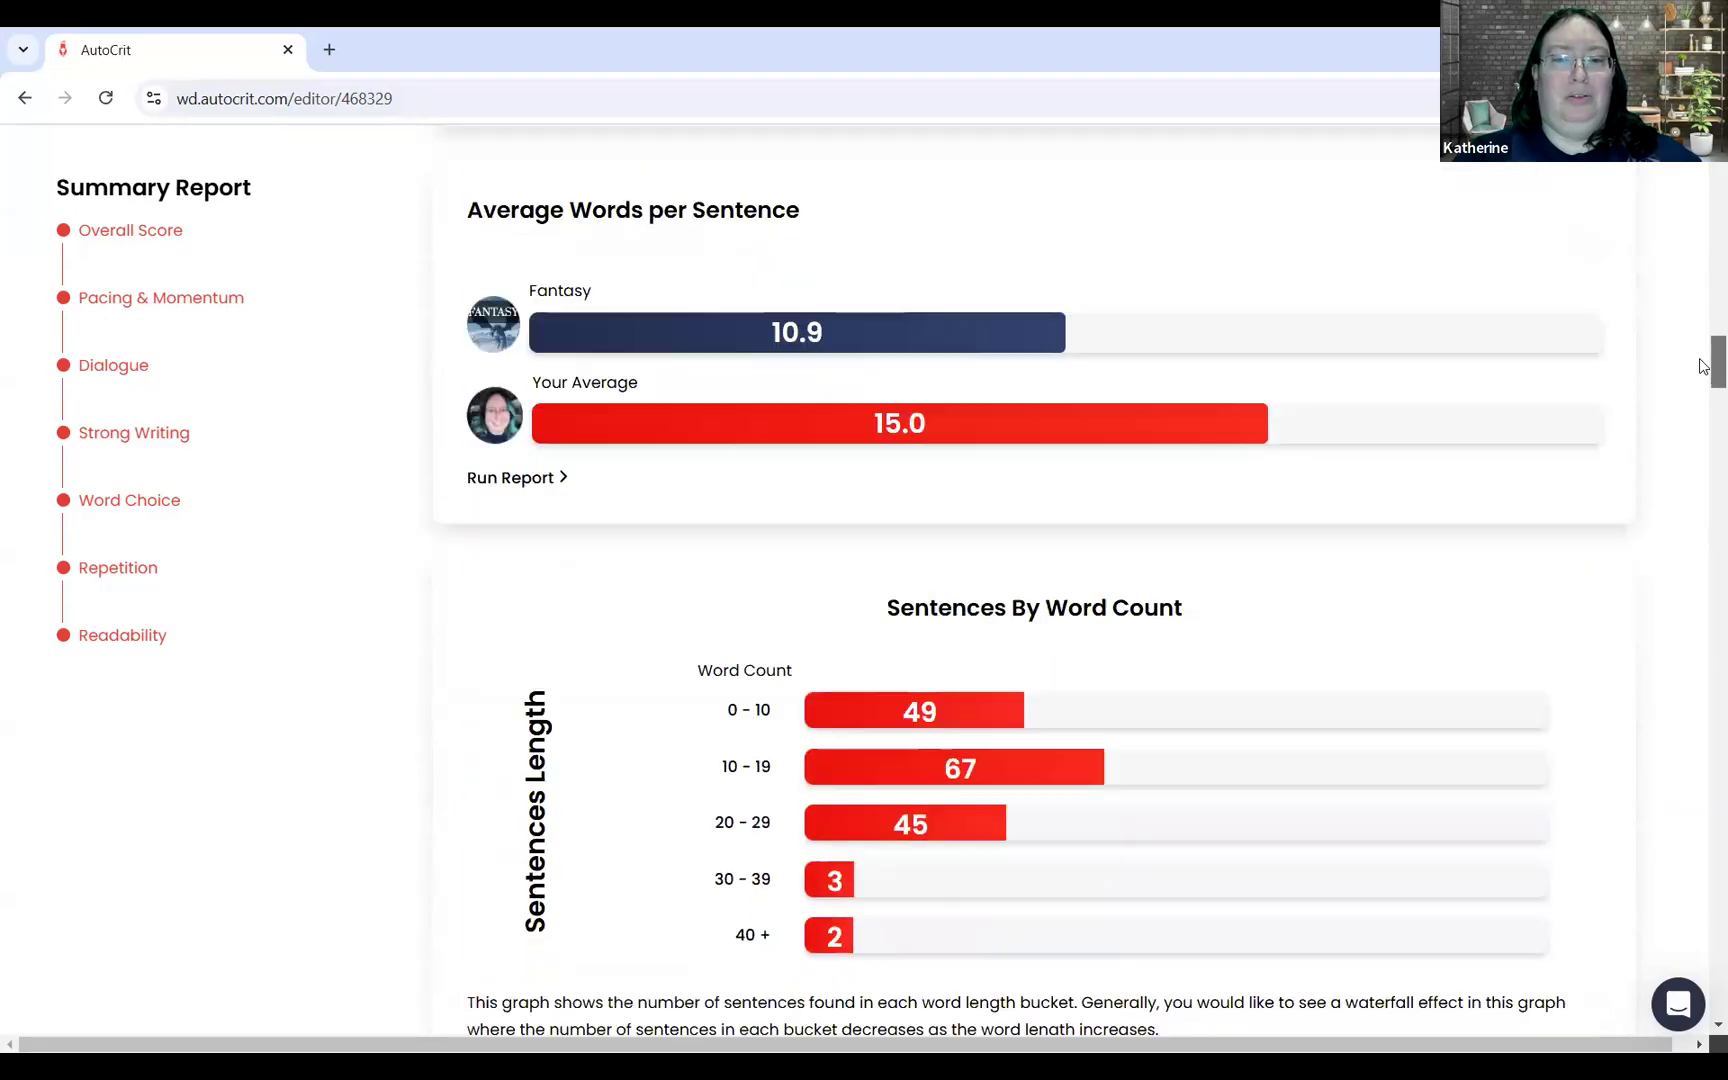
{"action": "scroll", "coordinate": [1703, 367], "scroll_direction": "down", "scroll_amount": 1}
{"action": "scroll", "coordinate": [1703, 367], "scroll_direction": "down", "scroll_amount": 12}
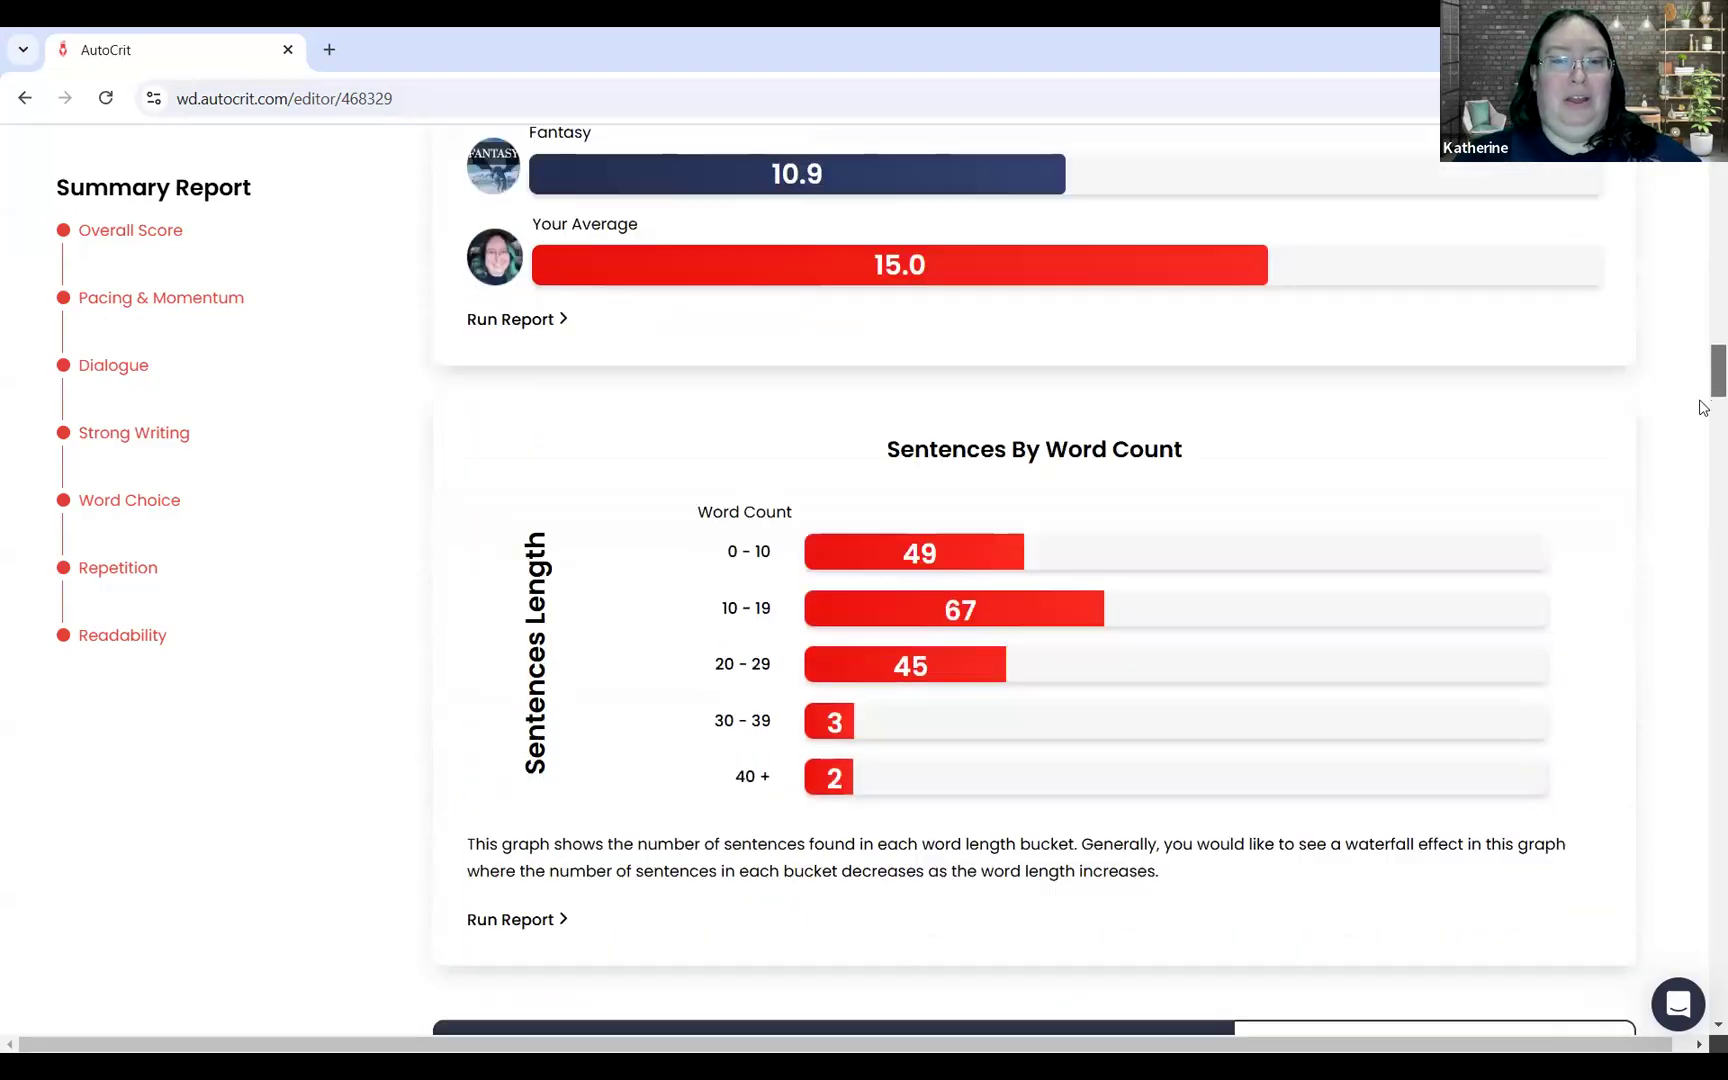
{"action": "scroll", "coordinate": [1703, 437], "scroll_direction": "down", "scroll_amount": 2}
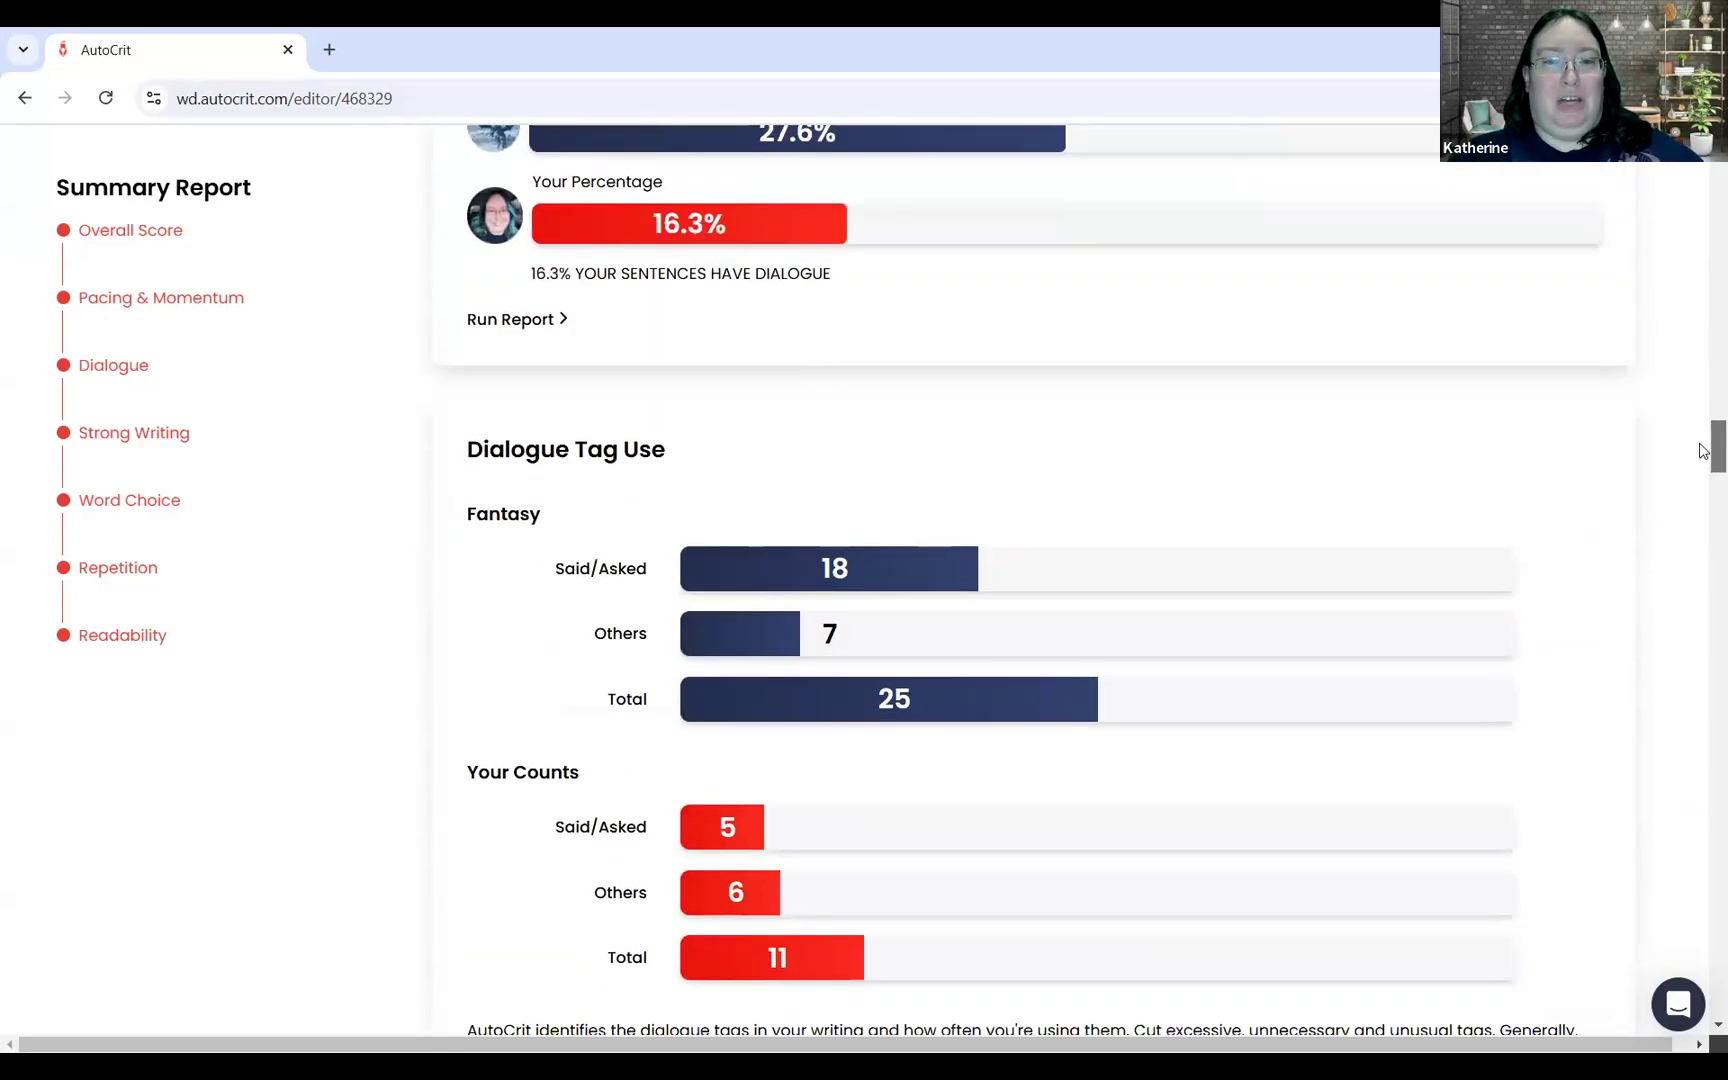
{"action": "scroll", "coordinate": [1710, 452], "scroll_direction": "up", "scroll_amount": 4}
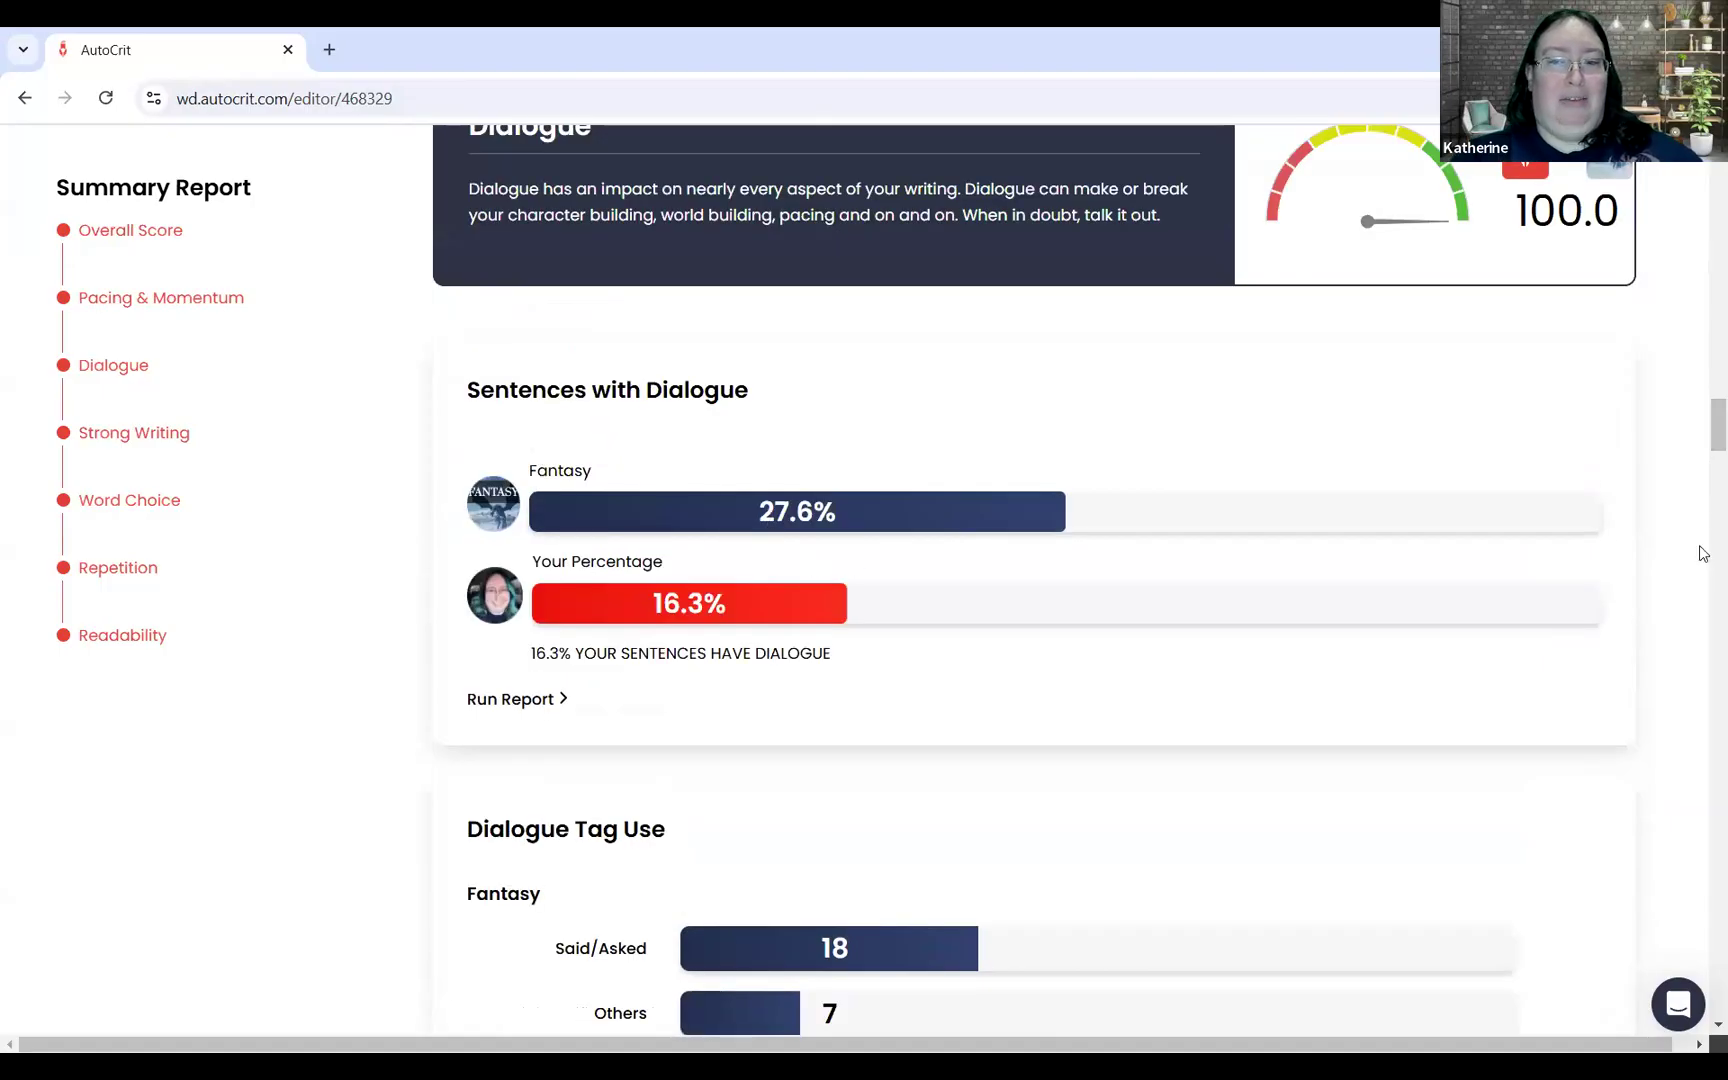
{"action": "left_click_drag", "start_coordinate": [1717, 432], "coordinate": [1706, 170]}
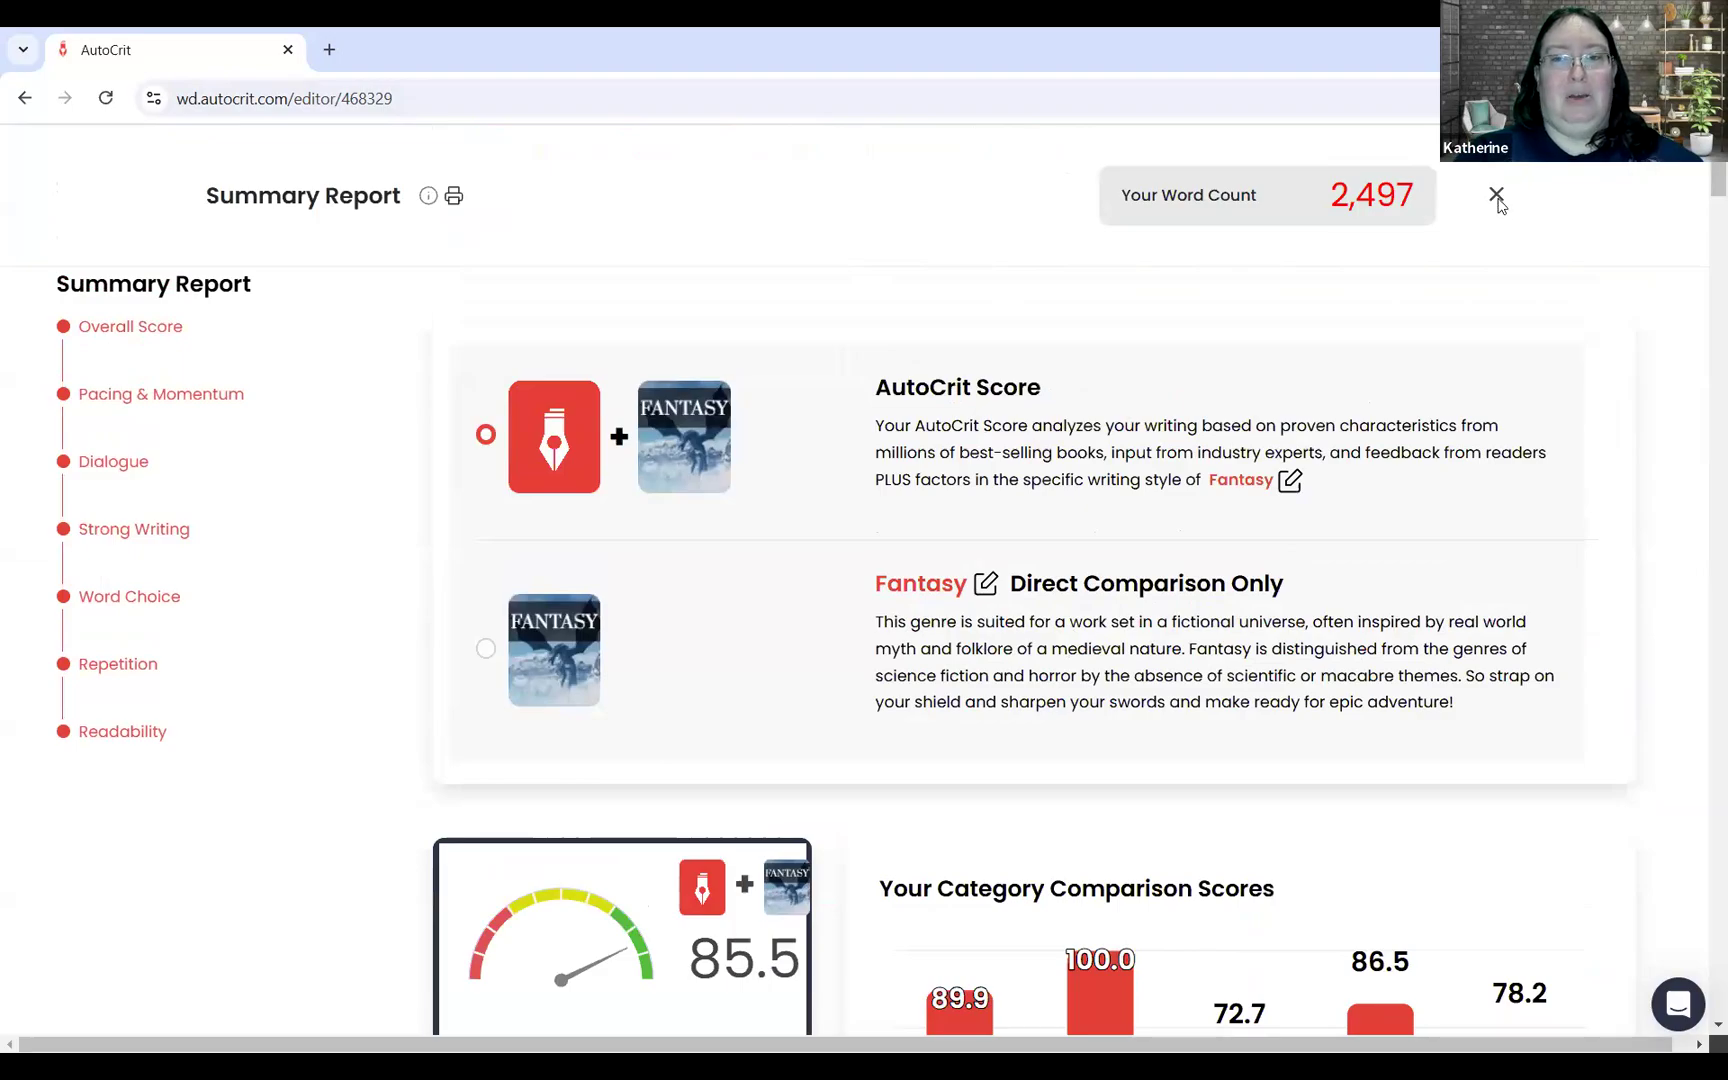
Step: Close the Summary Report and the notes beside the manuscript, and show the Strong Writing reports
{"action": "left_click", "coordinate": [1496, 196]}
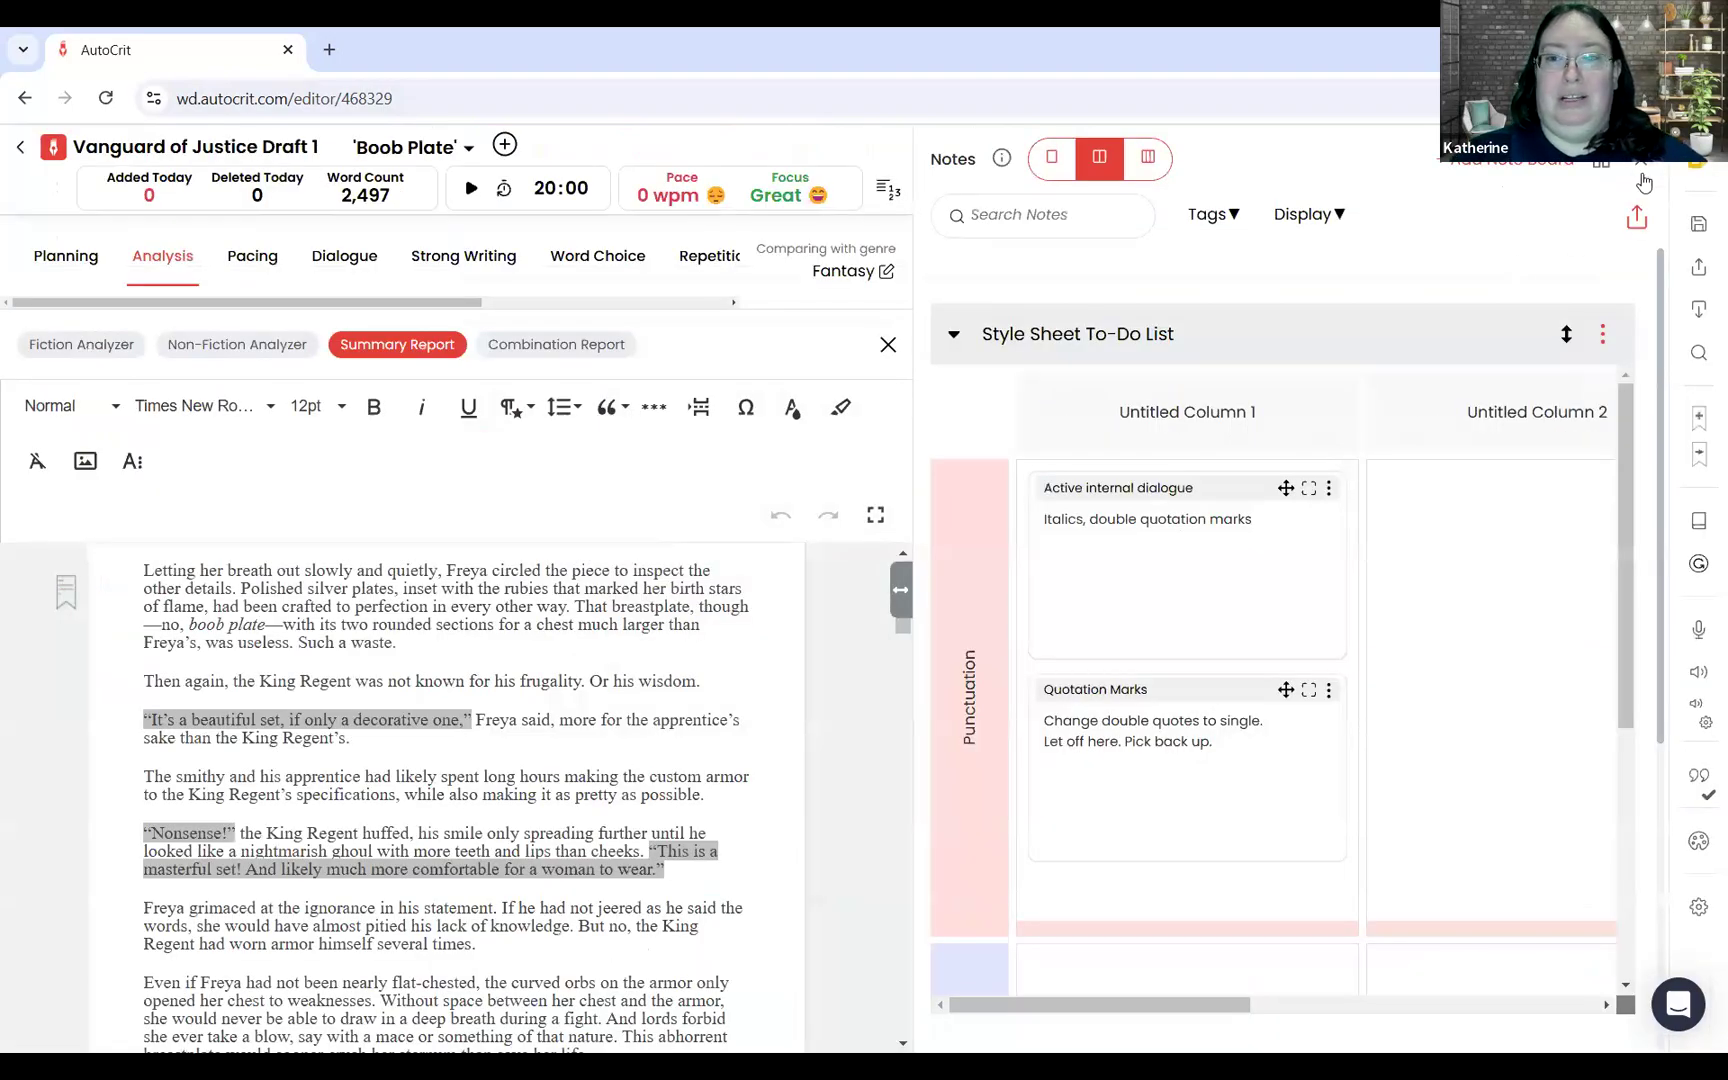
{"action": "left_click", "coordinate": [1643, 178]}
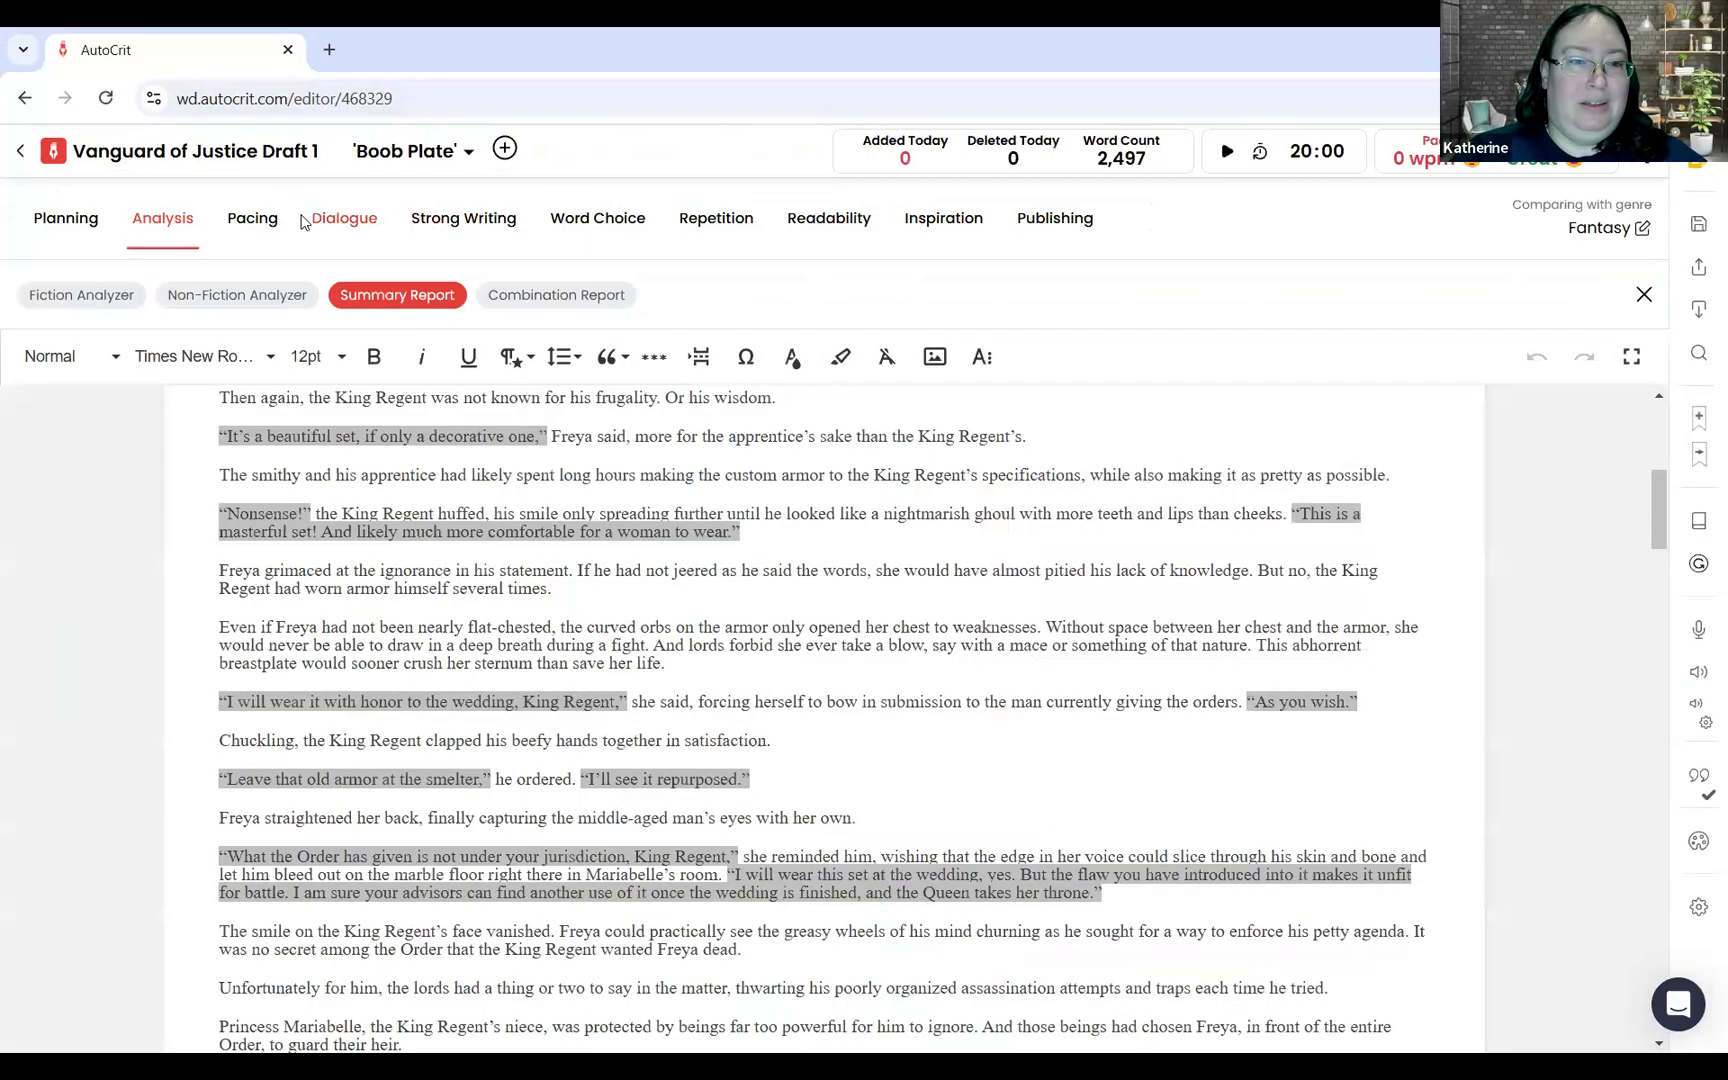
{"action": "left_click", "coordinate": [476, 228]}
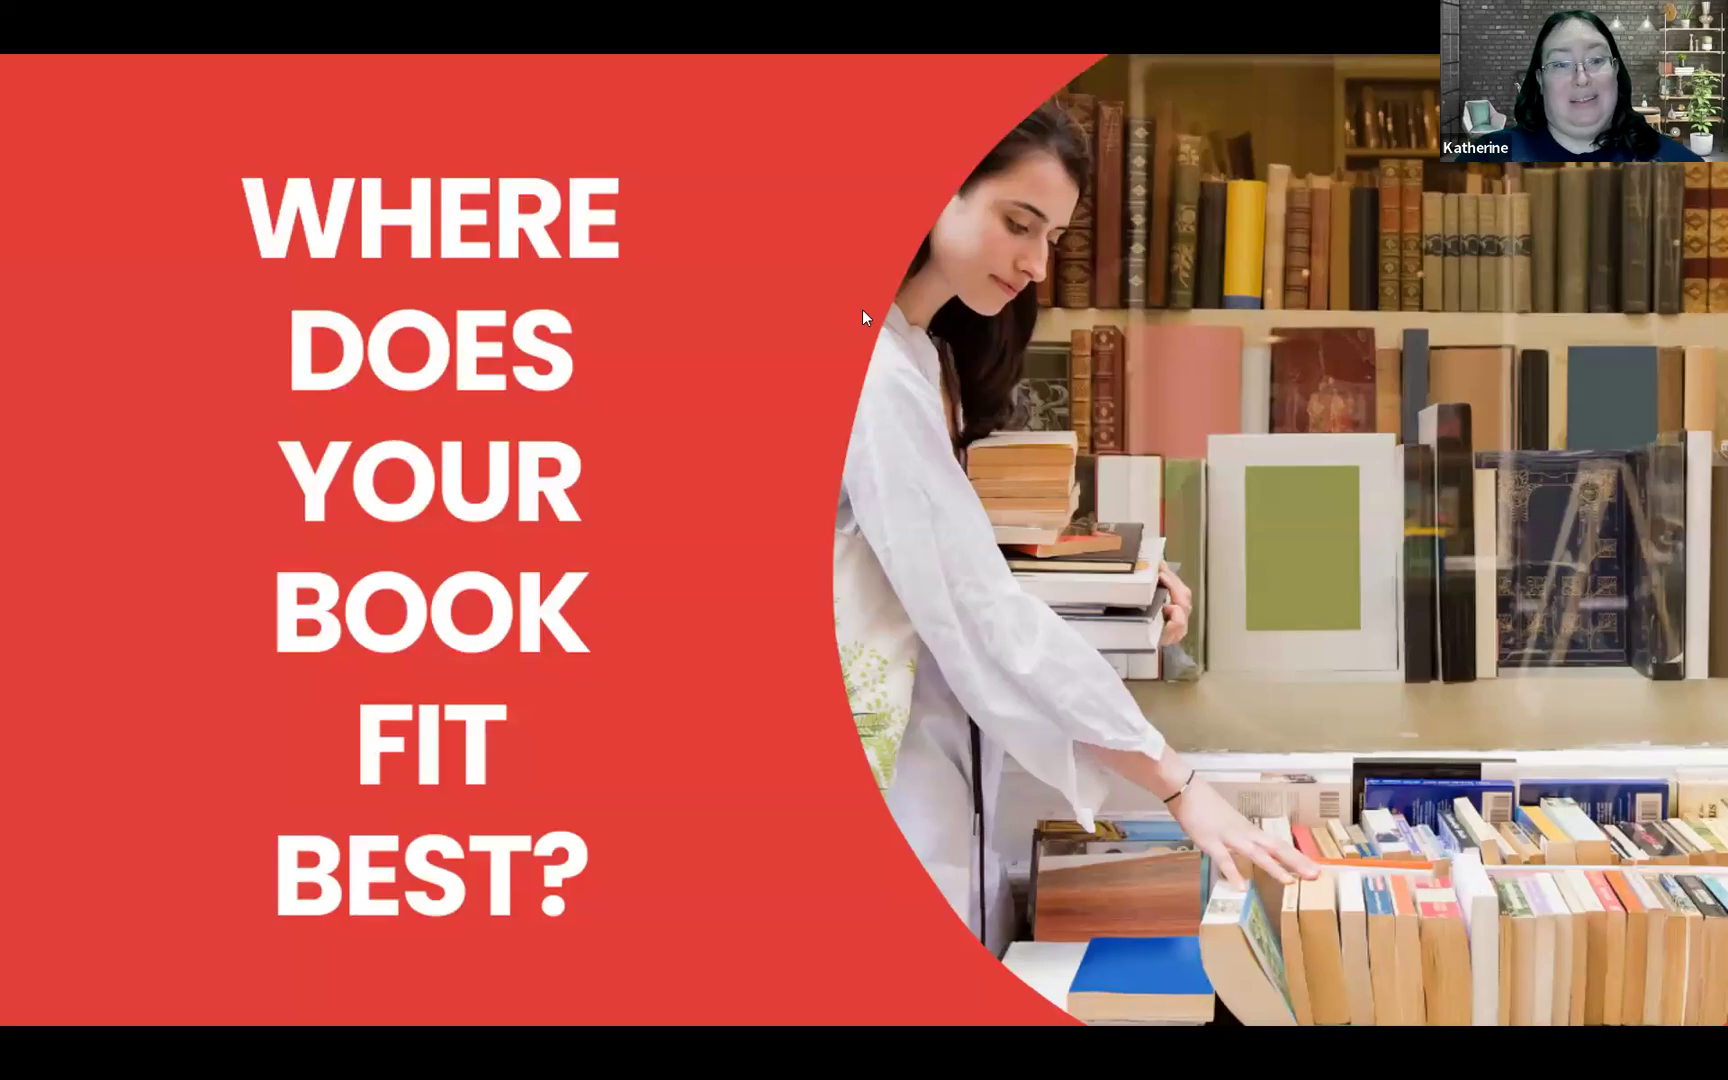
{"action": "left_click", "coordinate": [756, 664]}
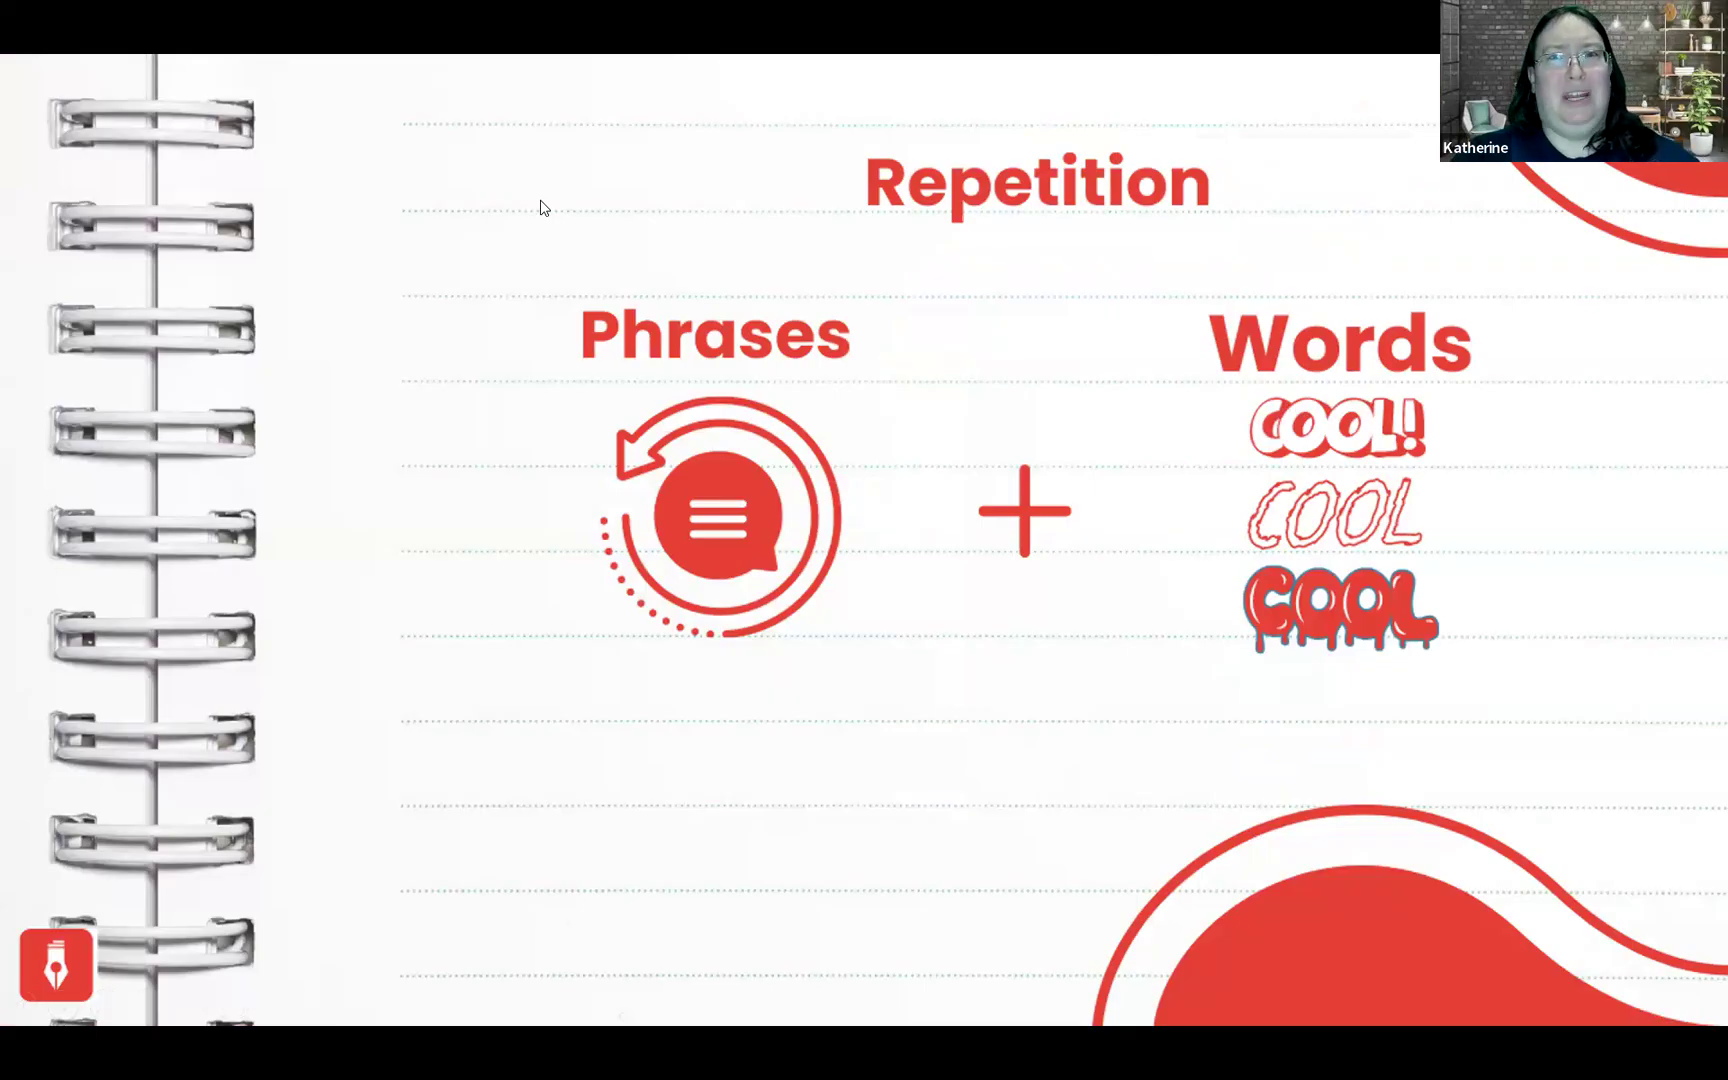
Step: Switch back to AutoCrit and run the Repeated Words report from the Repetition reports
{"action": "key", "text": "alt+Tab"}
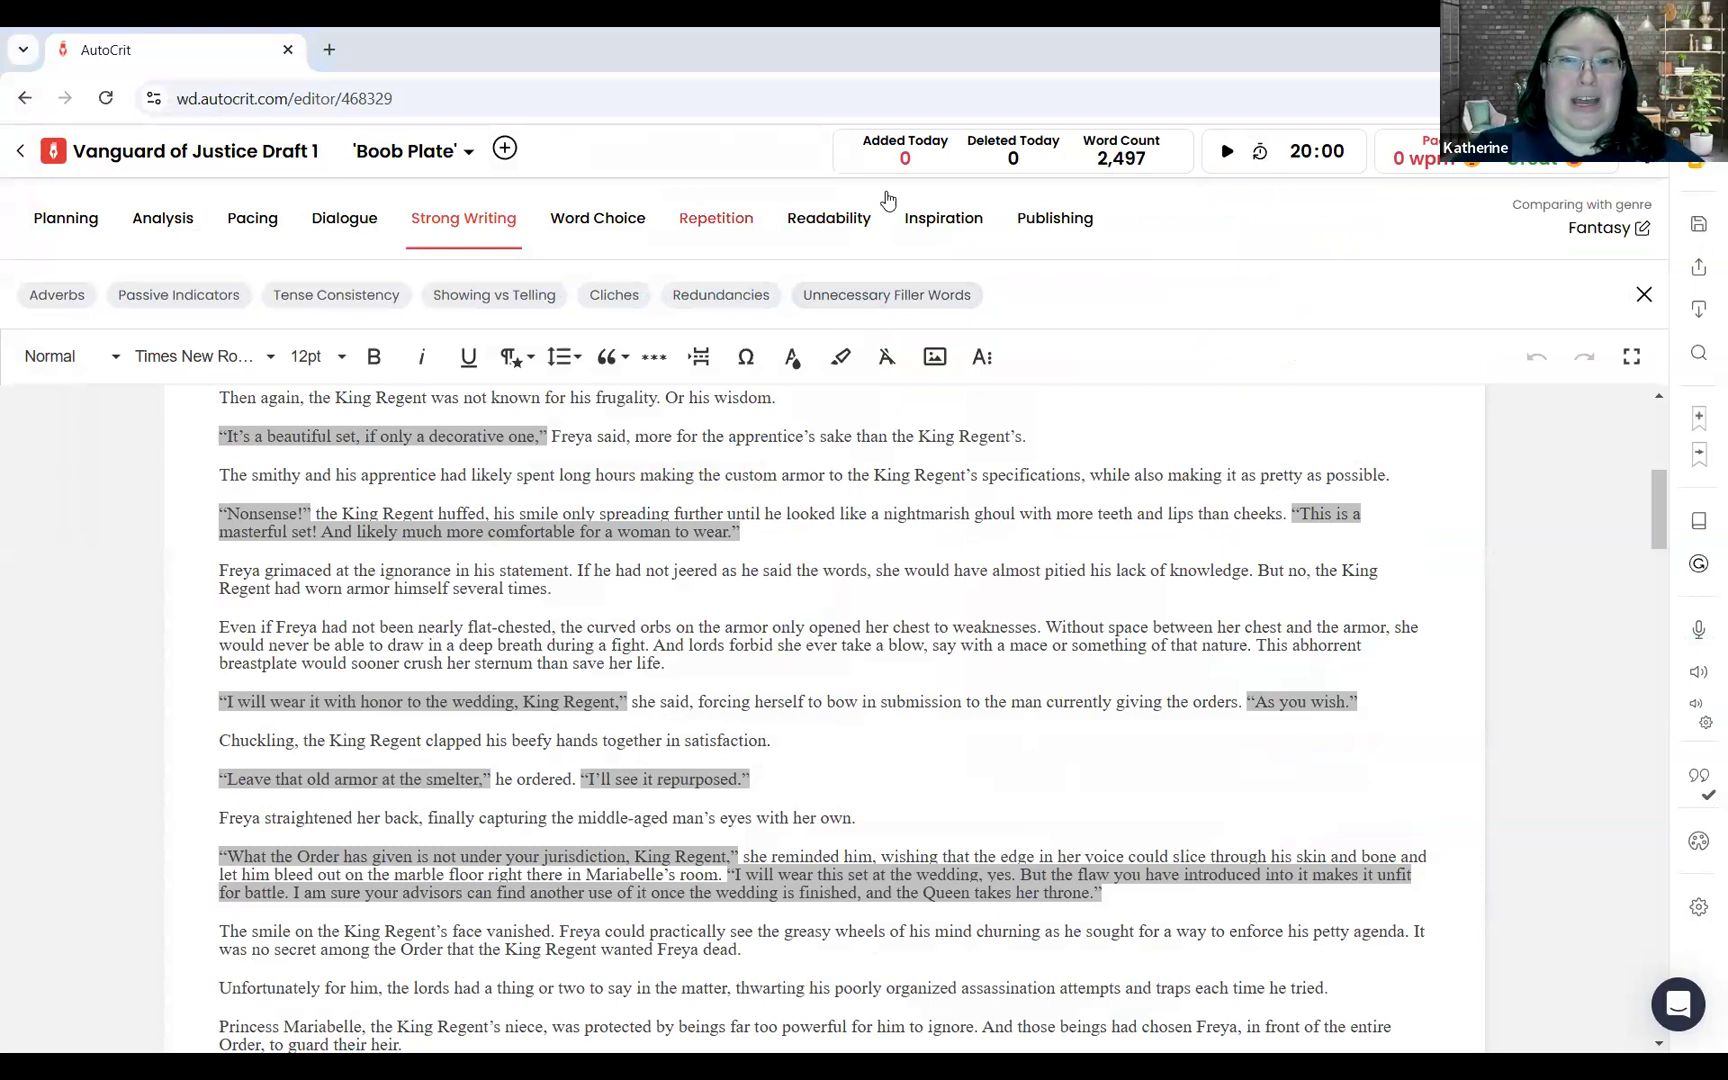
{"action": "left_click", "coordinate": [716, 218]}
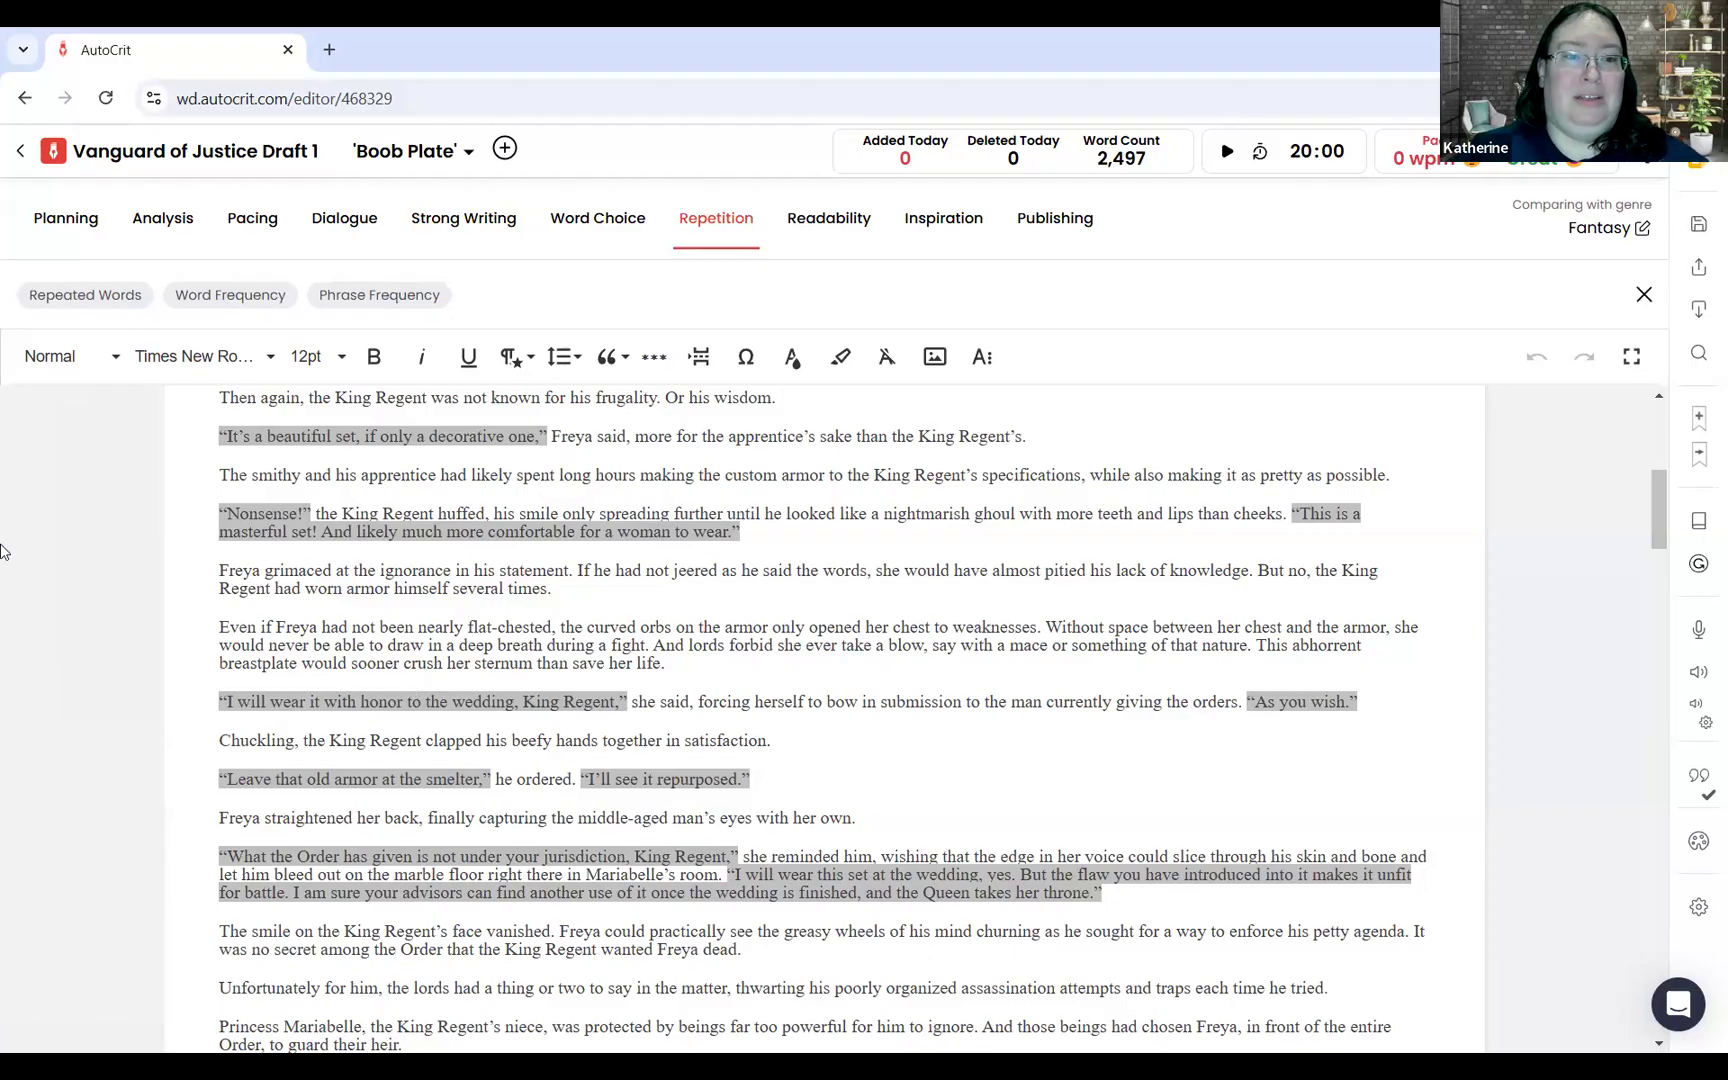
{"action": "left_click", "coordinate": [82, 297]}
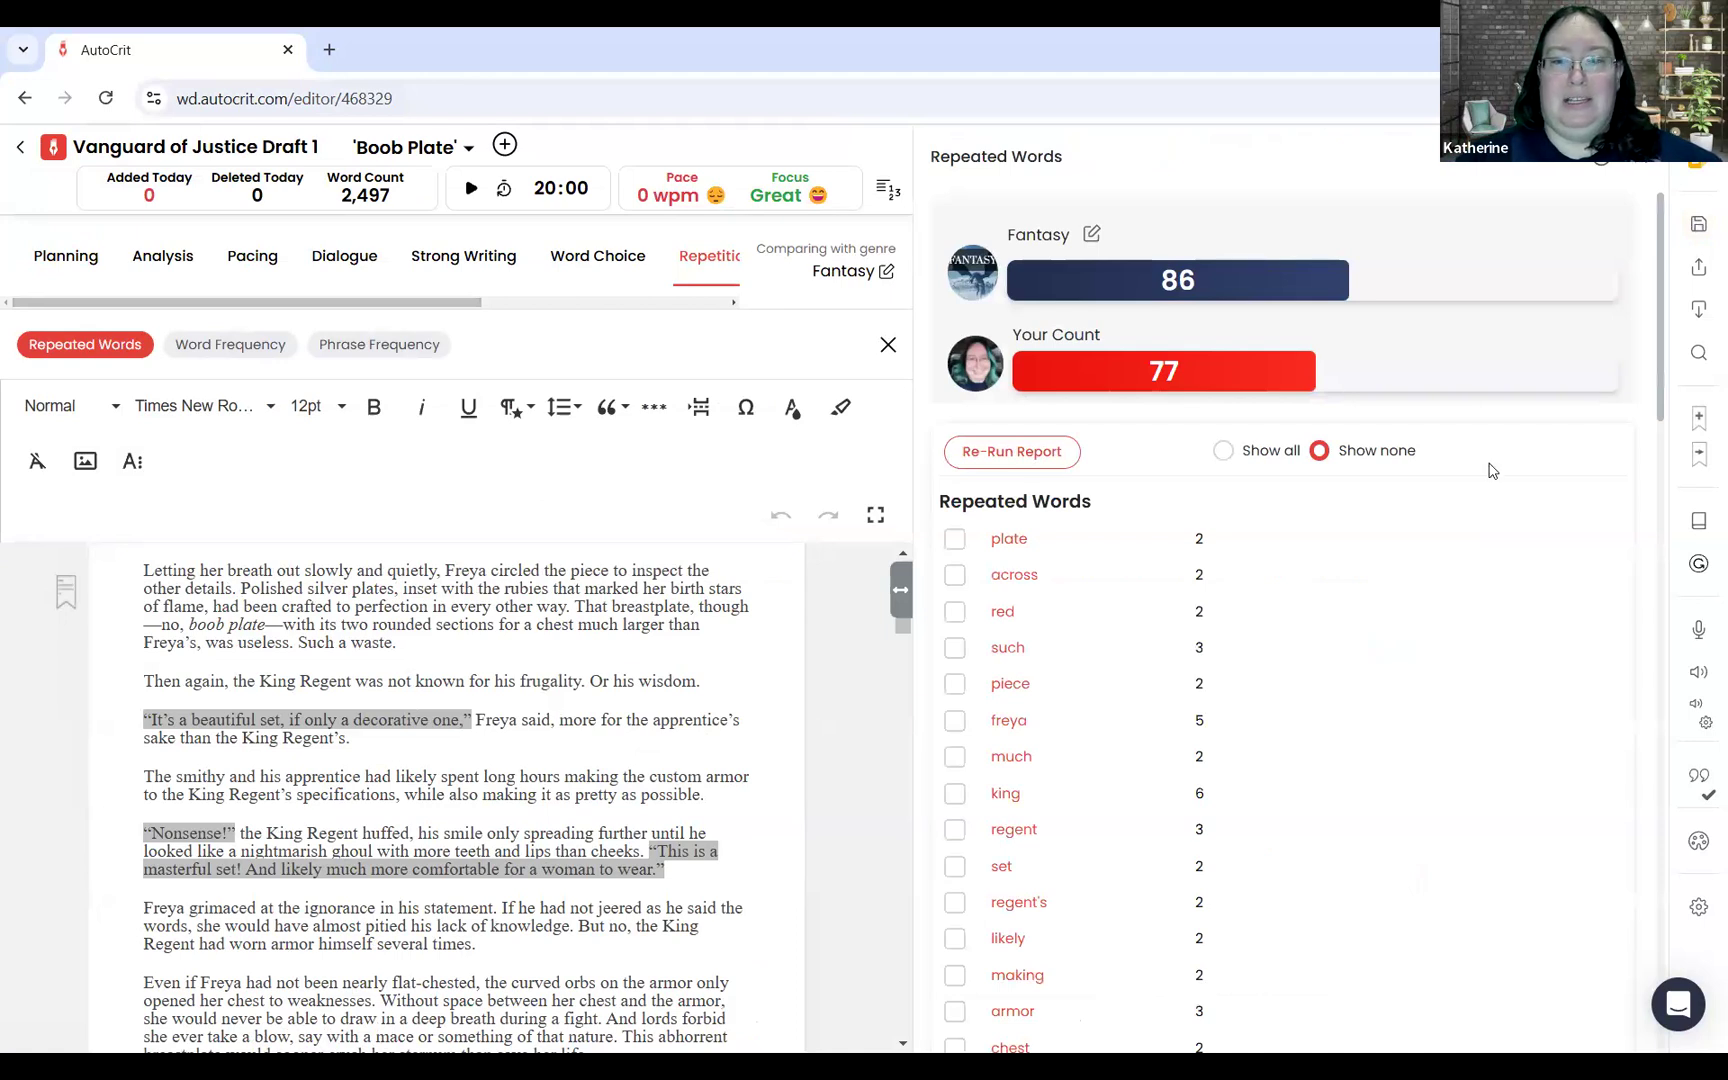
{"action": "left_click_drag", "start_coordinate": [1660, 340], "coordinate": [1703, 268]}
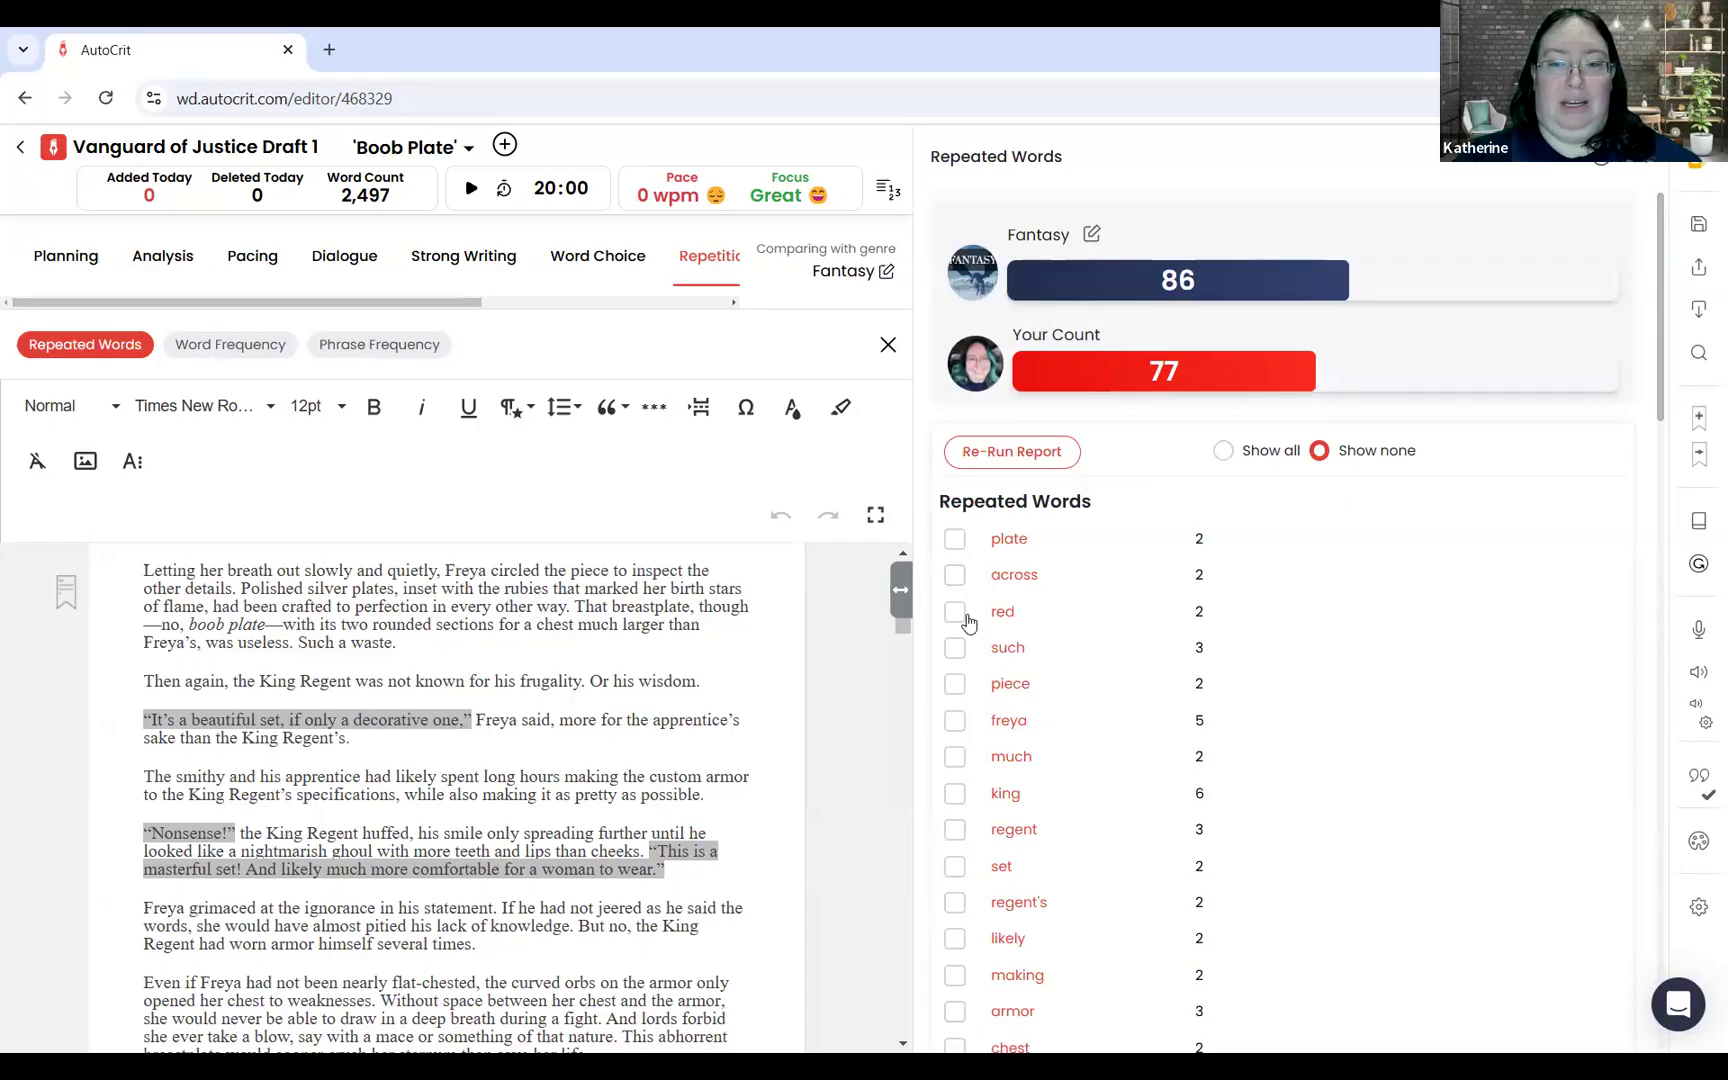
Step: Highlight the repeated word "freya" in the manuscript and go through its occurrences up to the fourth
{"action": "left_click", "coordinate": [1013, 728]}
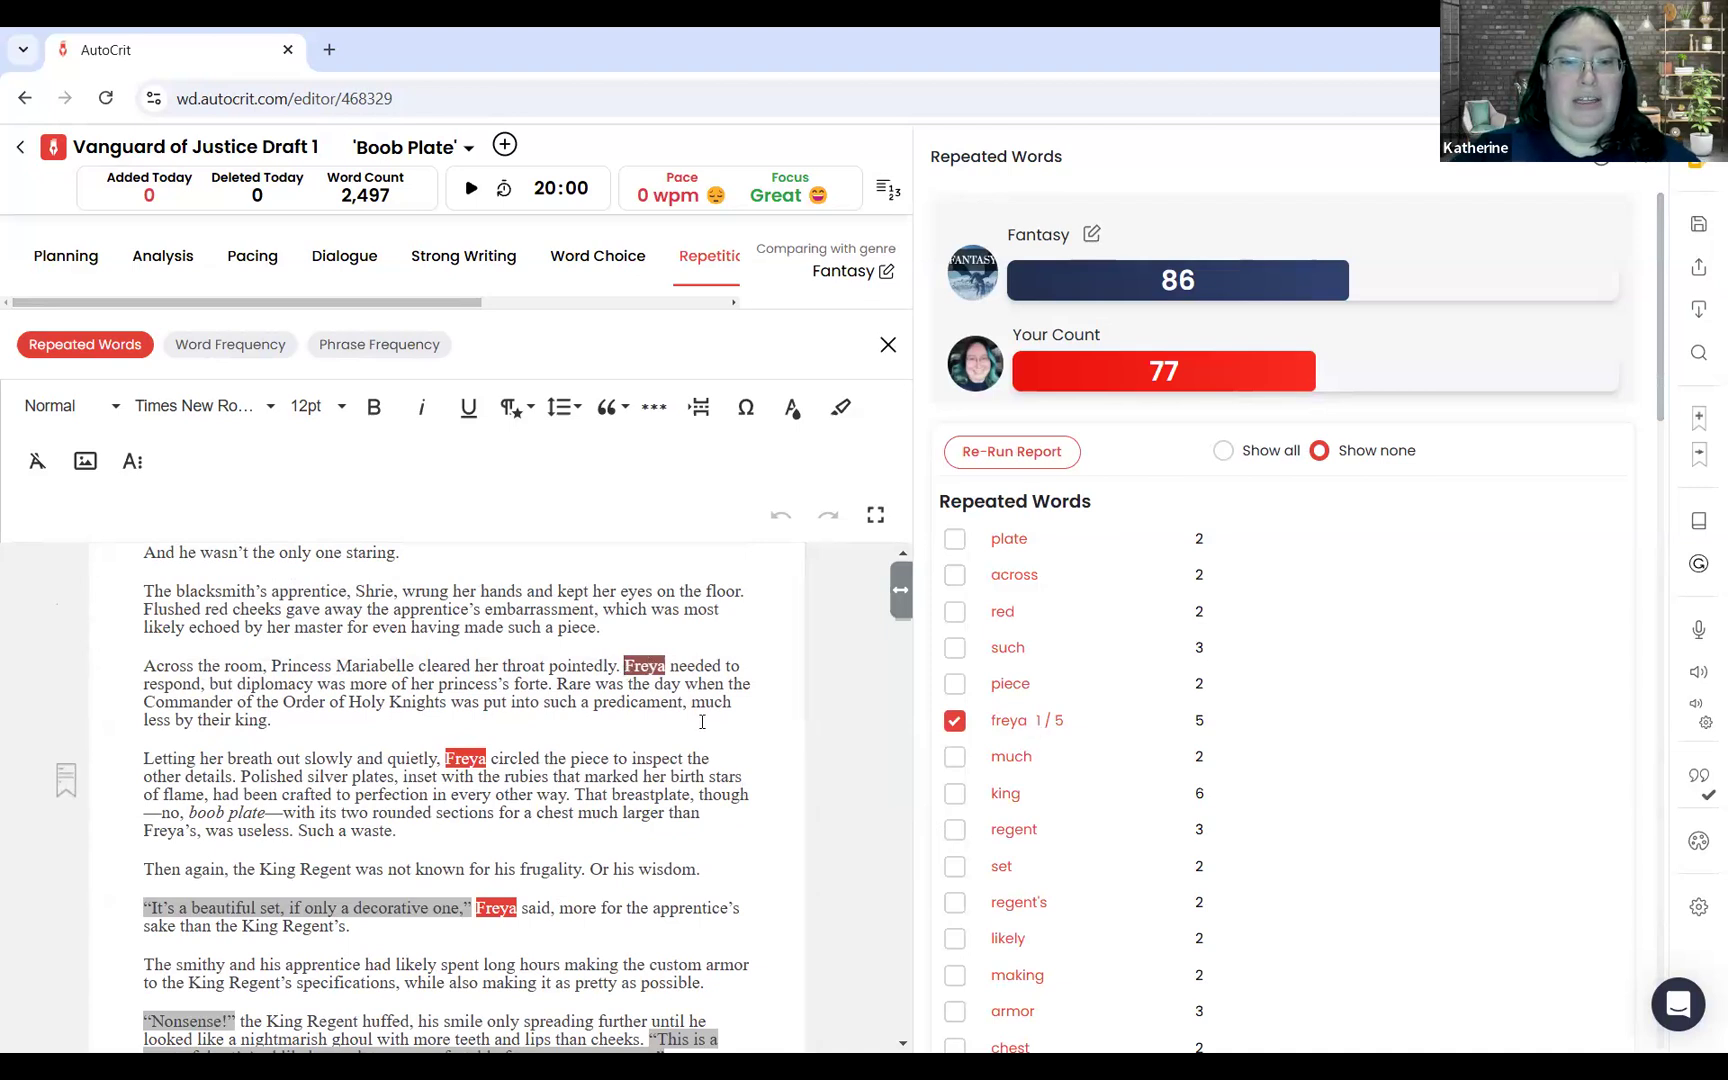
{"action": "left_click_drag", "start_coordinate": [624, 668], "coordinate": [702, 721]}
{"action": "left_click", "coordinate": [423, 781]}
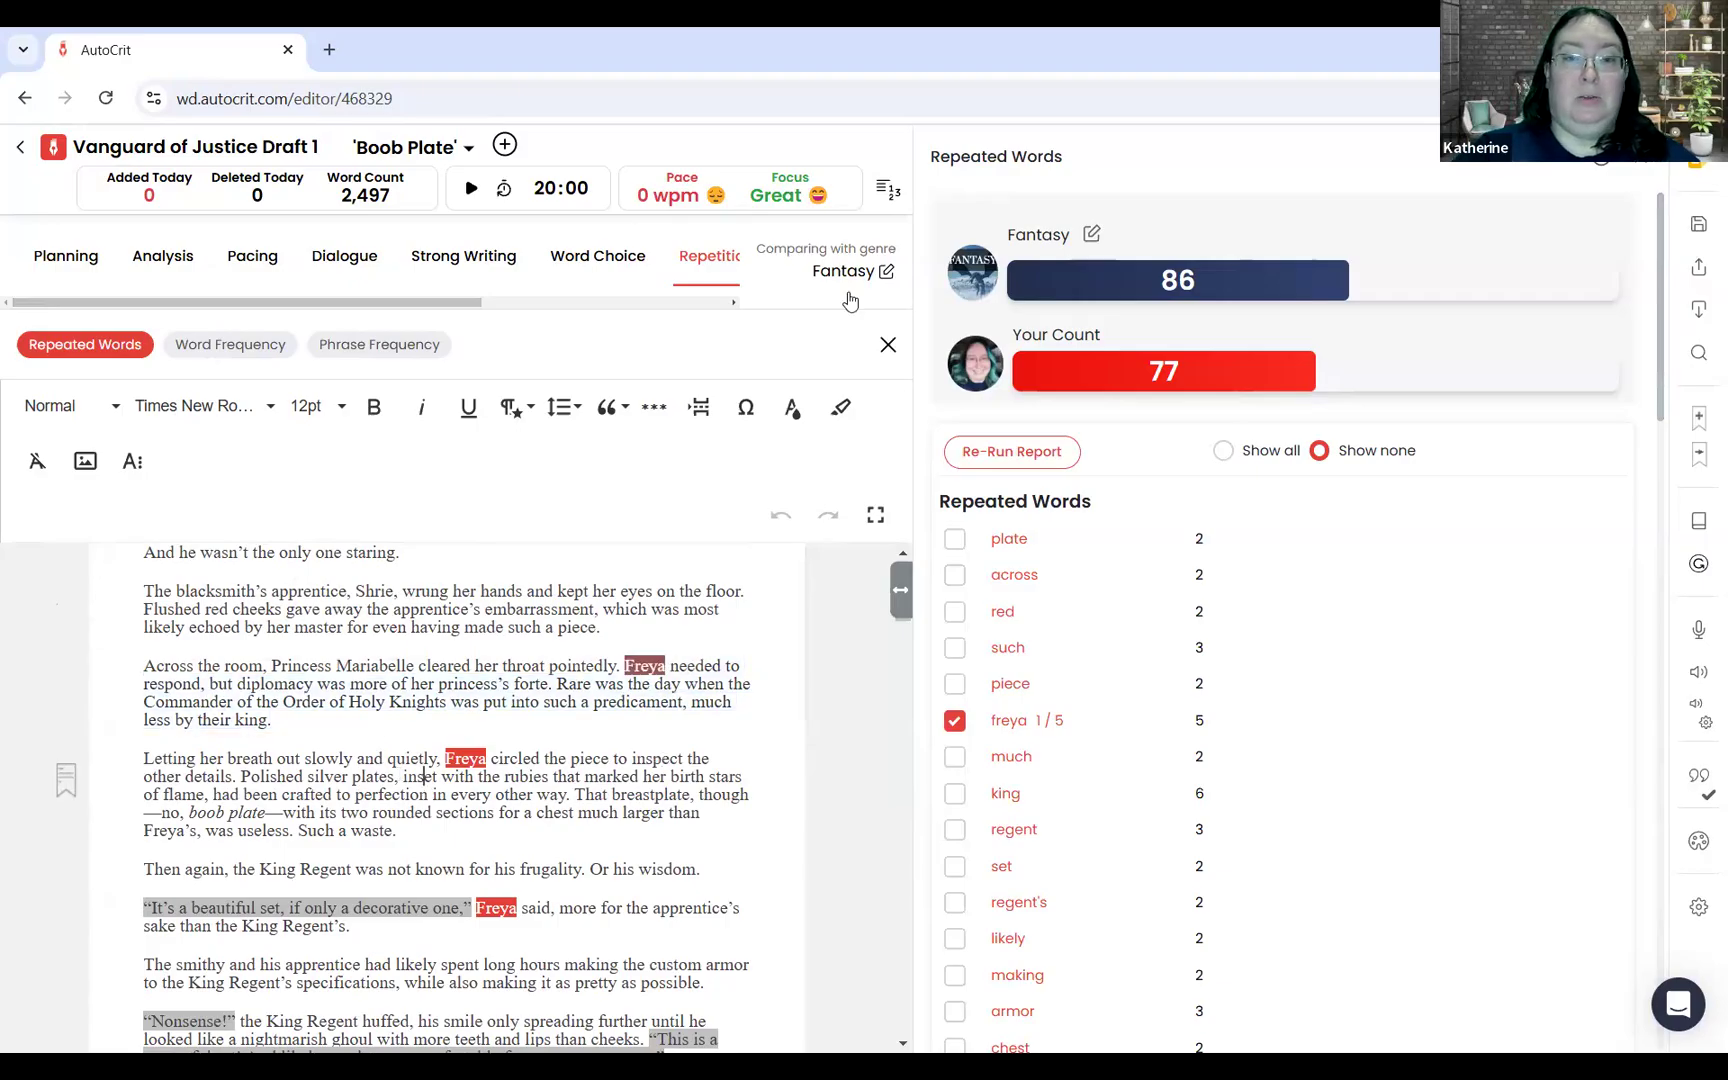
{"action": "left_click", "coordinate": [1035, 722]}
{"action": "left_click", "coordinate": [1032, 724]}
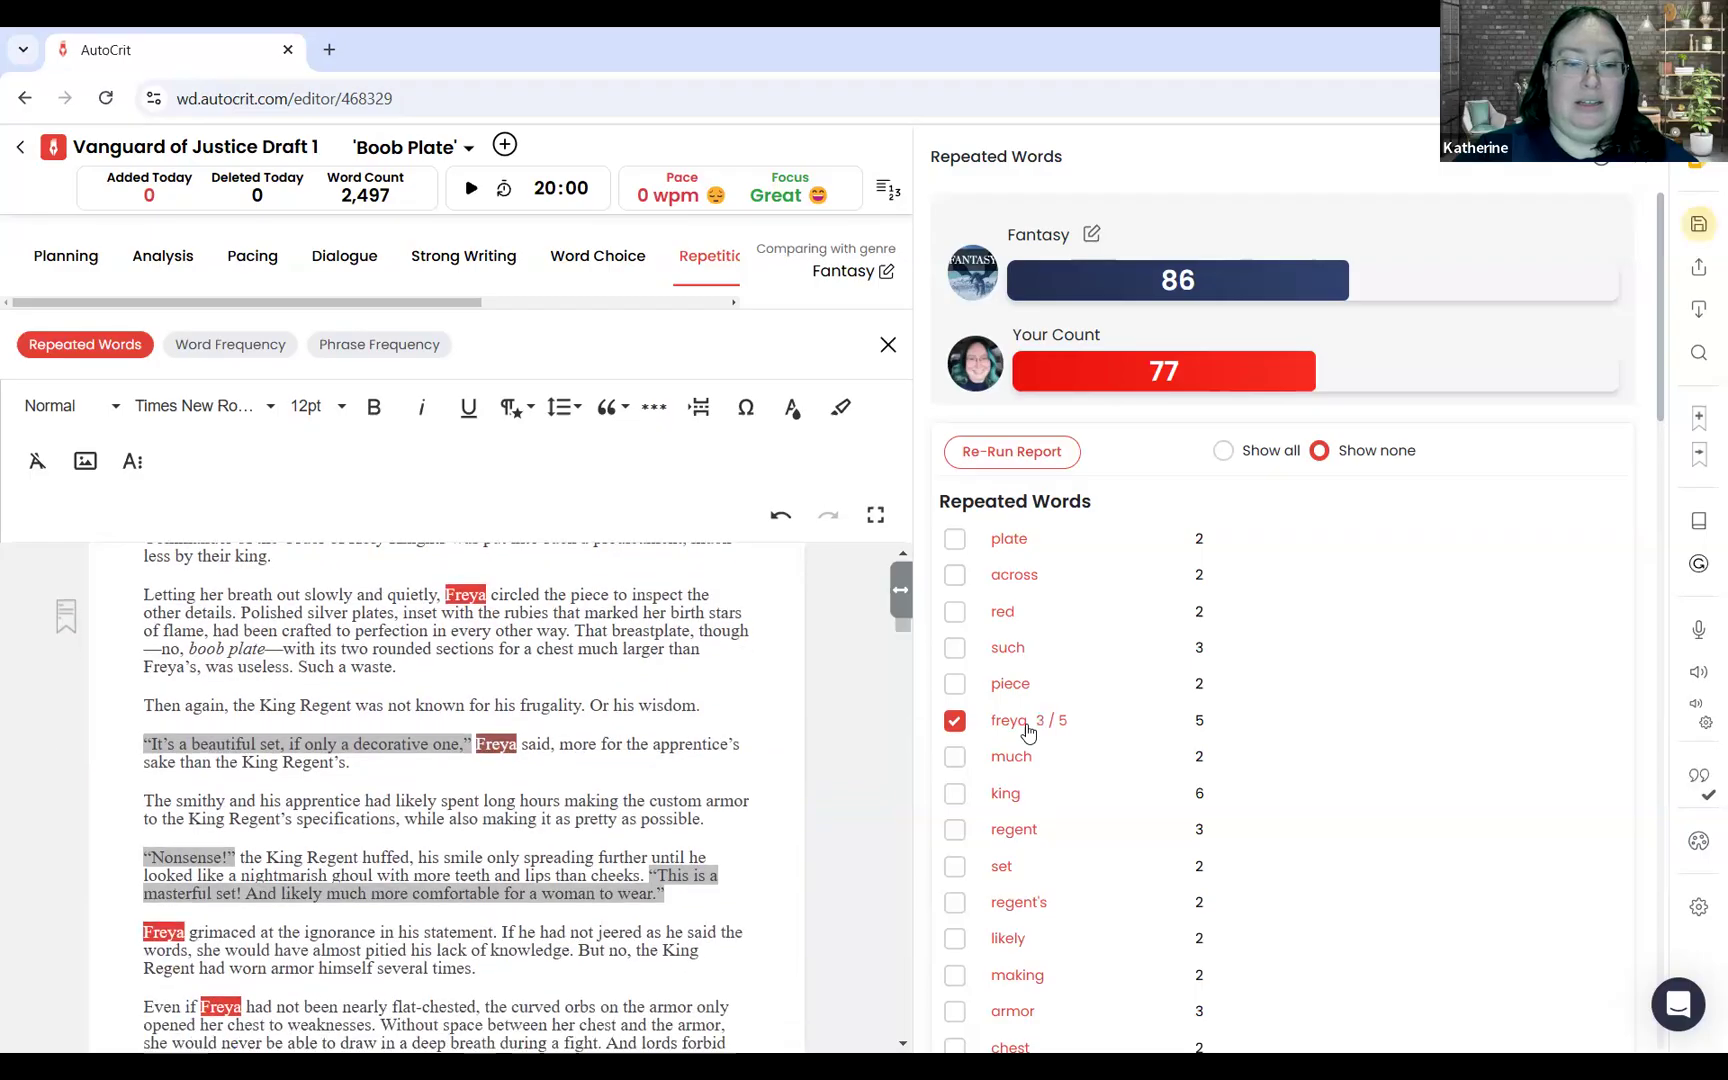
{"action": "left_click", "coordinate": [1029, 728]}
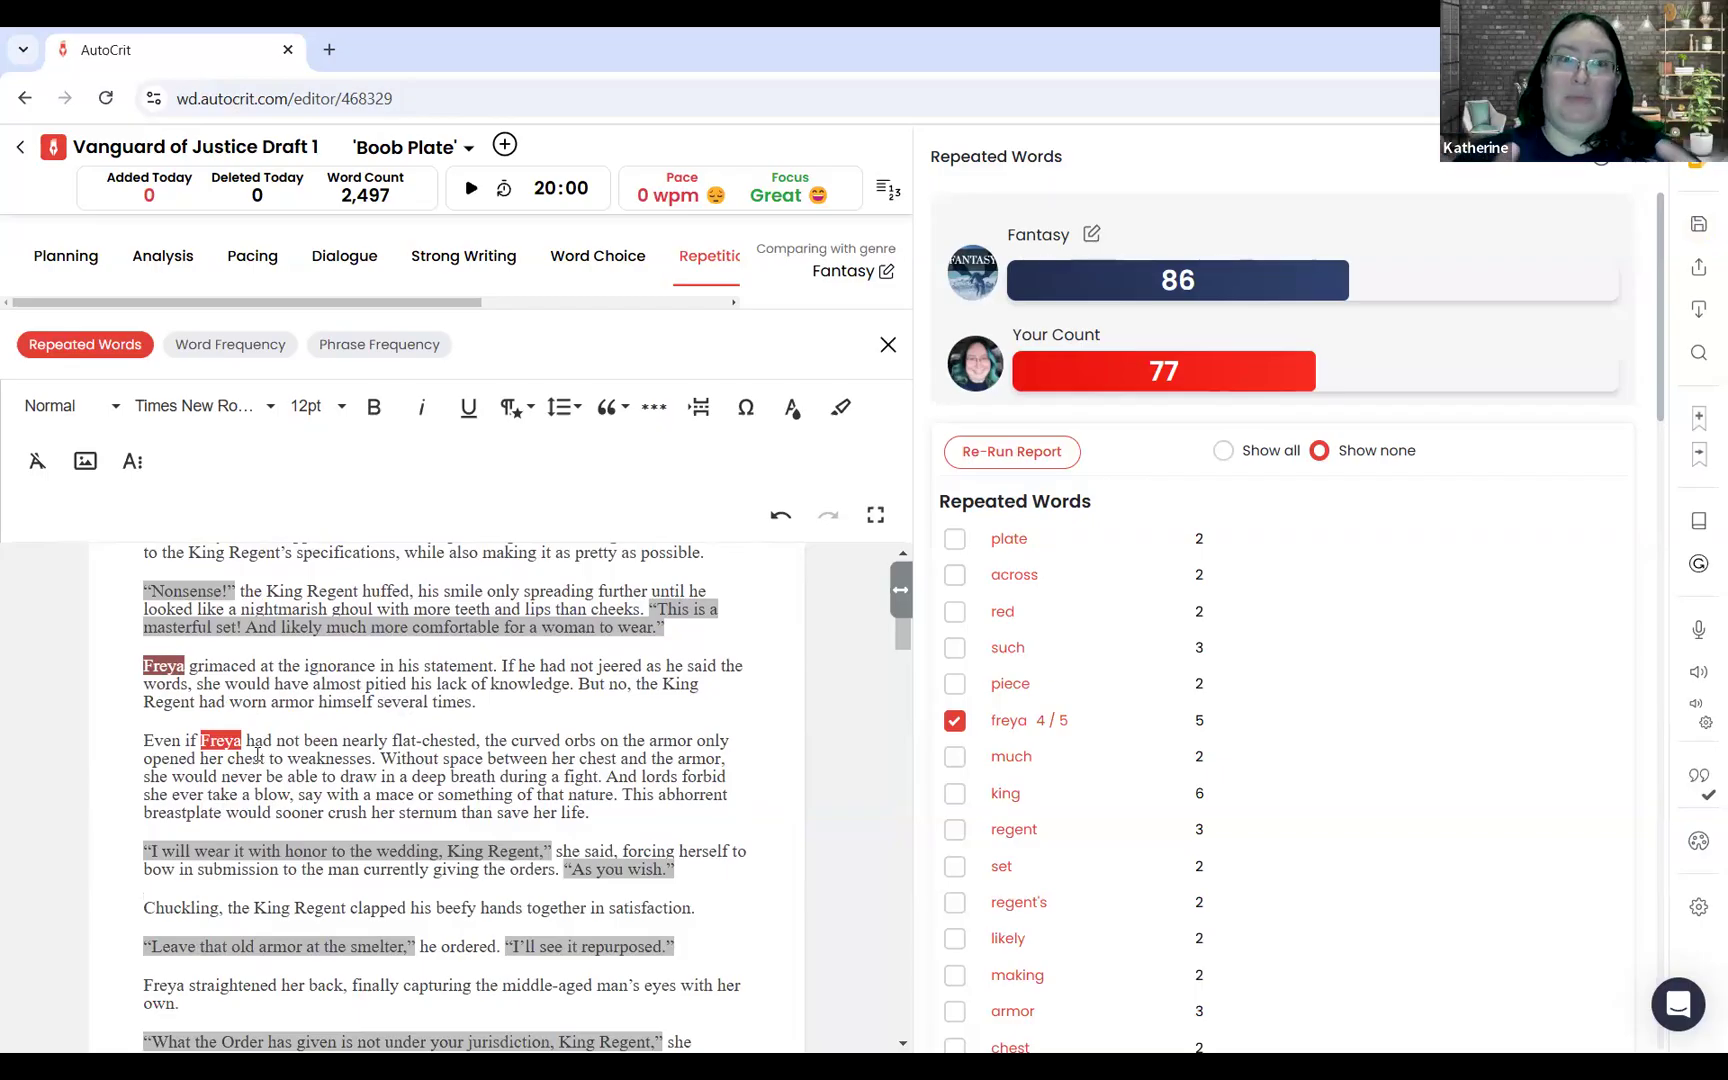
Step: Replace "Freya" with "the knight" in the paragraph beginning "Even if"
{"action": "left_click", "coordinate": [189, 666]}
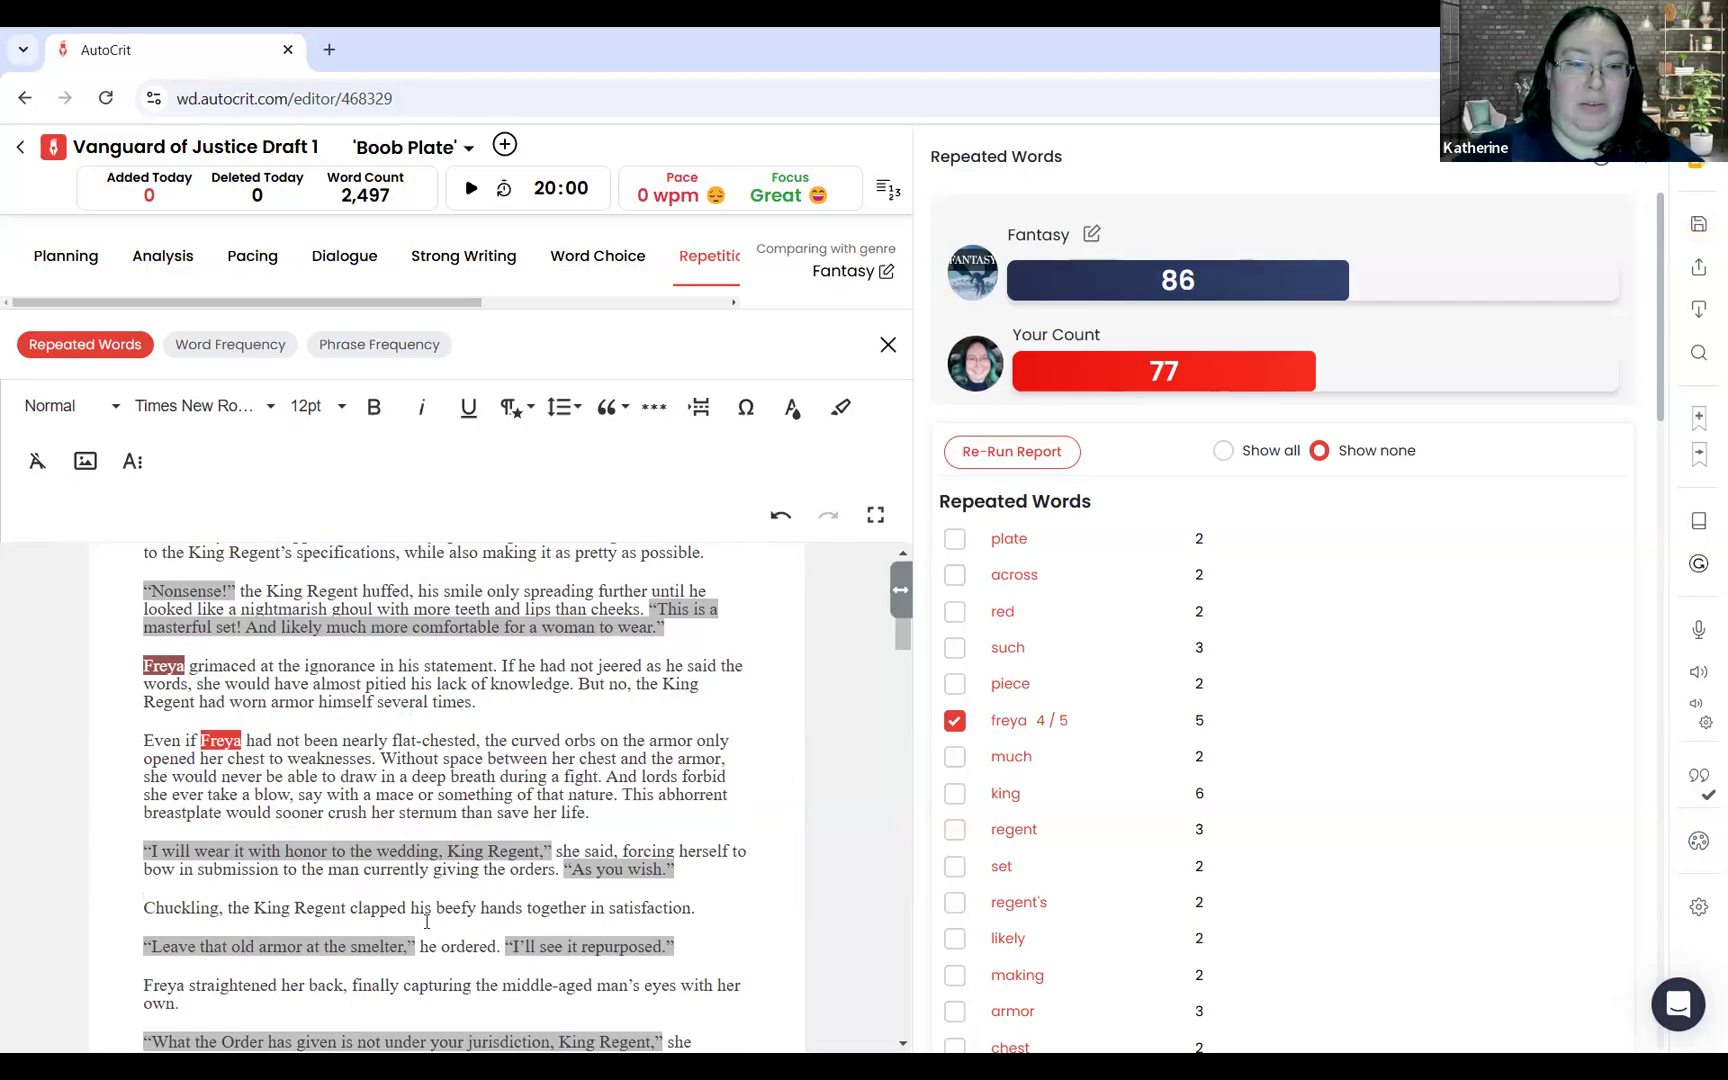
{"action": "key", "text": "BackSpace"}
{"action": "key", "text": "BackSpace"}
{"action": "key", "text": "BackSpace"}
{"action": "key", "text": "BackSpace"}
{"action": "key", "text": "BackSpace"}
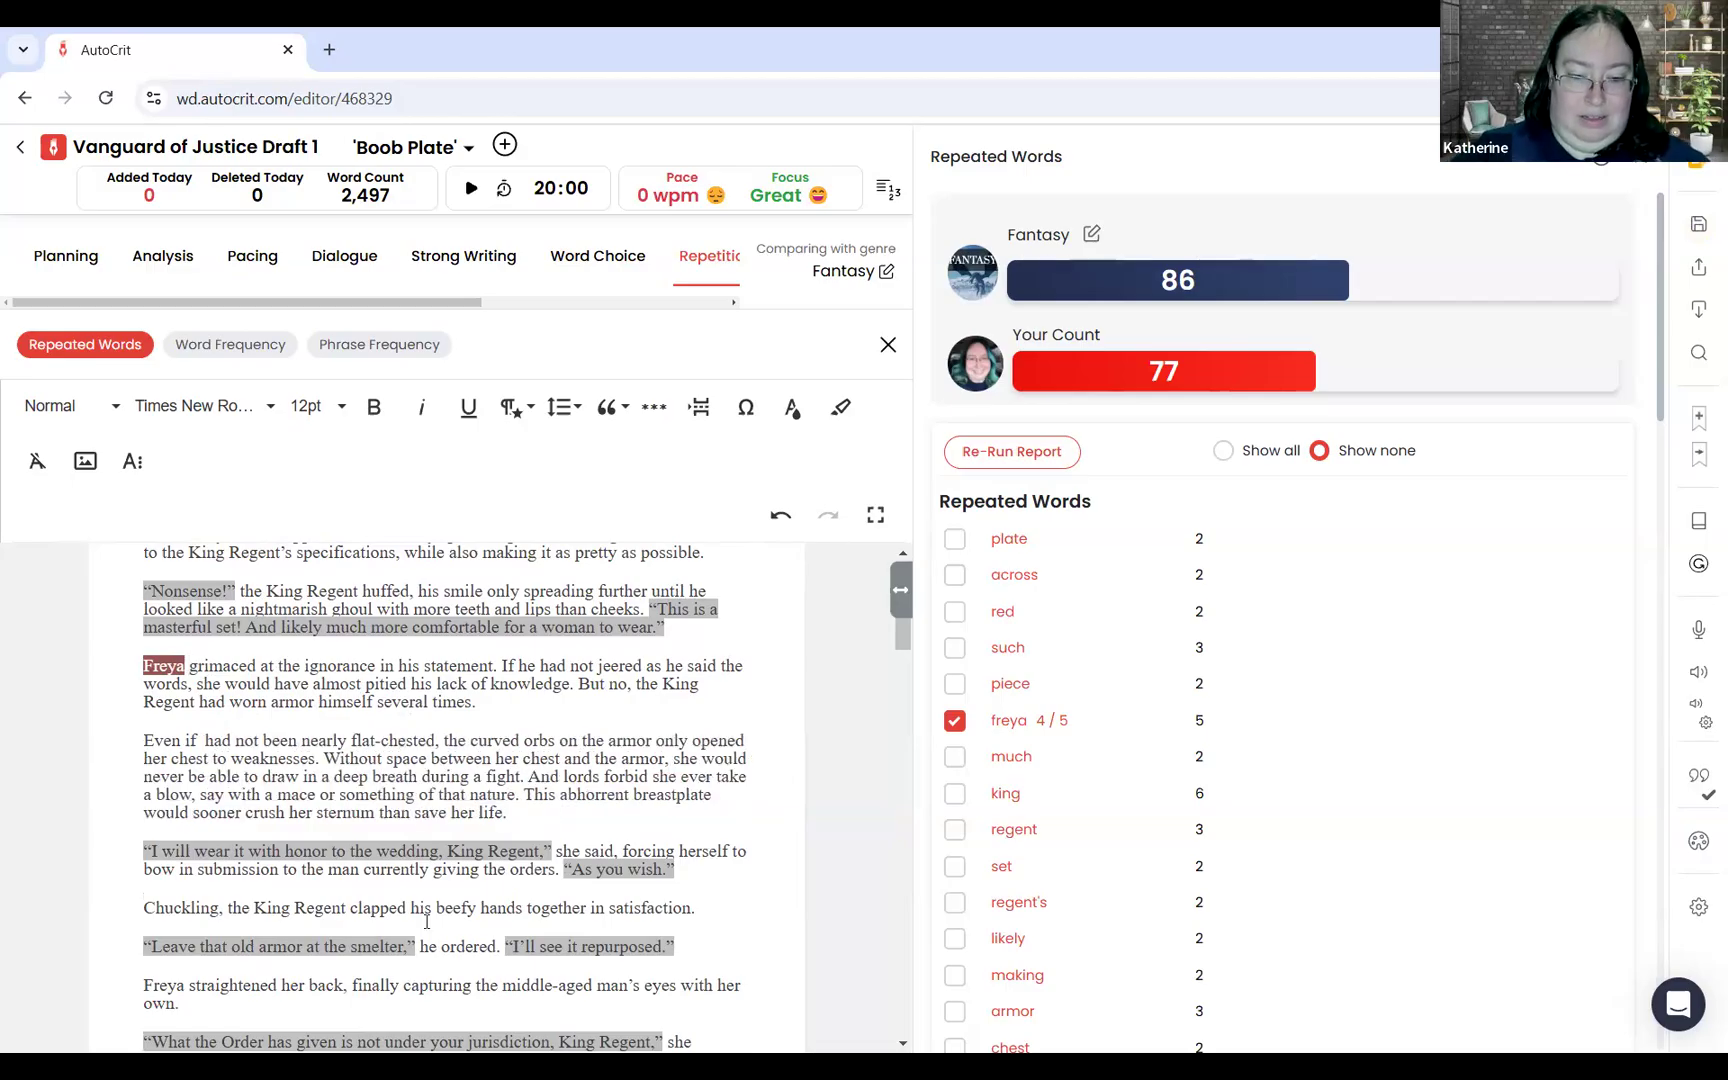
{"action": "type", "text": "the knight"}
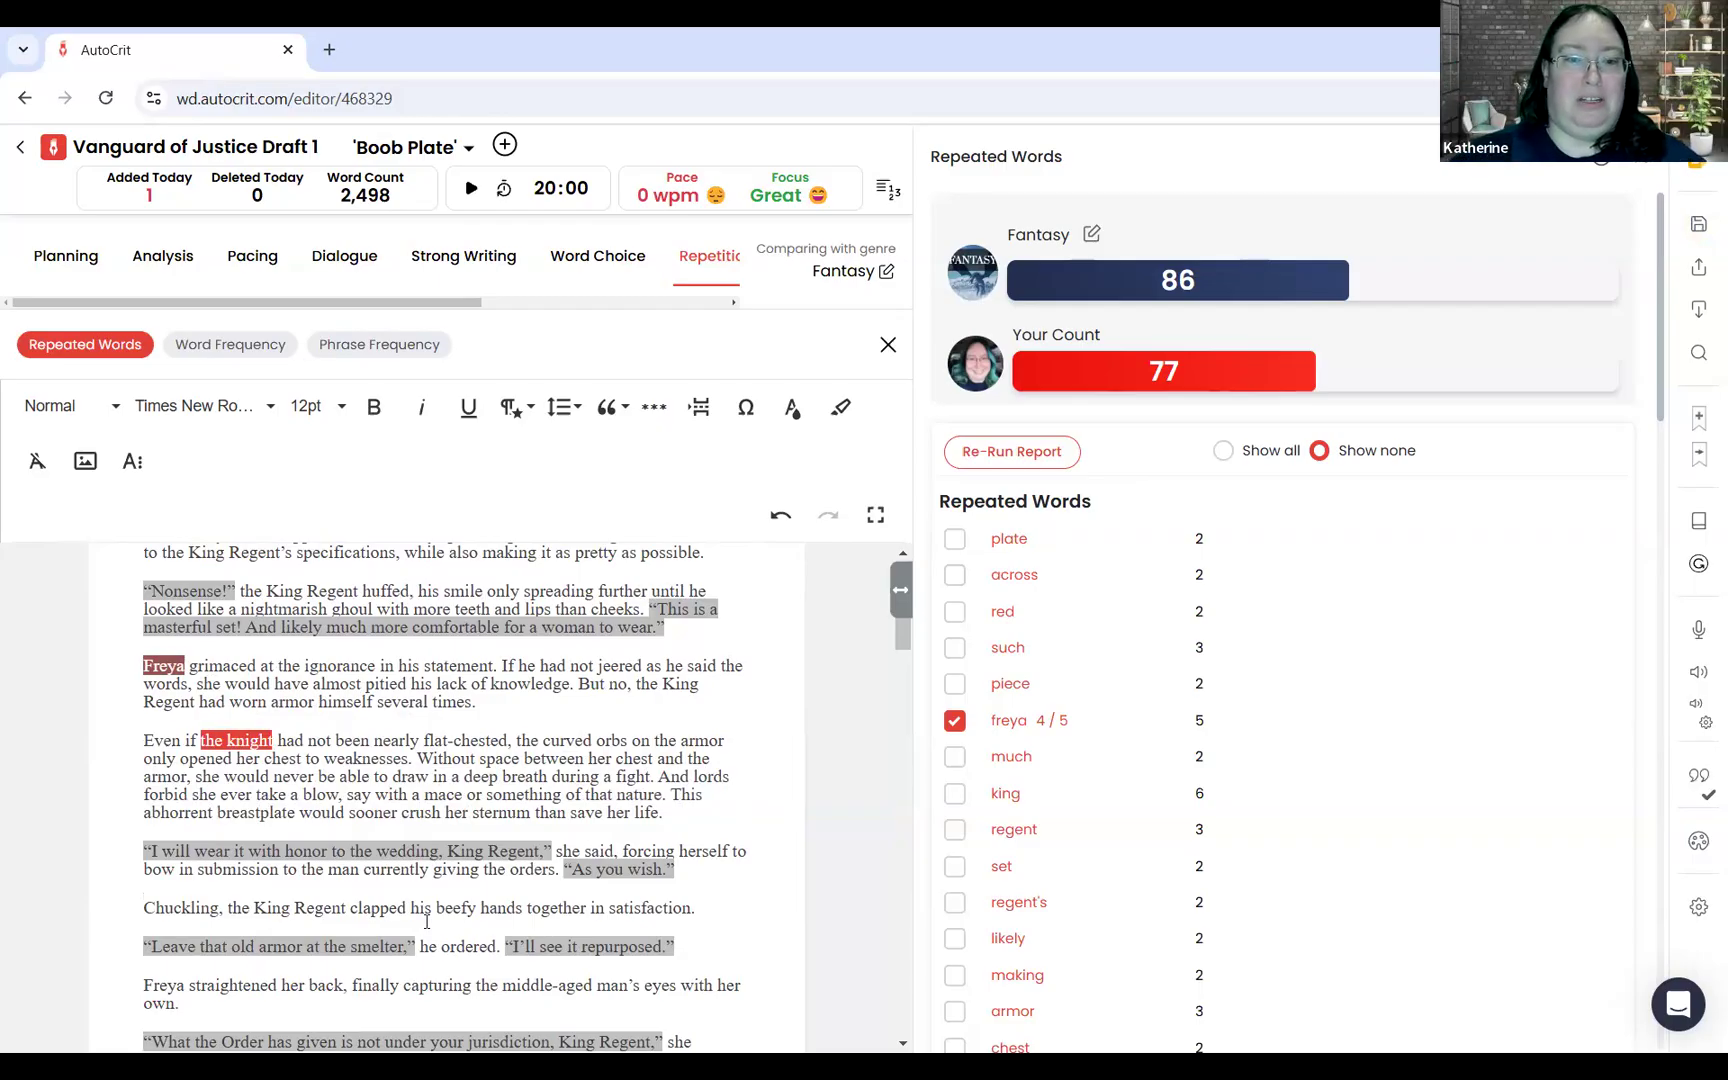
{"action": "left_click_drag", "start_coordinate": [643, 688], "coordinate": [194, 701]}
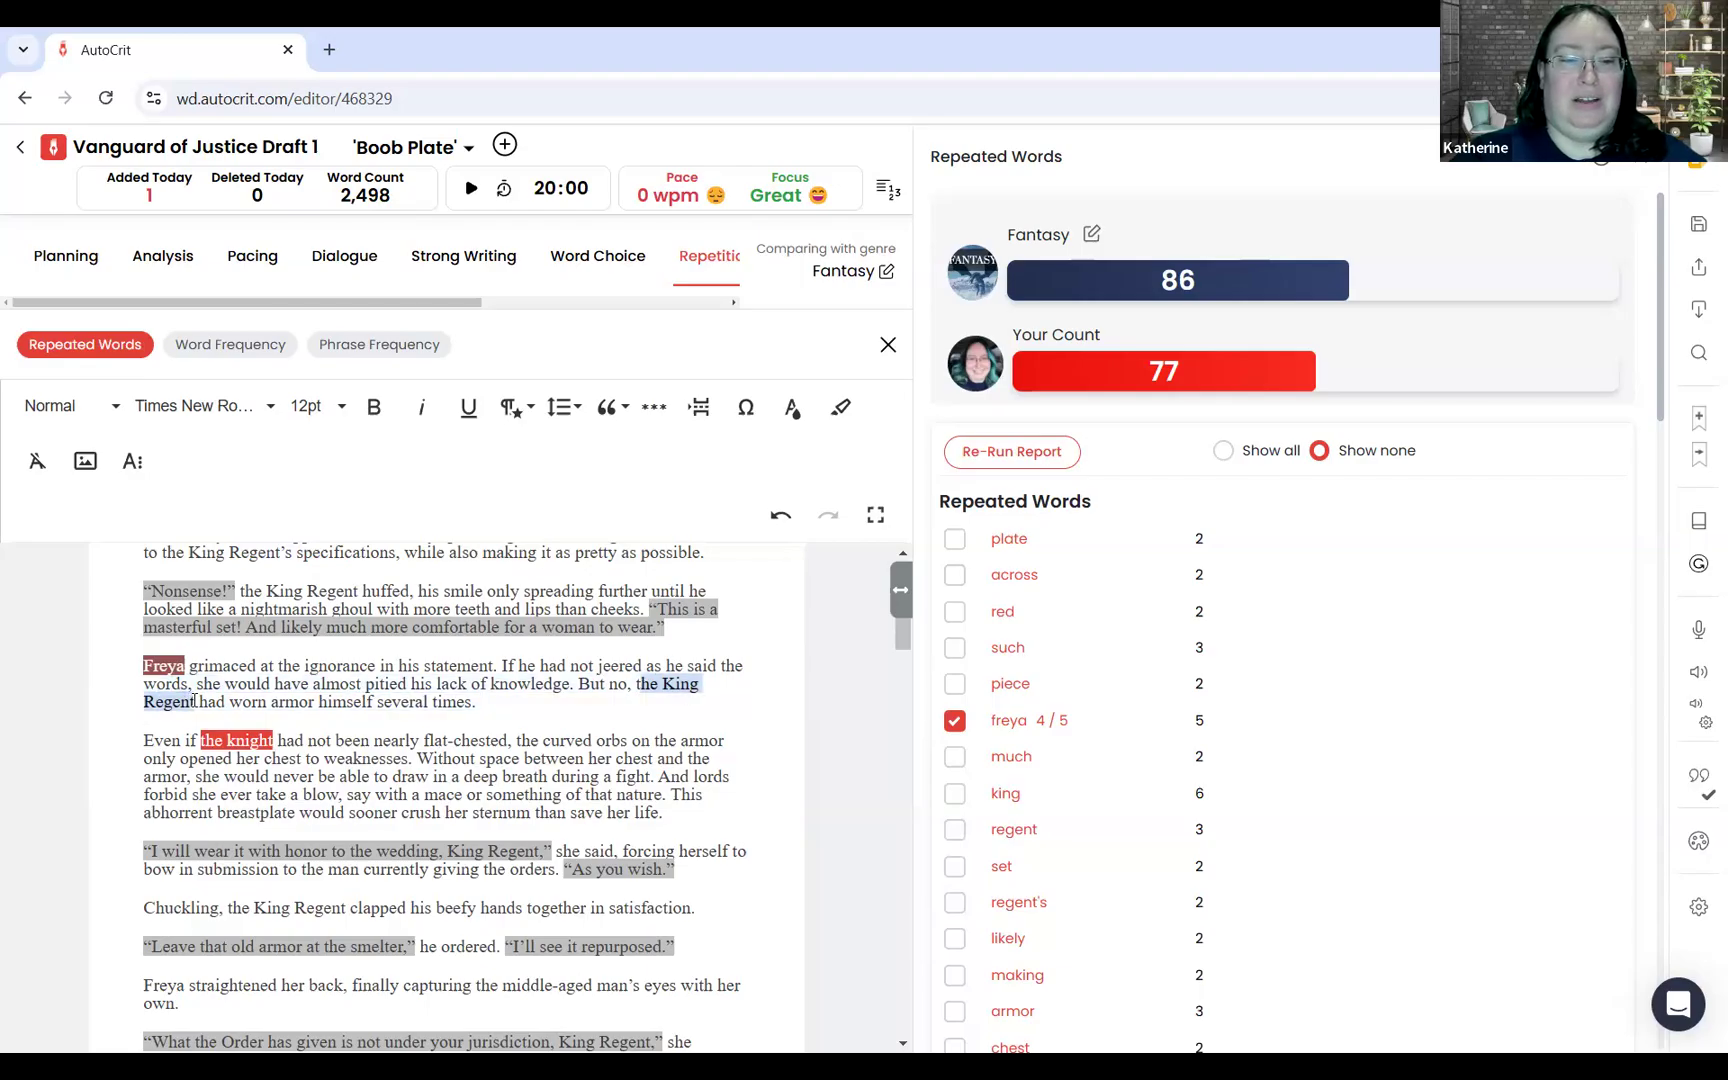
{"action": "left_click", "coordinate": [229, 740]}
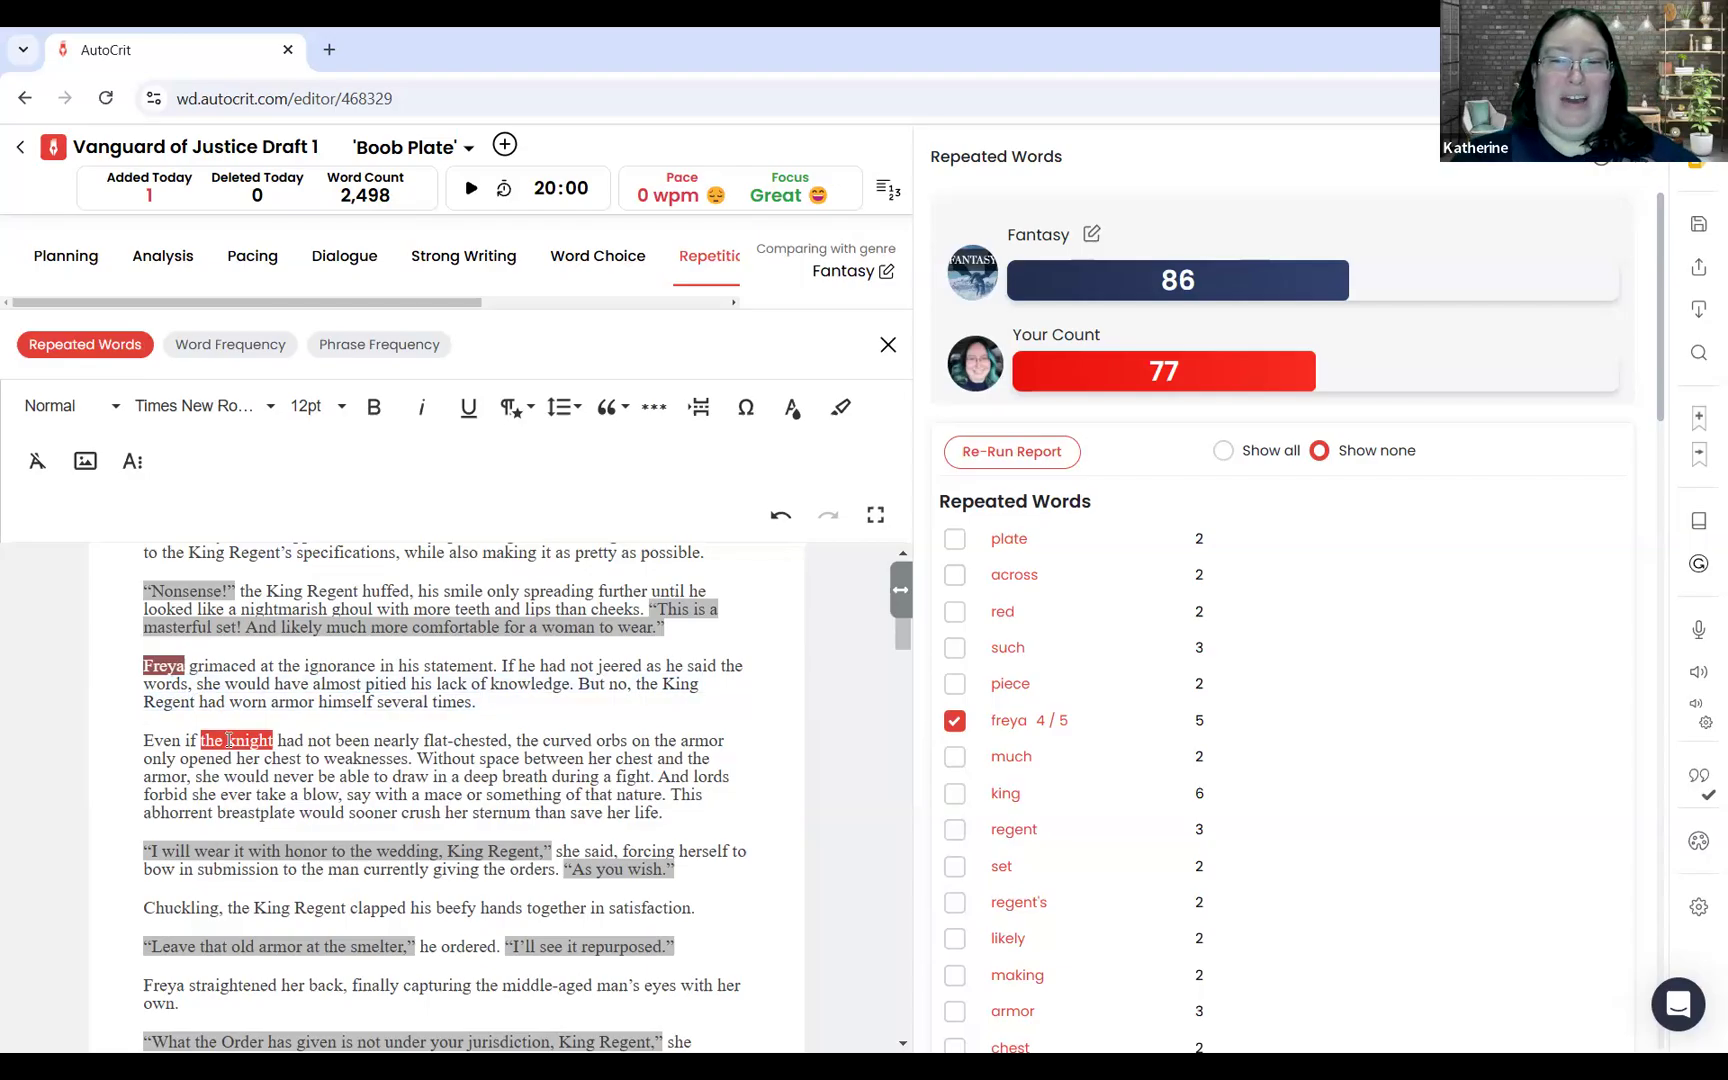
Step: Clear the "freya" highlights and check the occurrences of "much" and "likely" in turn, leaving only "likely" selected in the report
{"action": "left_click", "coordinate": [1010, 758]}
{"action": "left_click", "coordinate": [957, 721]}
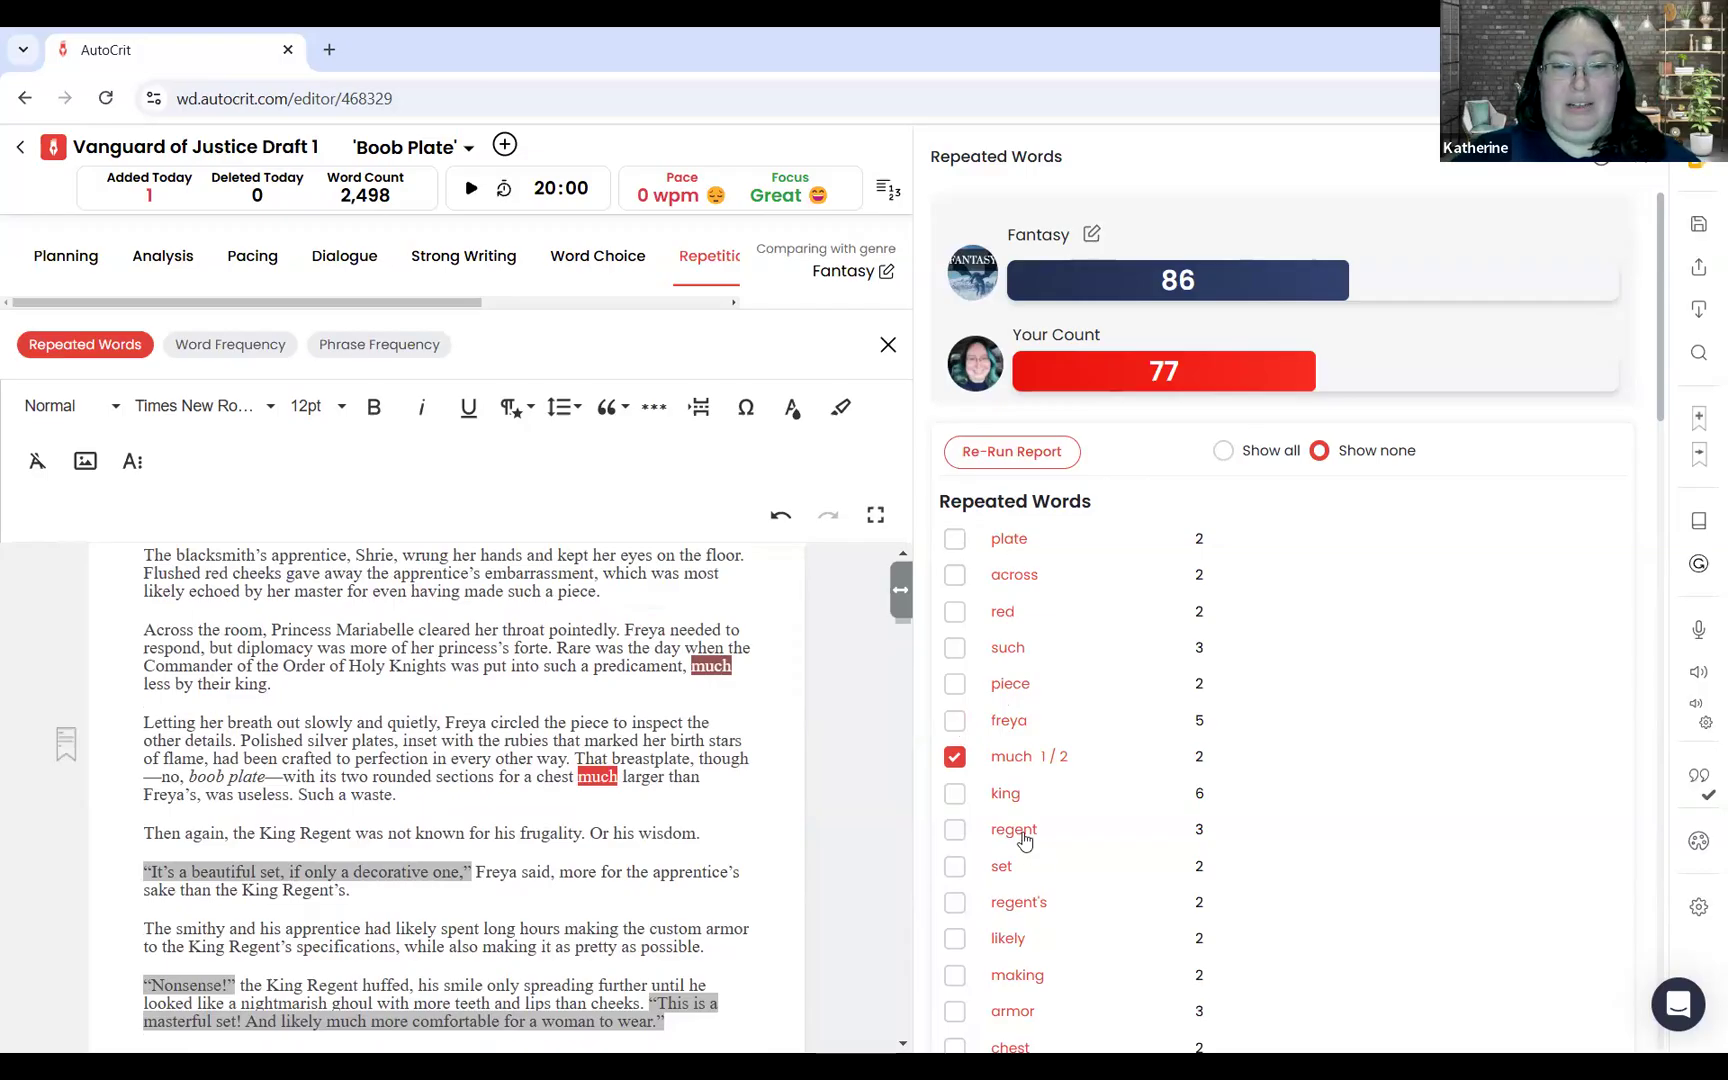
{"action": "left_click", "coordinate": [1009, 944]}
{"action": "left_click", "coordinate": [955, 758]}
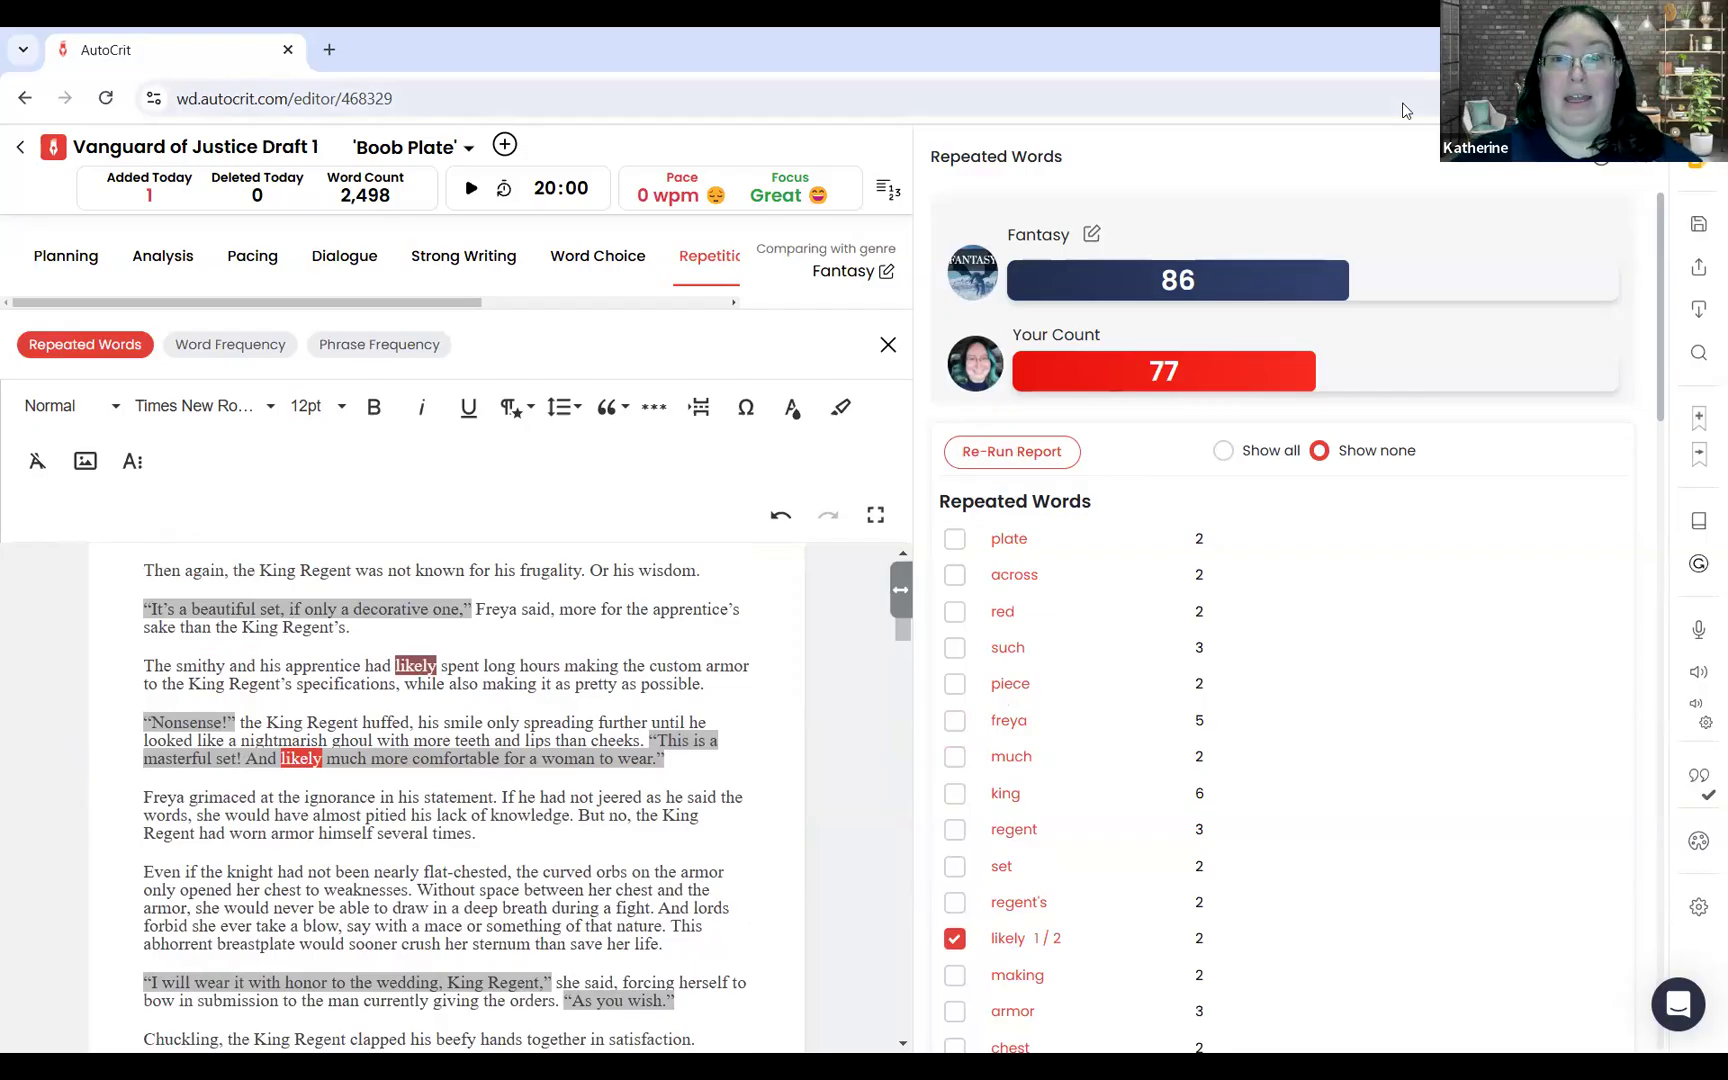
{"action": "left_click_drag", "start_coordinate": [1150, 373], "coordinate": [1204, 367]}
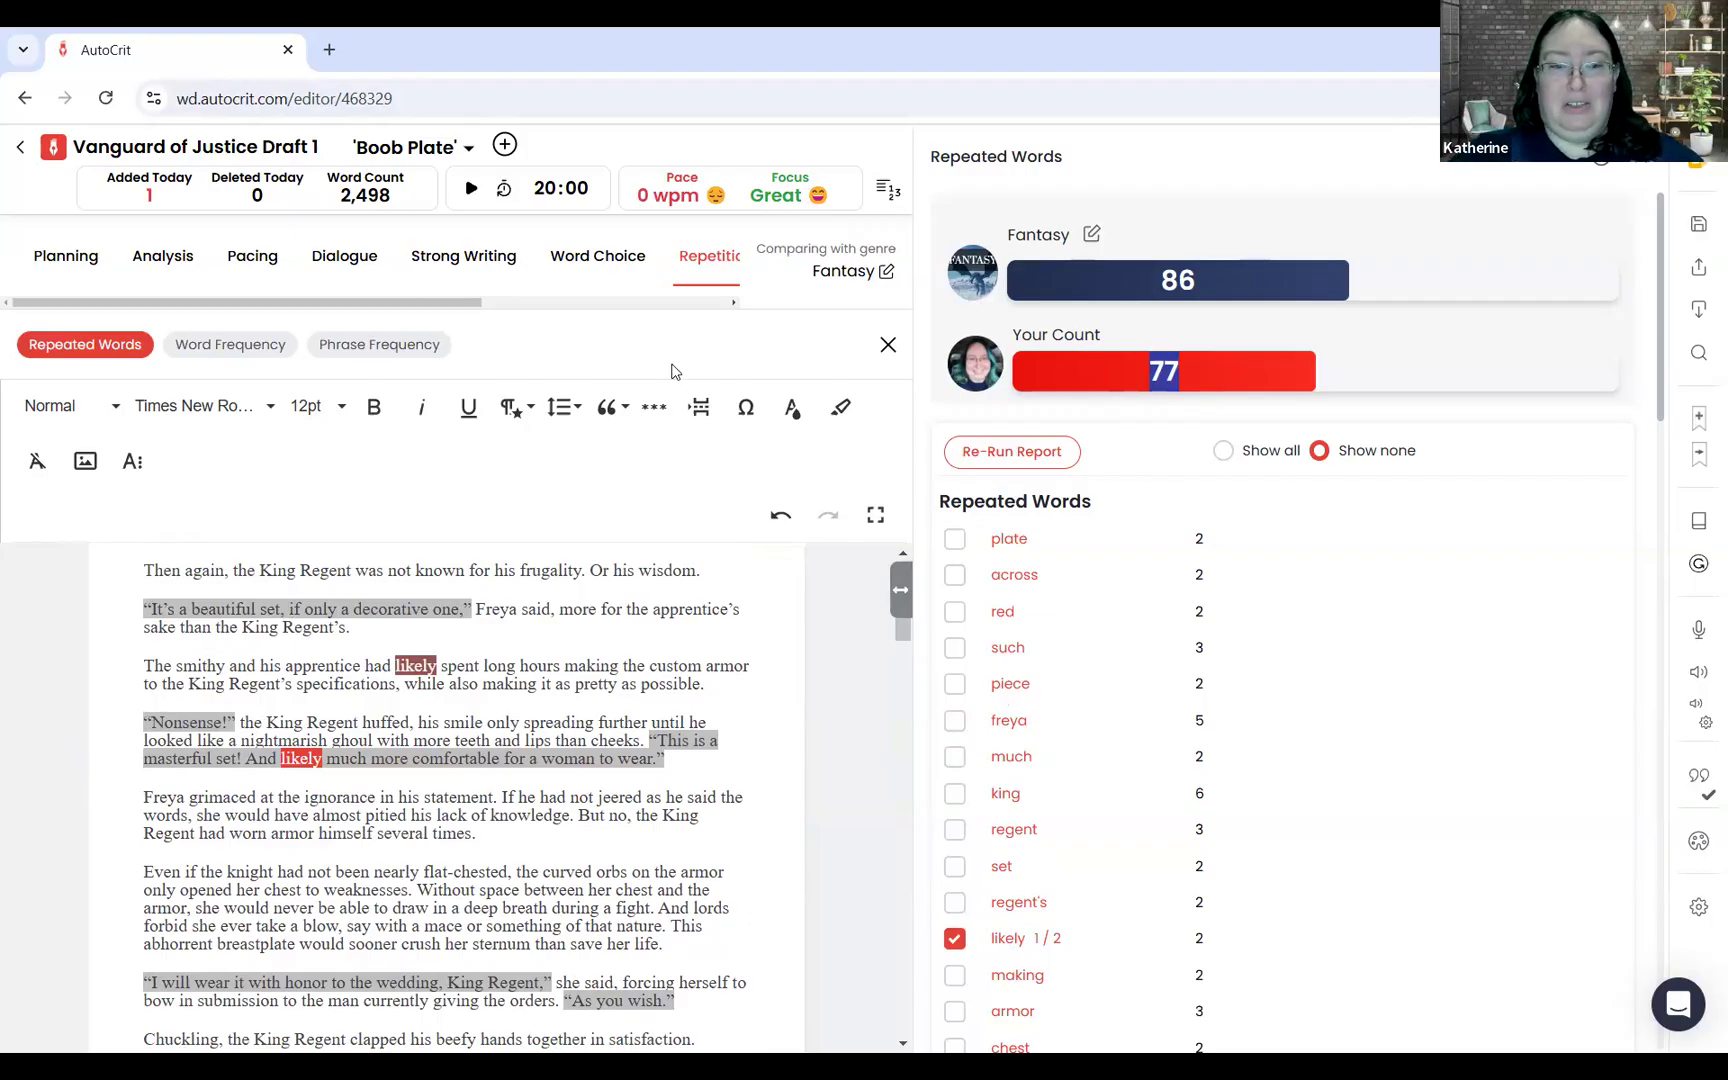
{"action": "left_click_drag", "start_coordinate": [396, 665], "coordinate": [441, 663]}
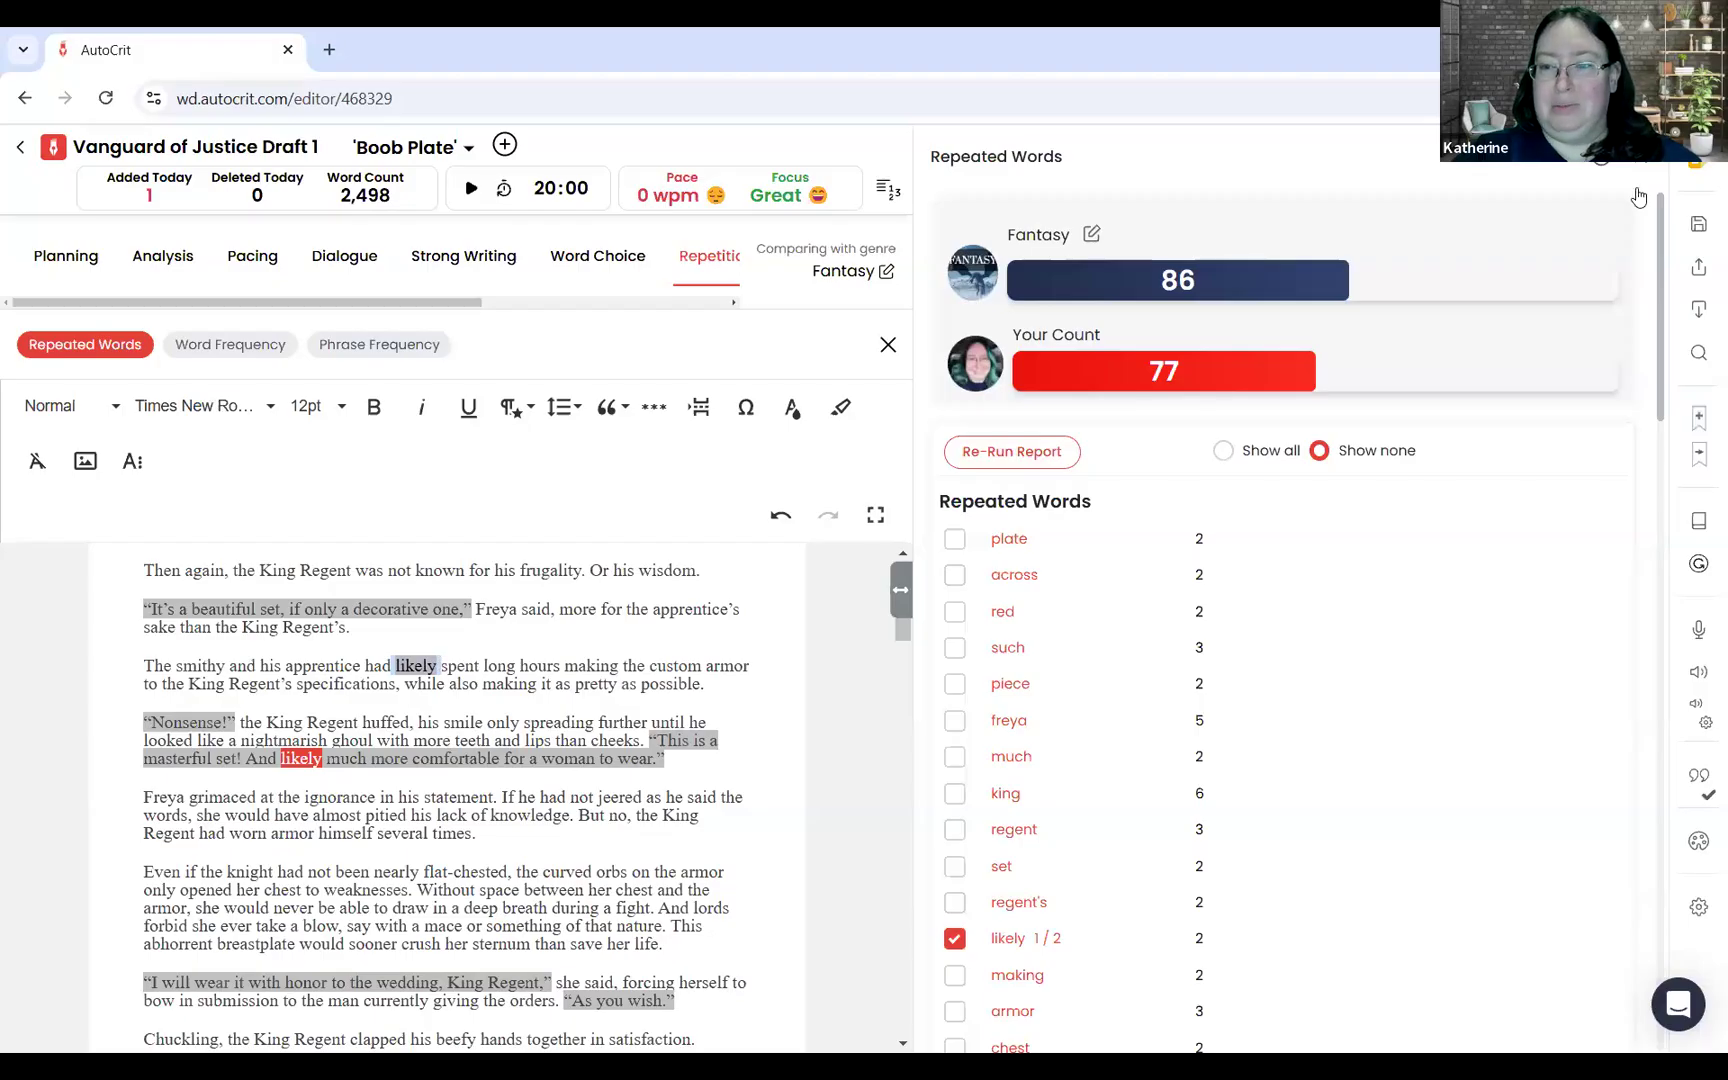
Step: Look up "likely" in the thesaurus and replace it with "doubtless" in the sentence beginning "The smithy and his apprentice"
{"action": "left_click", "coordinate": [1698, 522]}
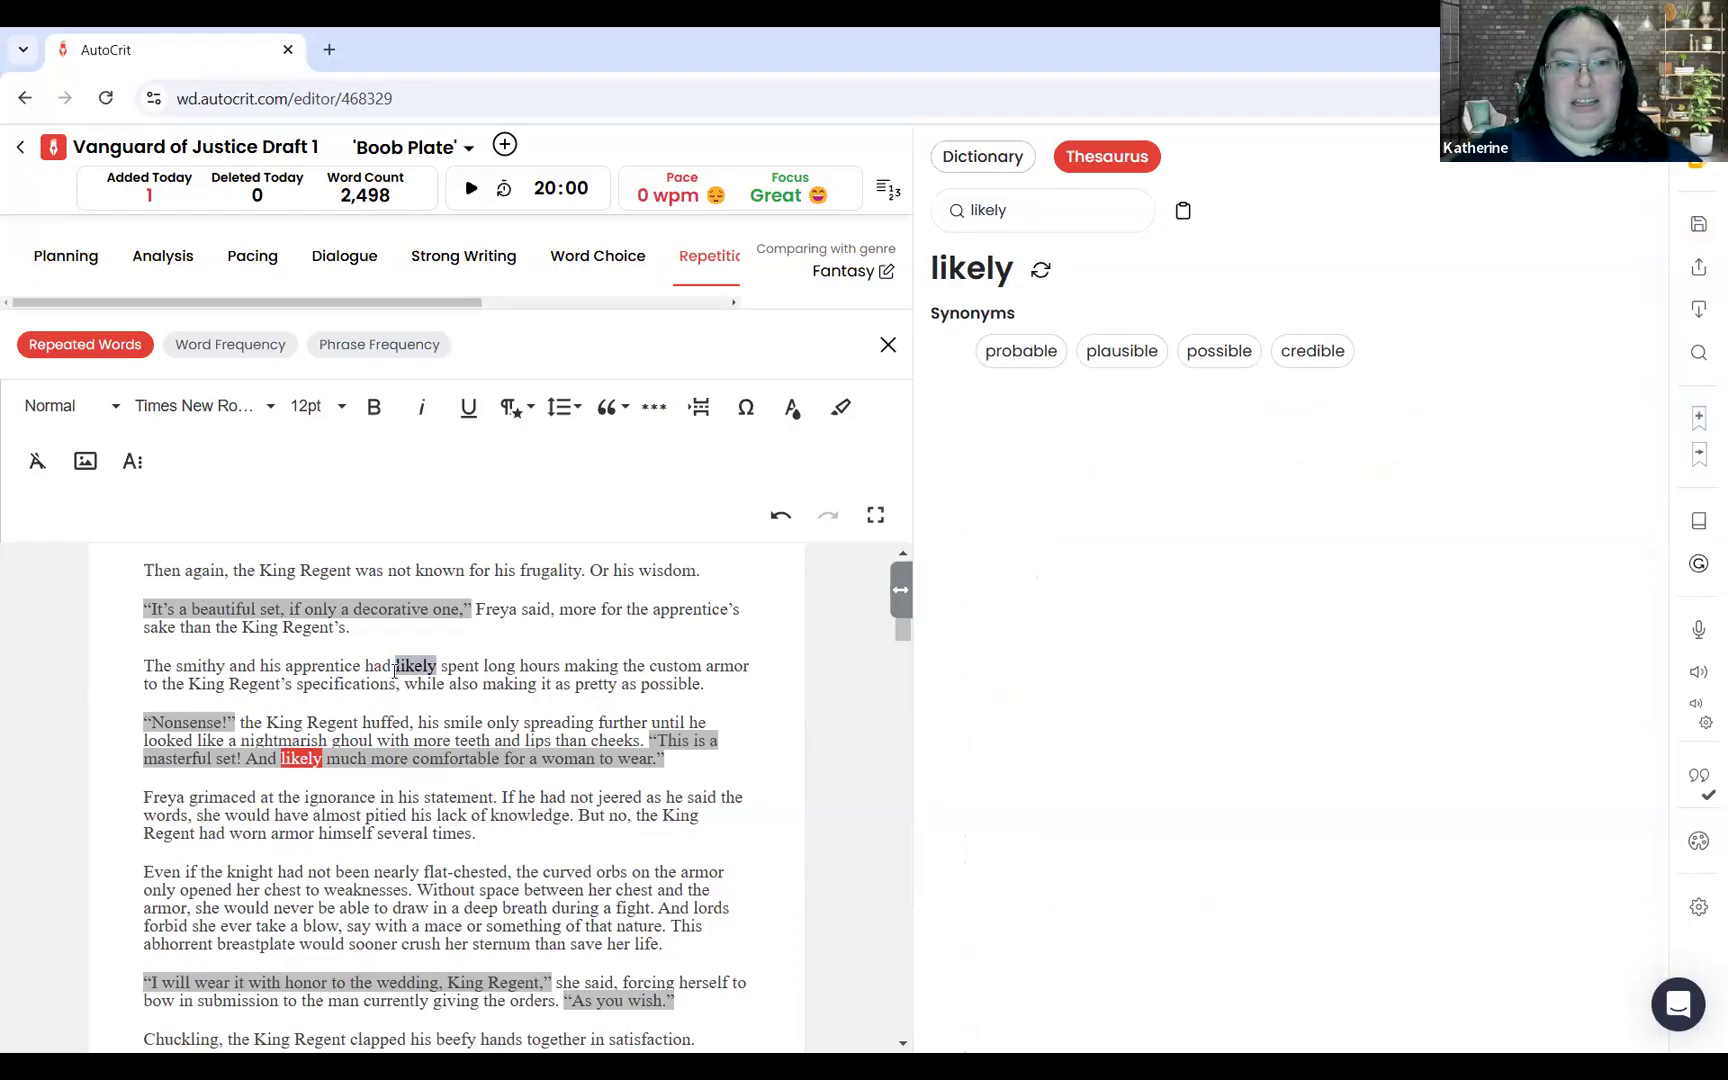
{"action": "left_click", "coordinate": [441, 667]}
{"action": "key", "text": "Delete"}
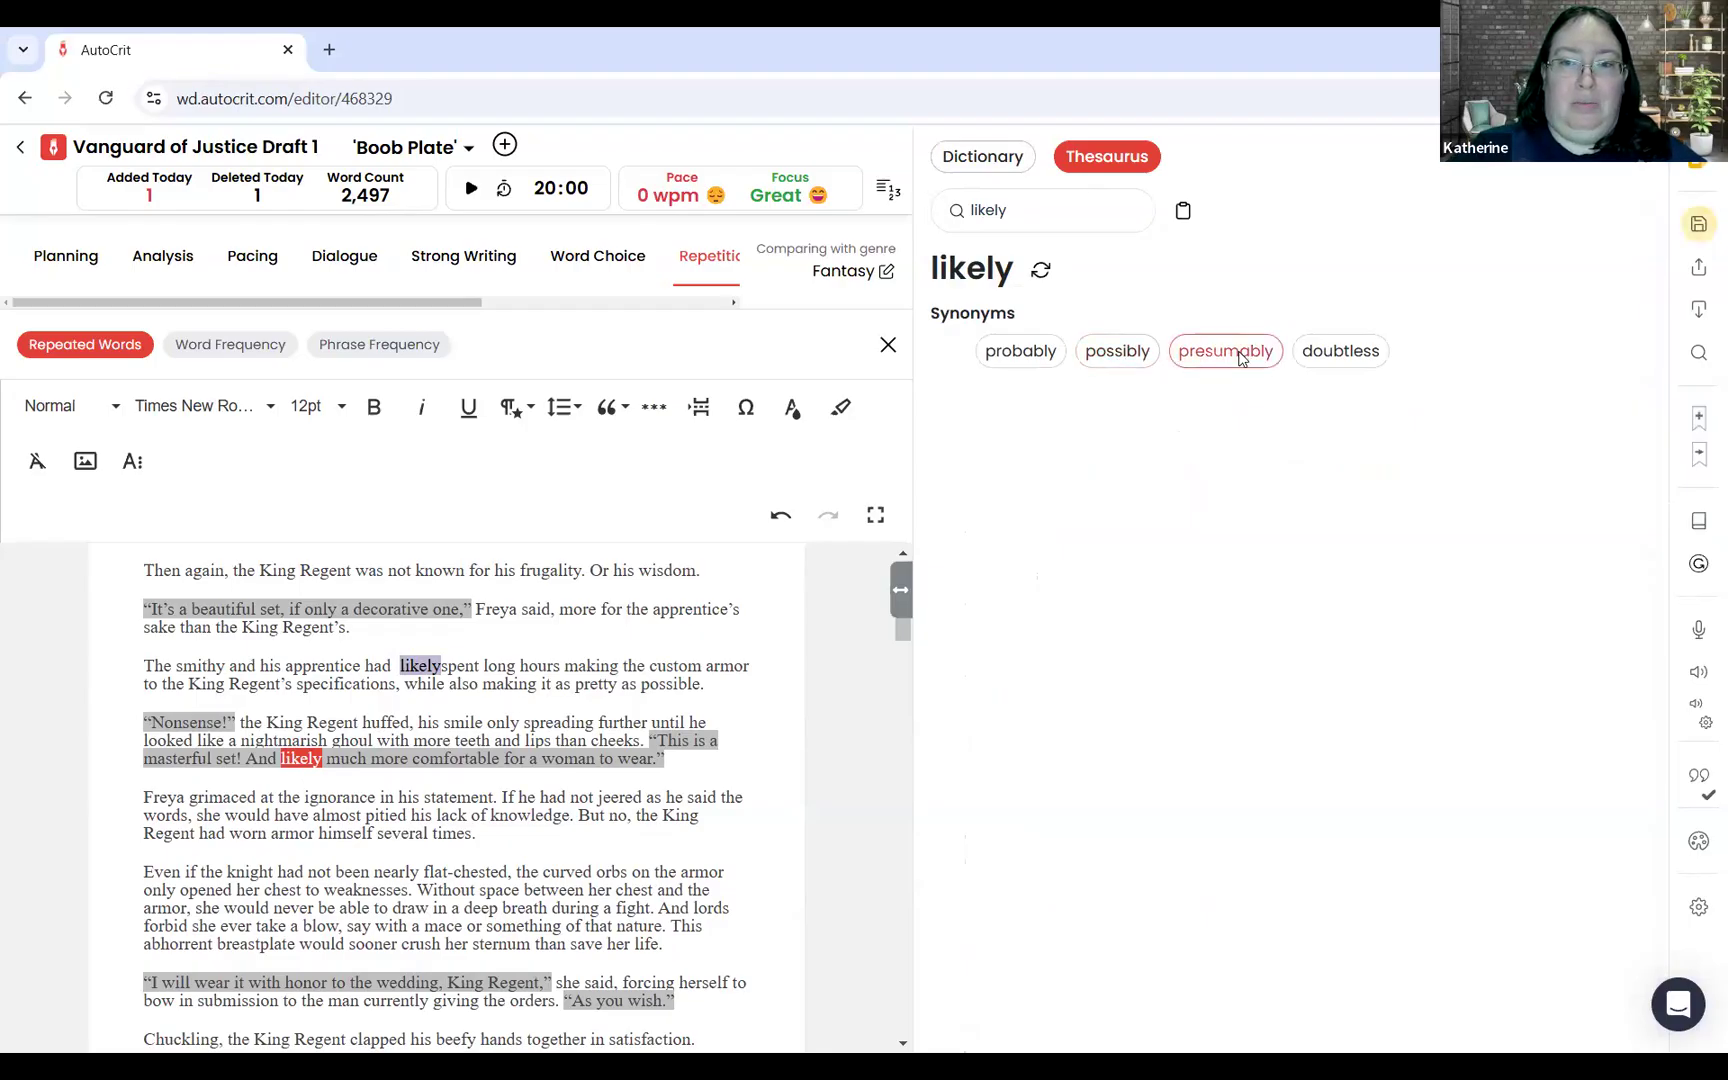
{"action": "left_click", "coordinate": [1342, 351]}
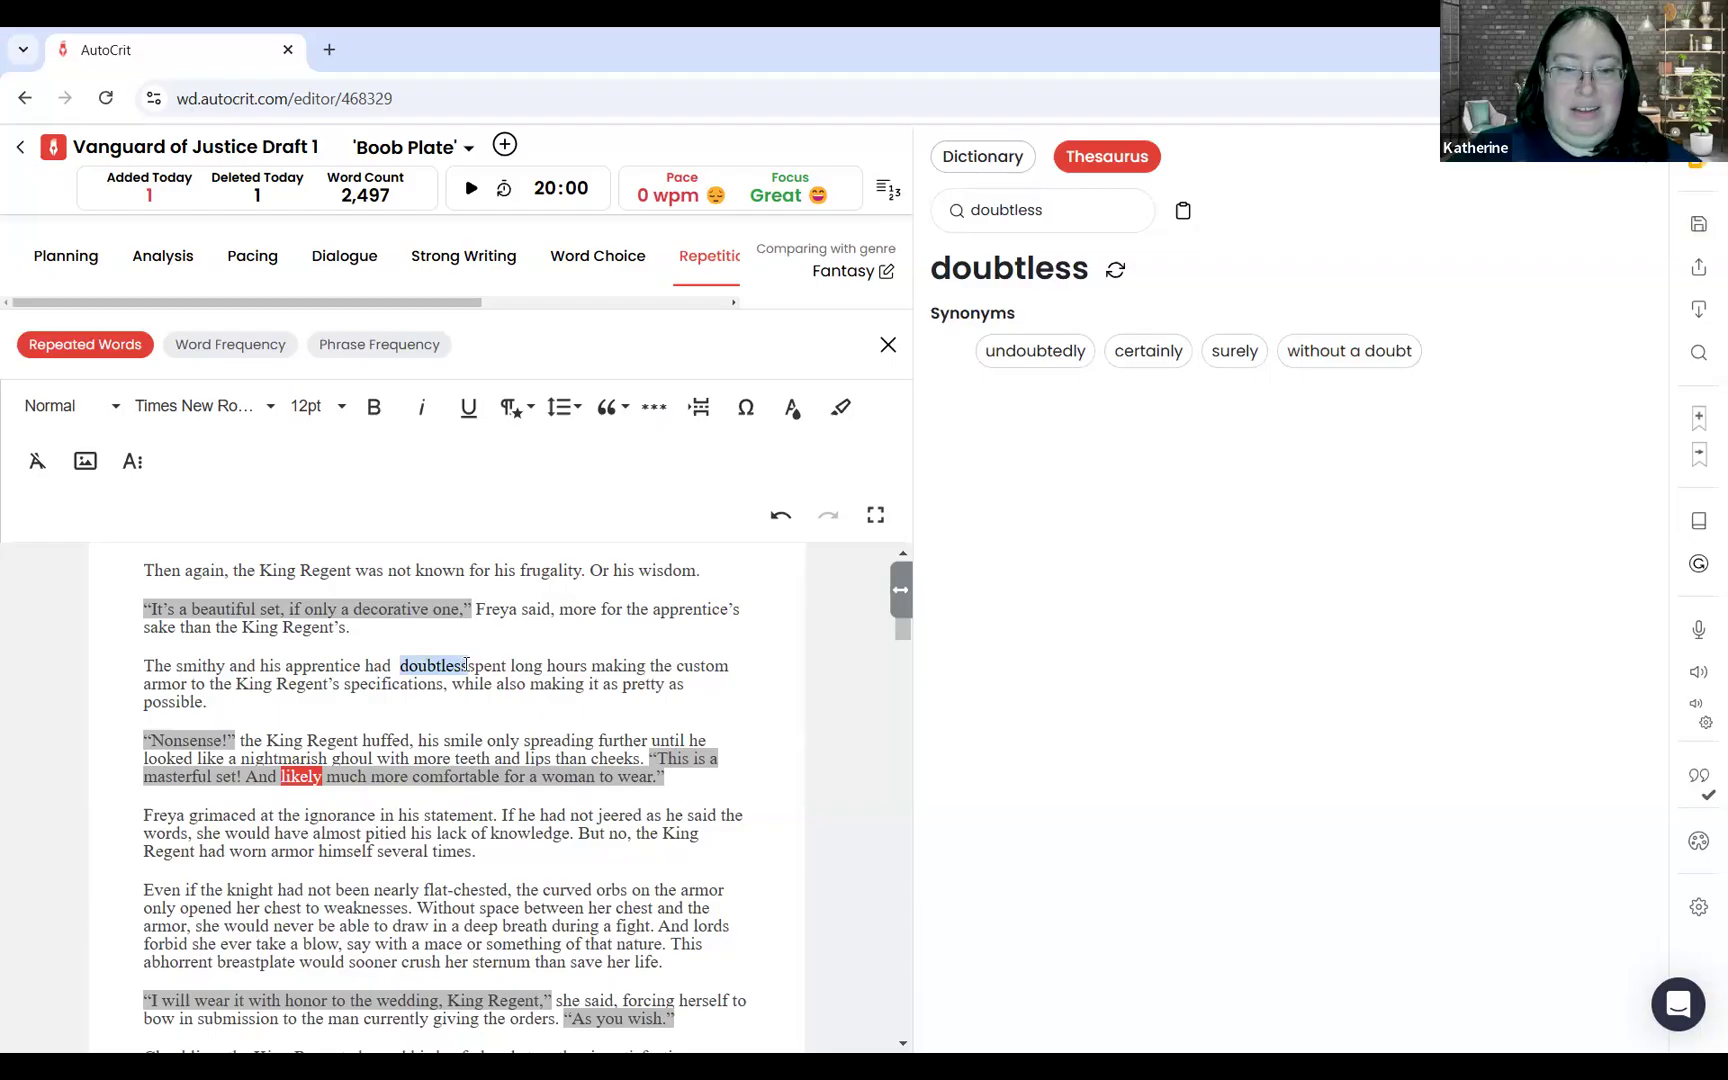
Step: Adjust the spacing around "doubtless", adding a space before "spent" and removing the spaces after "had"
{"action": "key", "text": "BackSpace"}
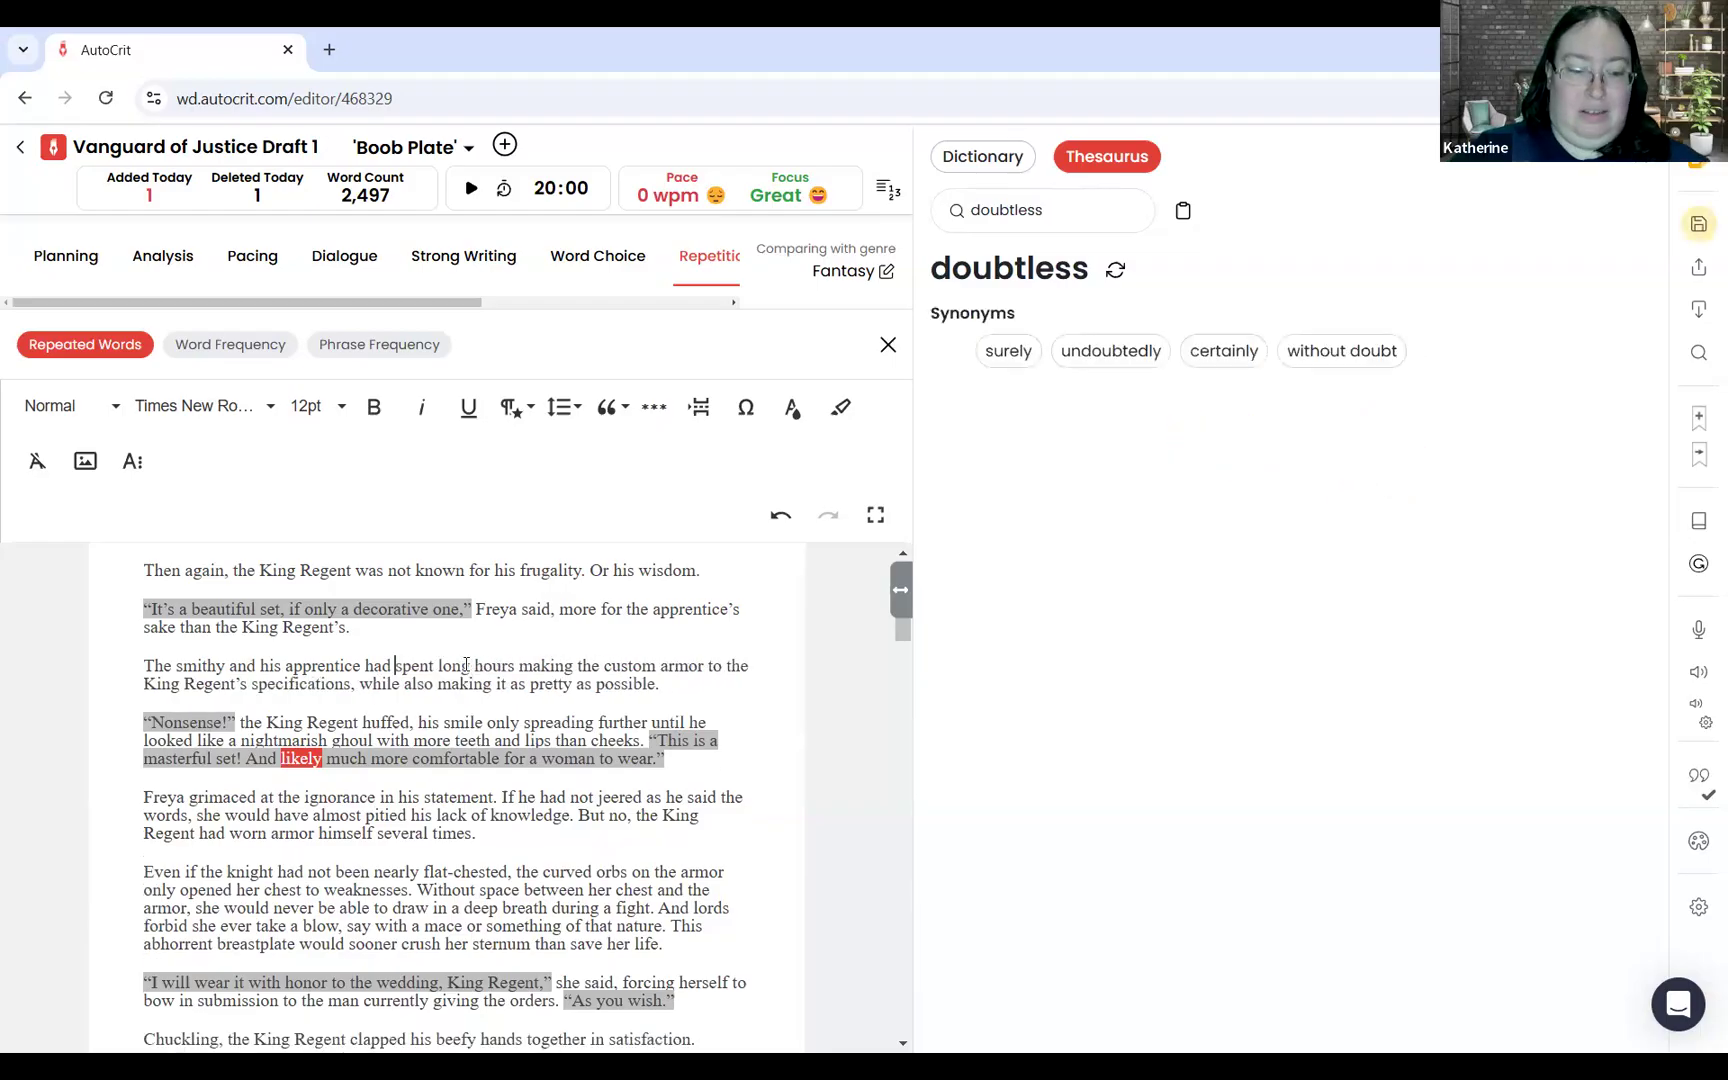
{"action": "key", "text": "ctrl+z"}
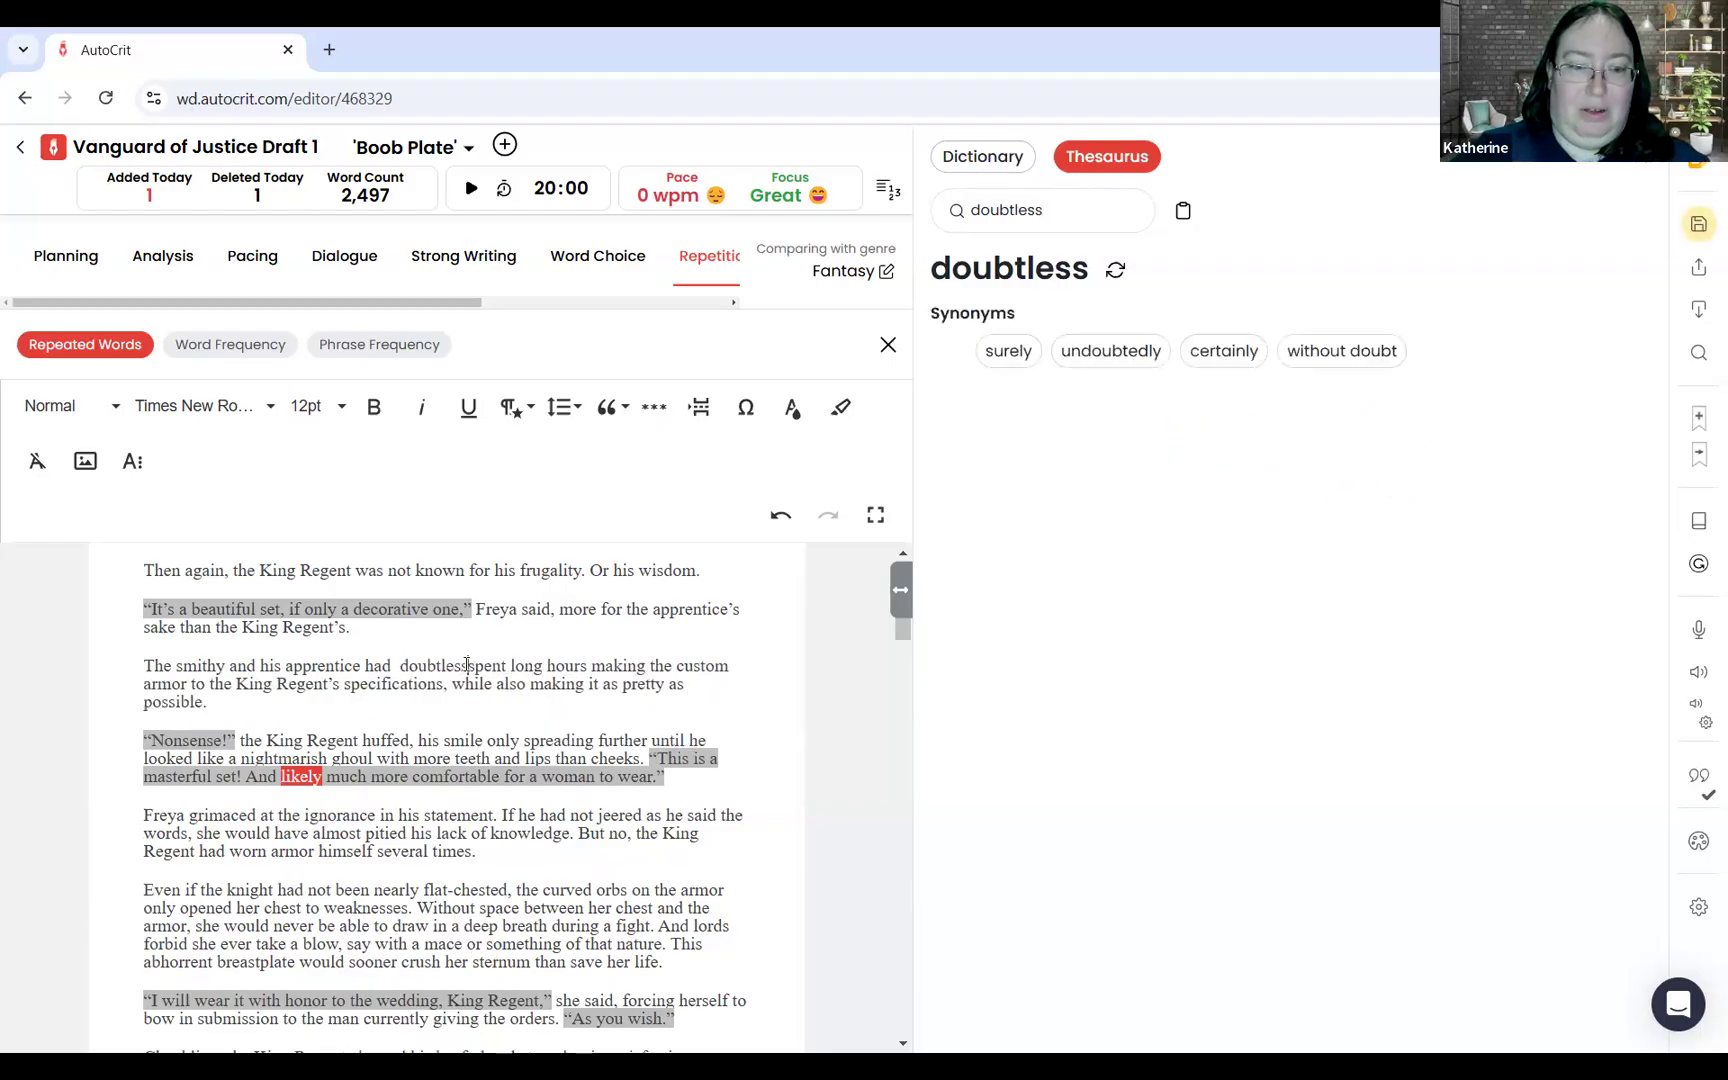
{"action": "key", "text": "Left"}
{"action": "key", "text": "Left"}
{"action": "key", "text": "Left"}
{"action": "key", "text": "Left"}
{"action": "key", "text": "Left"}
{"action": "key", "text": "Left"}
{"action": "key", "text": "Left"}
{"action": "key", "text": "Left"}
{"action": "key", "text": "Left"}
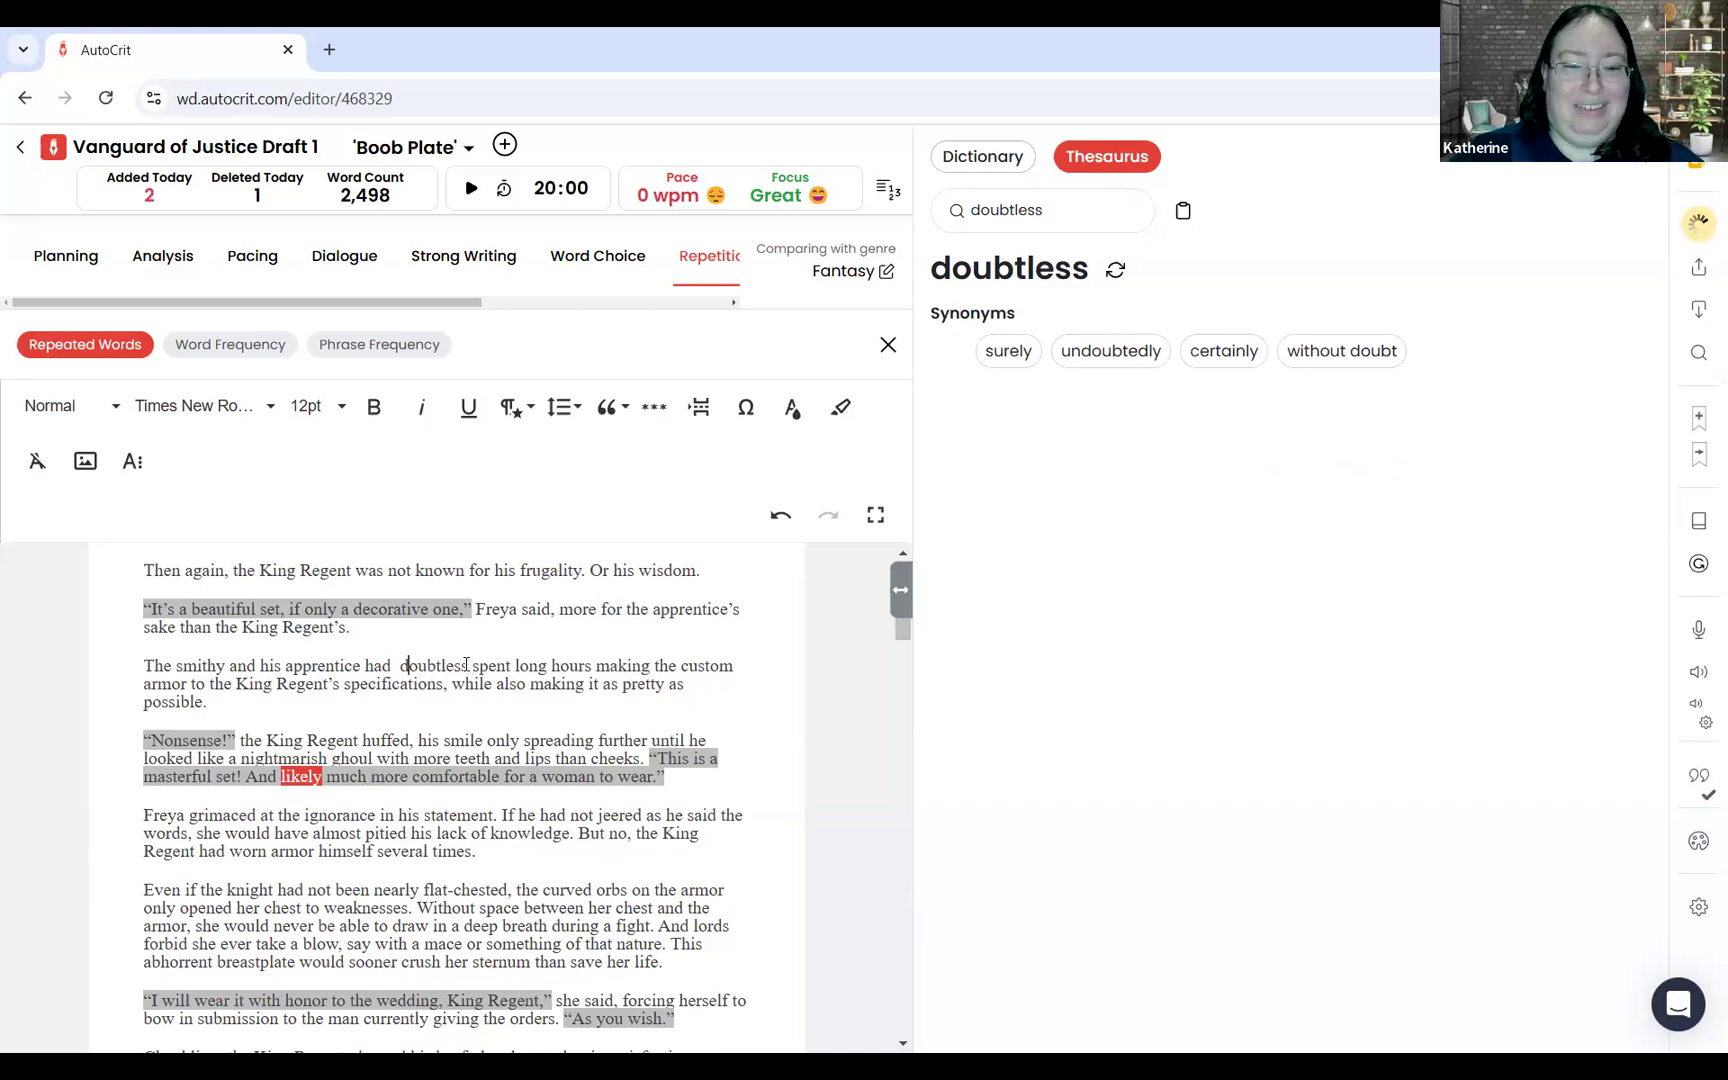
{"action": "key", "text": "BackSpace"}
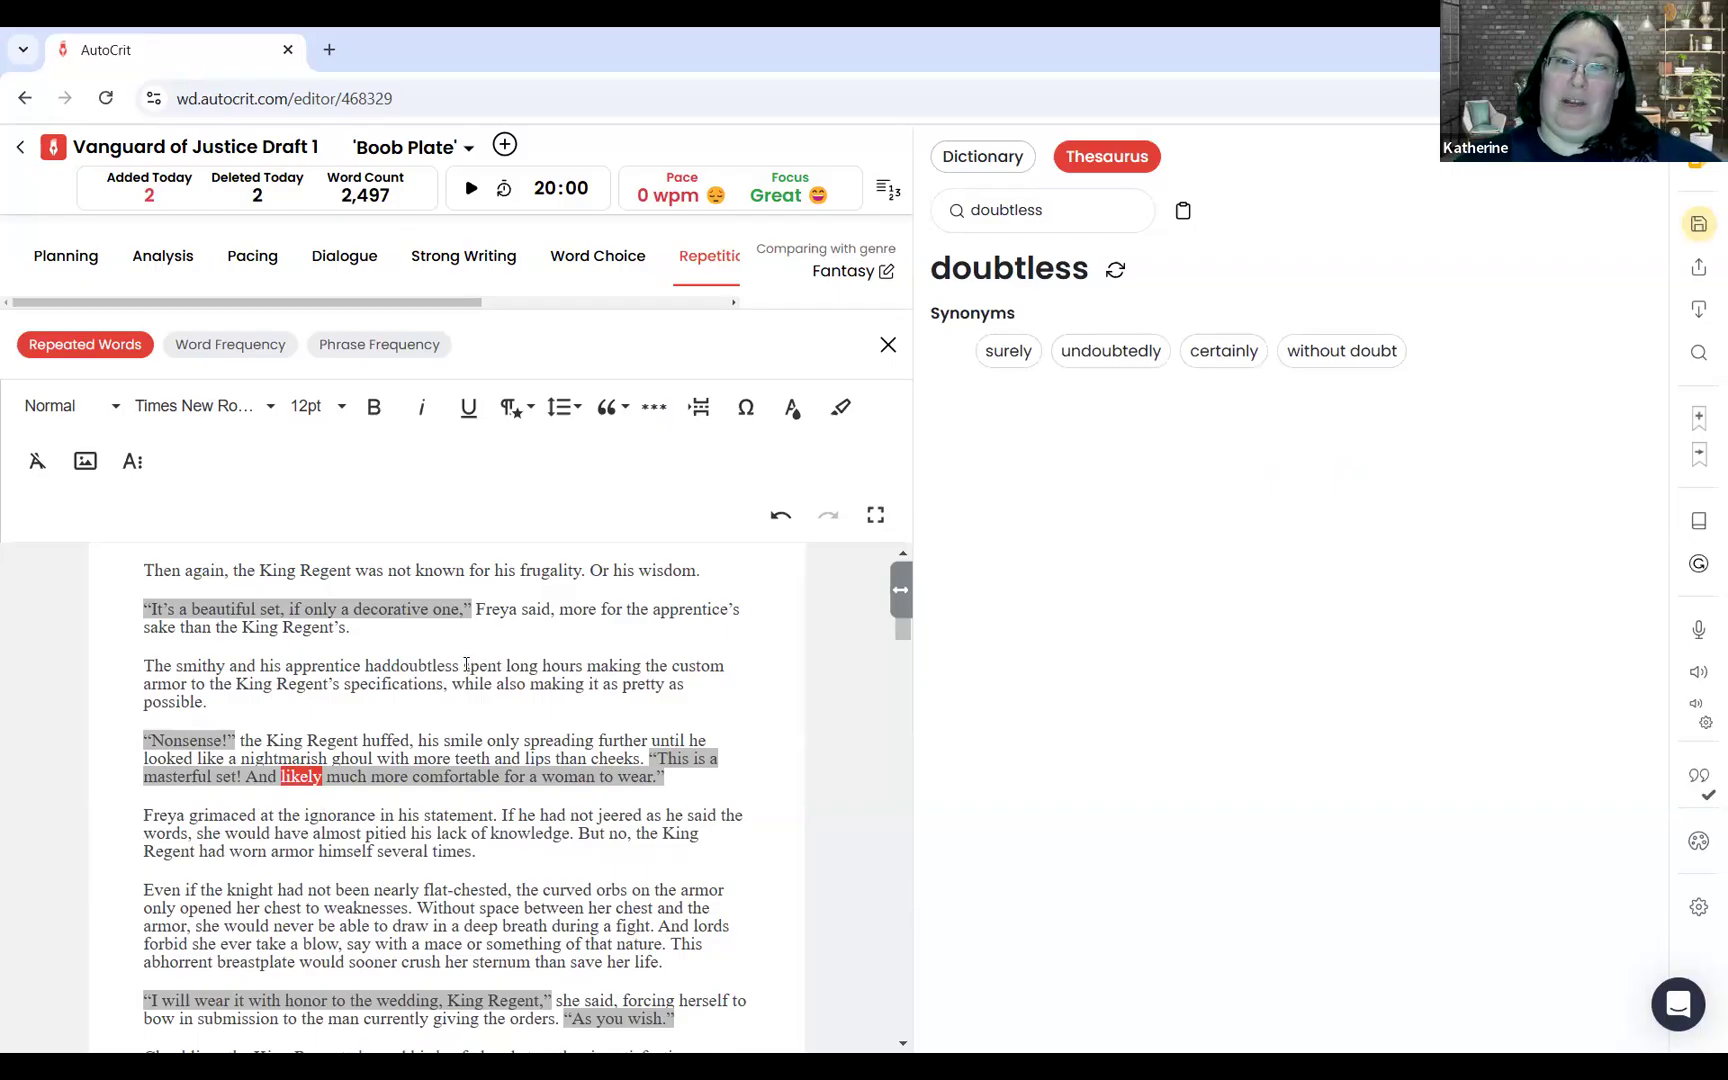
{"action": "key", "text": "Down"}
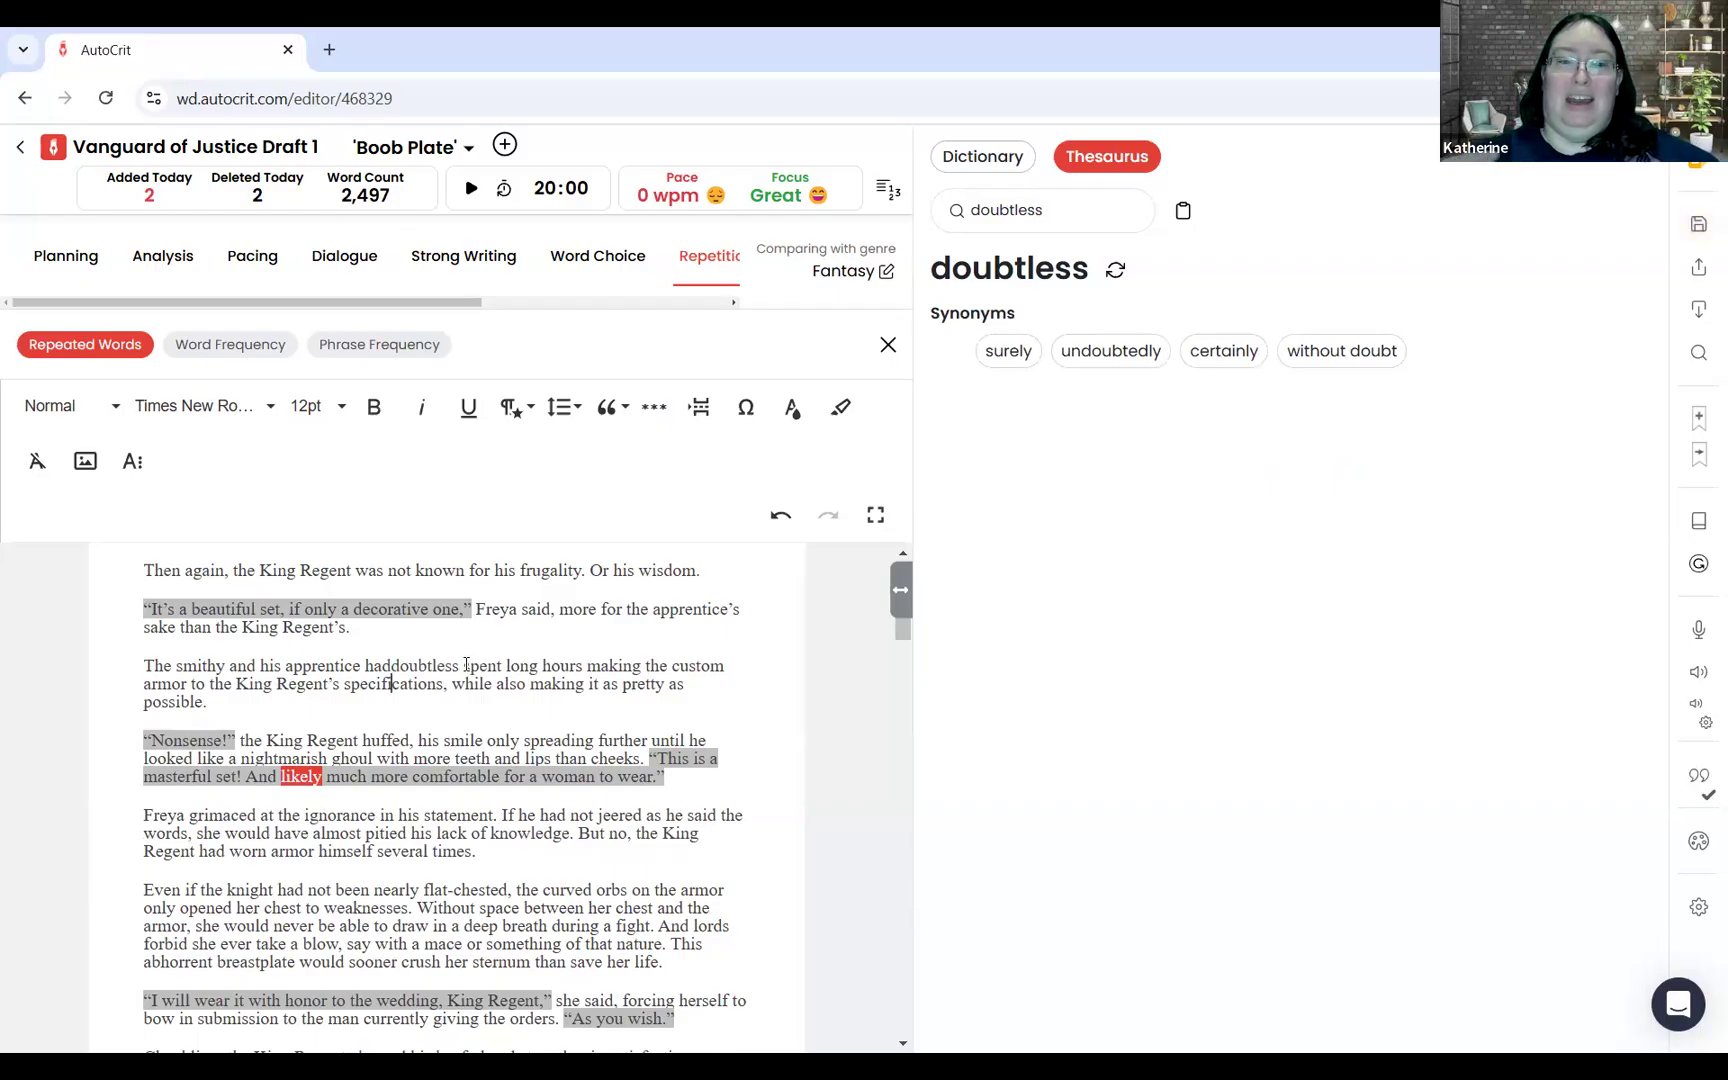
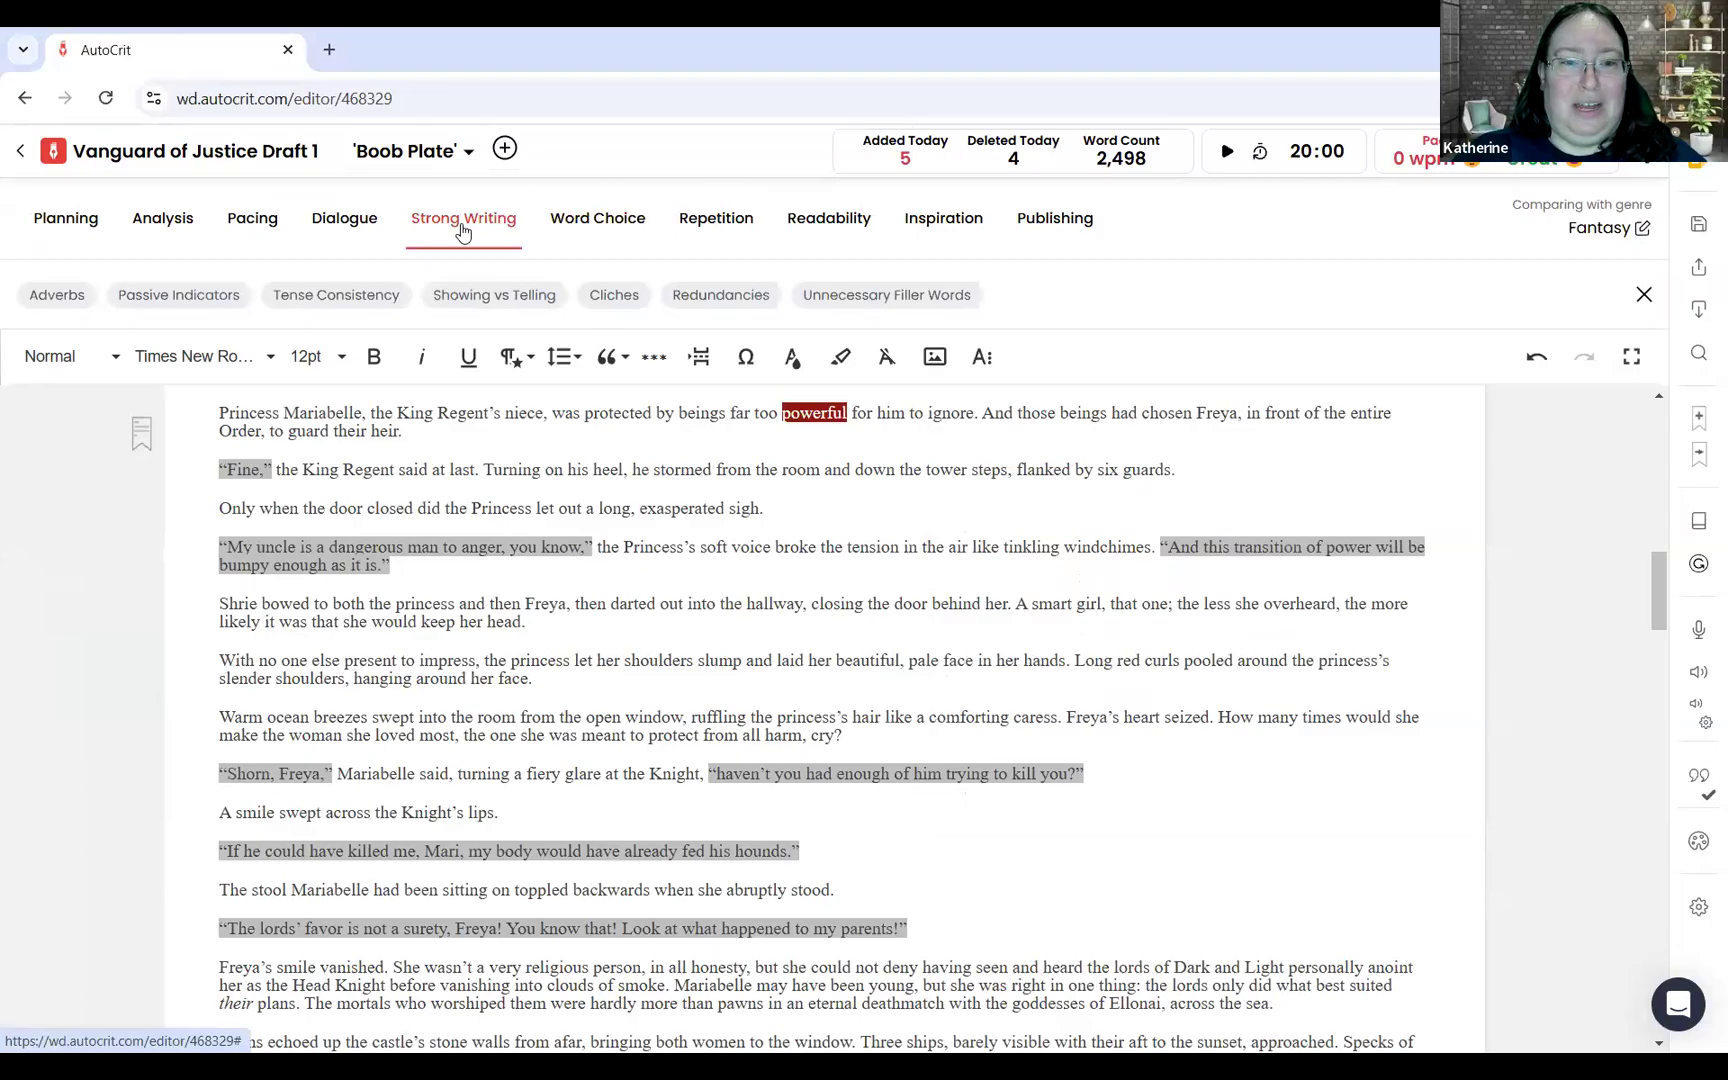
Step: Leave the current draft without saving, open the project "Splitting Dawn Querying to XYZ Agent" and run its Redundancies report
{"action": "left_click", "coordinate": [729, 300]}
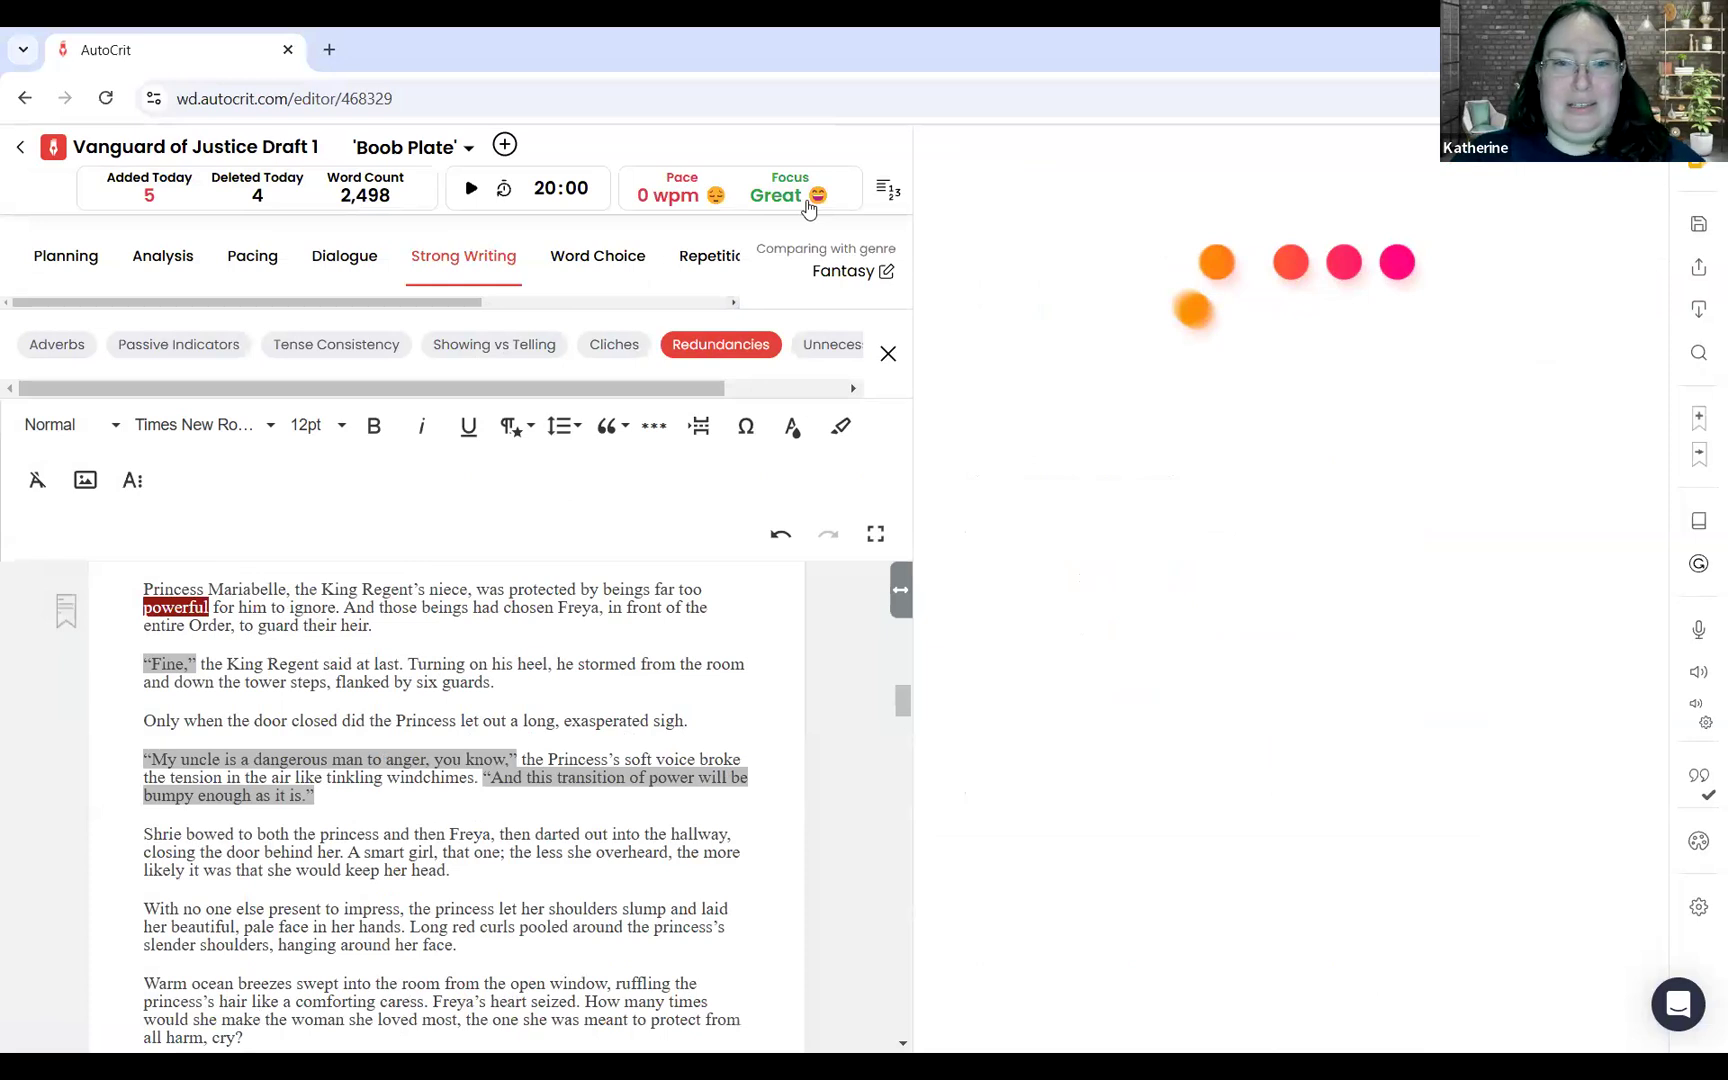
{"action": "left_click", "coordinate": [25, 150]}
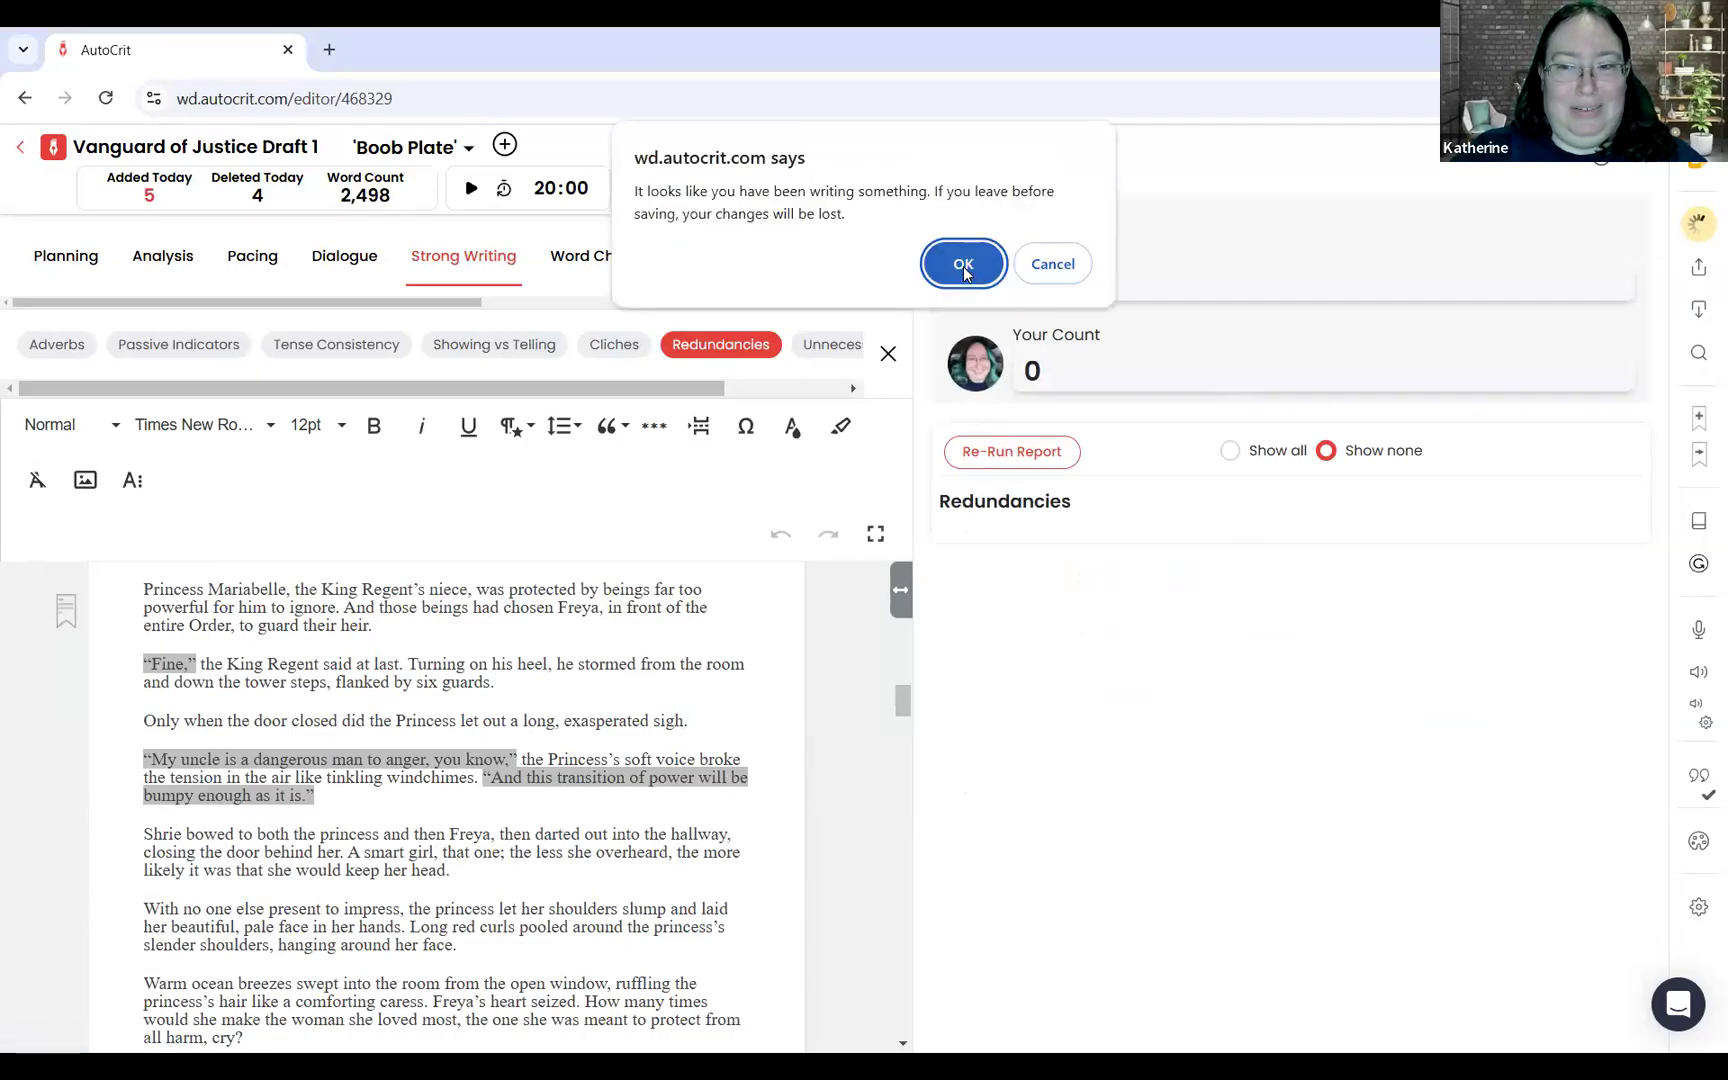
{"action": "left_click", "coordinate": [965, 268]}
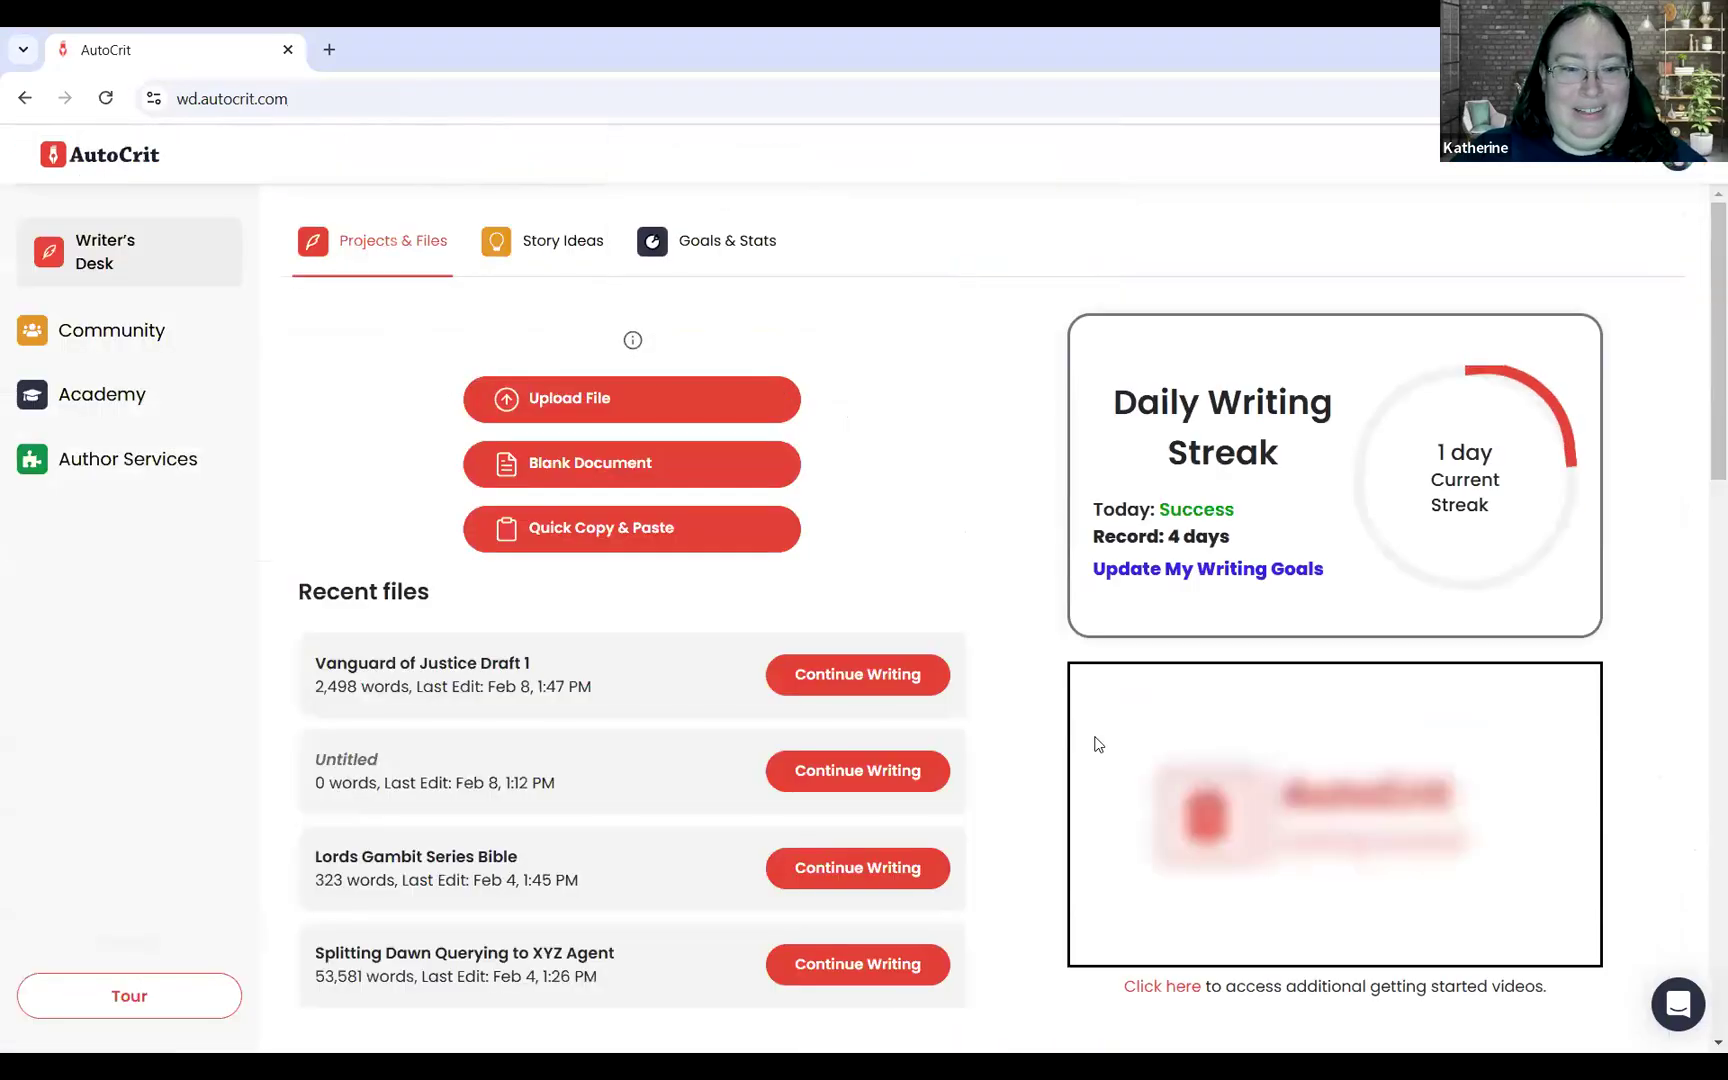
{"action": "left_click", "coordinate": [912, 963]}
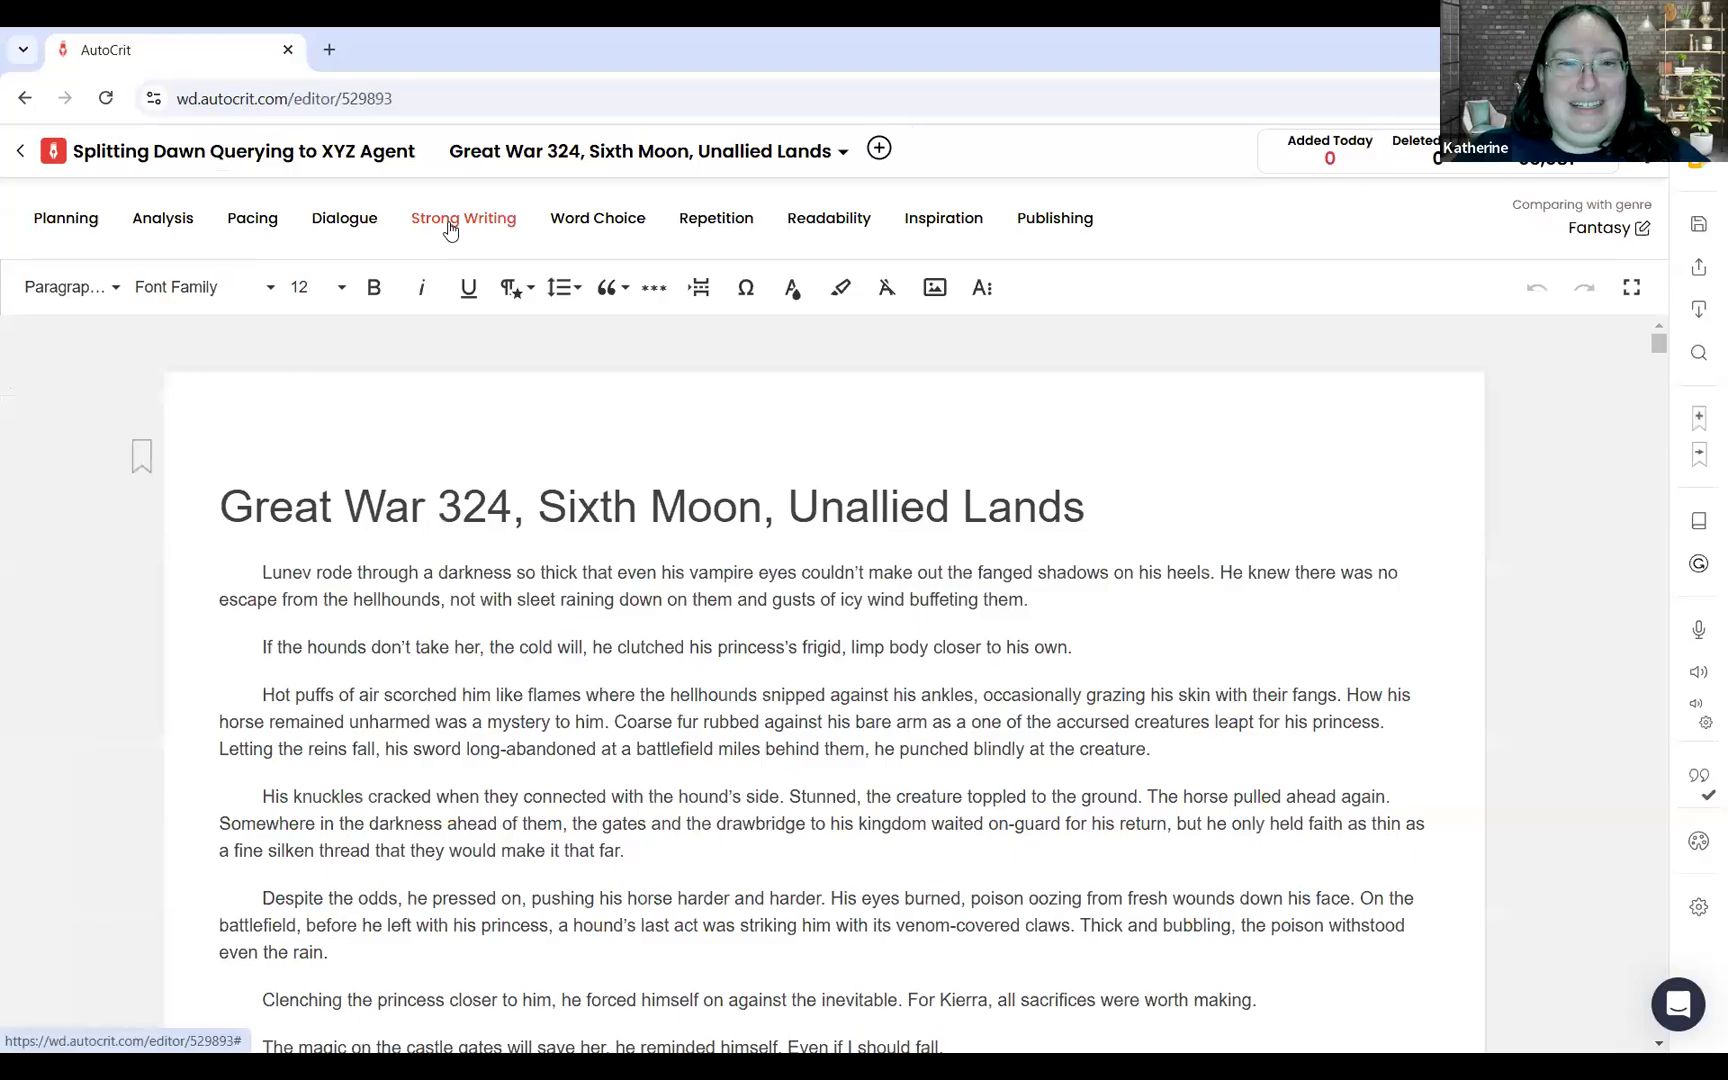
{"action": "left_click", "coordinate": [447, 224]}
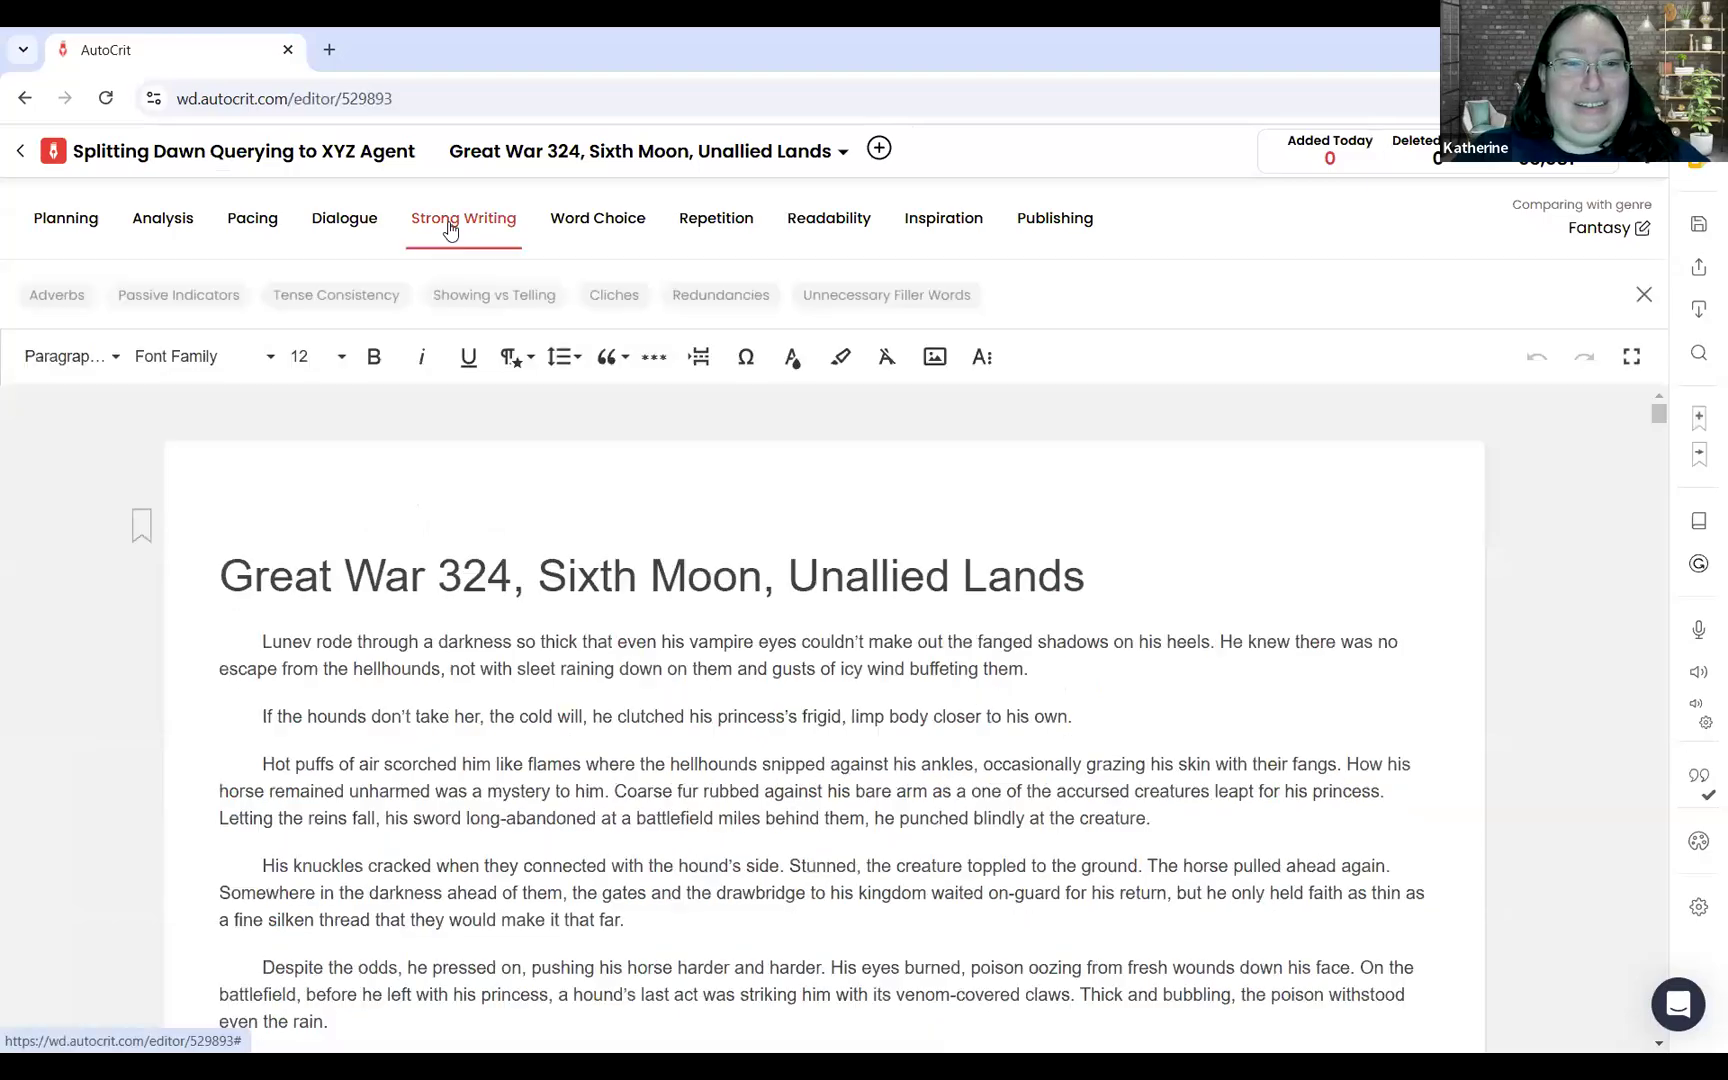
{"action": "left_click", "coordinate": [716, 295]}
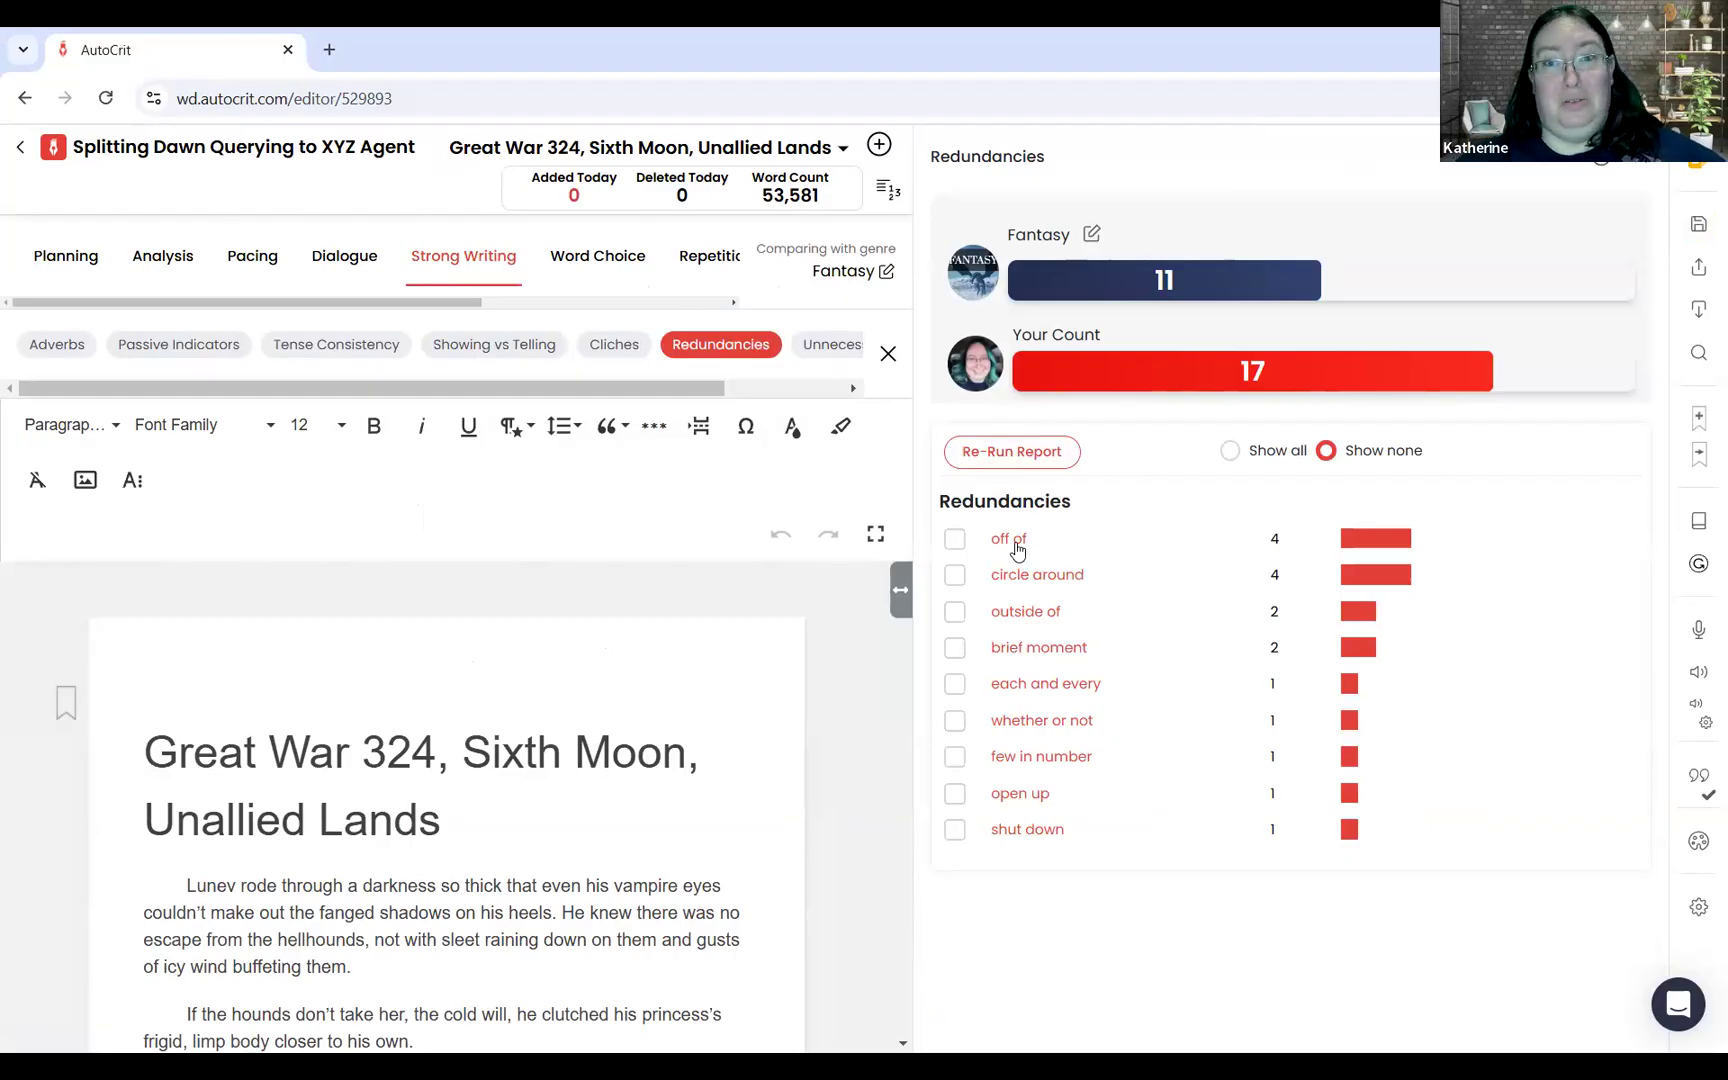
Step: Locate the redundancy "each and every" and shorten it to "every" after "such a mortifying extent"
{"action": "left_click", "coordinate": [1045, 685]}
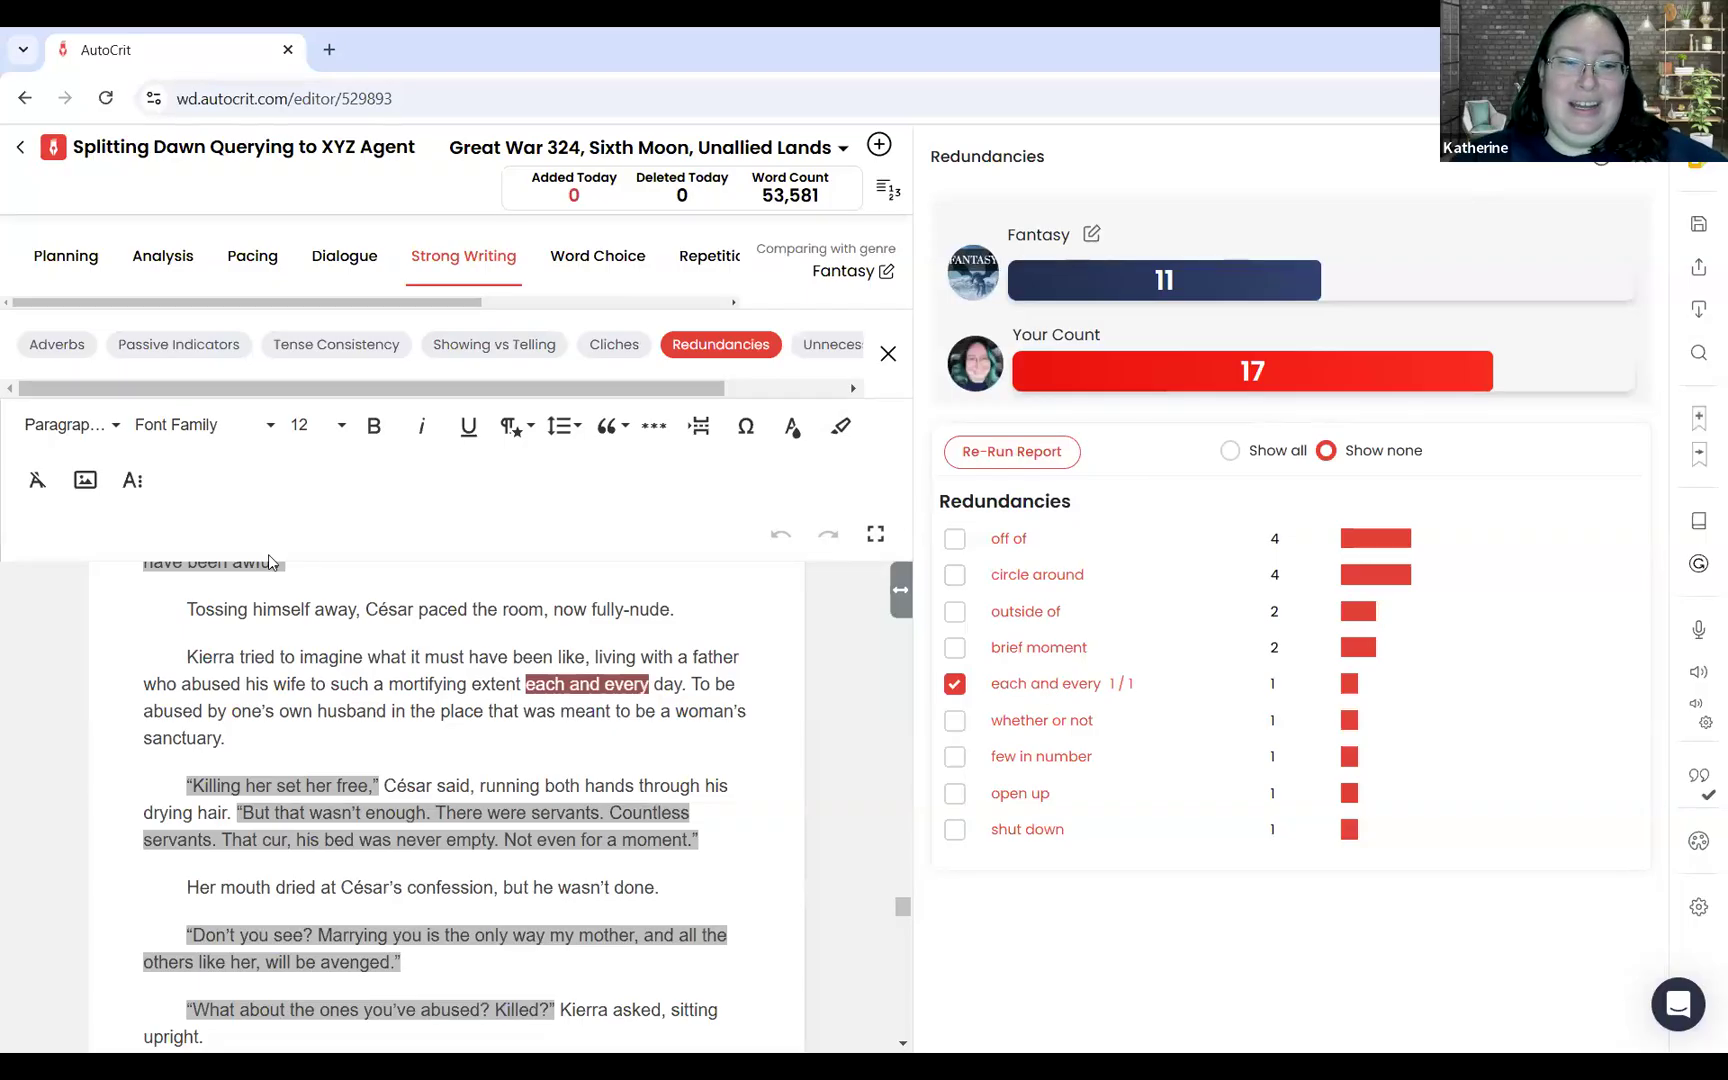
{"action": "left_click", "coordinate": [391, 684]}
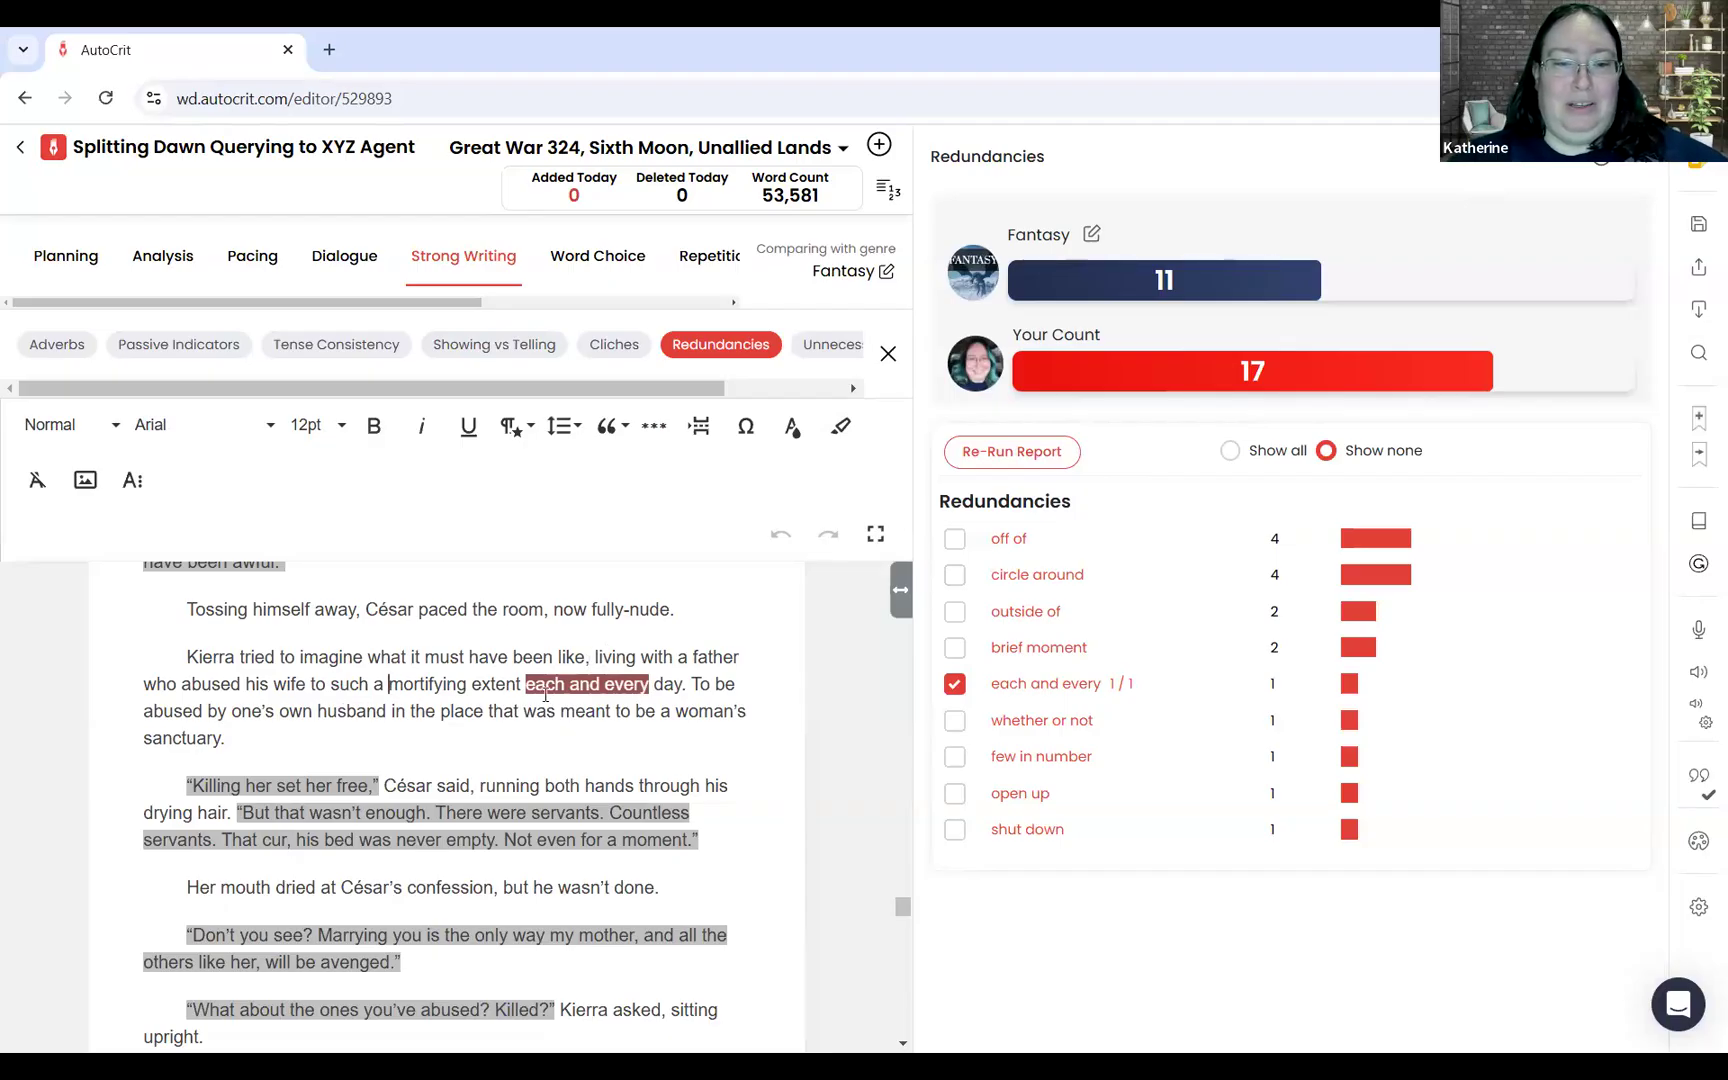
{"action": "mouse_move", "coordinate": [524, 684]}
{"action": "left_mouse_down"}
{"action": "mouse_move", "coordinate": [612, 684]}
{"action": "mouse_move", "coordinate": [530, 678]}
{"action": "left_mouse_up"}
{"action": "key", "text": "BackSpace"}
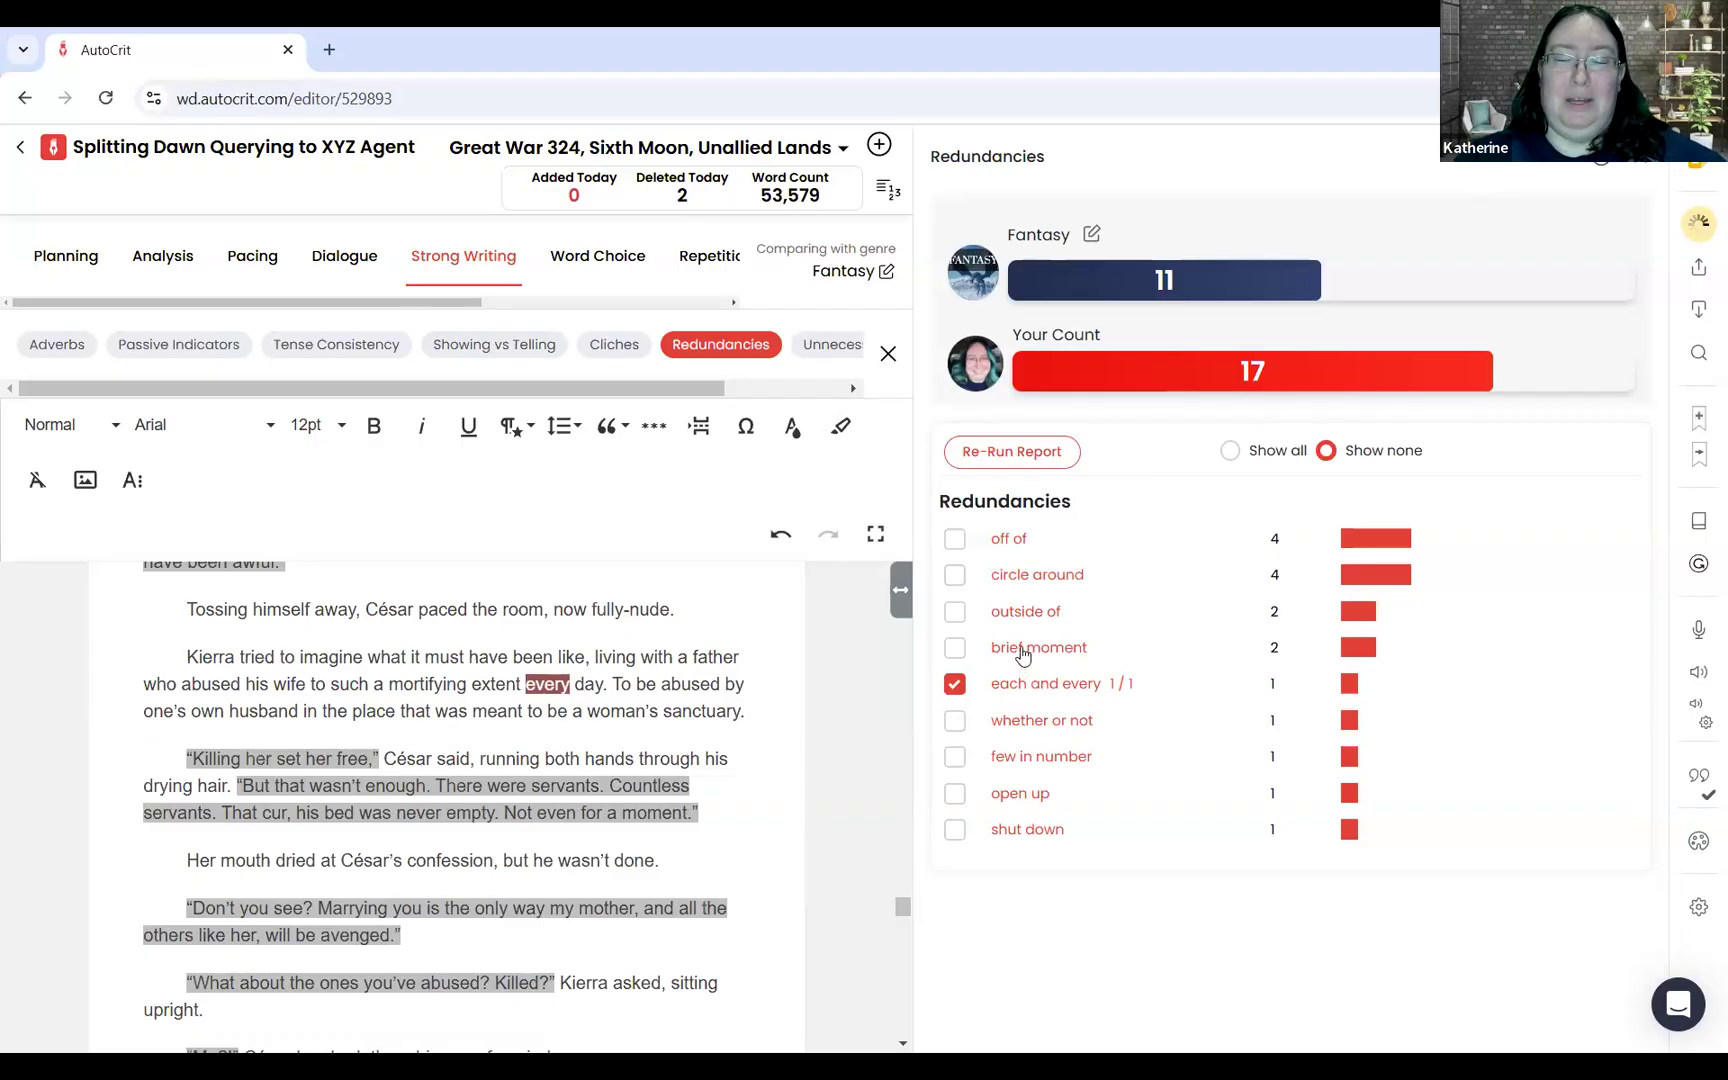
Step: Go to the second occurrence of "brief moment" and replace "moment" with "glimpse" in the paragraph beginning "Those gates brought"
{"action": "left_click", "coordinate": [1022, 650]}
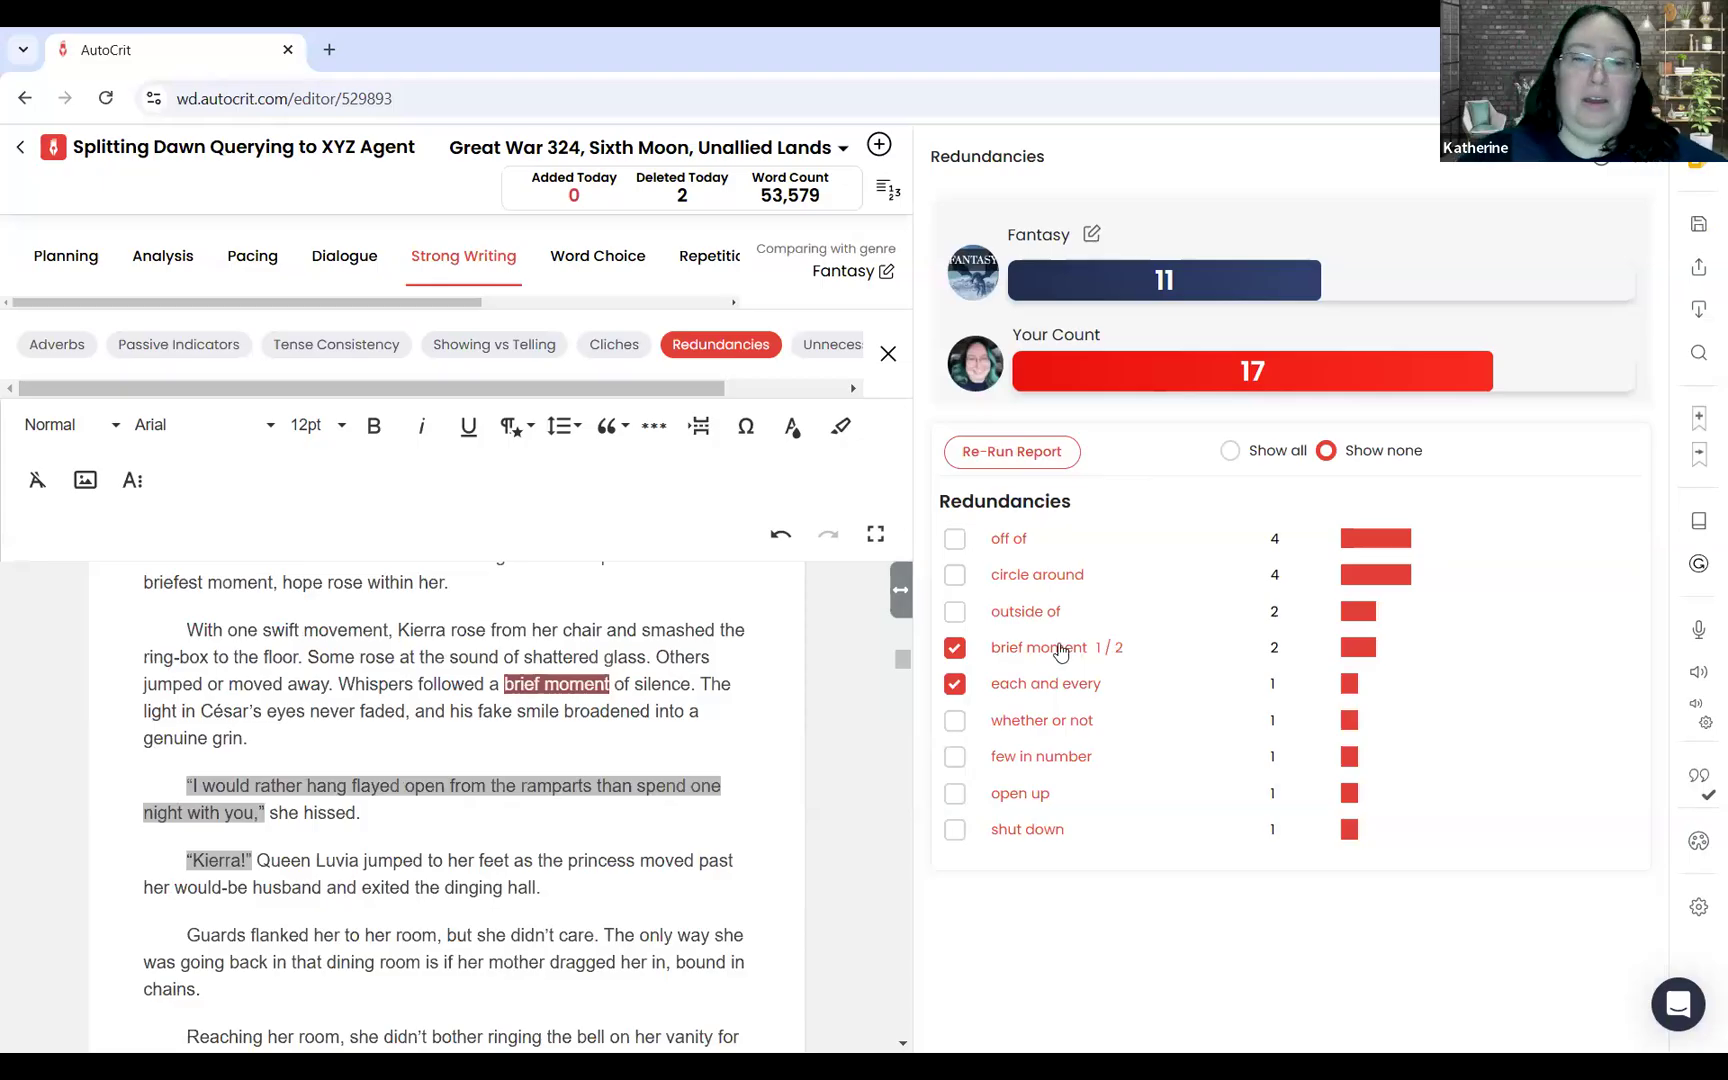
{"action": "left_click", "coordinate": [1061, 652]}
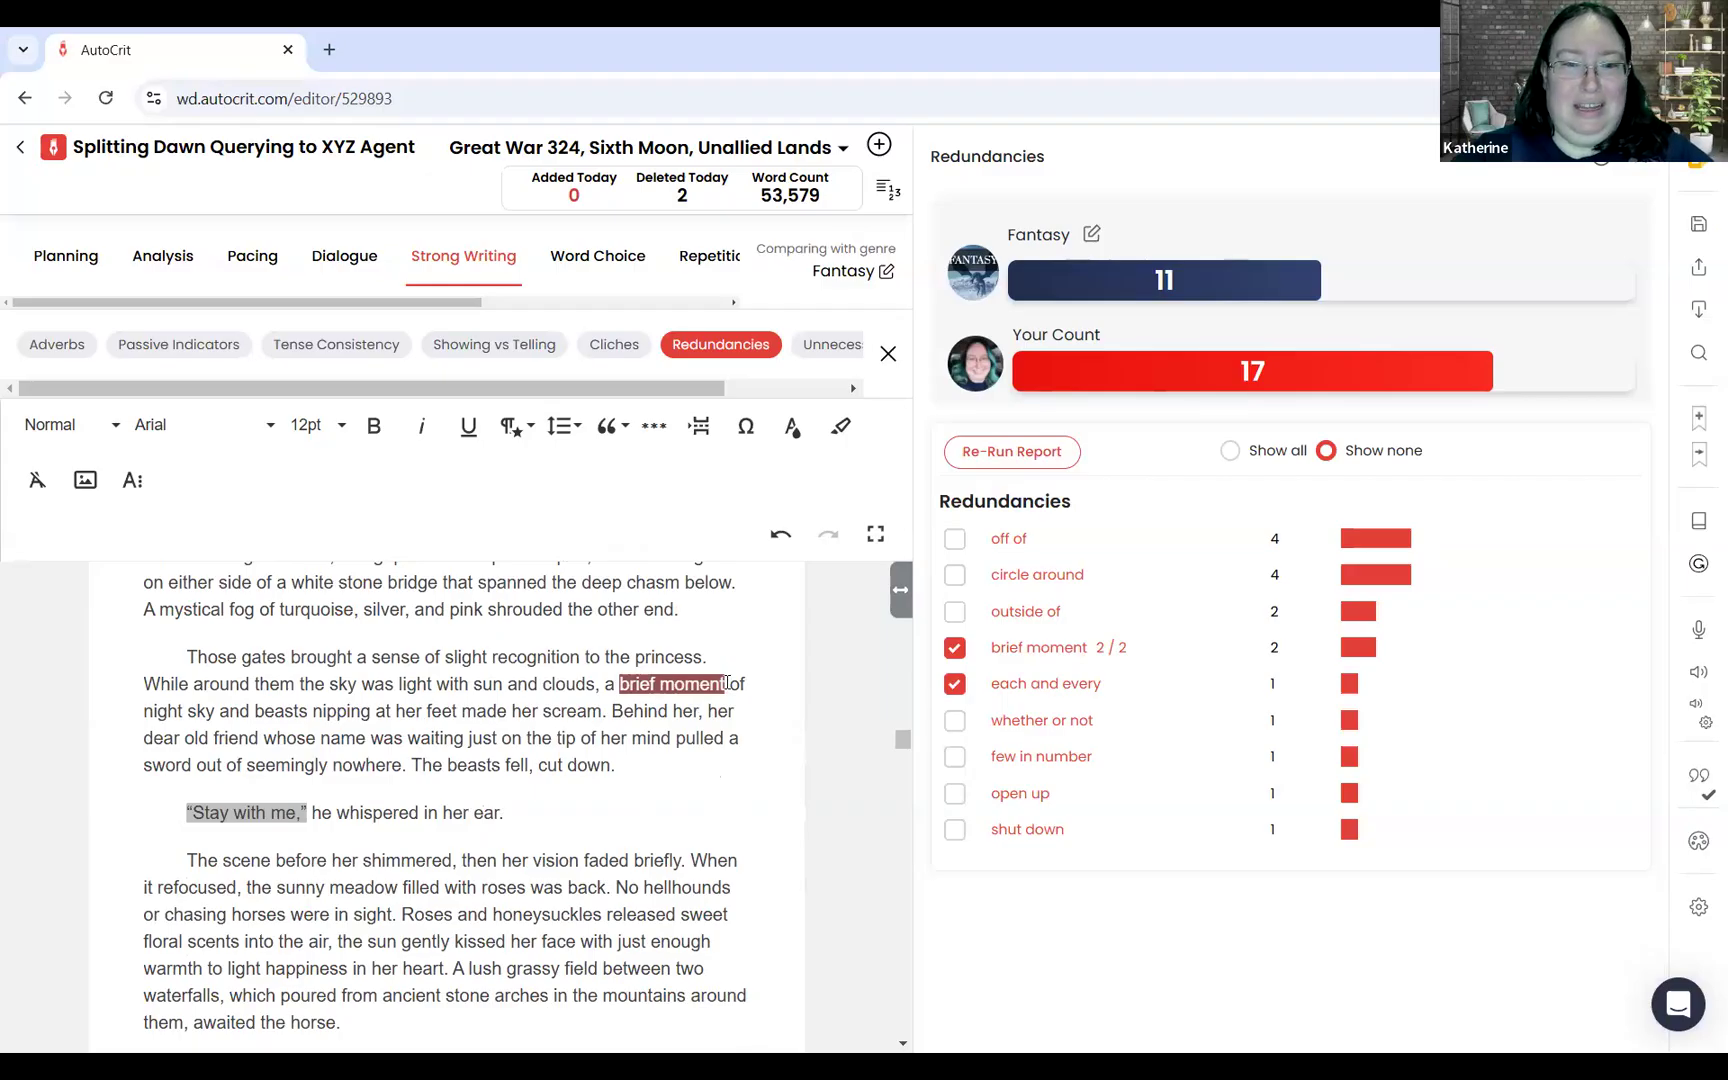
{"action": "key", "text": "BackSpace"}
{"action": "key", "text": "BackSpace"}
{"action": "key", "text": "BackSpace"}
{"action": "key", "text": "BackSpace"}
{"action": "key", "text": "BackSpace"}
{"action": "key", "text": "BackSpace"}
{"action": "type", "text": "glimpse"}
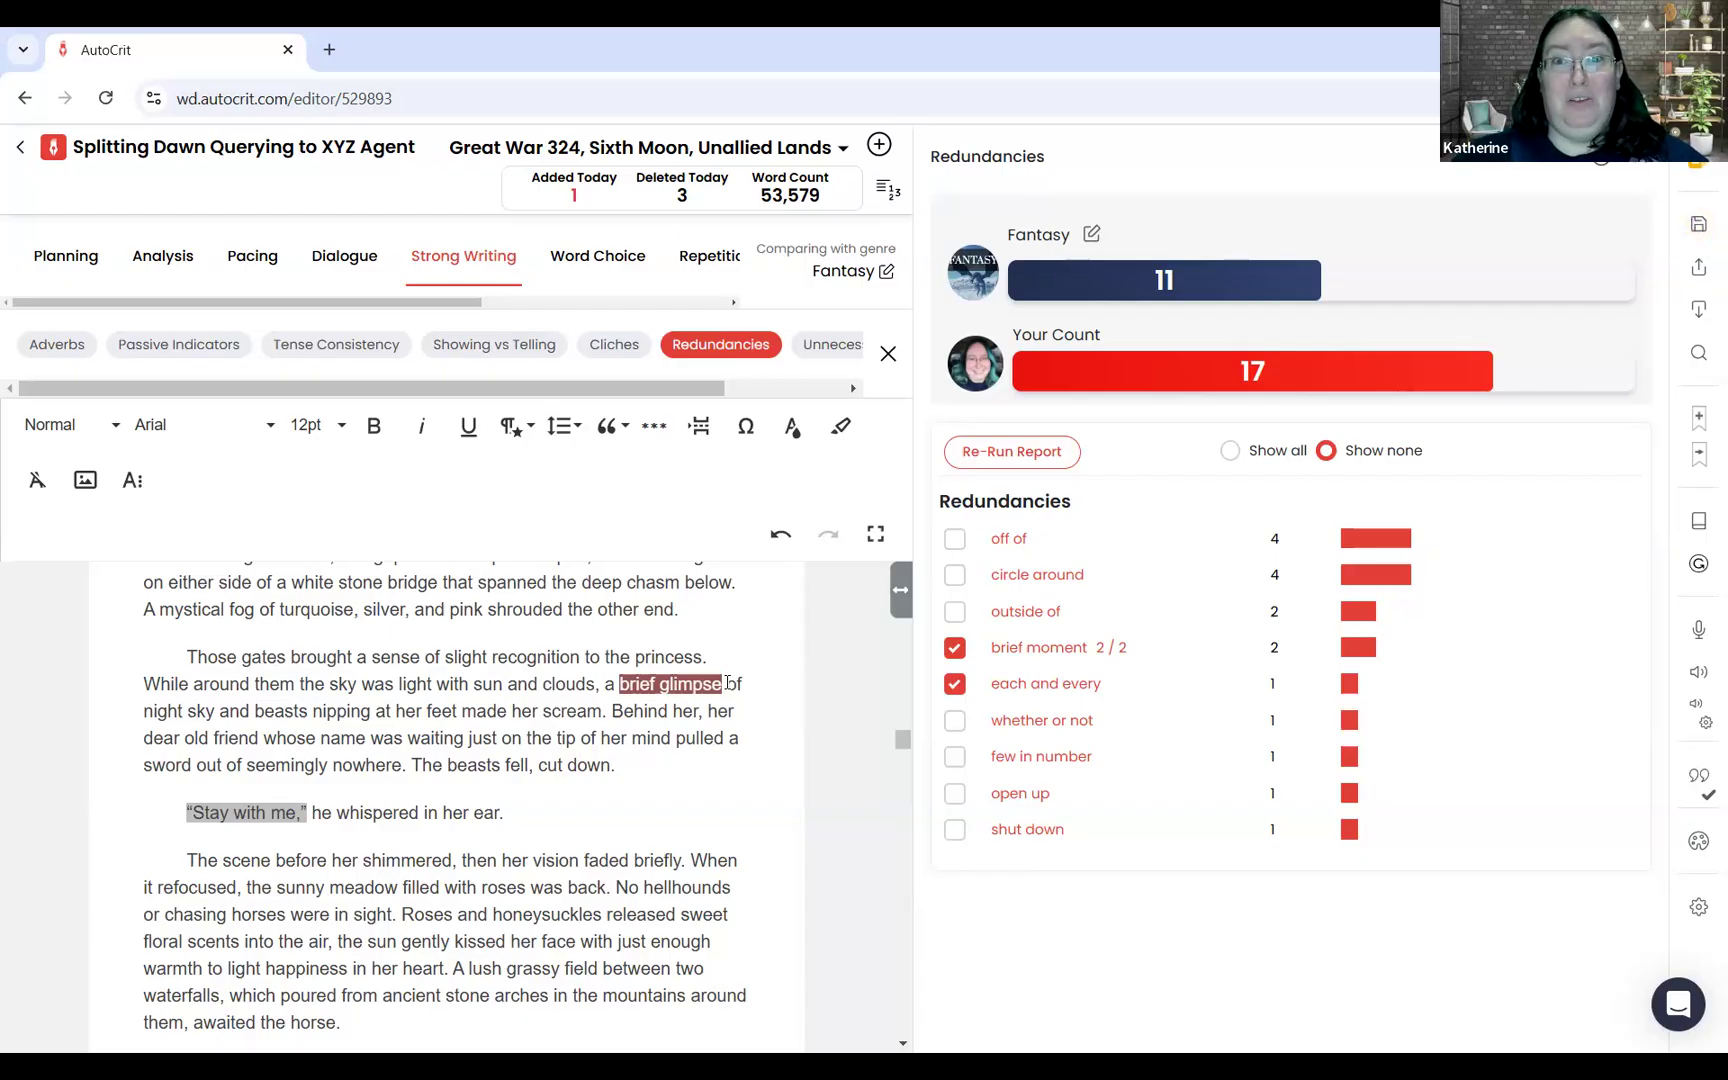
Step: Open the support article on Redundancies, read its examples, exception and bottom line, and return to the manuscript
{"action": "left_click", "coordinate": [1679, 1006]}
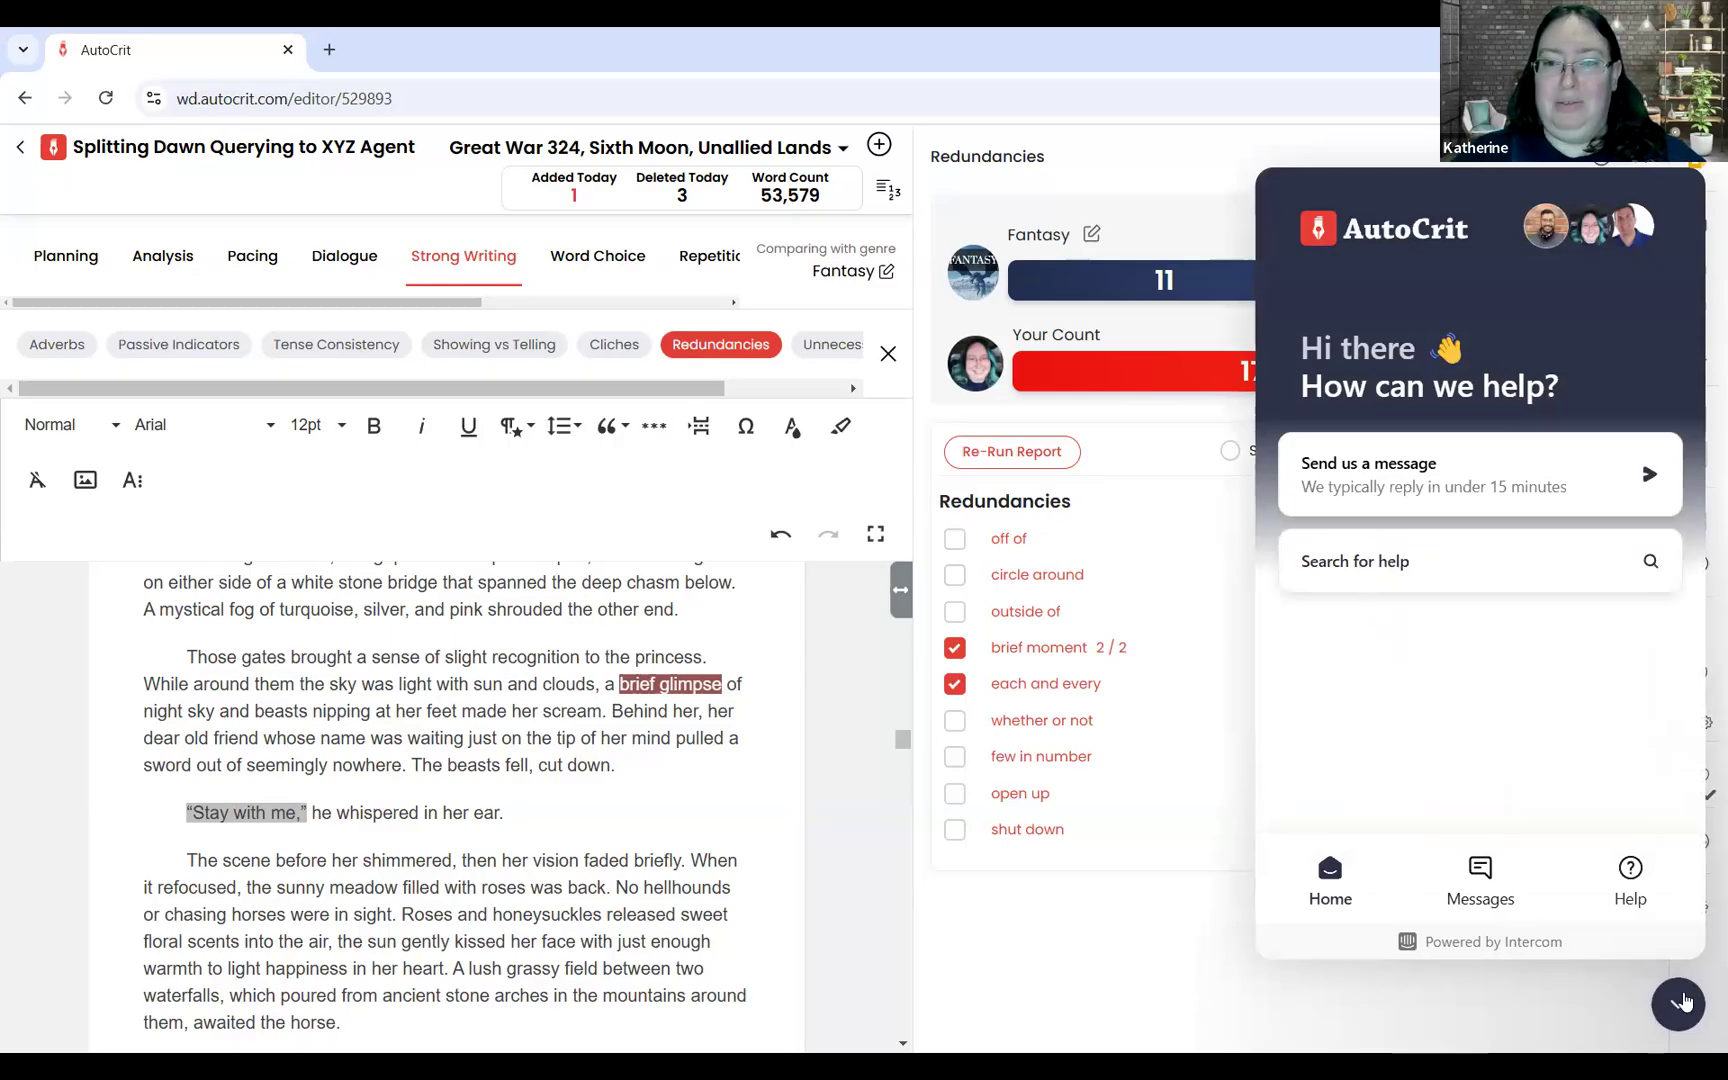
{"action": "left_click", "coordinate": [1679, 1004]}
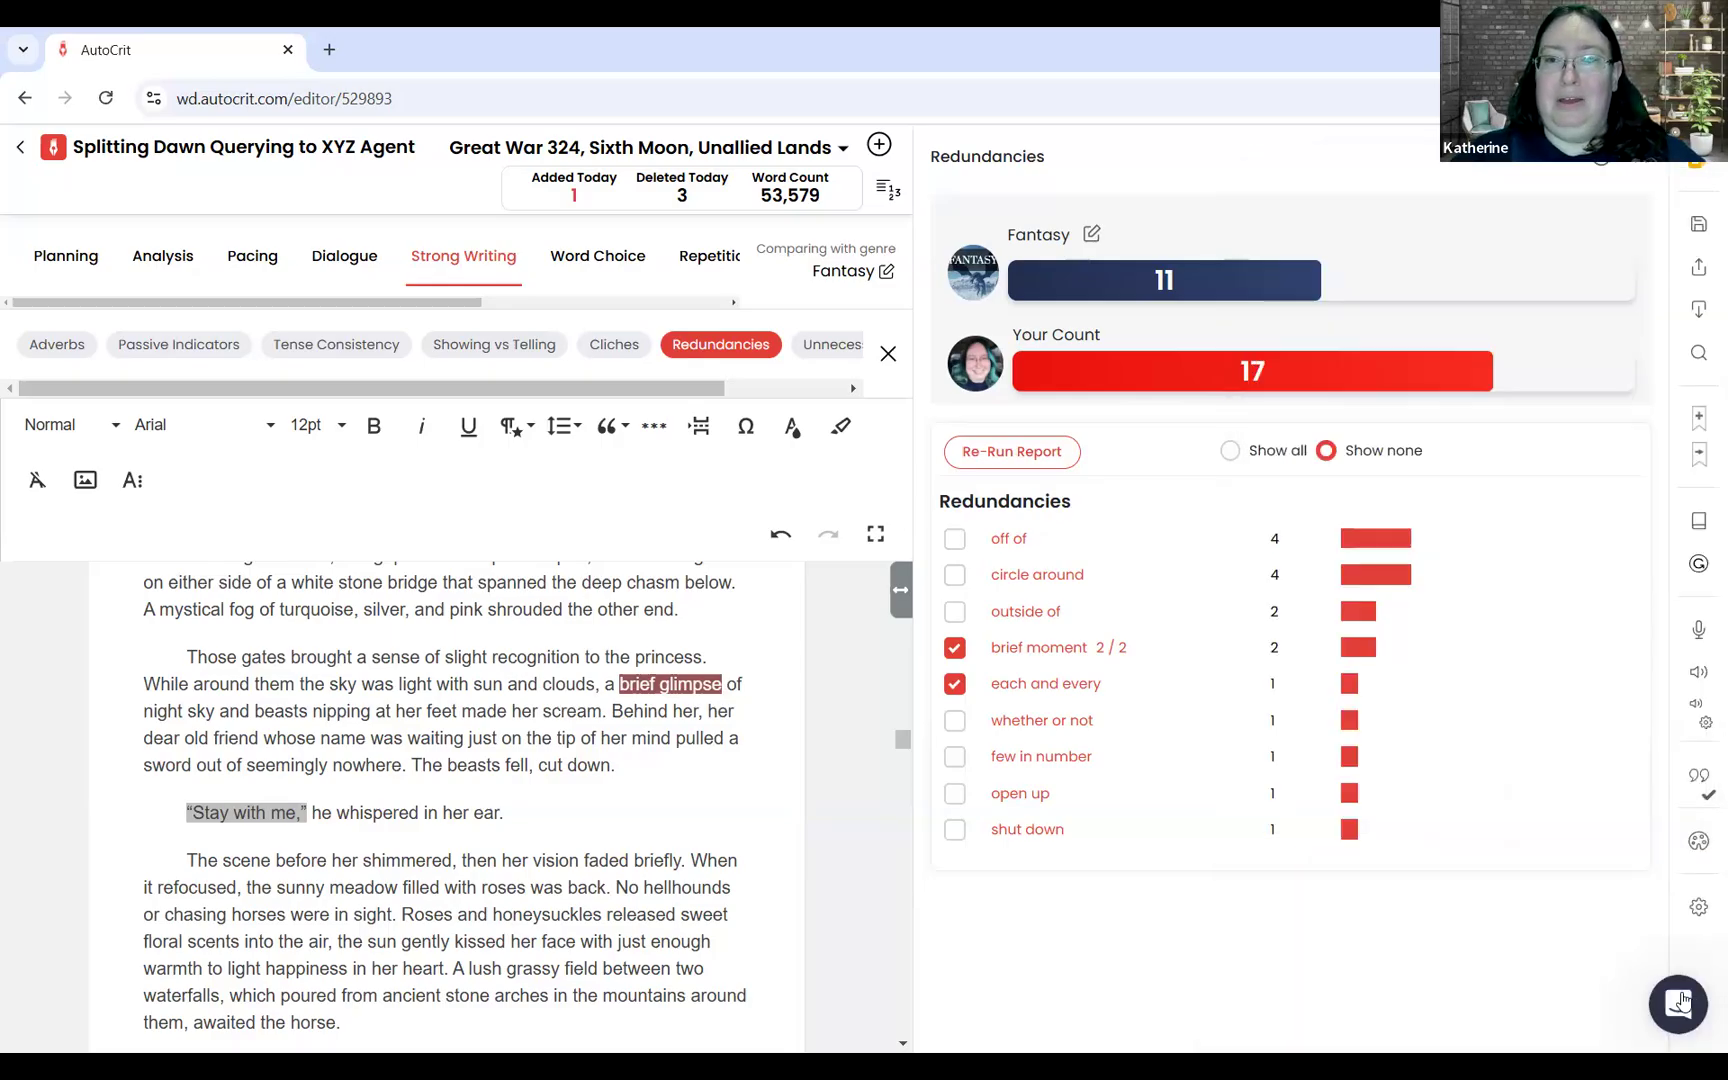
{"action": "left_click", "coordinate": [1602, 170]}
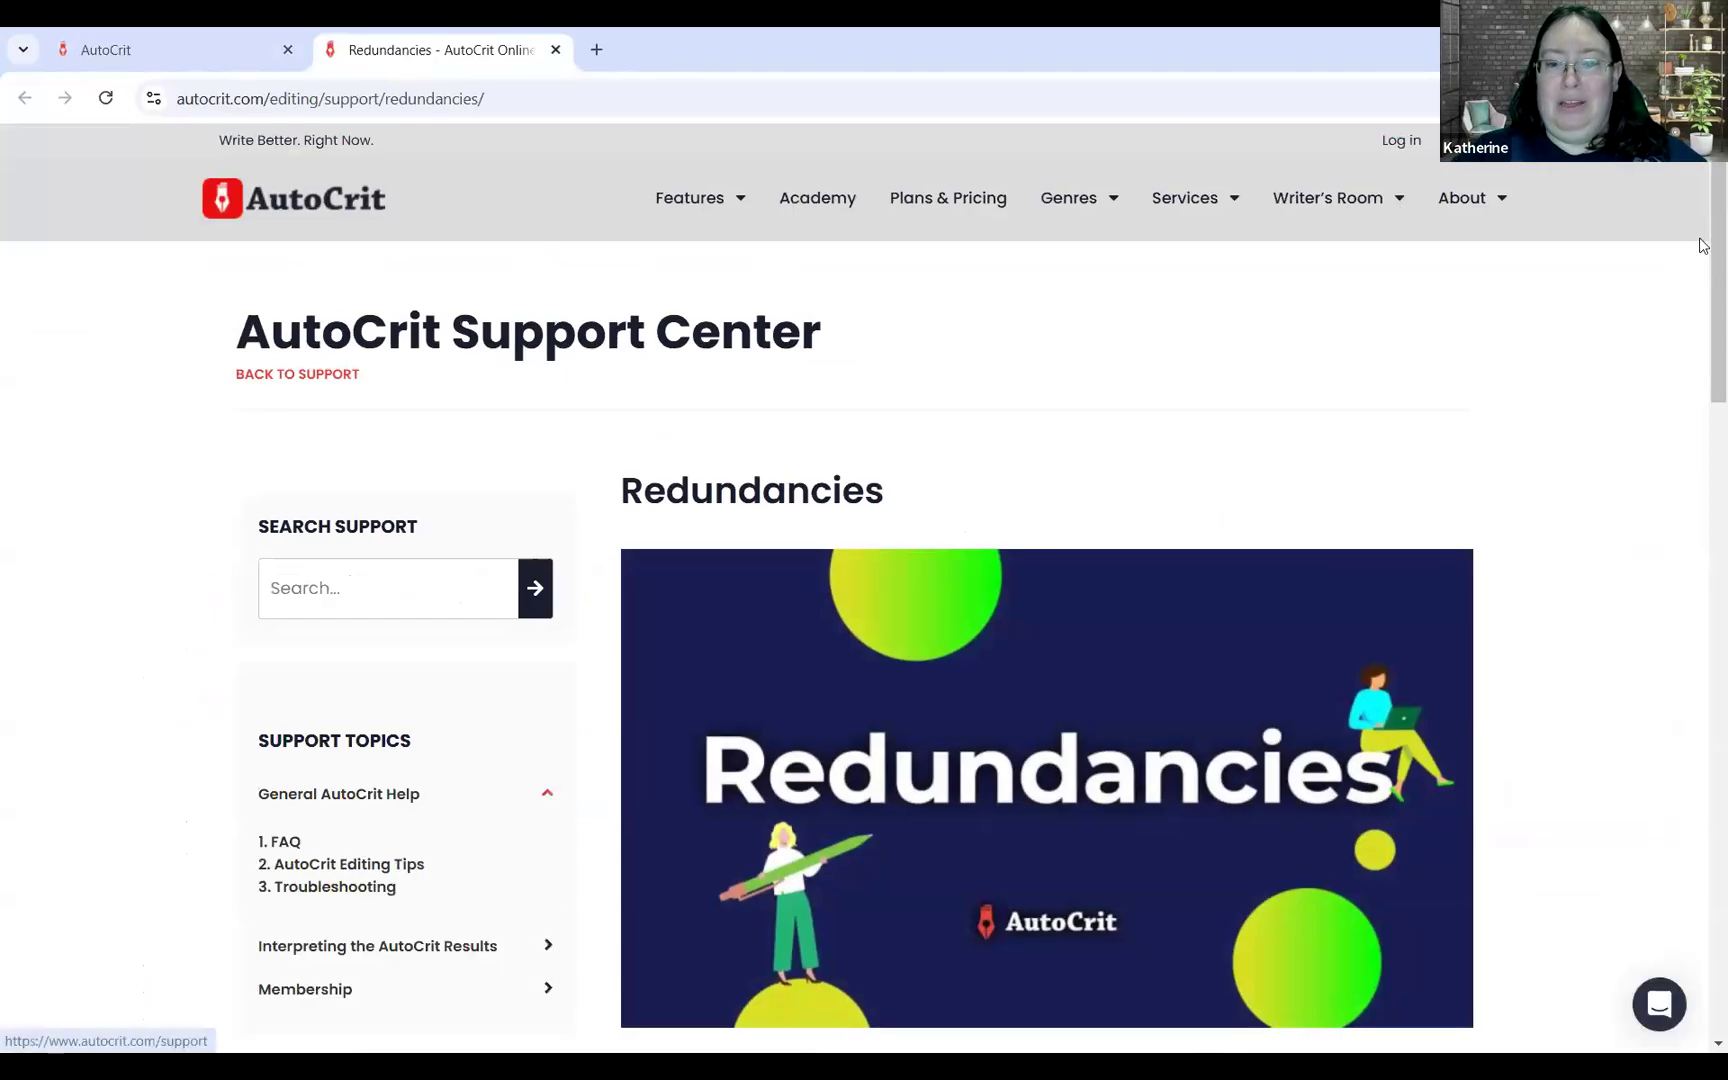
{"action": "scroll", "coordinate": [1703, 347], "scroll_direction": "down", "scroll_amount": 3}
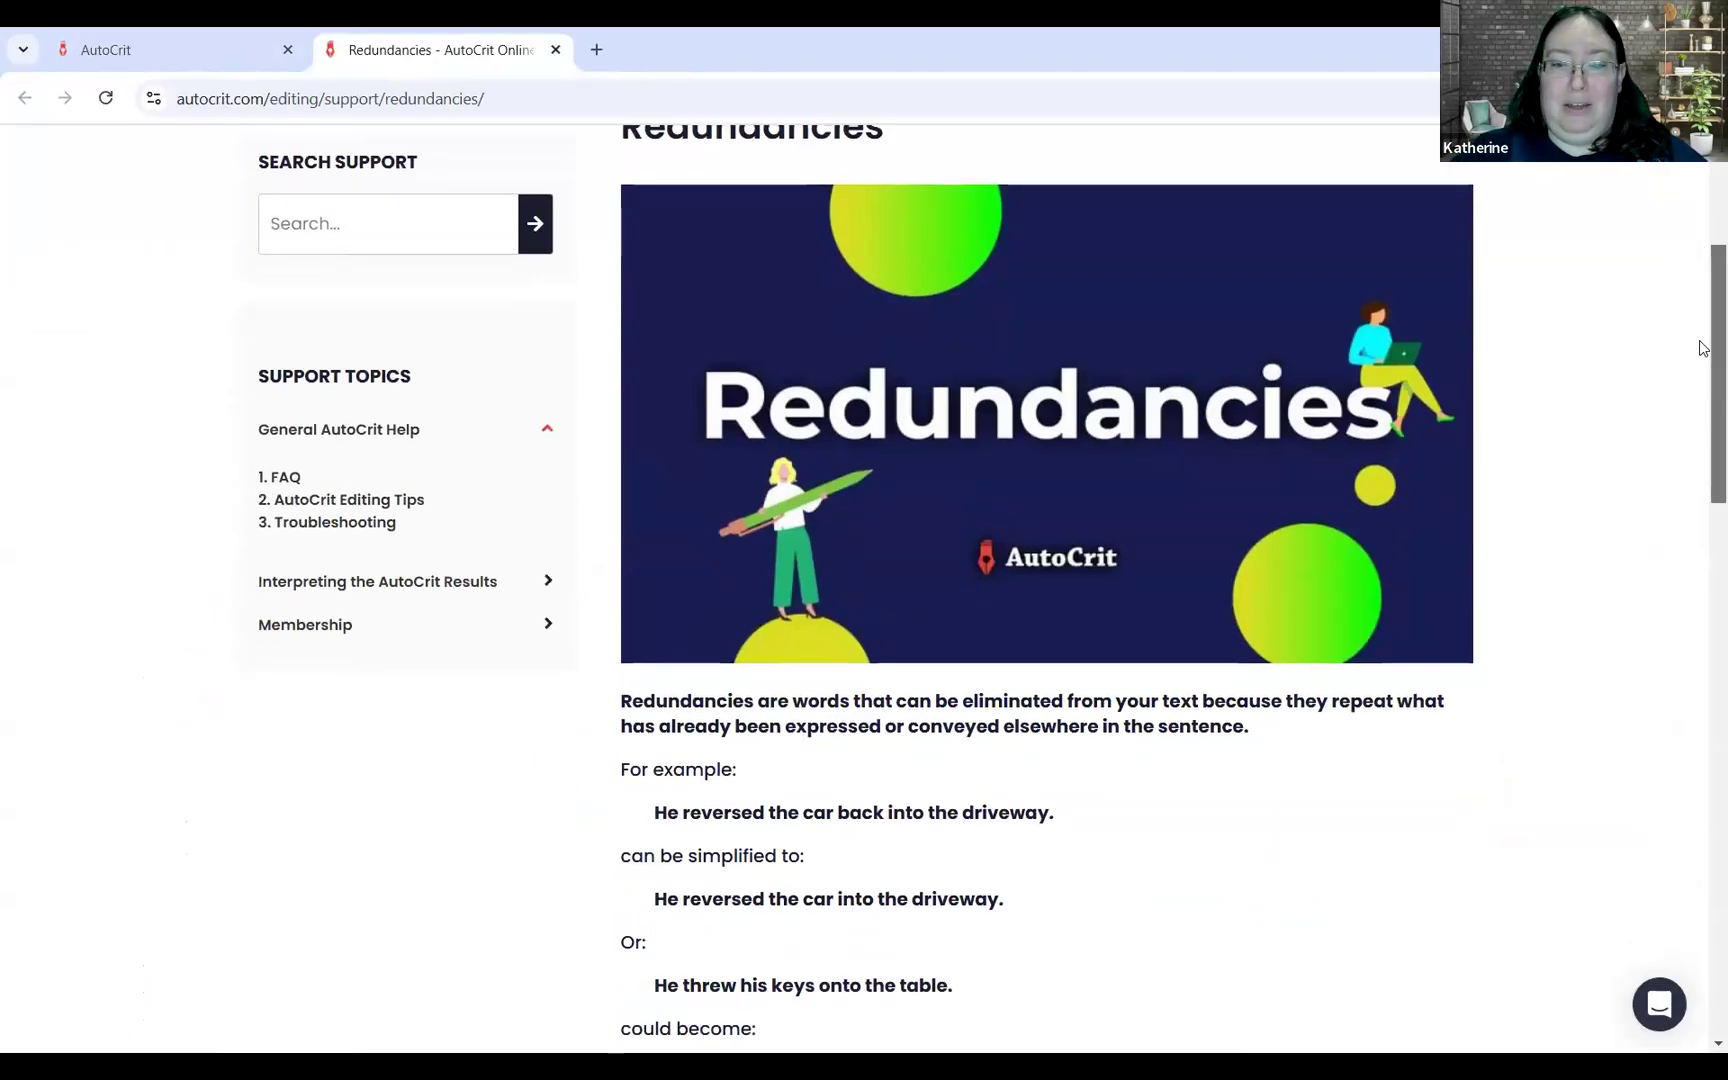
{"action": "scroll", "coordinate": [1702, 380], "scroll_direction": "down", "scroll_amount": 5}
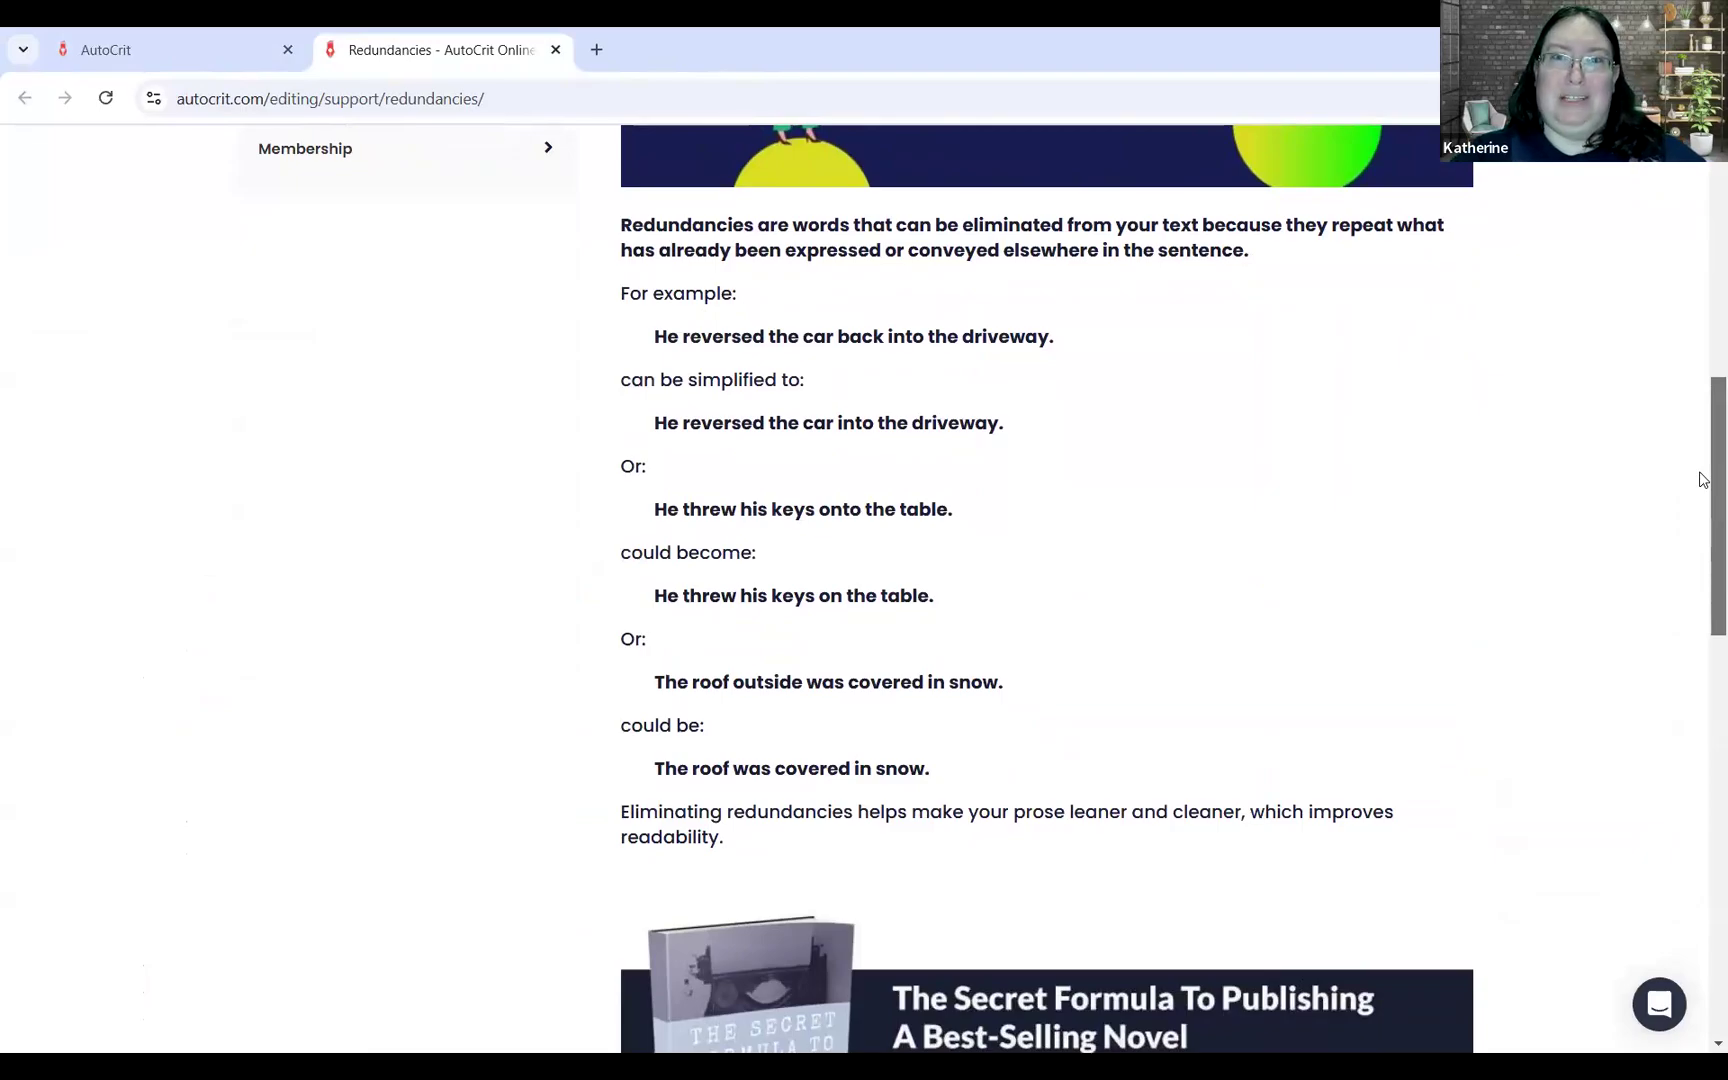
{"action": "scroll", "coordinate": [1703, 480], "scroll_direction": "down", "scroll_amount": 8}
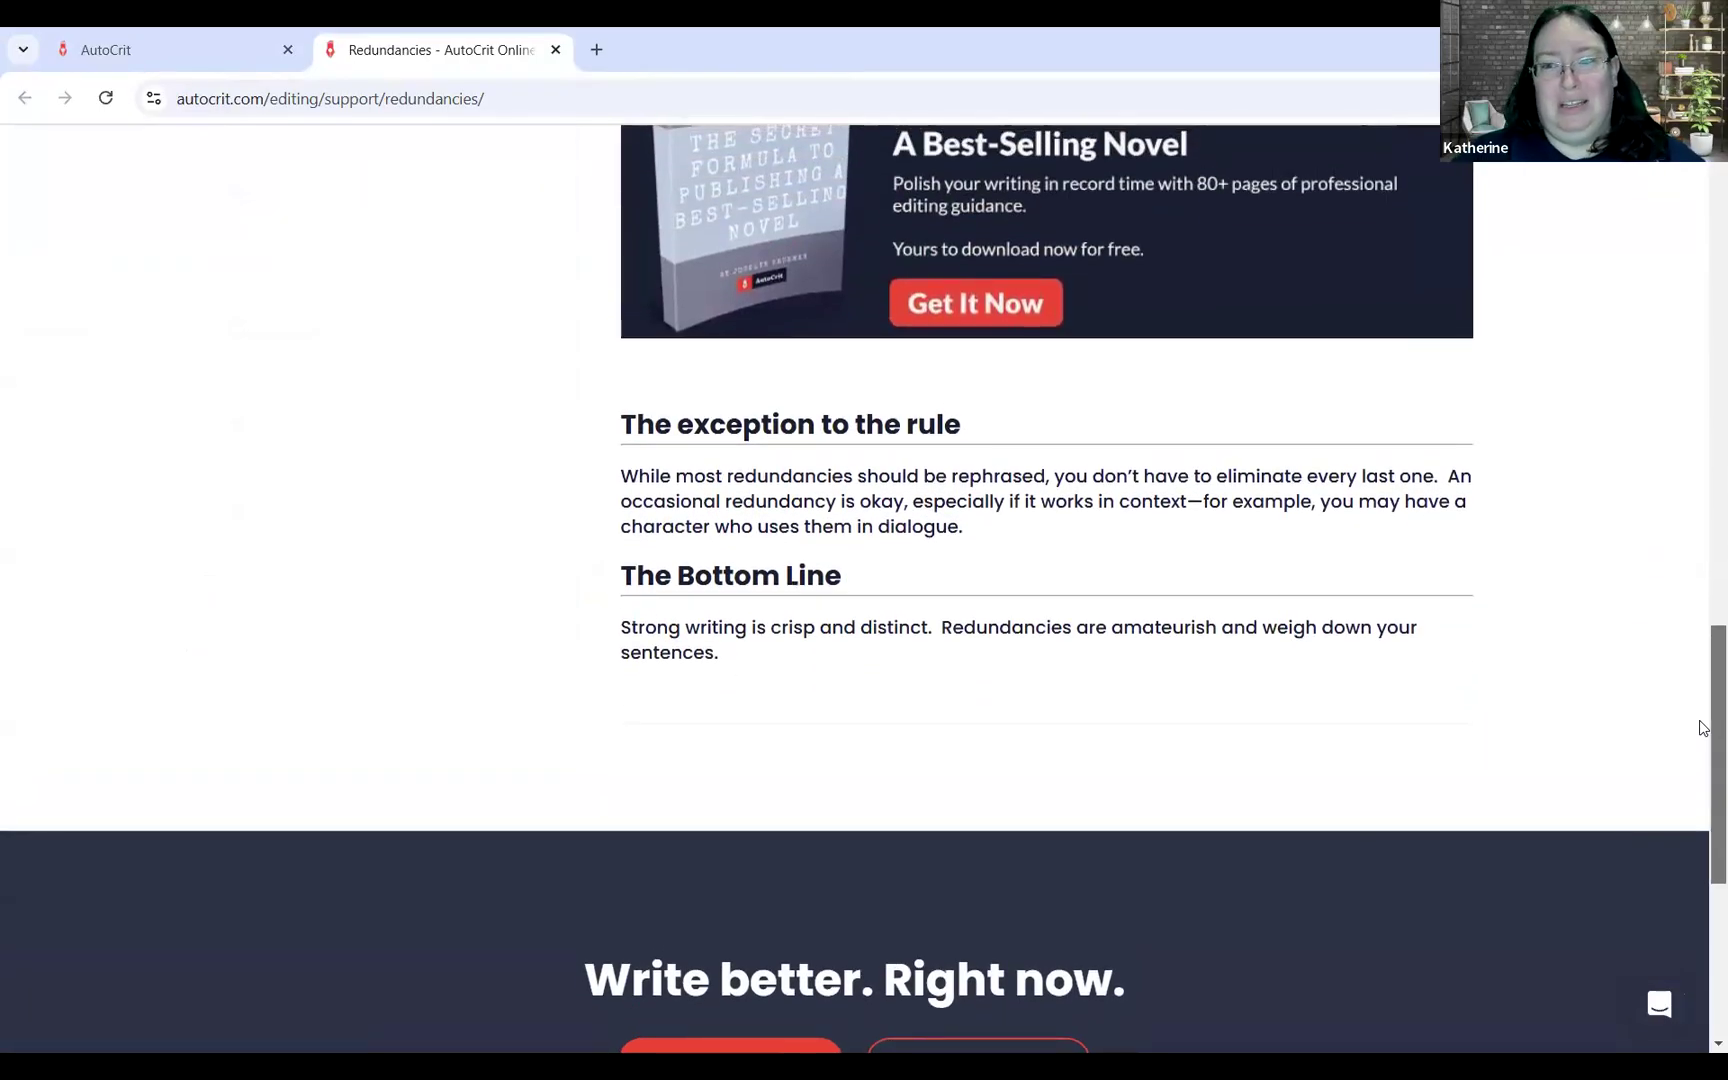
{"action": "scroll", "coordinate": [1703, 728], "scroll_direction": "up", "scroll_amount": 8}
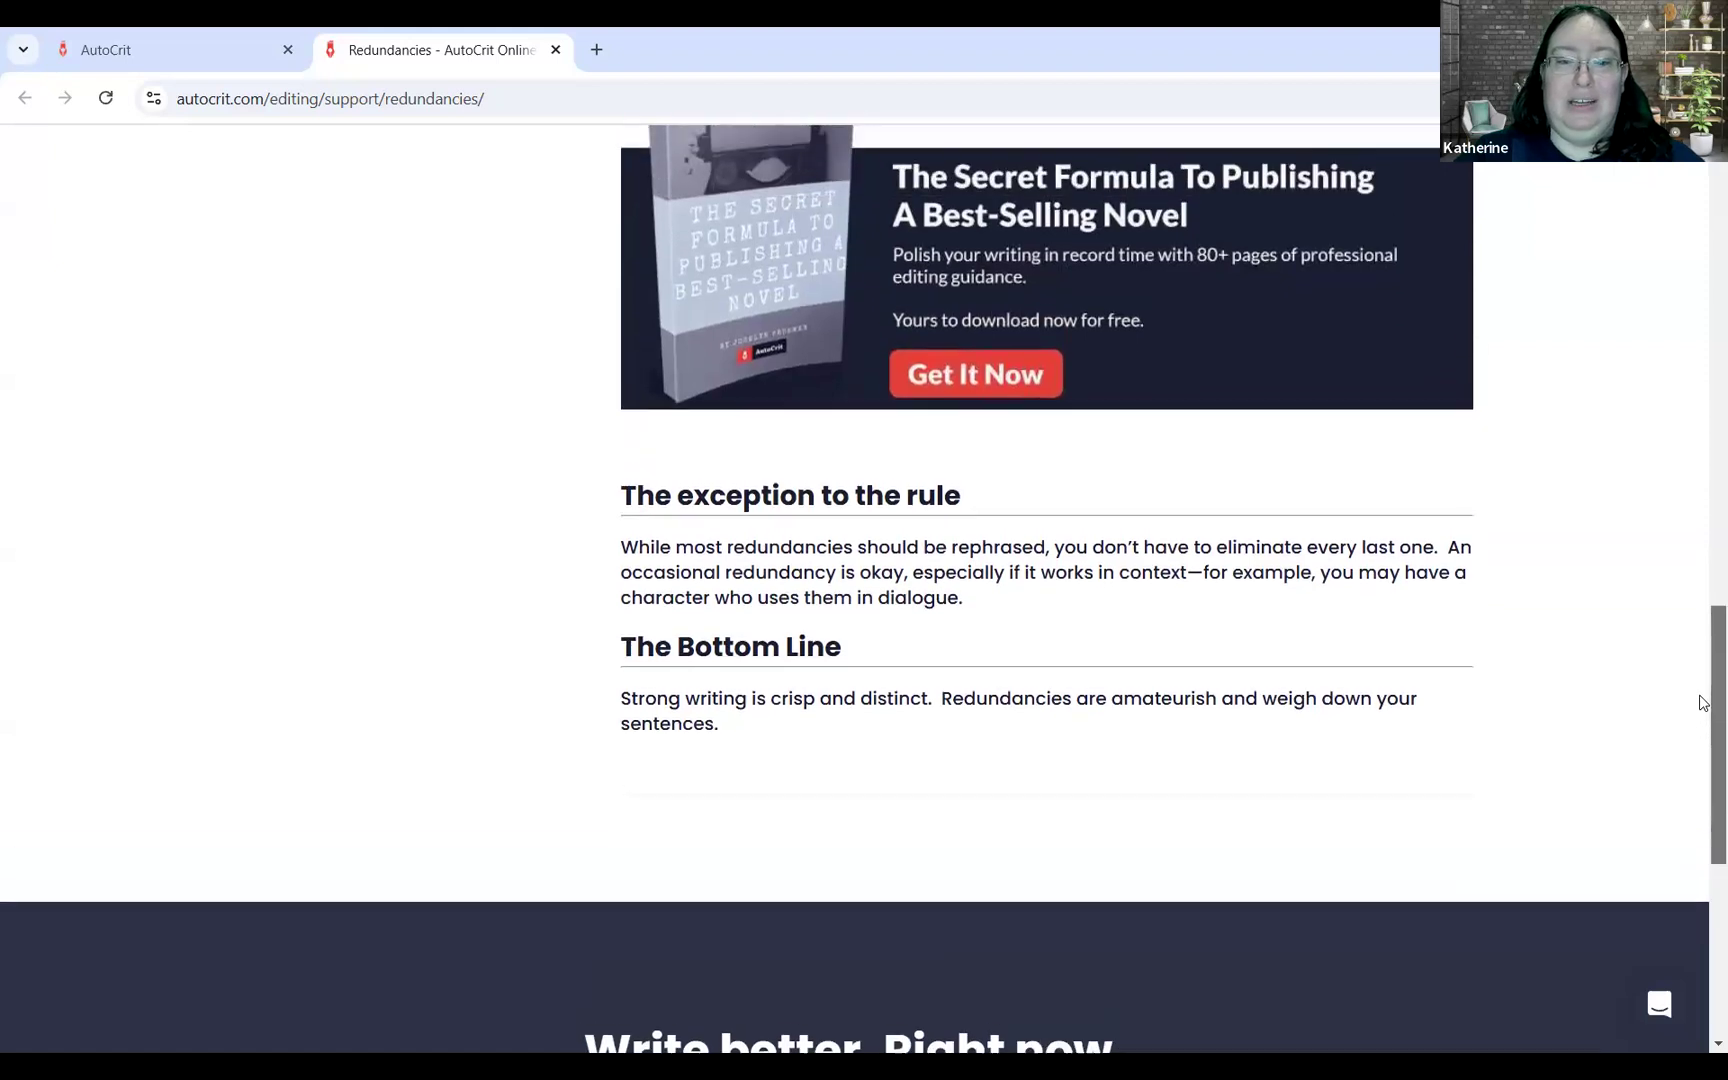
{"action": "scroll", "coordinate": [1703, 375], "scroll_direction": "up", "scroll_amount": 7}
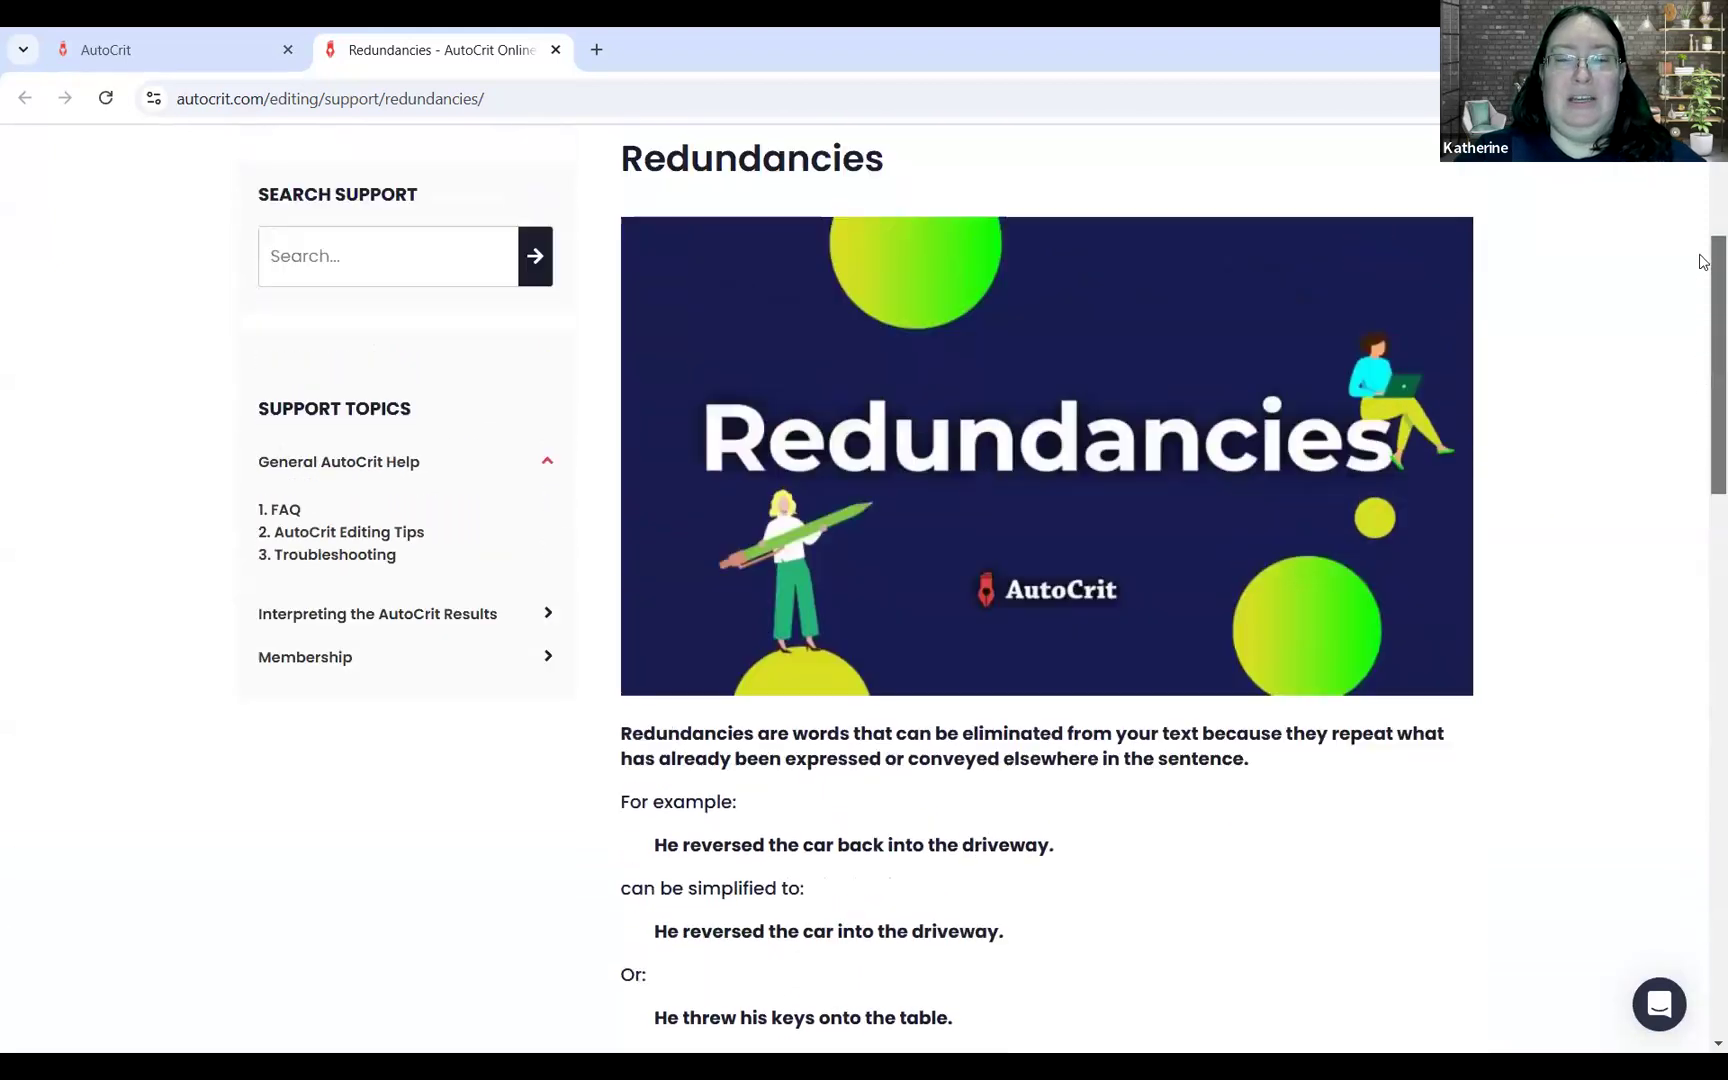
{"action": "left_click", "coordinate": [183, 44]}
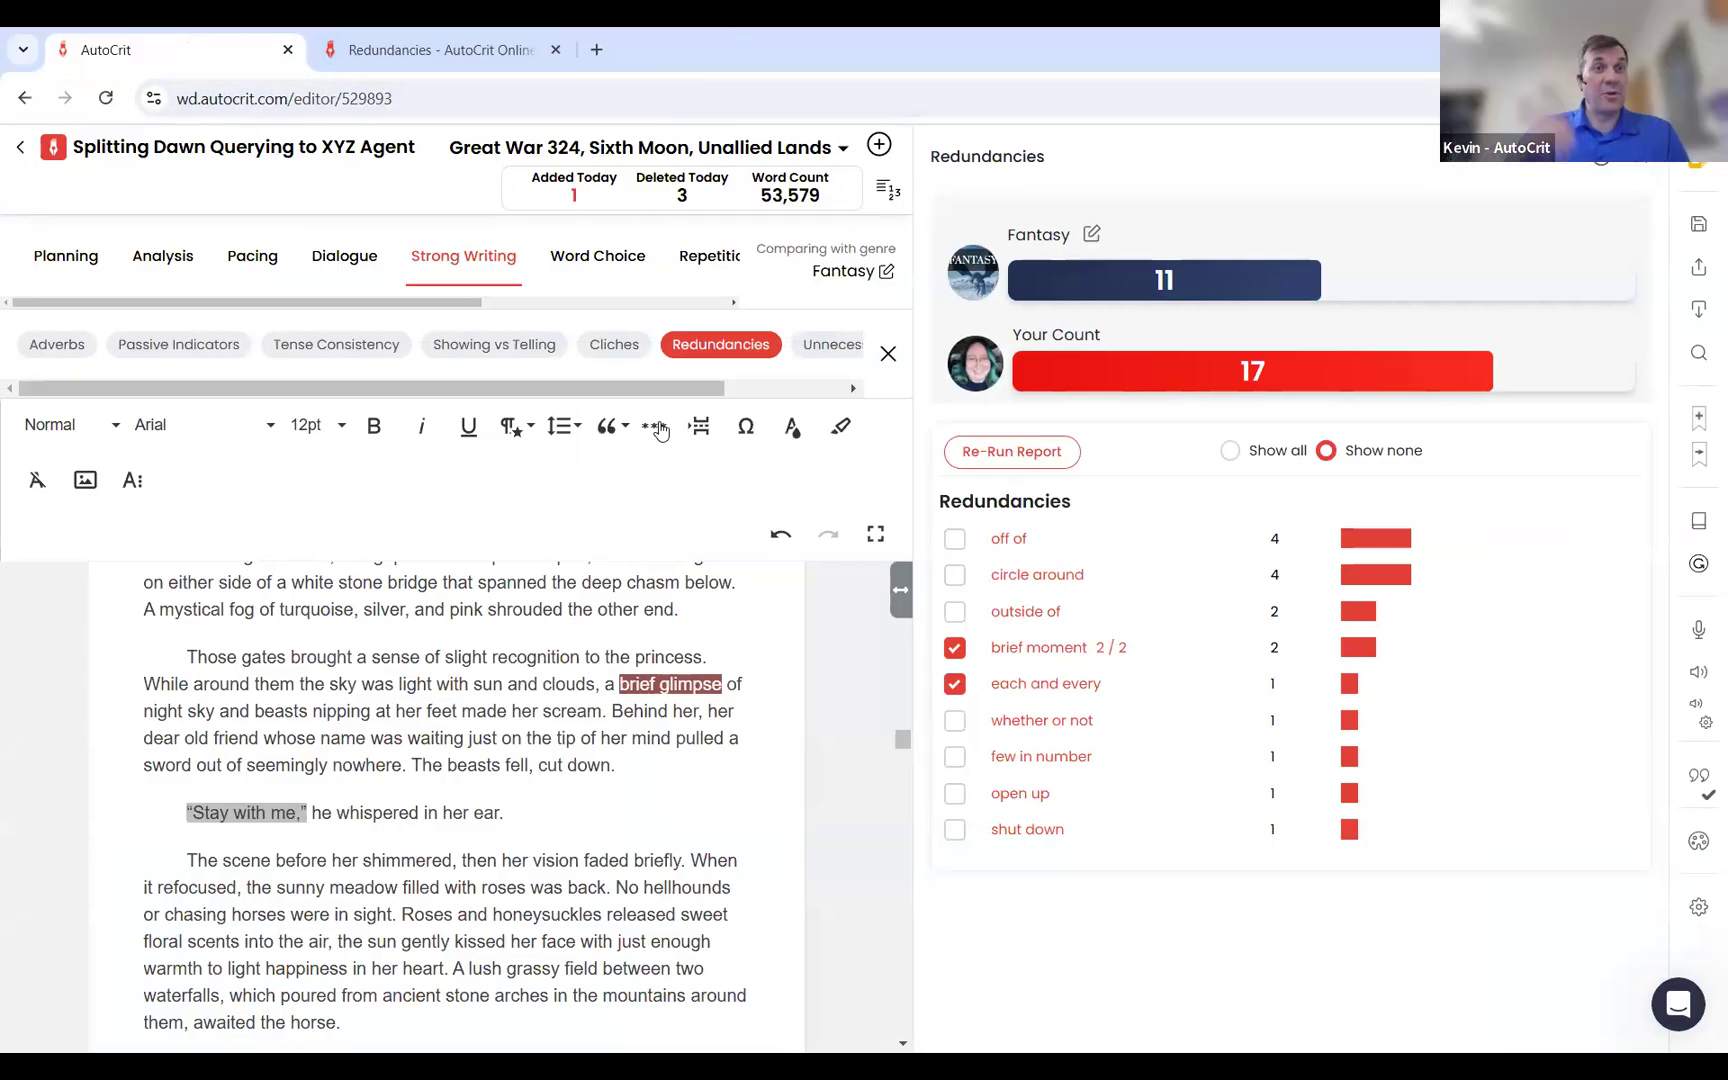
Step: Run the Passive Indicators report and change "who'd been" to "who was" in the sentence about the hooded man disguised as a ribbon
{"action": "left_click", "coordinate": [1641, 168]}
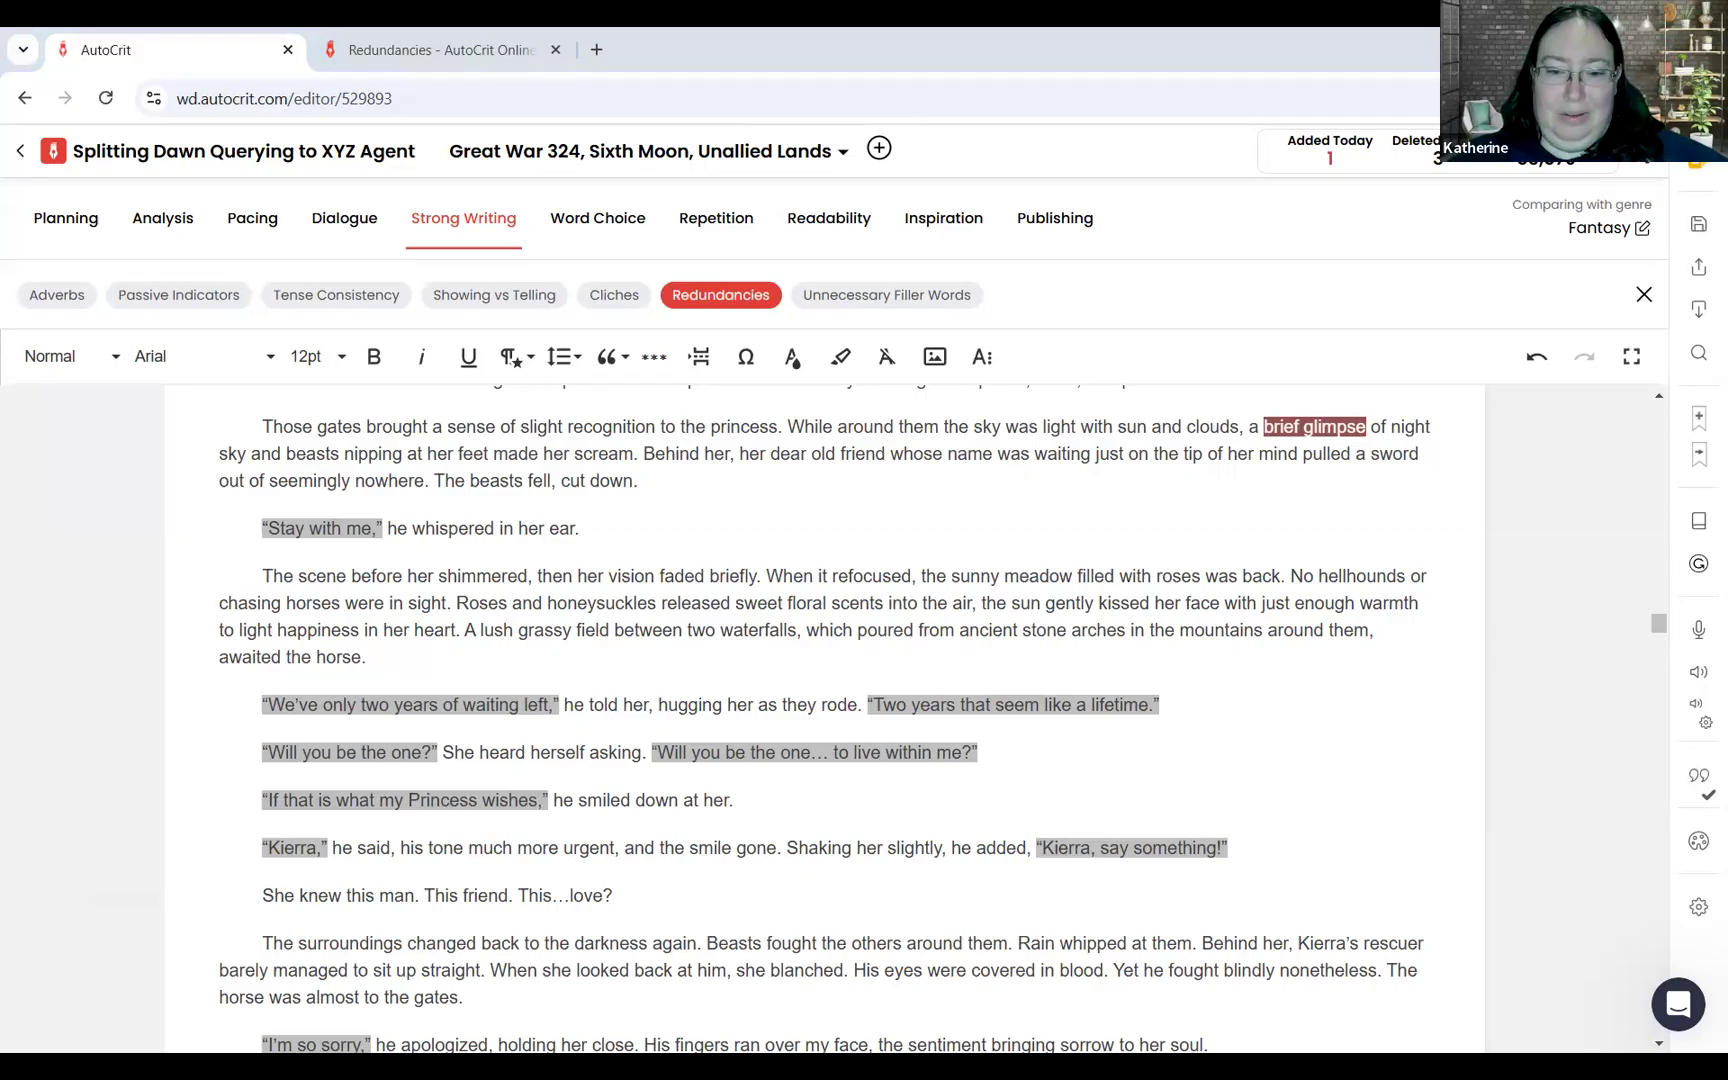
{"action": "left_click", "coordinate": [200, 300]}
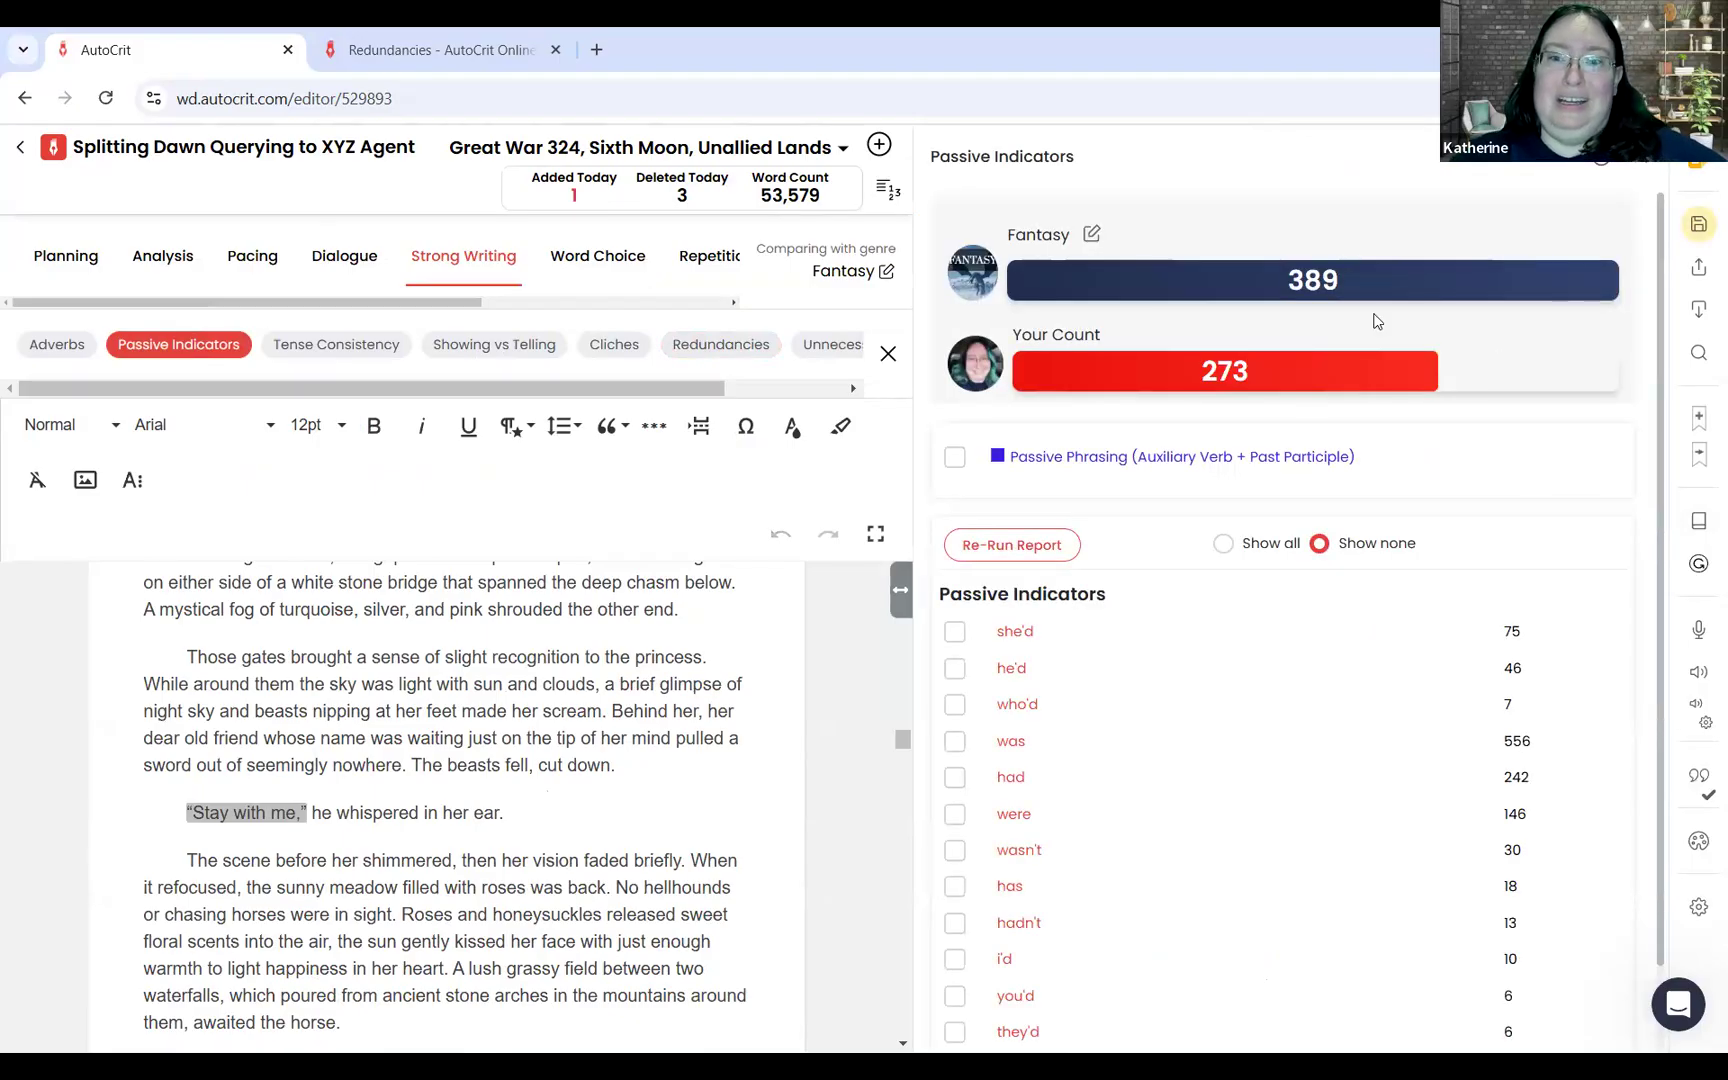
{"action": "left_click_drag", "start_coordinate": [1204, 362], "coordinate": [1310, 380]}
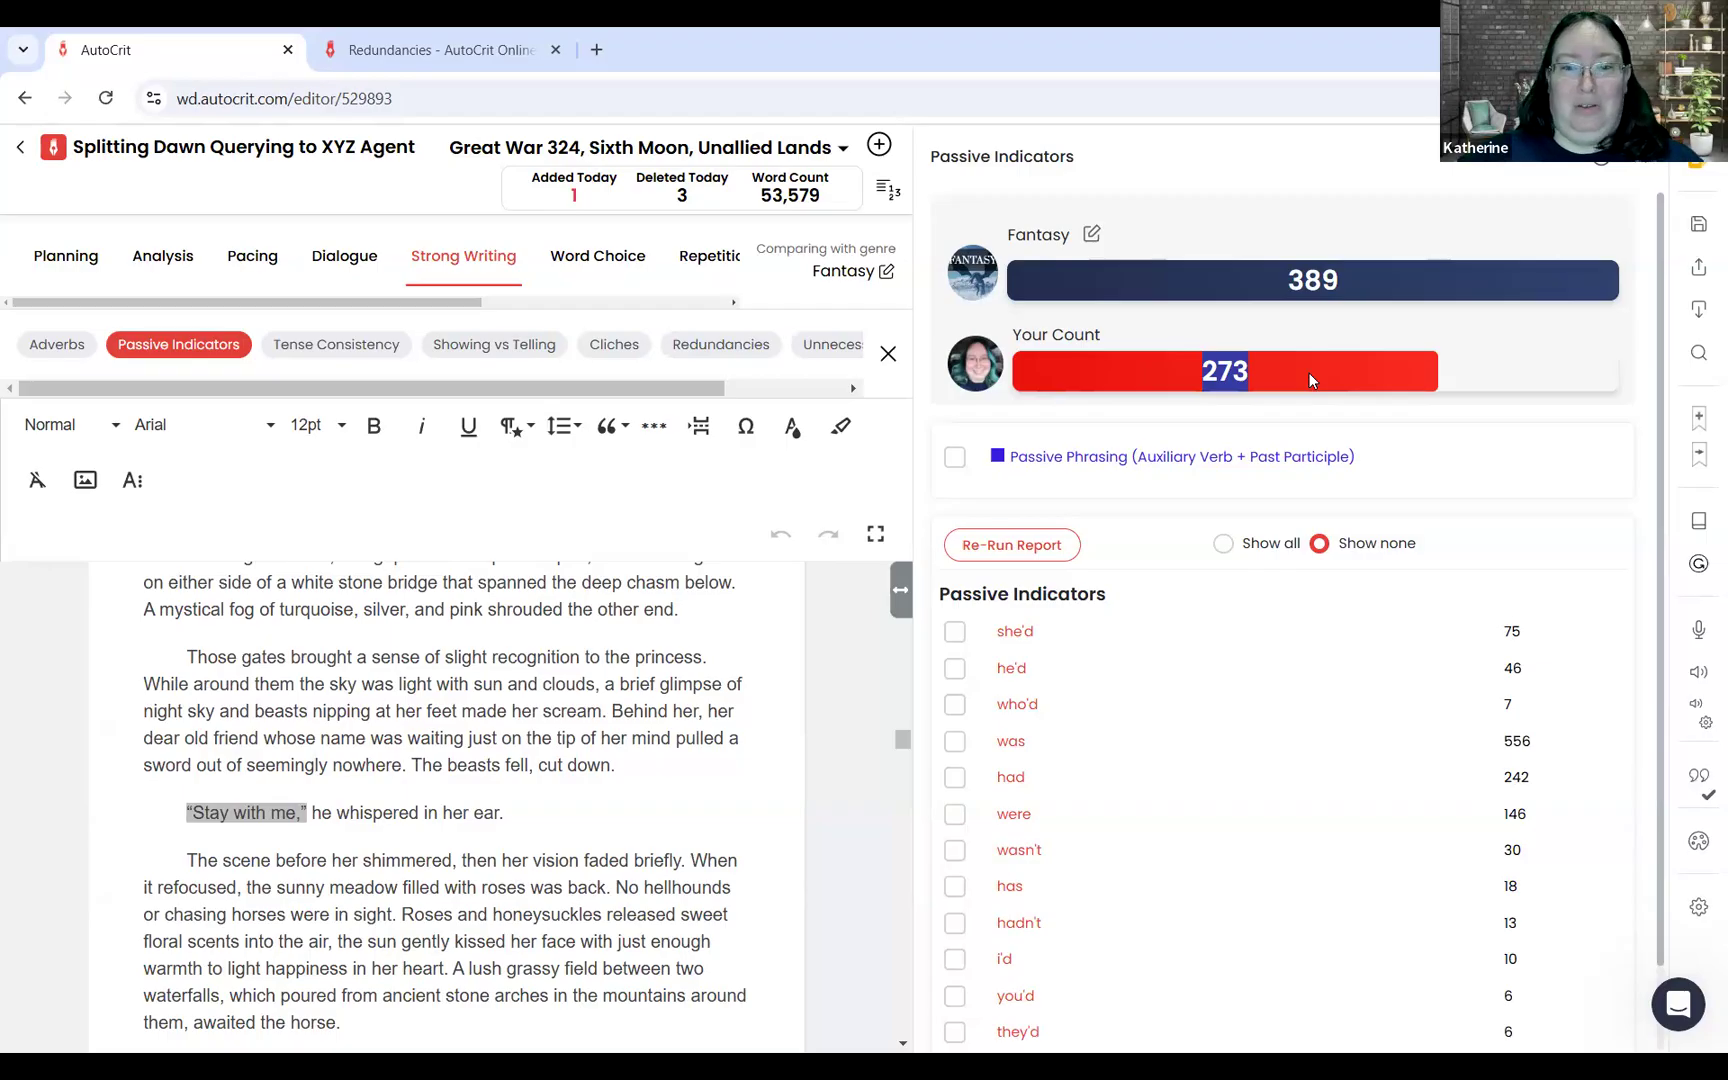
{"action": "left_click", "coordinate": [1019, 712]}
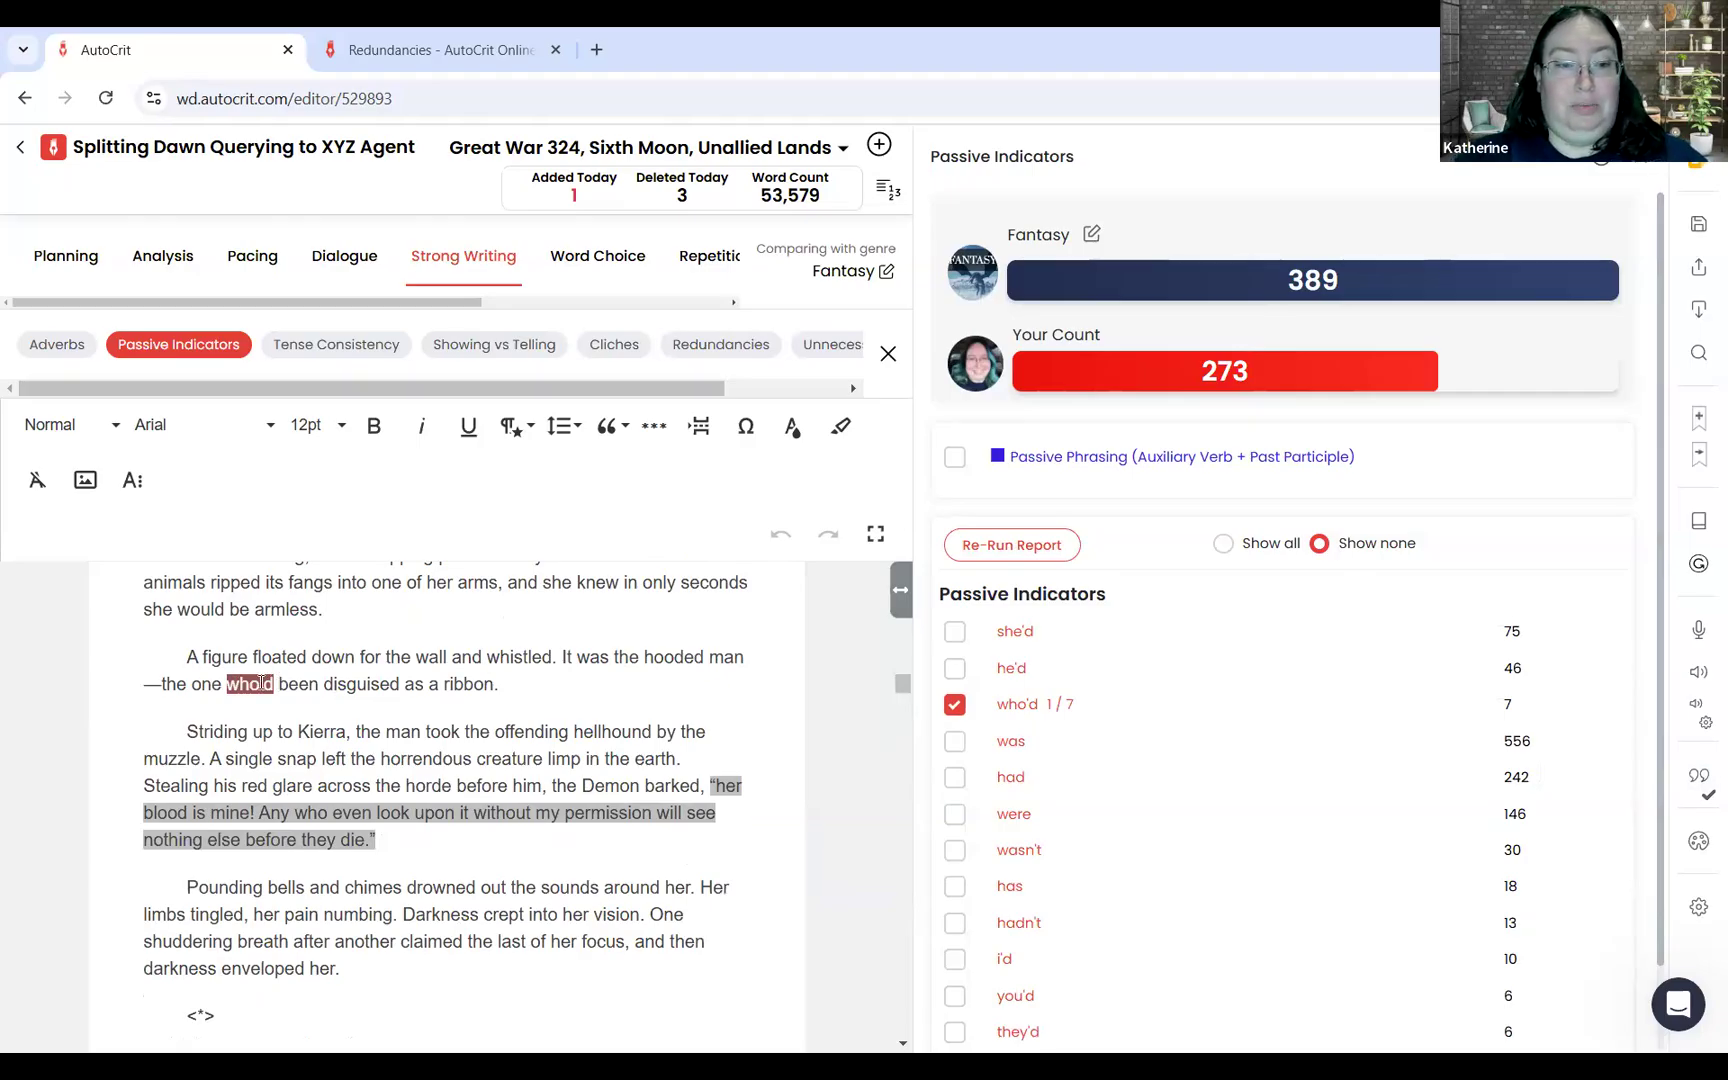
{"action": "left_click_drag", "start_coordinate": [261, 683], "coordinate": [317, 685]}
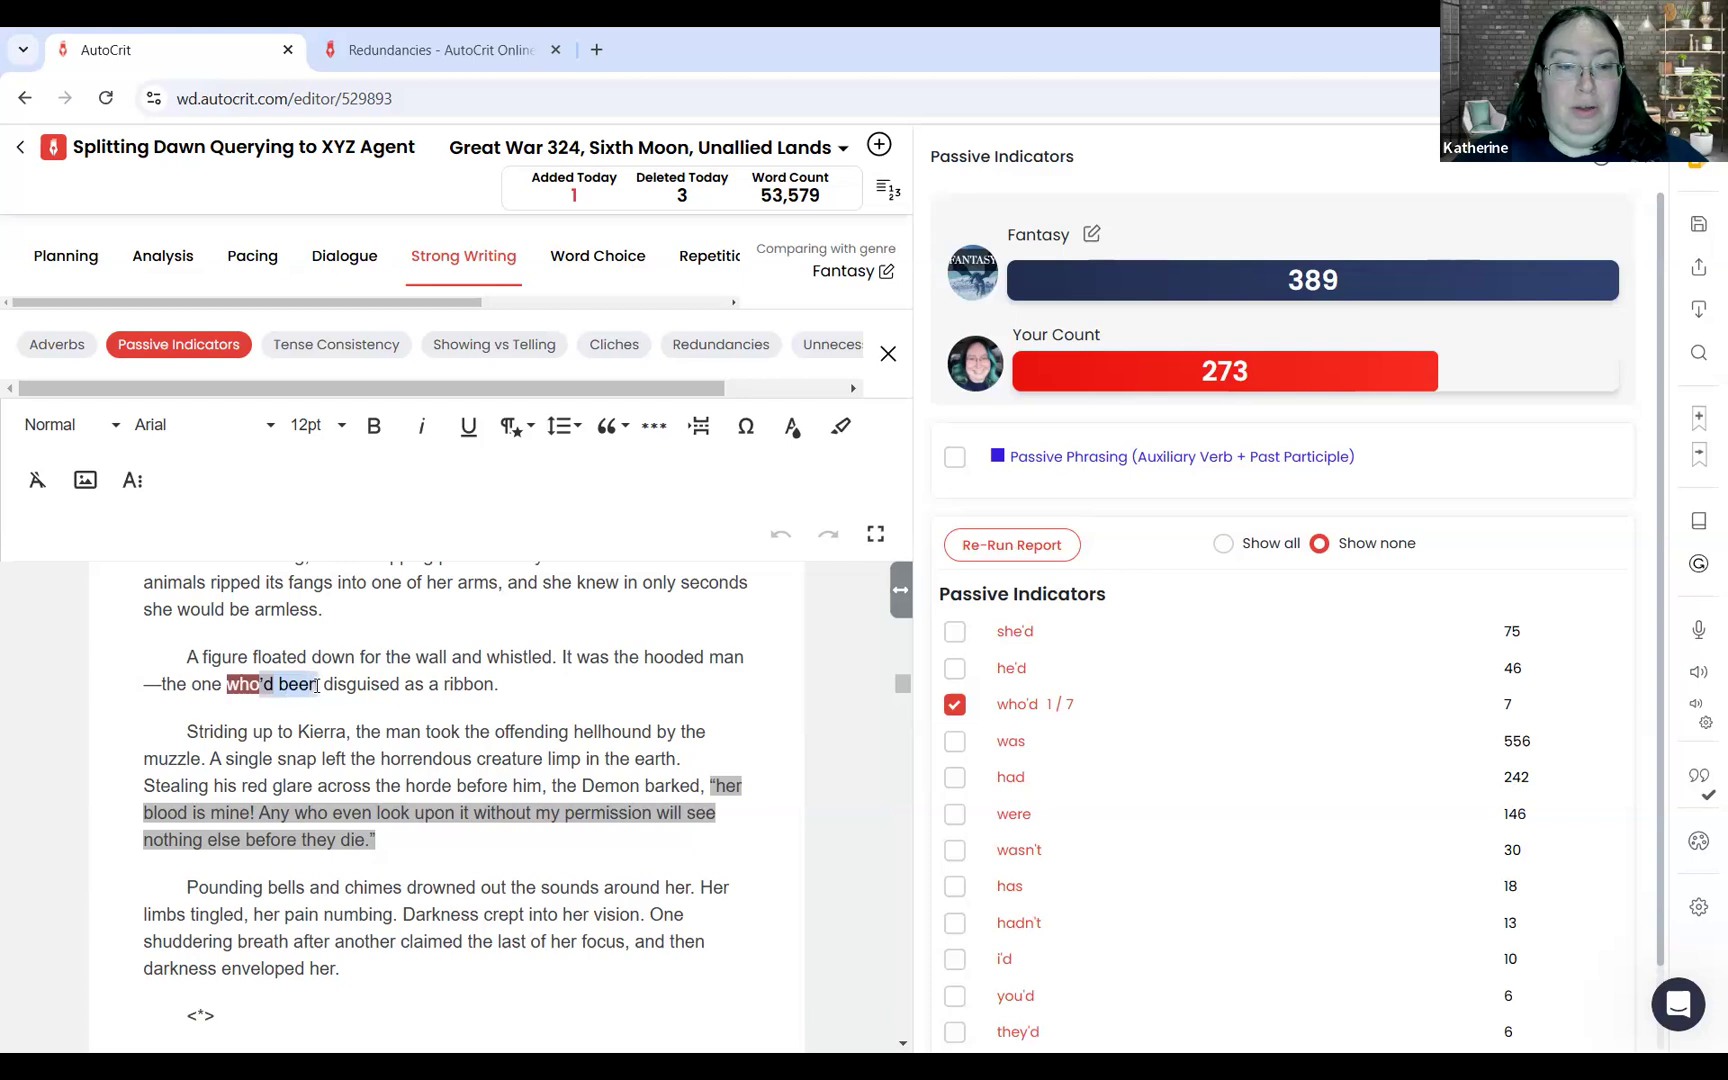
{"action": "key", "text": "BackSpace"}
{"action": "type", "text": "was"}
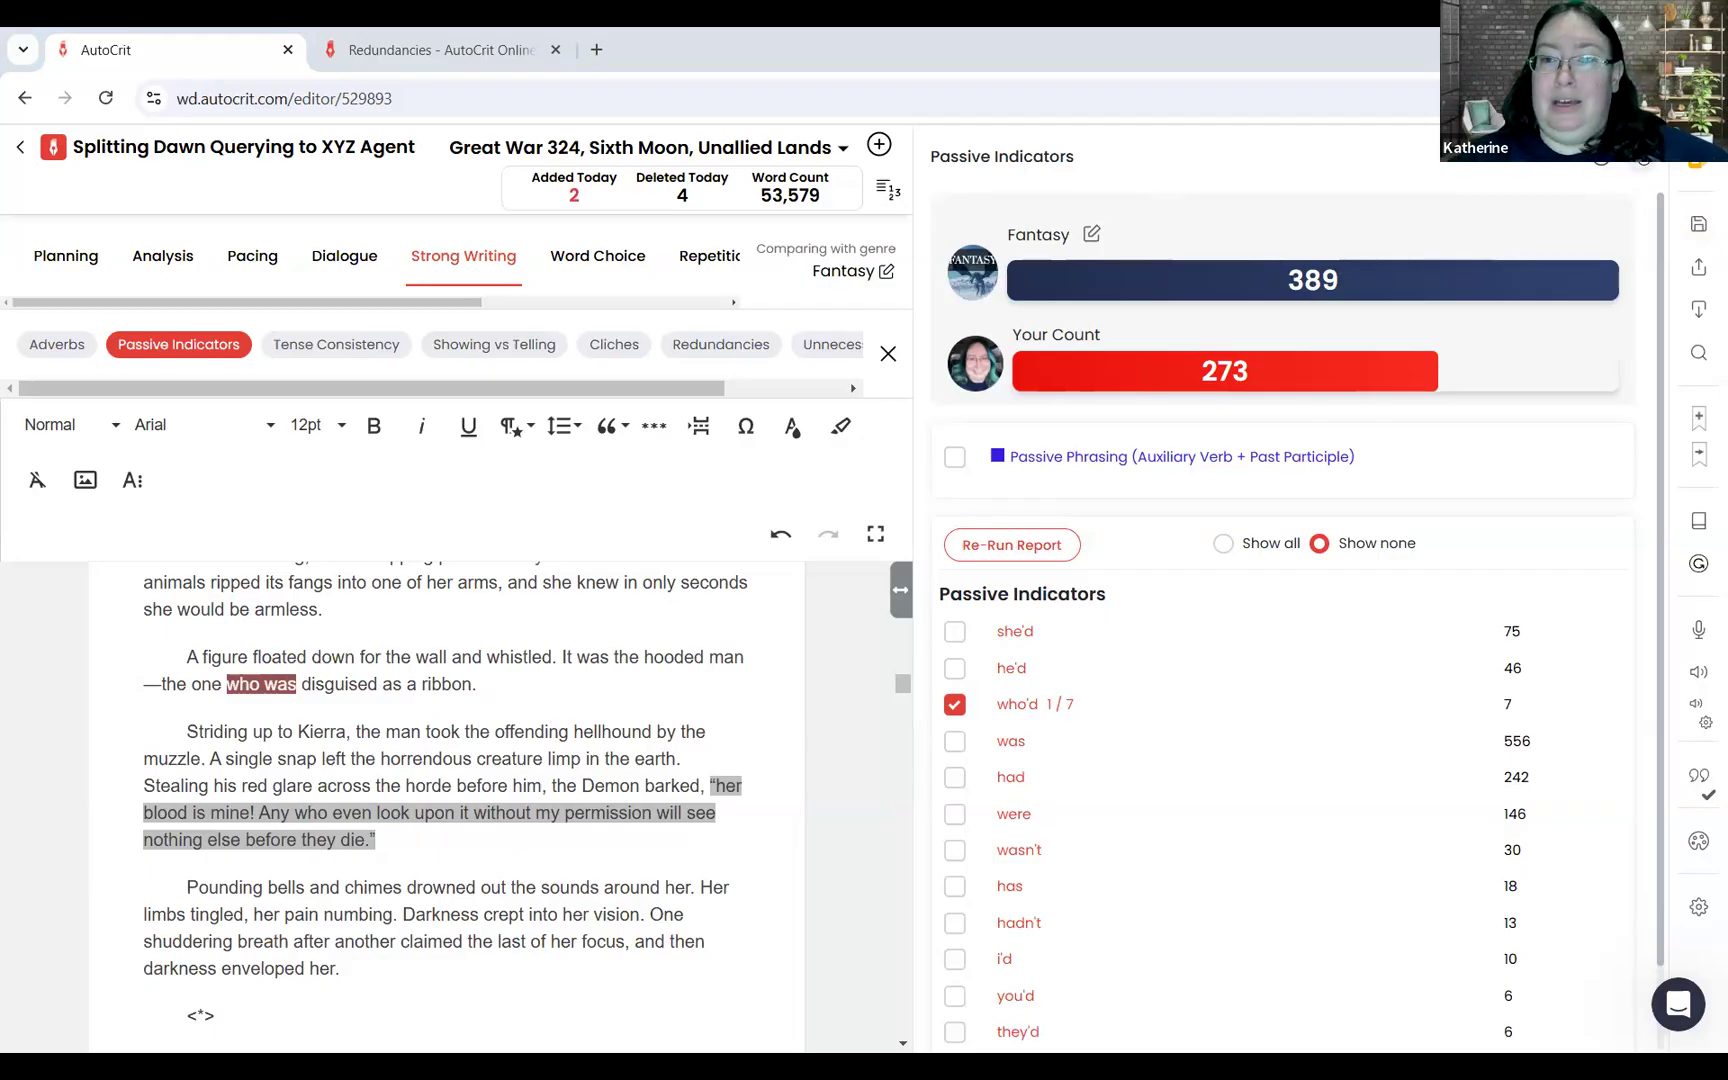
Step: Run the Unnecessary Filler Words report and highlight the occurrences of "even"
{"action": "left_click", "coordinate": [888, 353]}
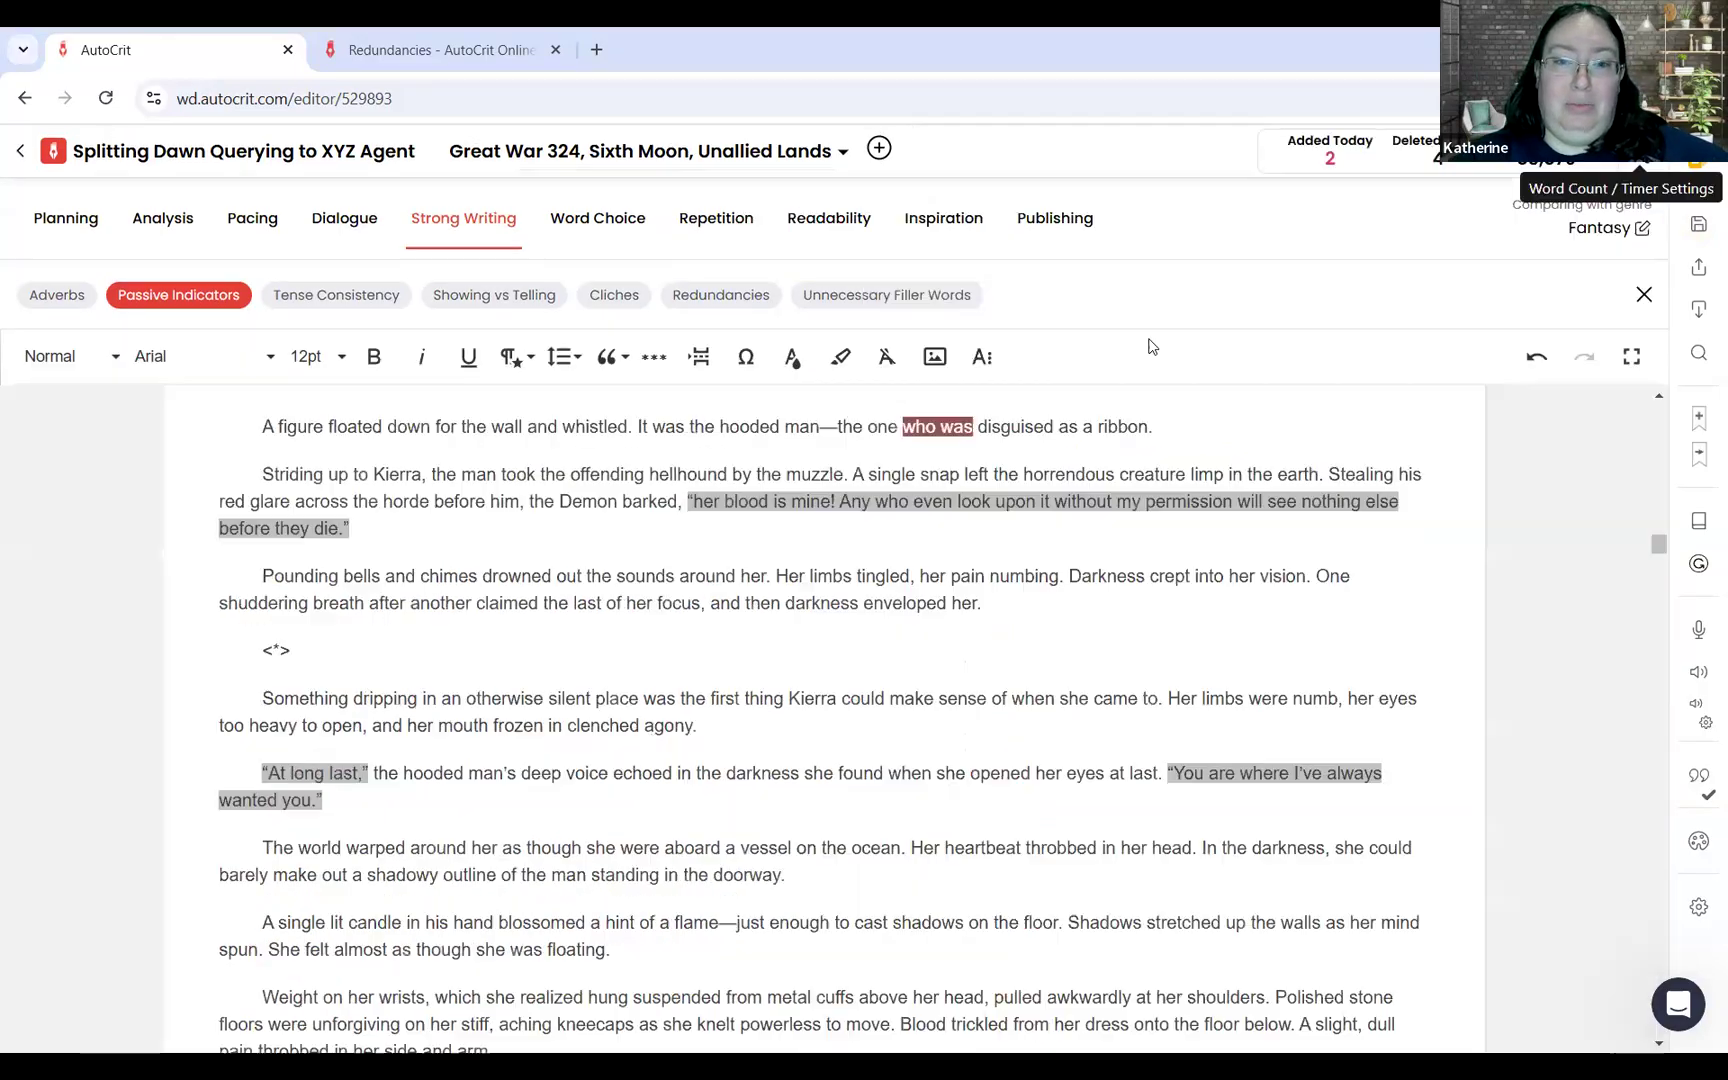
{"action": "left_click", "coordinate": [868, 298]}
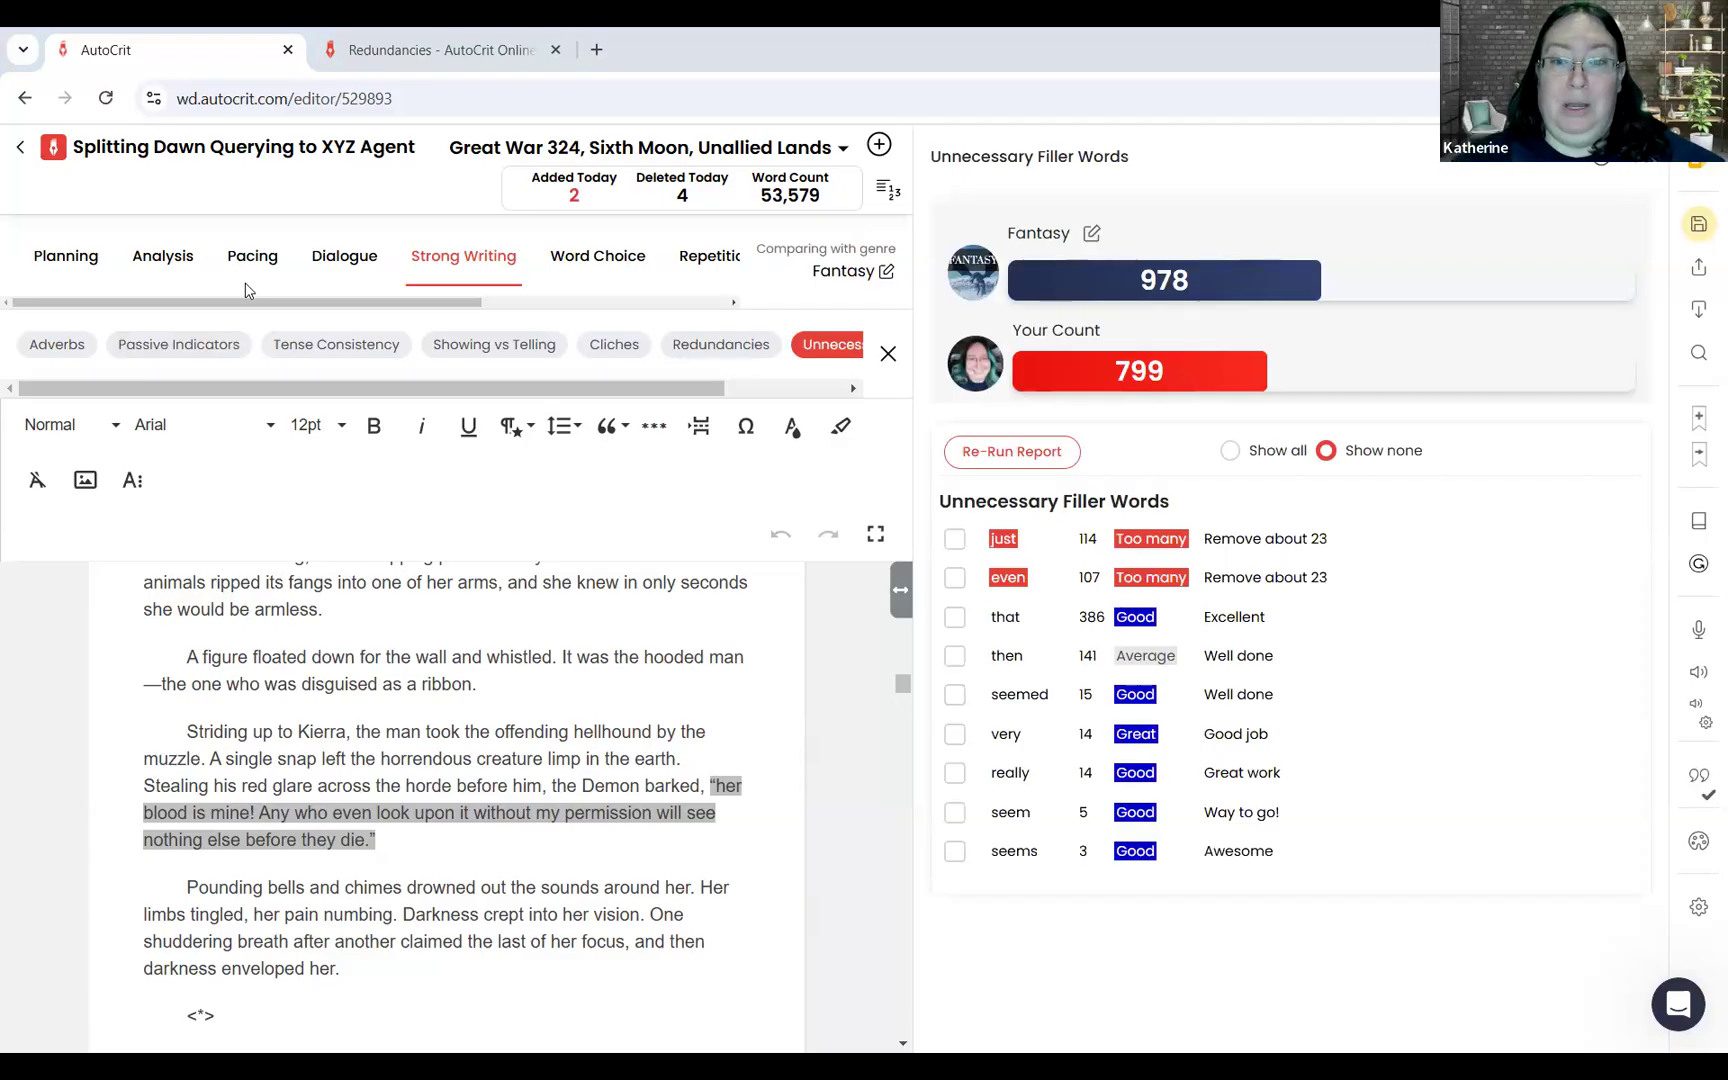
{"action": "left_click", "coordinate": [1010, 570]}
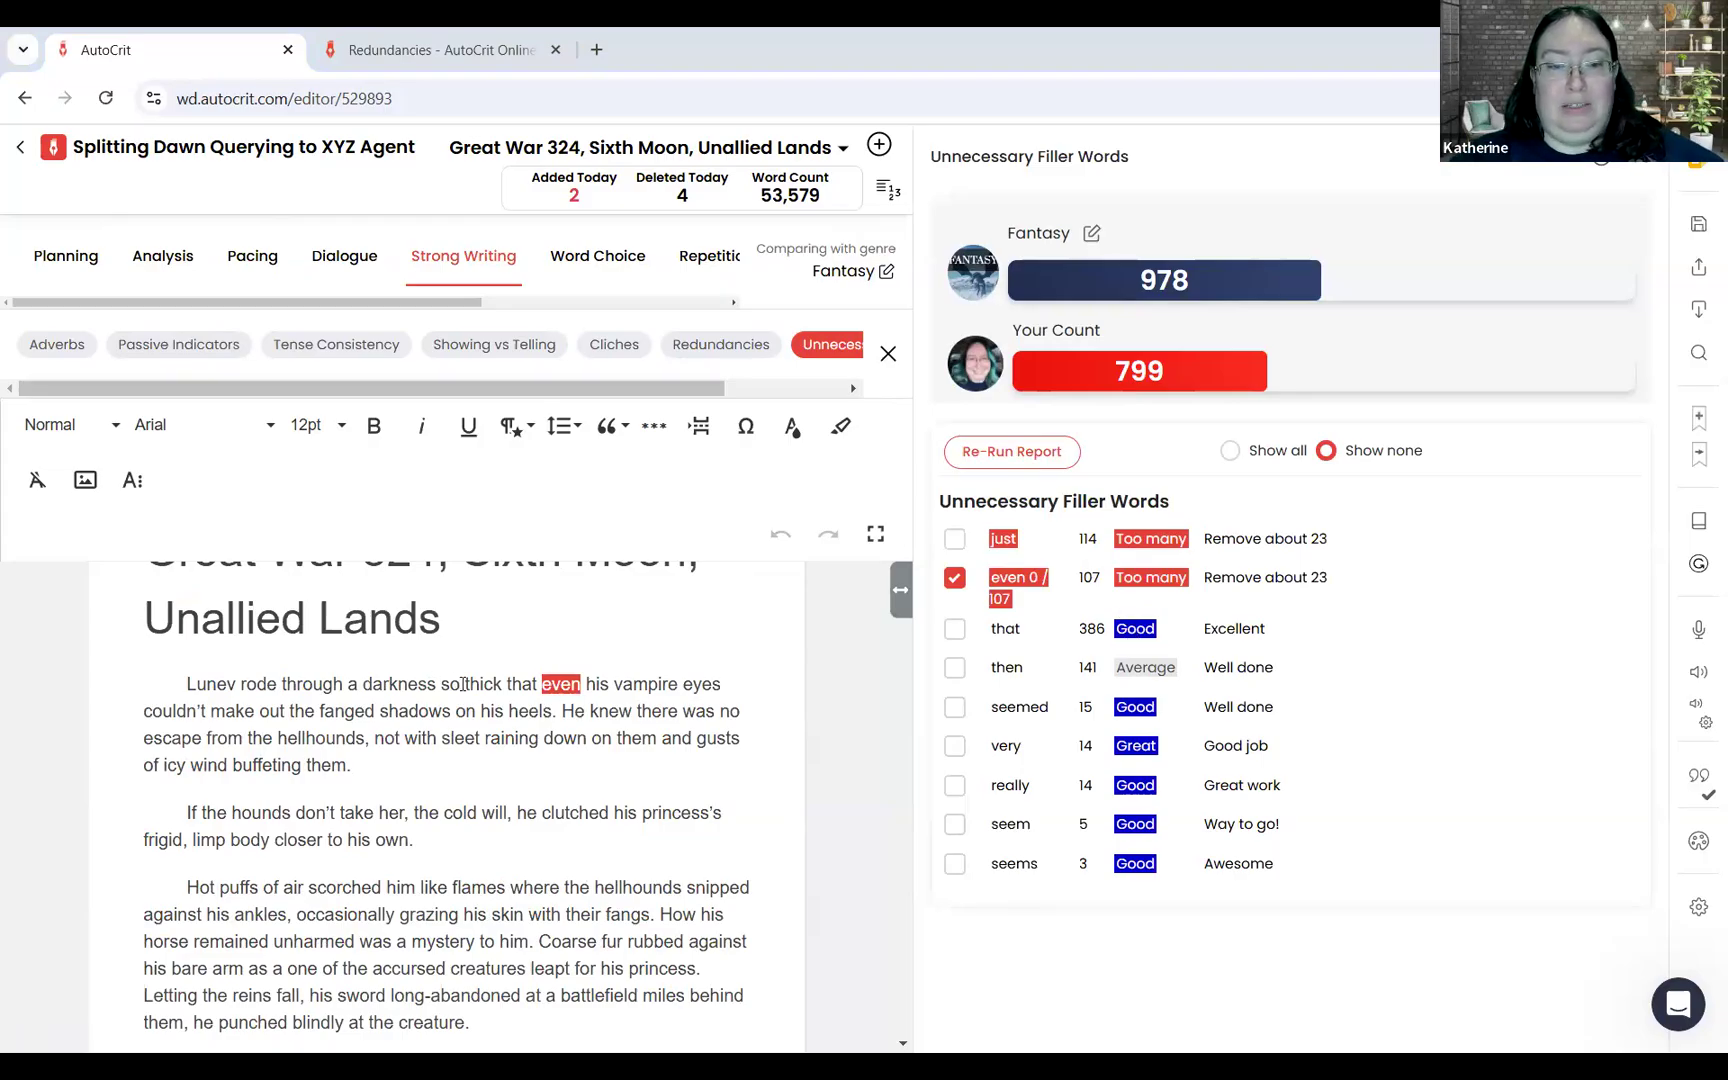
Step: Try removing "even" from the chapter's opening sentence, and put it back before "his vampire eyes"
{"action": "left_click_drag", "start_coordinate": [463, 685], "coordinate": [504, 688]}
{"action": "left_click", "coordinate": [504, 688]}
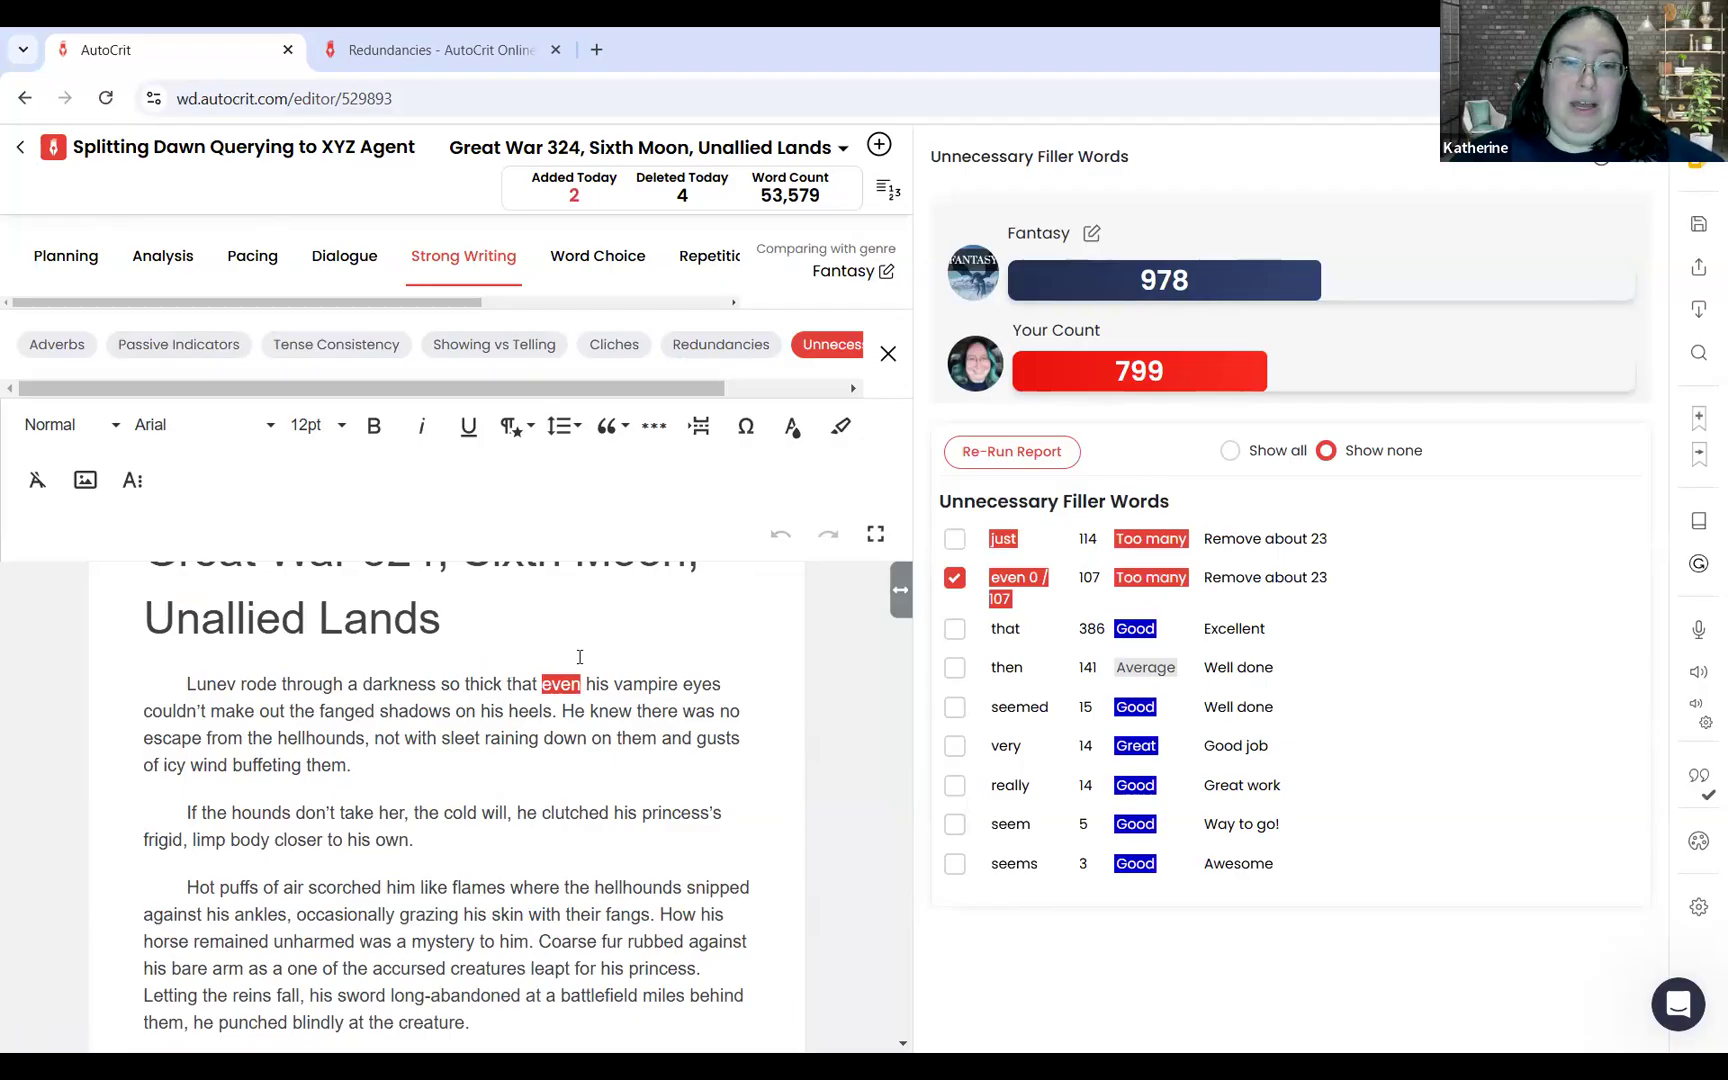
{"action": "left_click_drag", "start_coordinate": [543, 684], "coordinate": [590, 683]}
{"action": "key", "text": "BackSpace"}
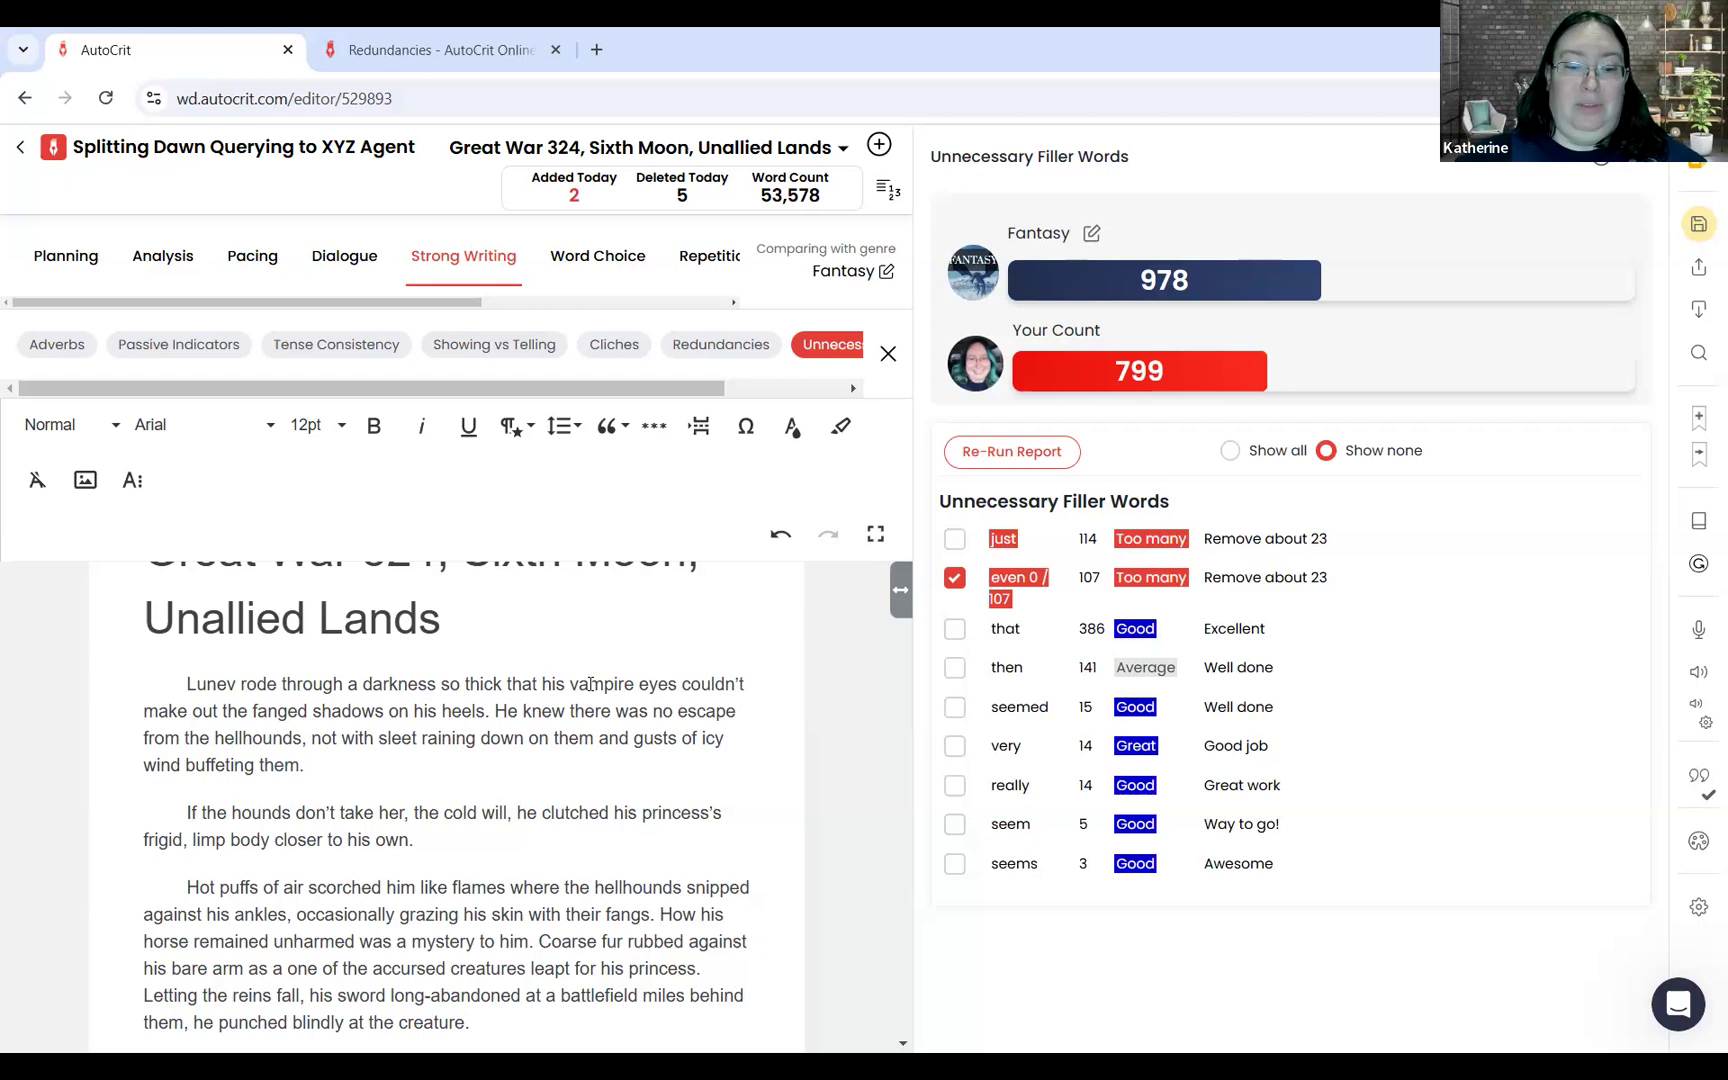
{"action": "type", "text": "even"}
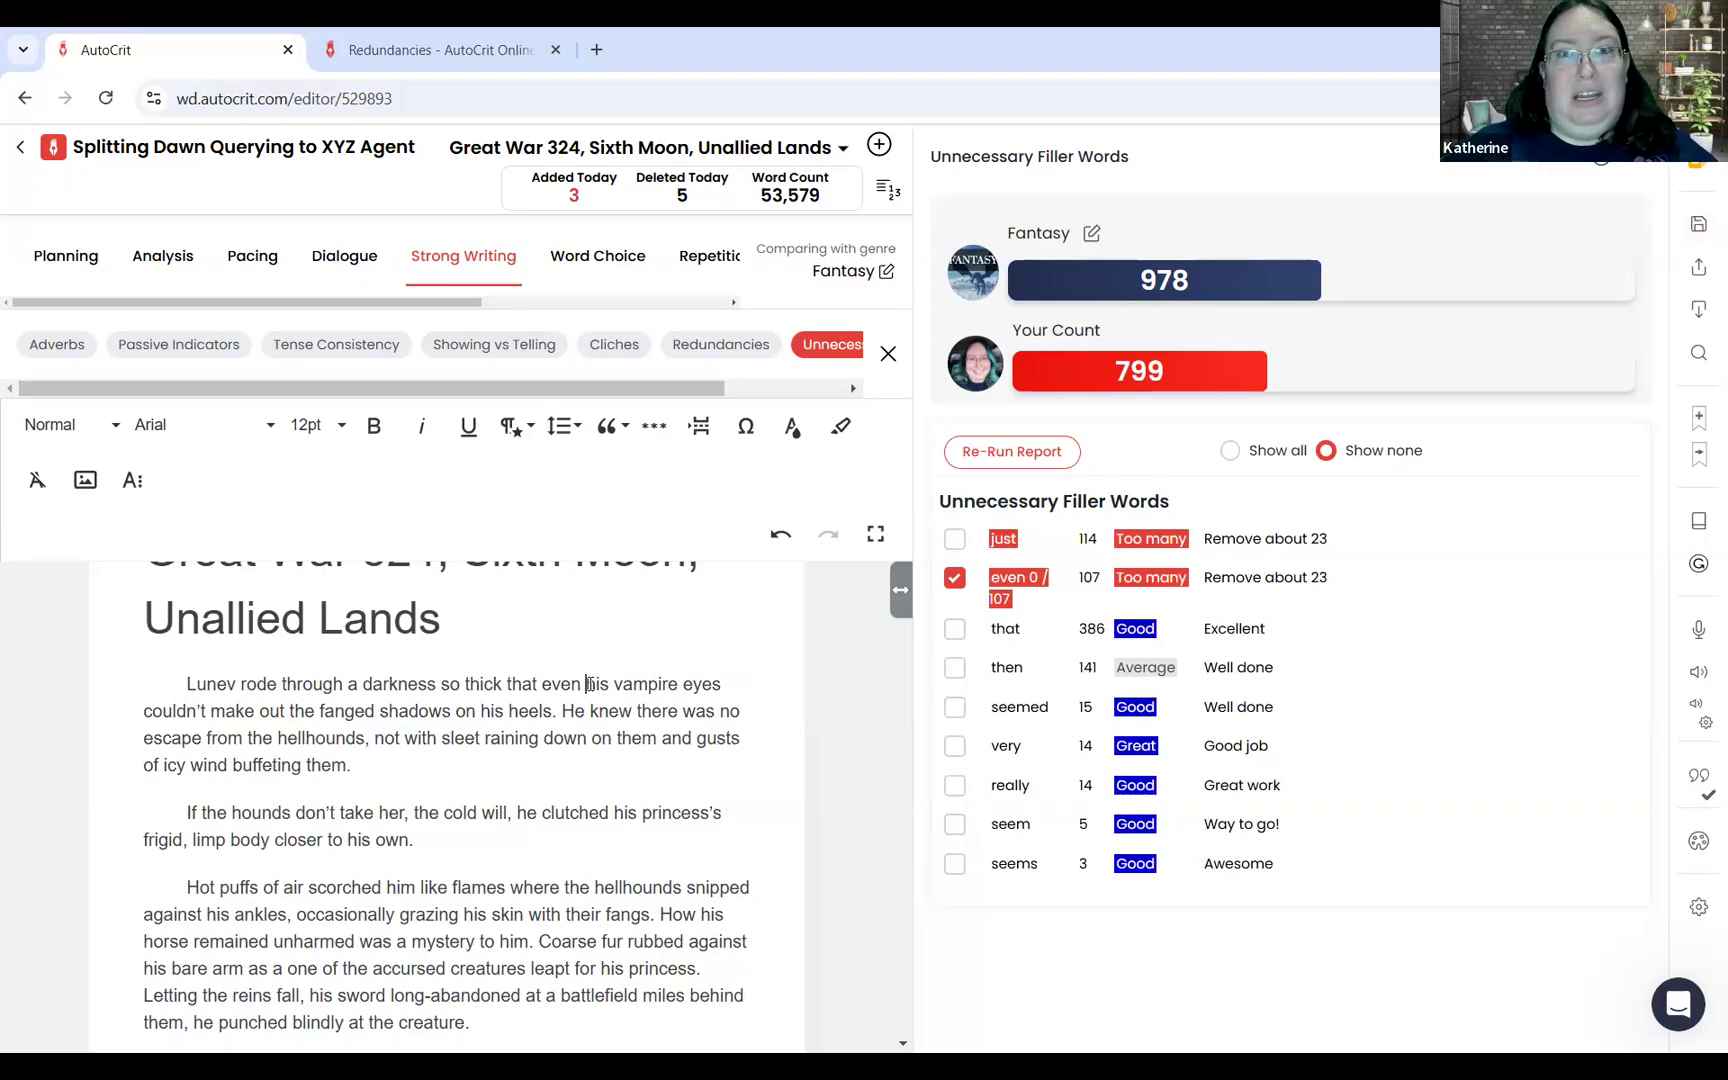
Step: Highlight the occurrences of "just" from the Unnecessary Filler Words report and go through them in the manuscript
{"action": "left_click", "coordinate": [1004, 540]}
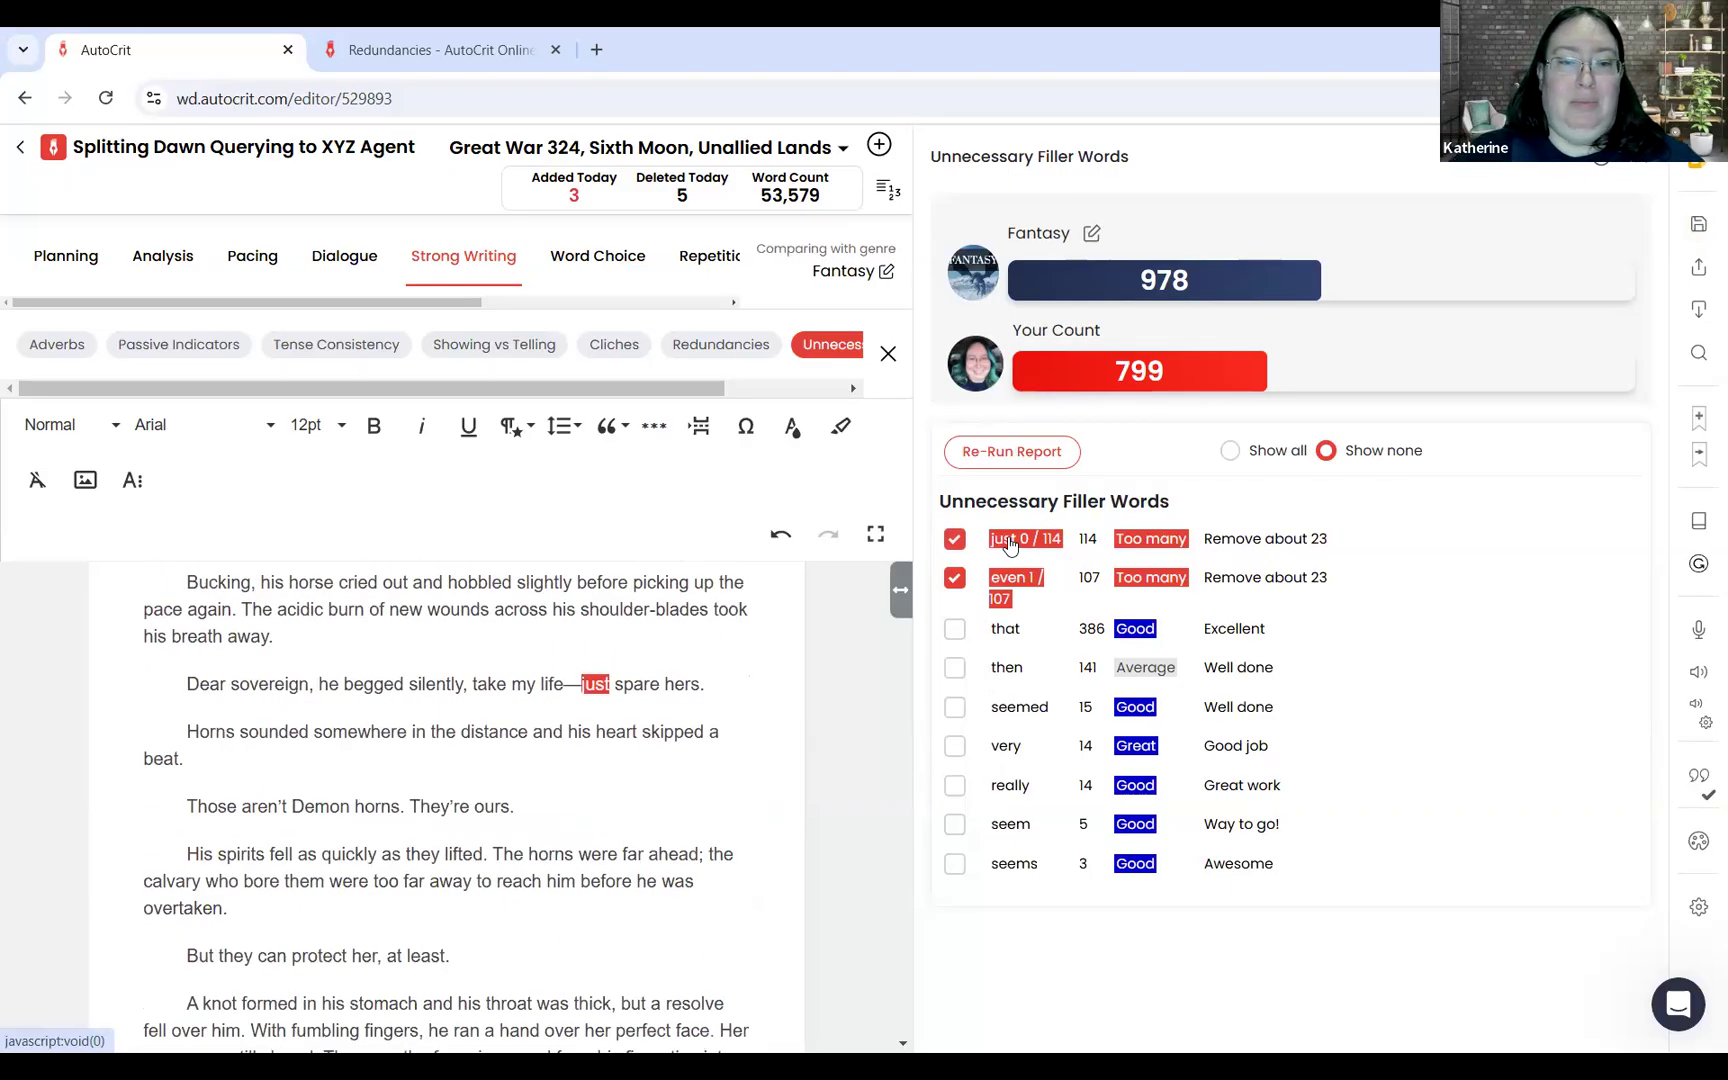
{"action": "left_click", "coordinate": [1010, 542]}
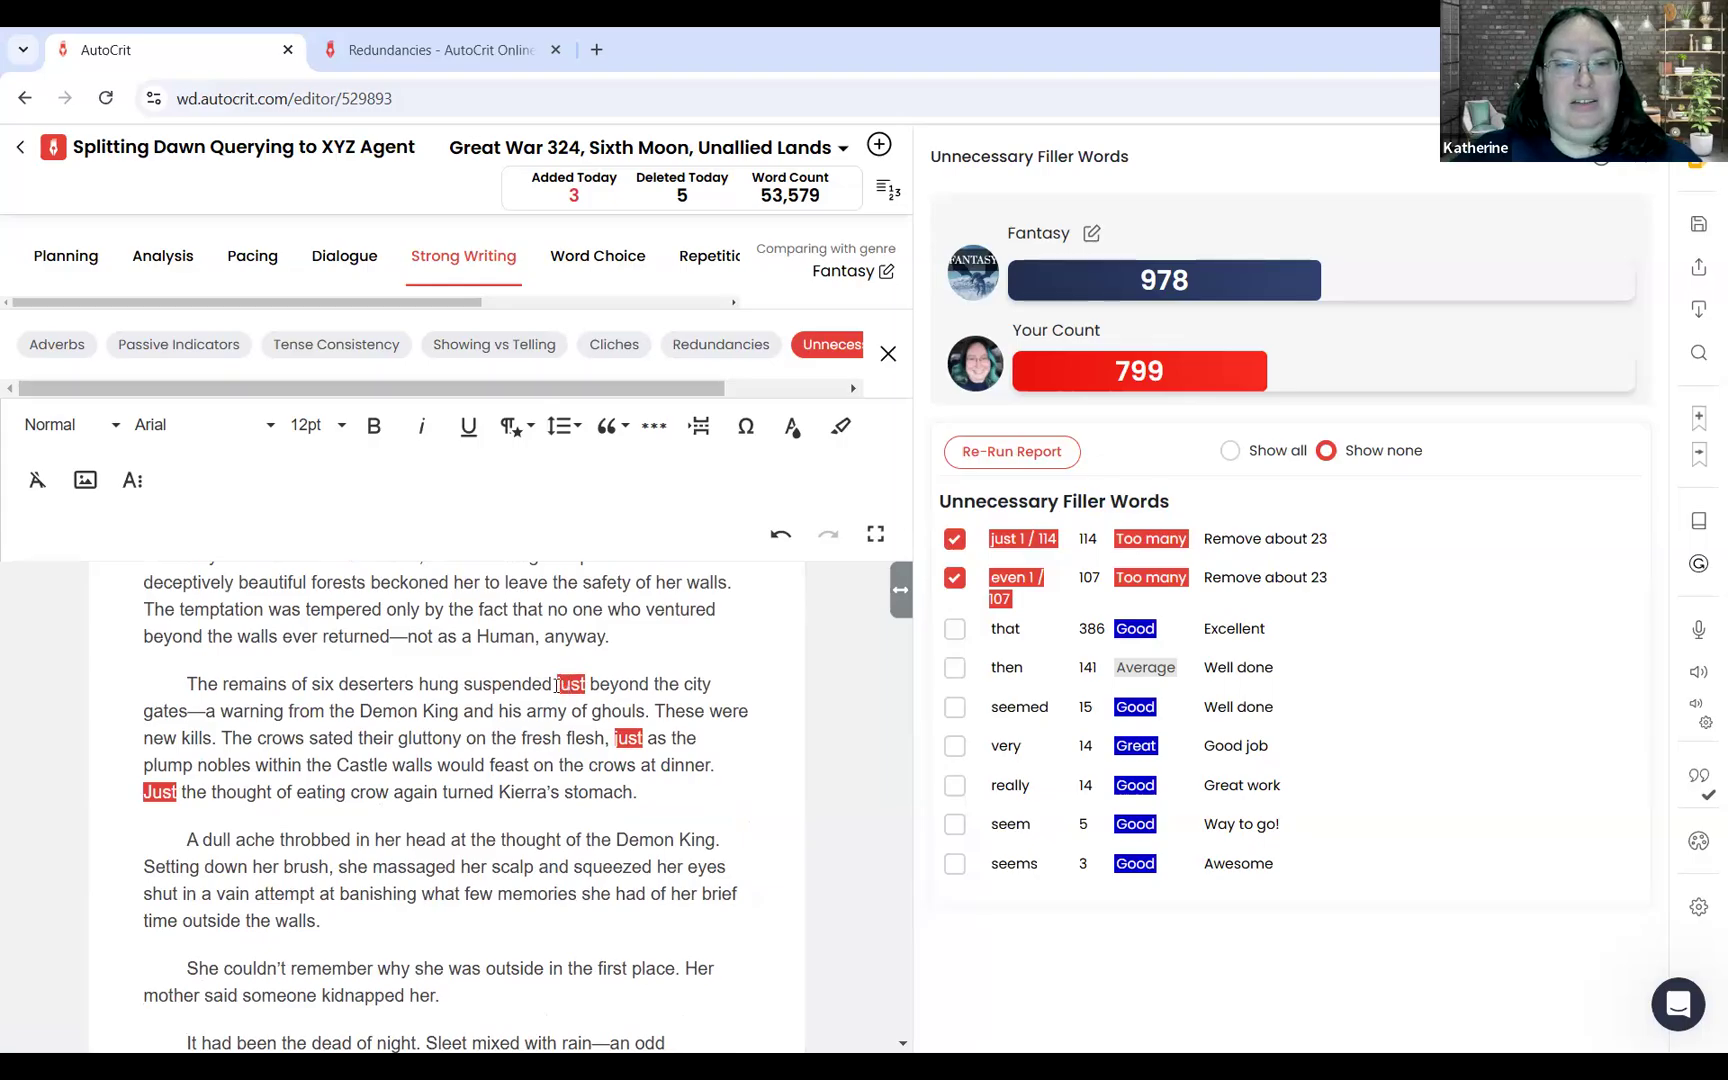
Step: Replace "just beyond" with "on the cobblestone beneath" in the sentence about the six deserters' remains at the city gates
{"action": "left_click_drag", "start_coordinate": [557, 685], "coordinate": [592, 686]}
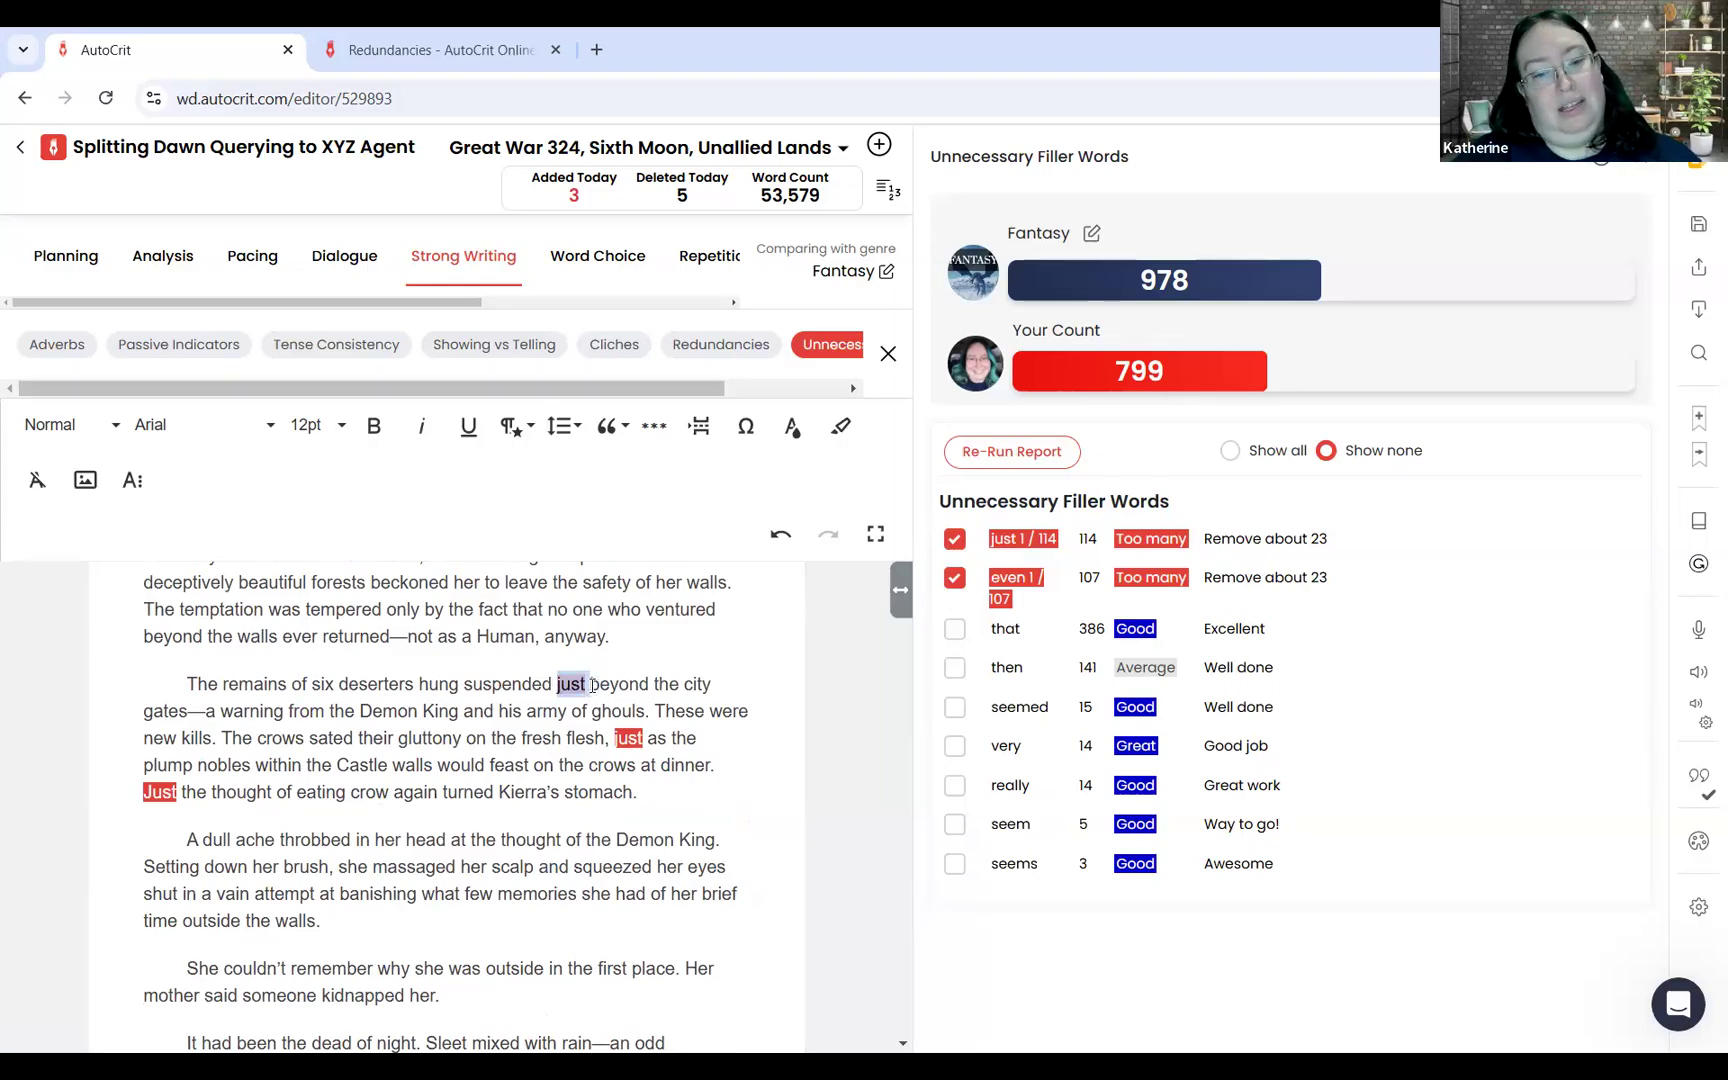
{"action": "left_click", "coordinate": [592, 686]}
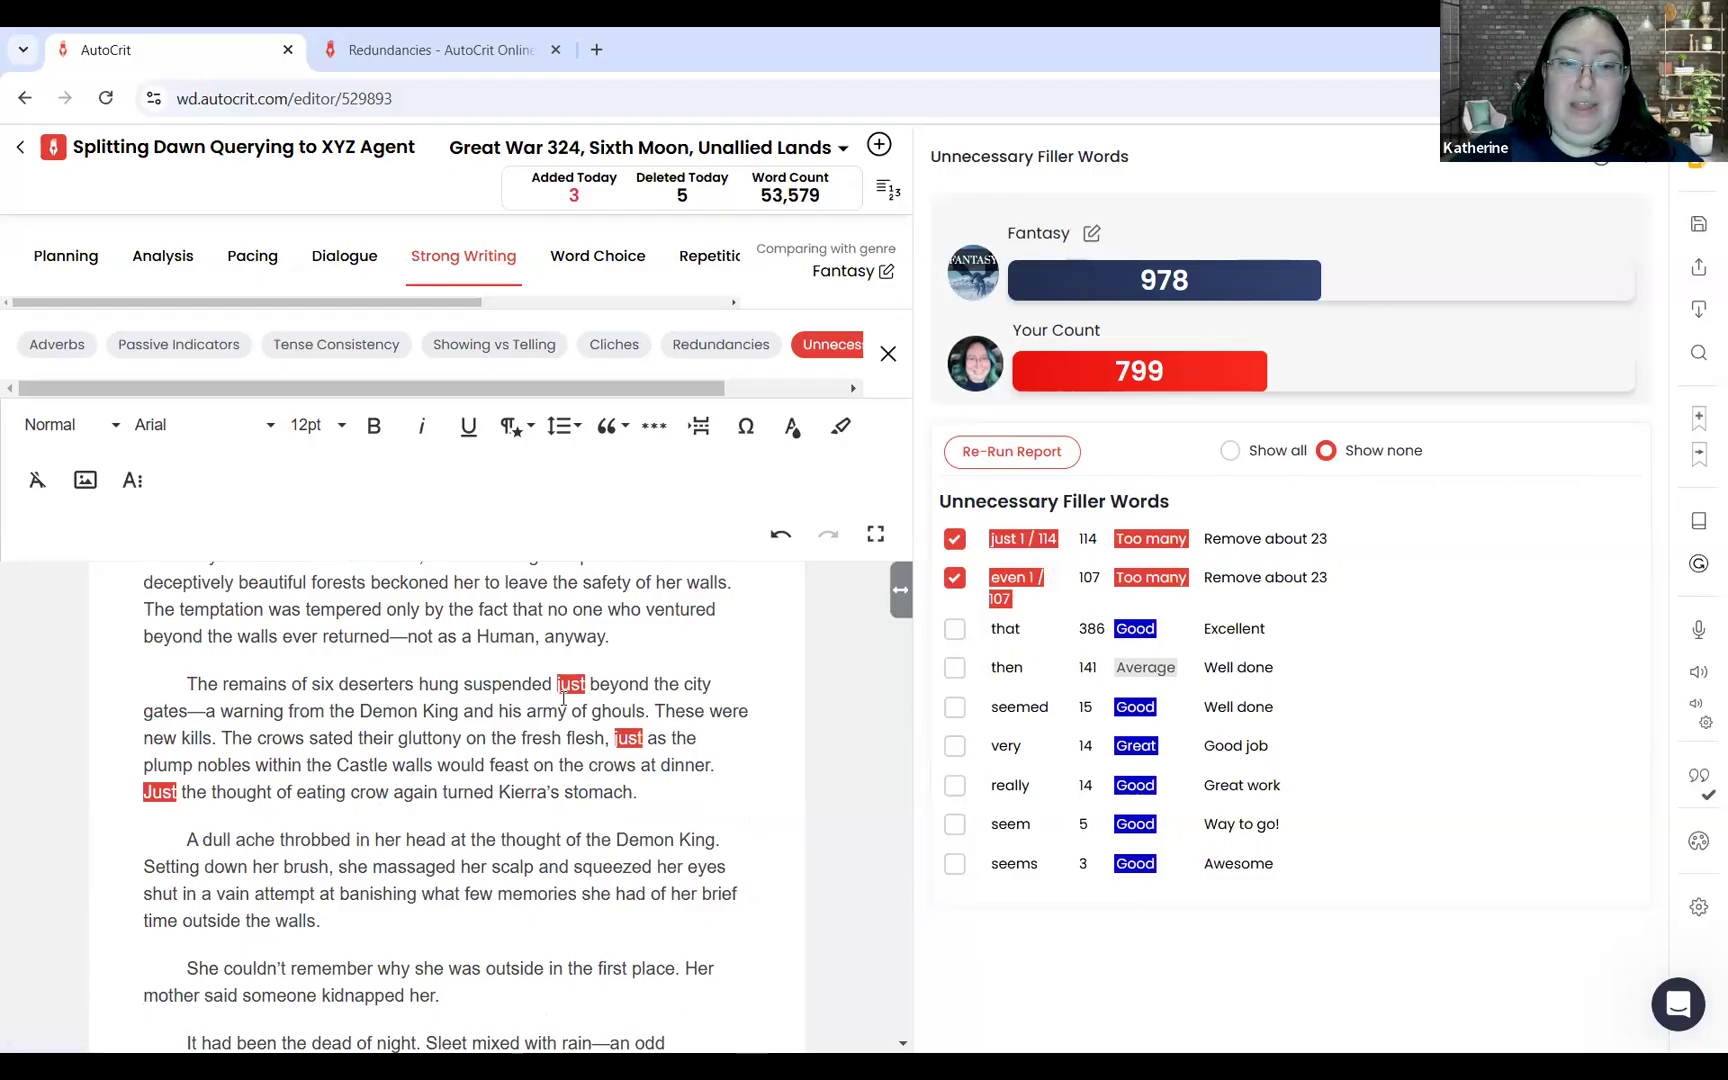
{"action": "left_click_drag", "start_coordinate": [557, 684], "coordinate": [649, 686]}
{"action": "type", "text": "on the cobb"}
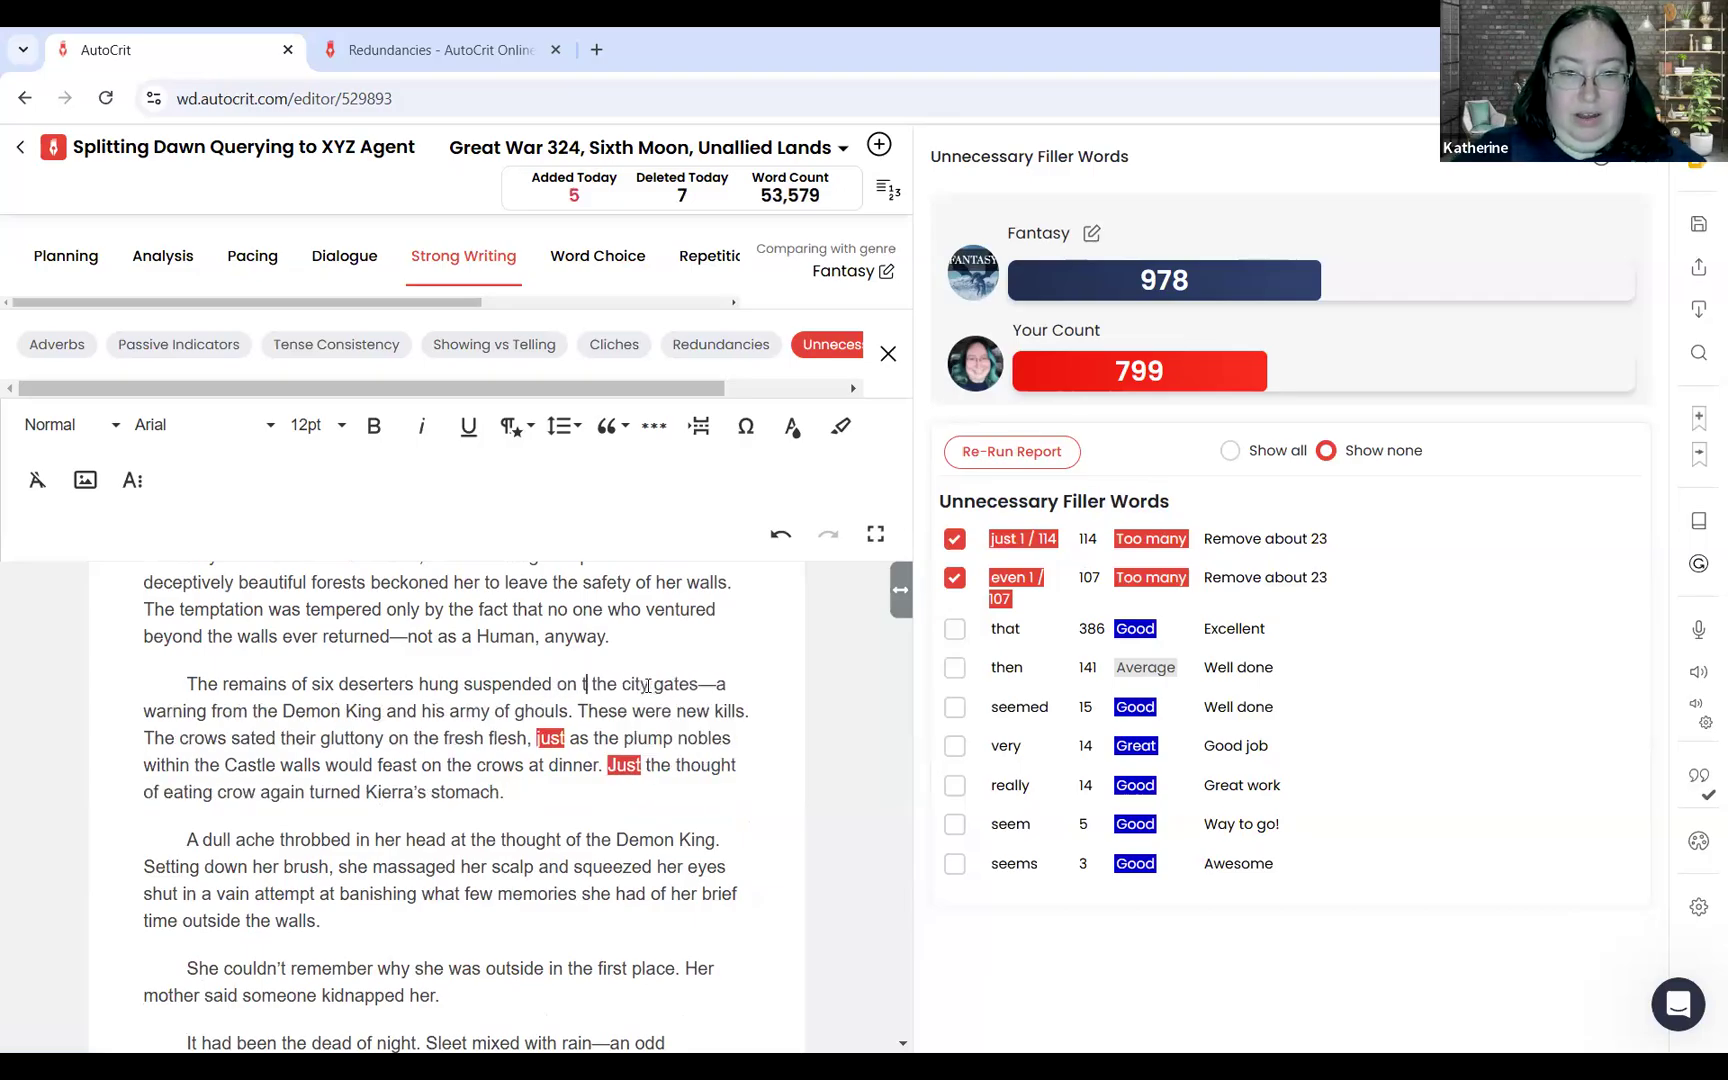
{"action": "type", "text": "lestone"}
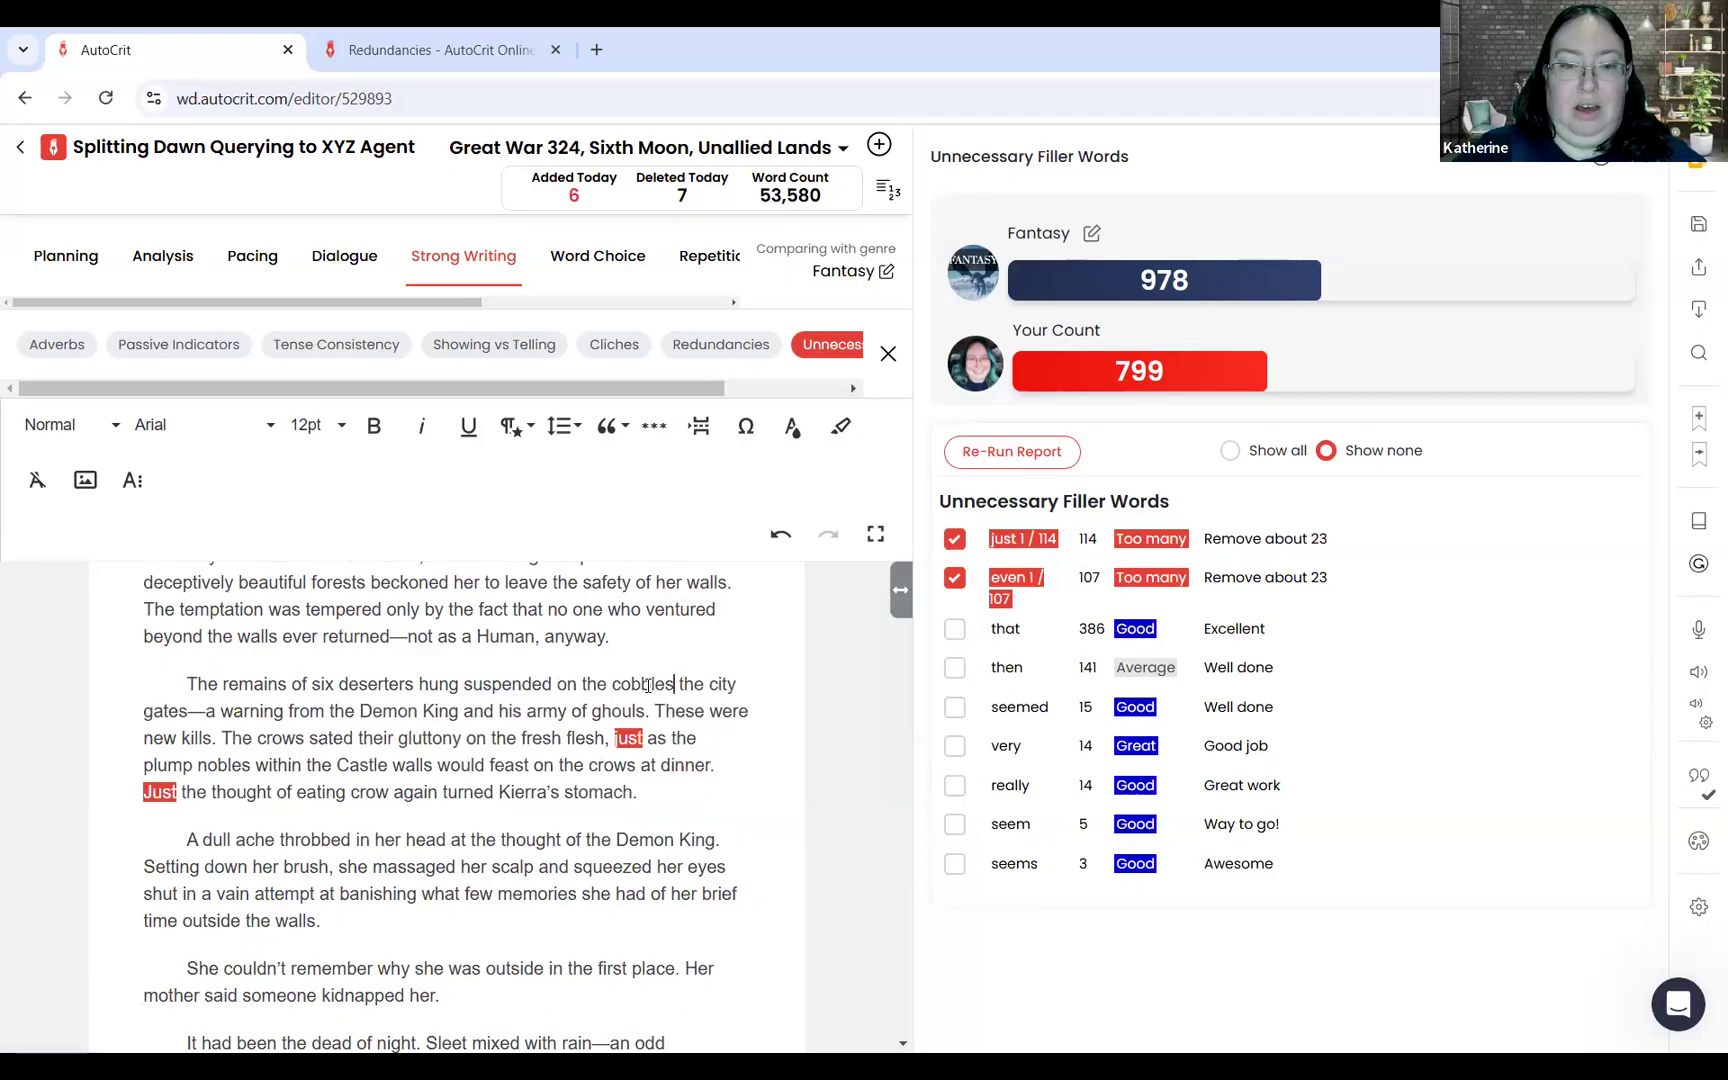
{"action": "type", "text": " beneath"}
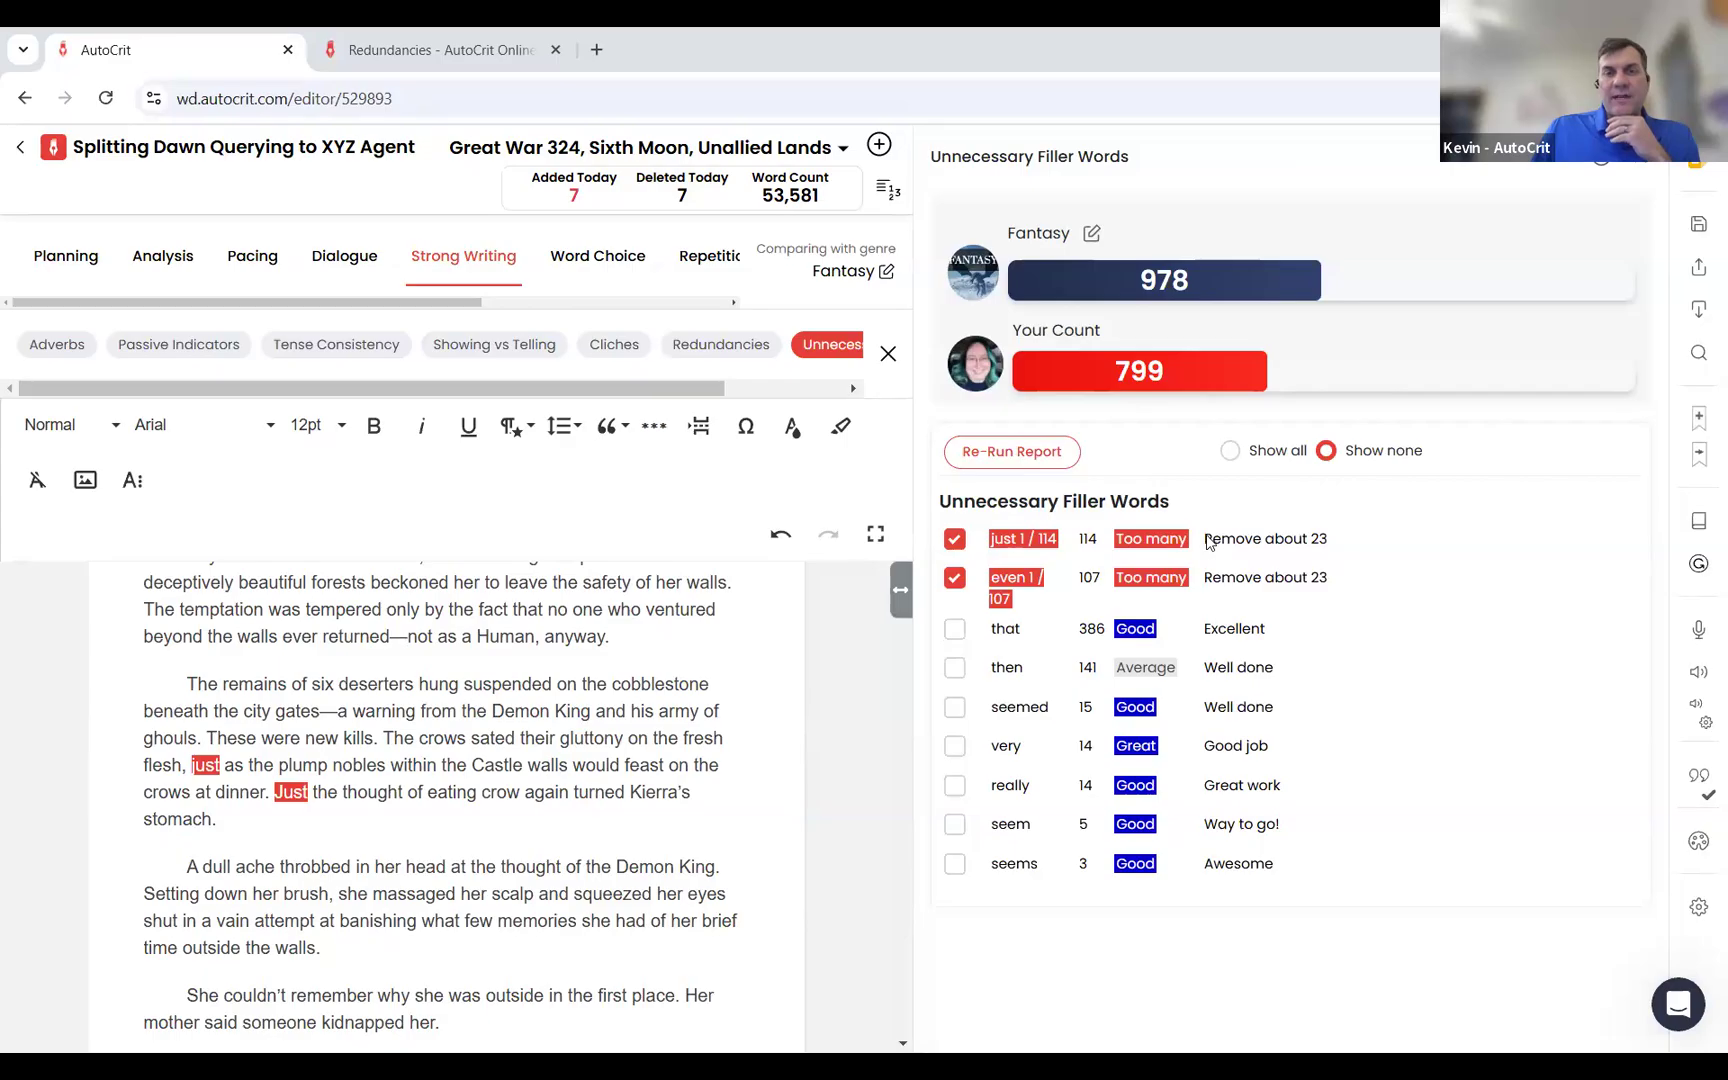
Step: Clear the highlights for the filler words "even" and "just"
{"action": "left_click", "coordinate": [950, 579]}
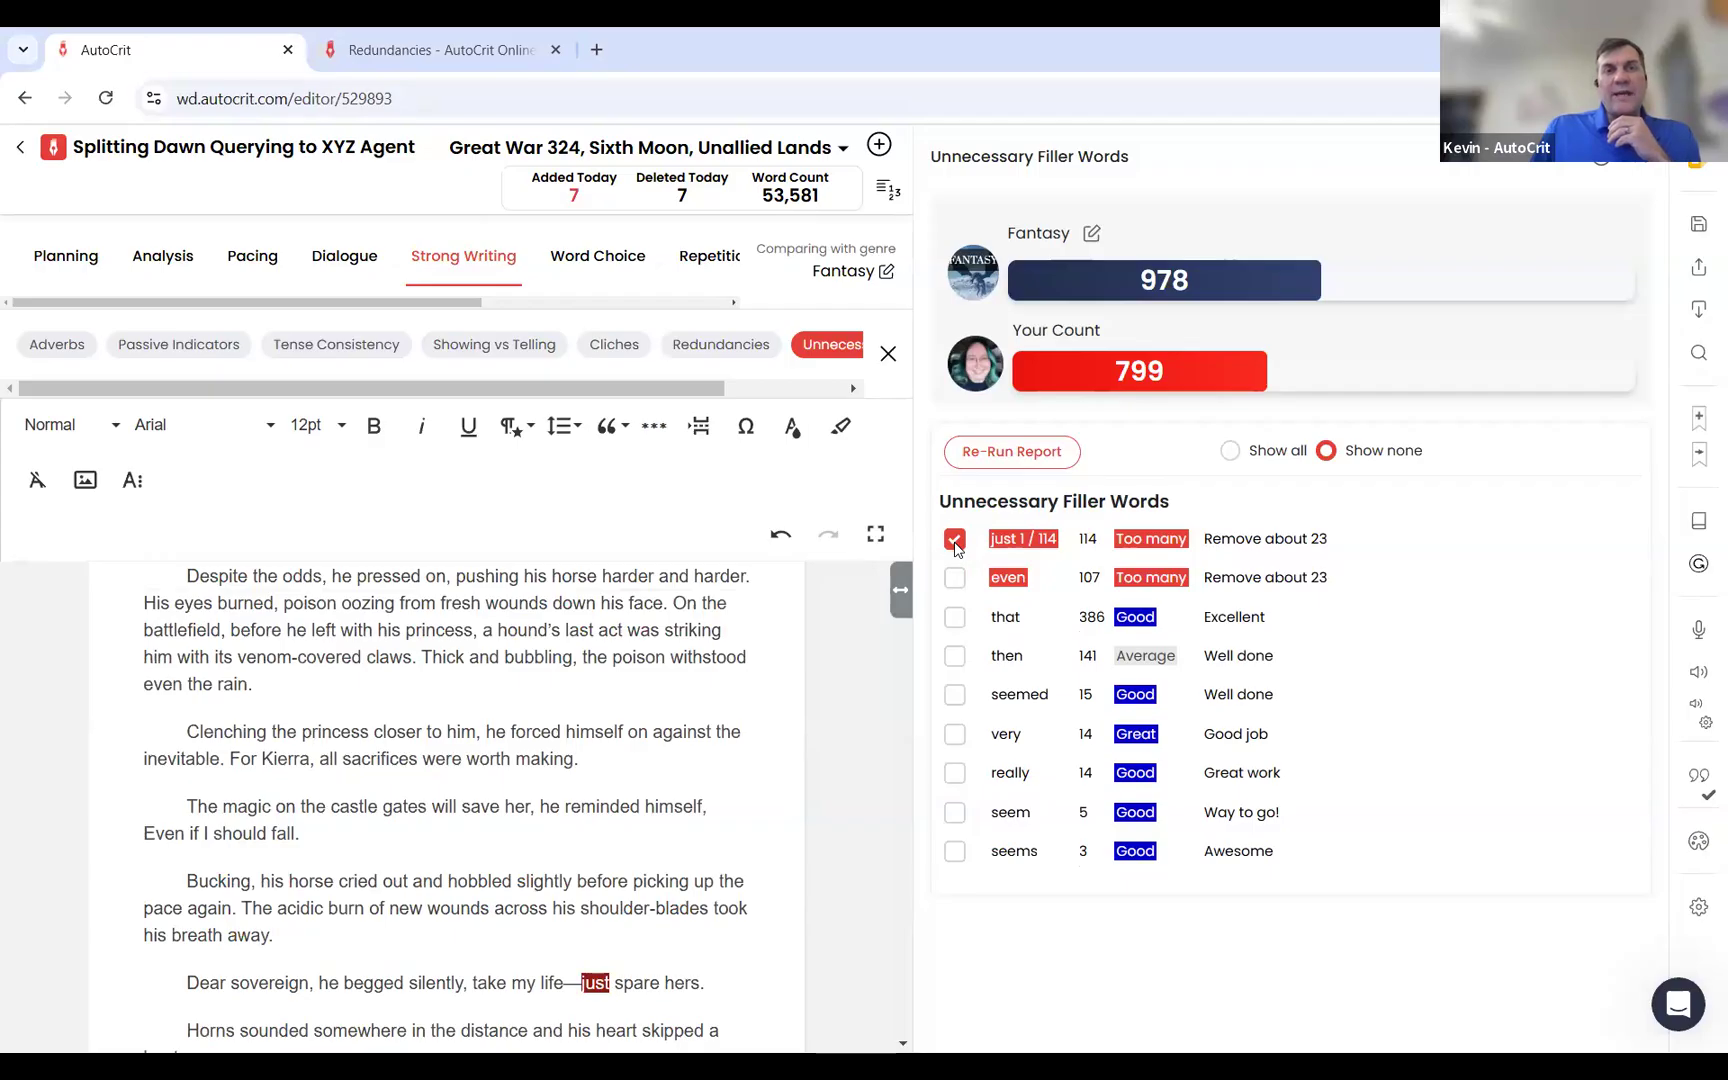
{"action": "left_click", "coordinate": [955, 546]}
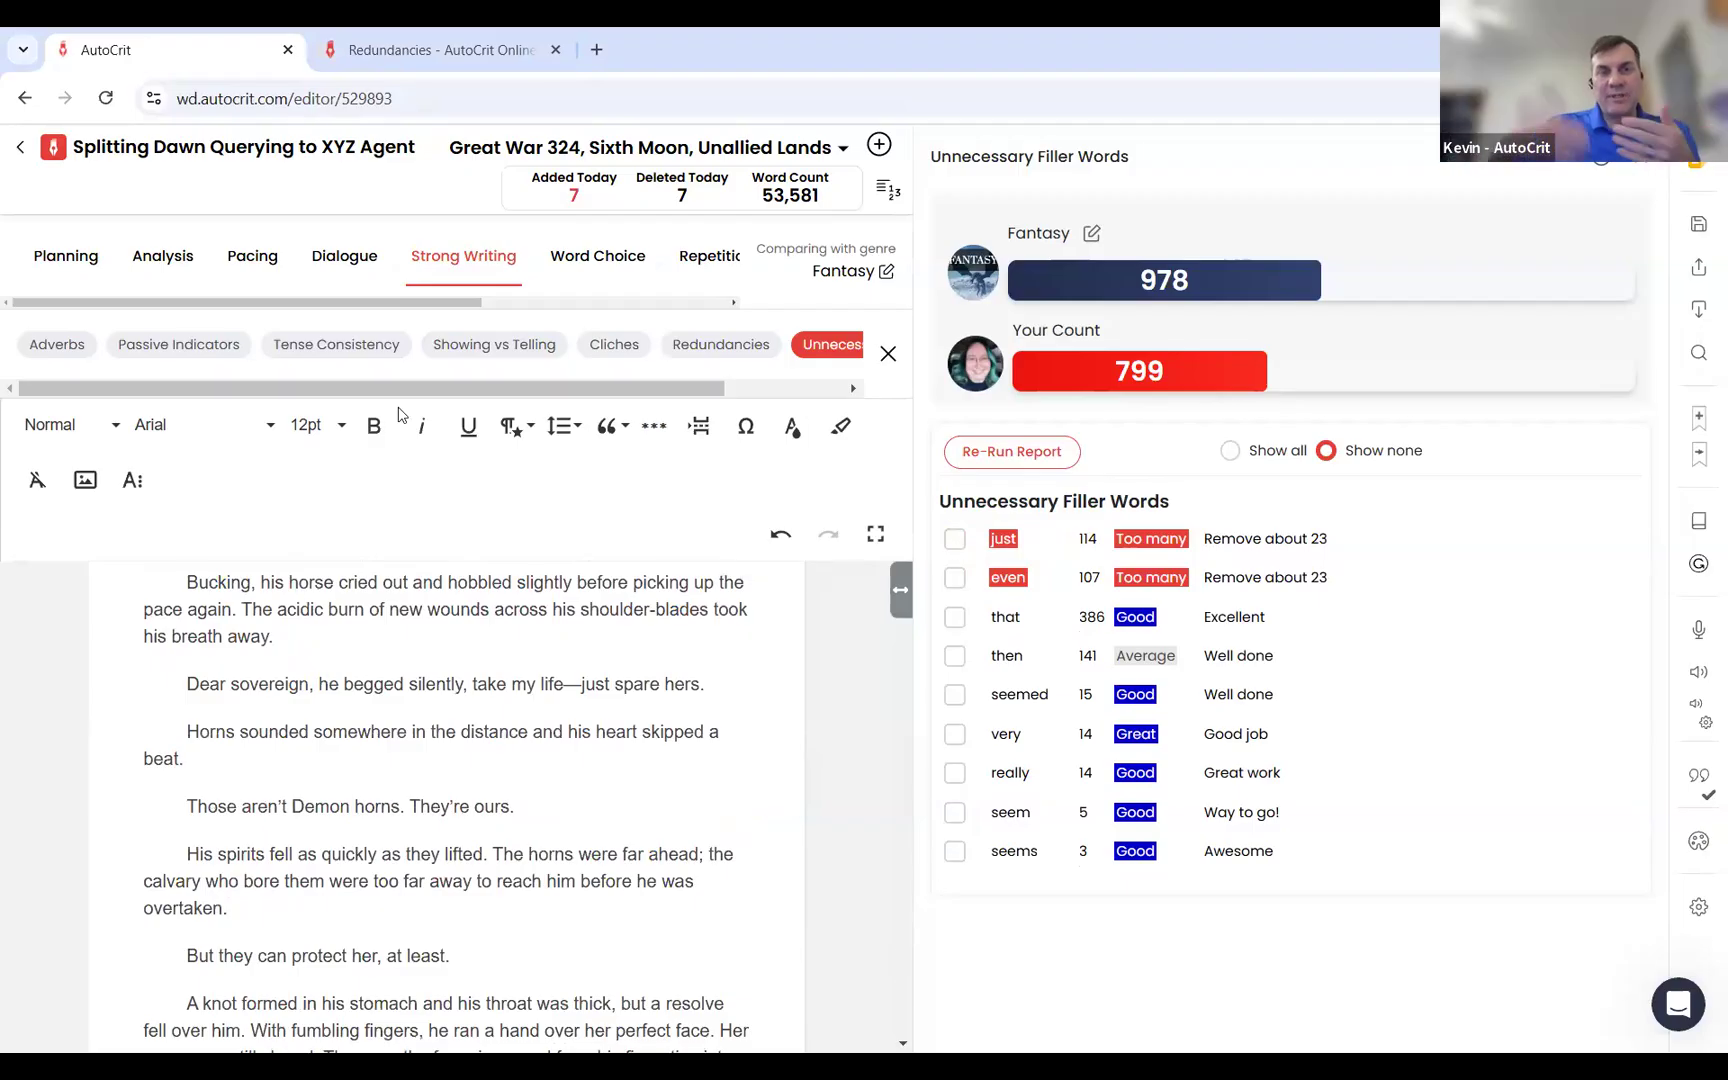
Step: Delete all text from the Chapter Twenty-One heading to the end of the manuscript, including the book notes
{"action": "left_click", "coordinate": [495, 148]}
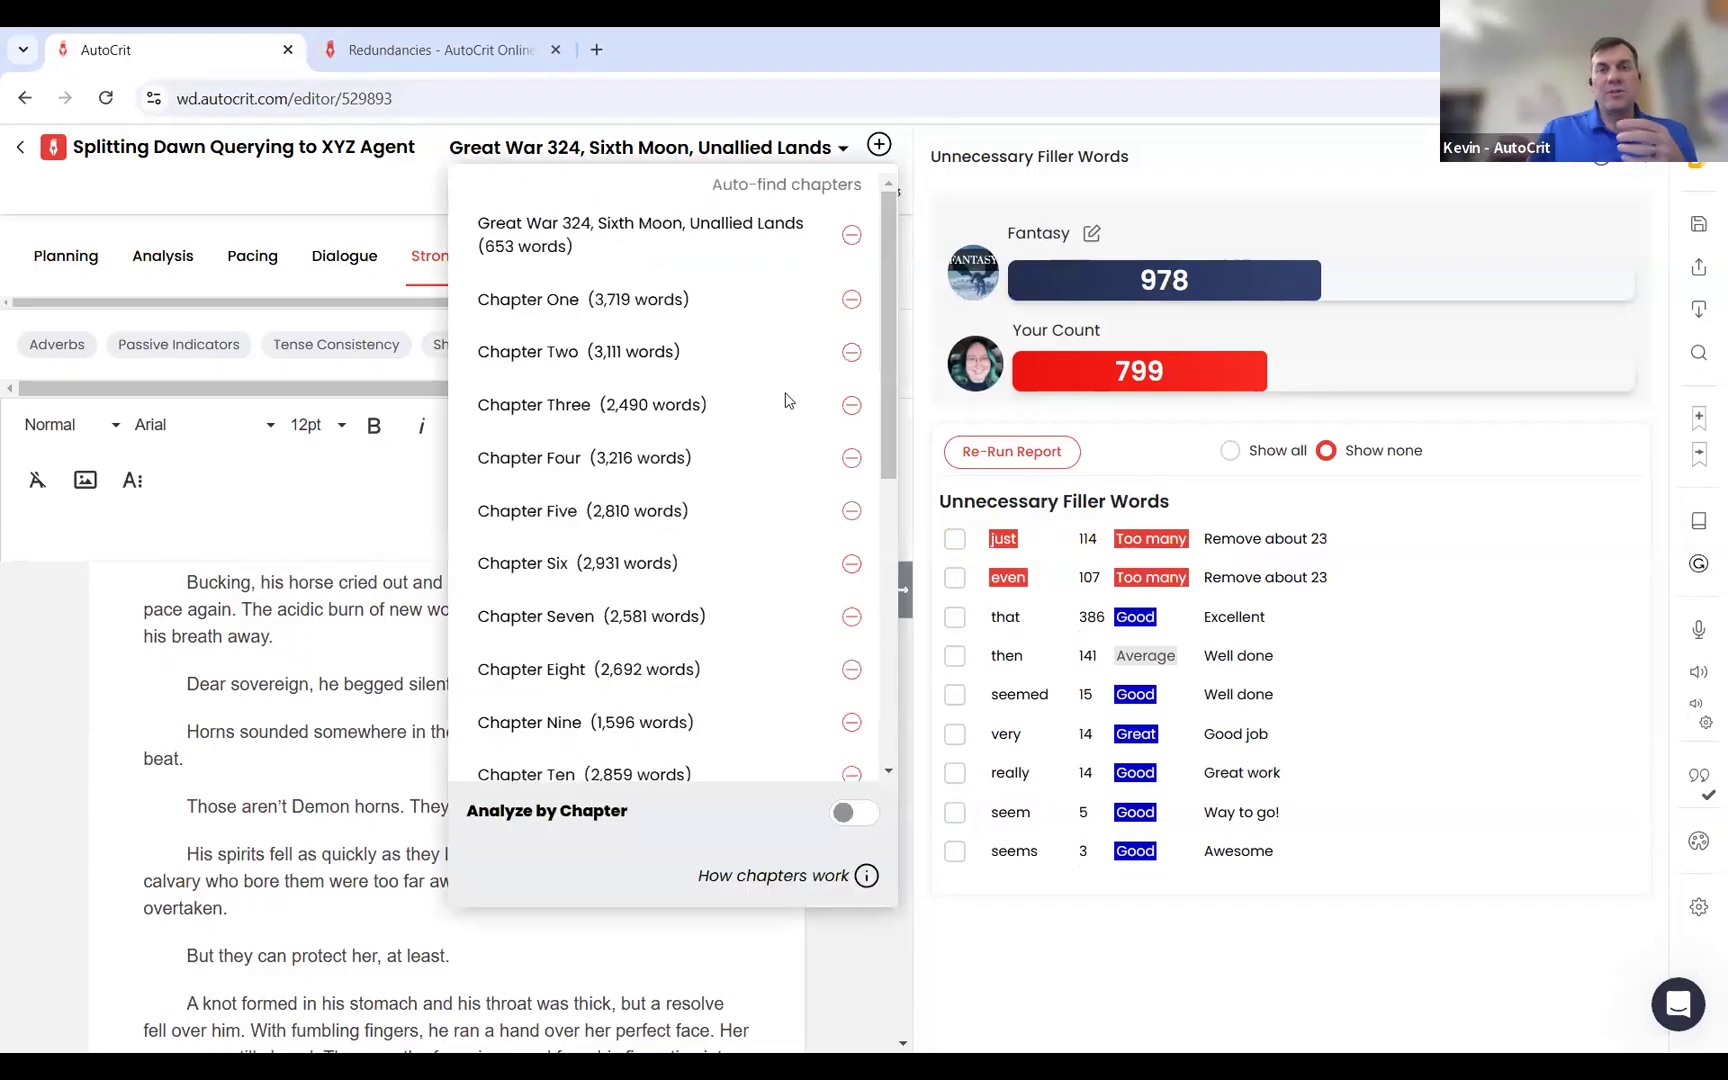
{"action": "scroll", "coordinate": [891, 678], "scroll_direction": "down", "scroll_amount": 6}
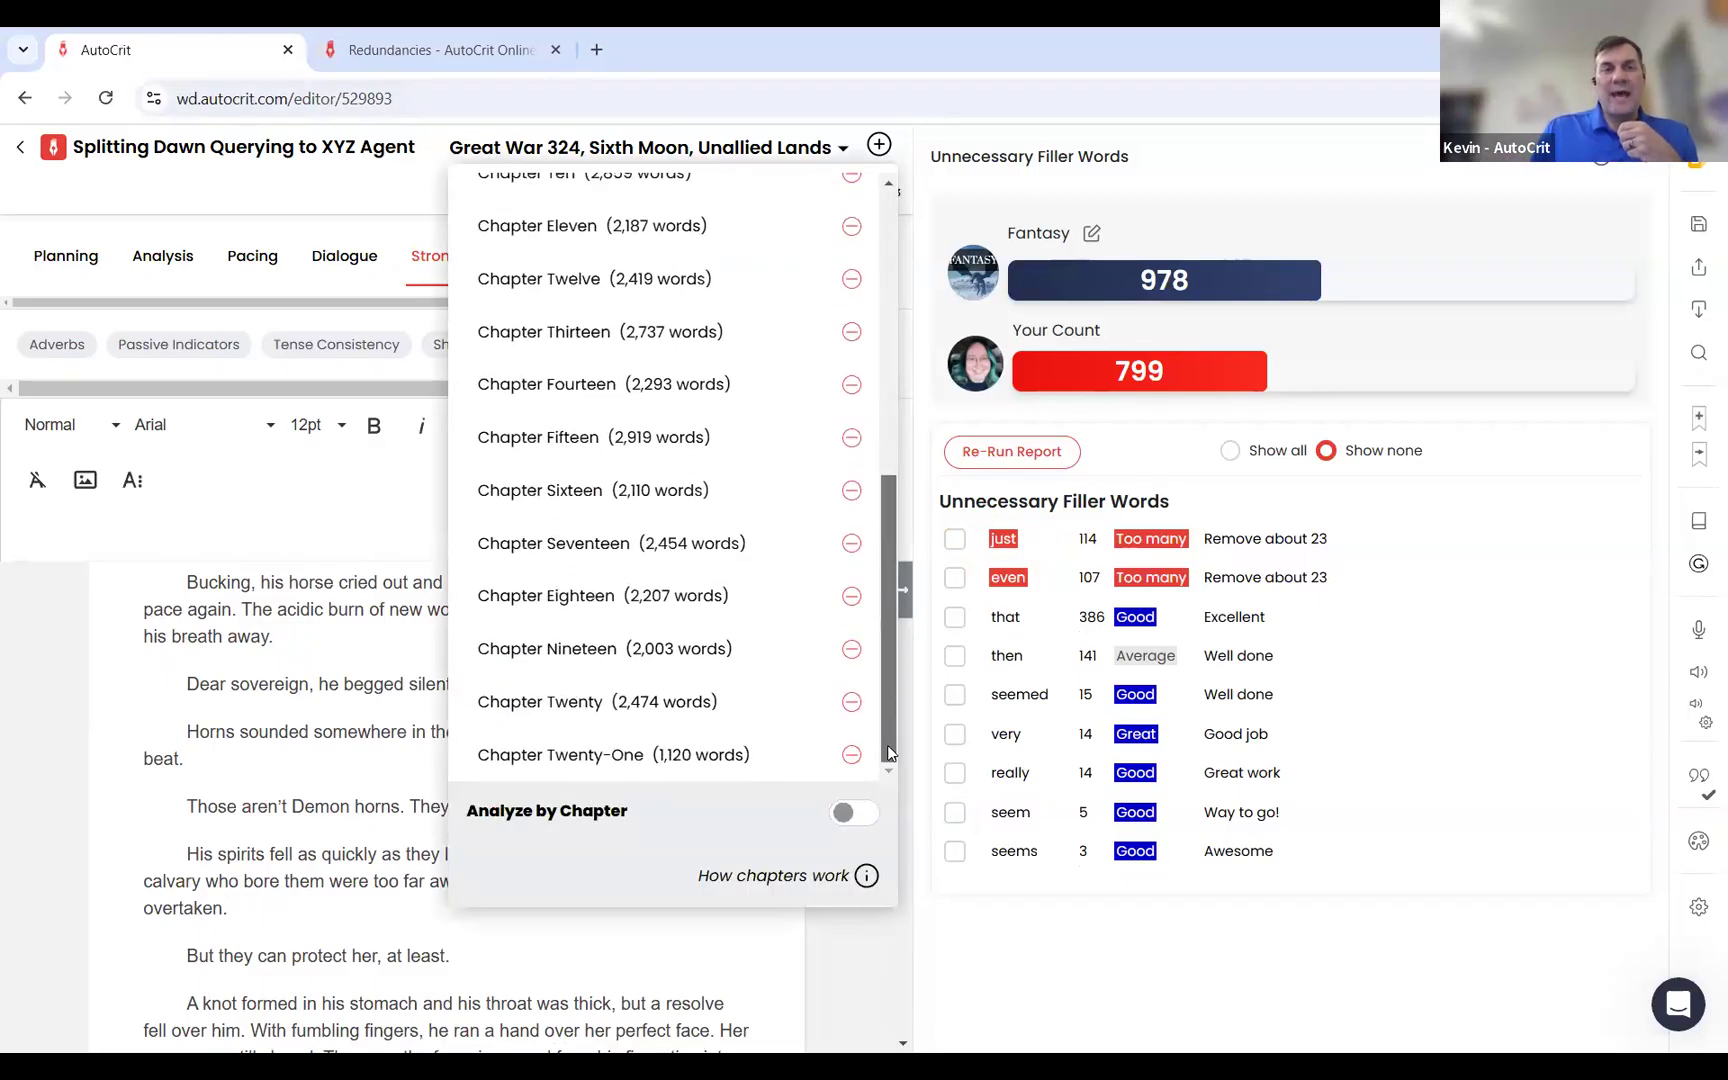
{"action": "left_click", "coordinate": [710, 757]}
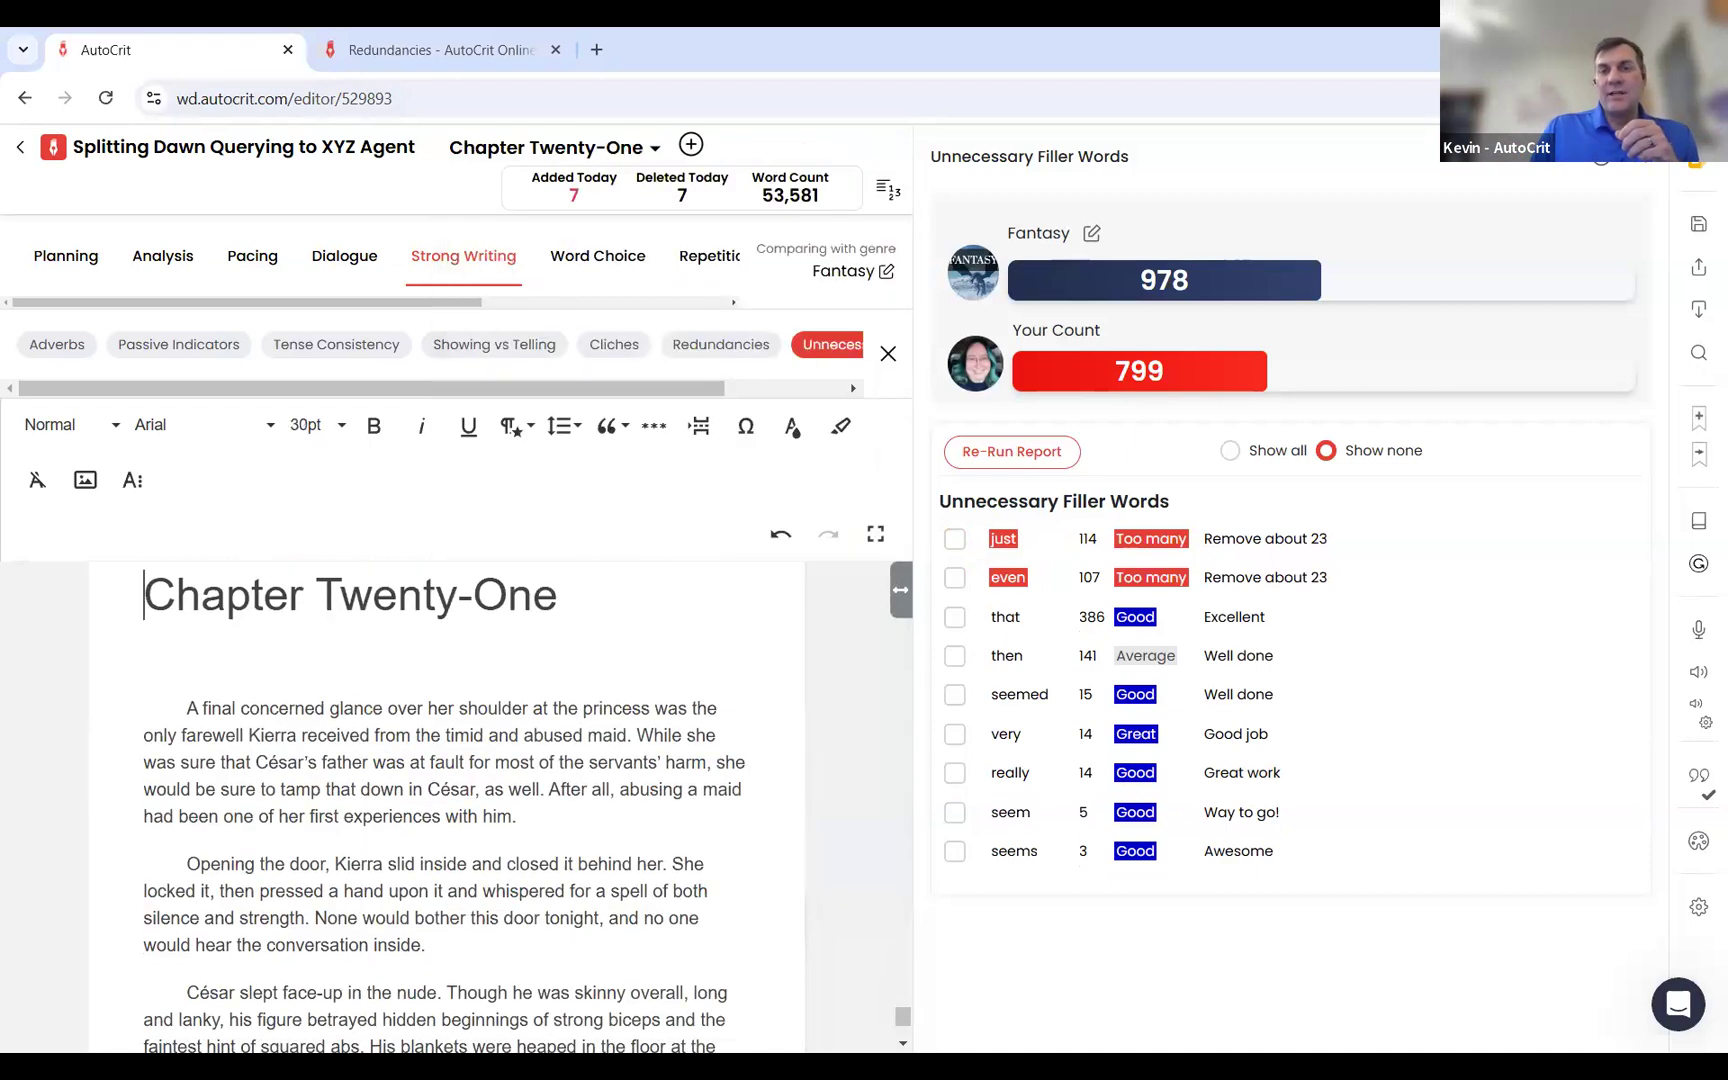
{"action": "key", "text": "ctrl+a"}
{"action": "scroll", "coordinate": [446, 806], "scroll_direction": "down", "scroll_amount": 20}
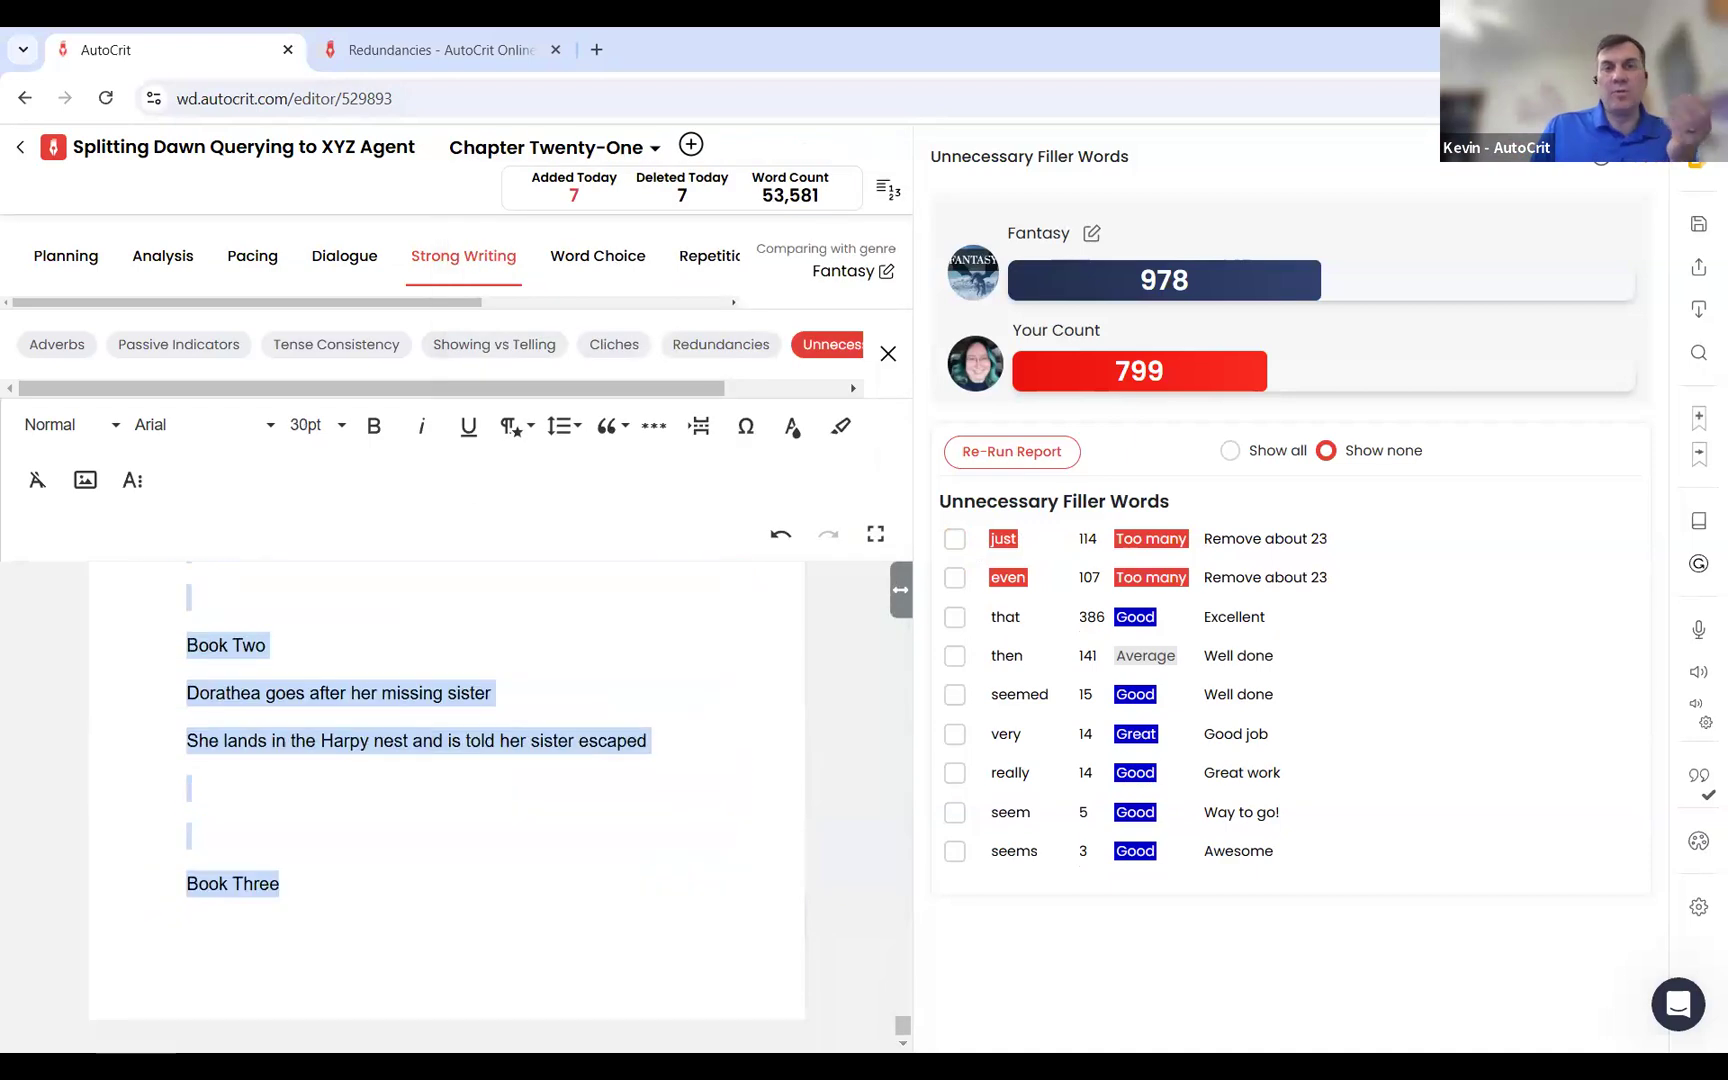
{"action": "key", "text": "Delete"}
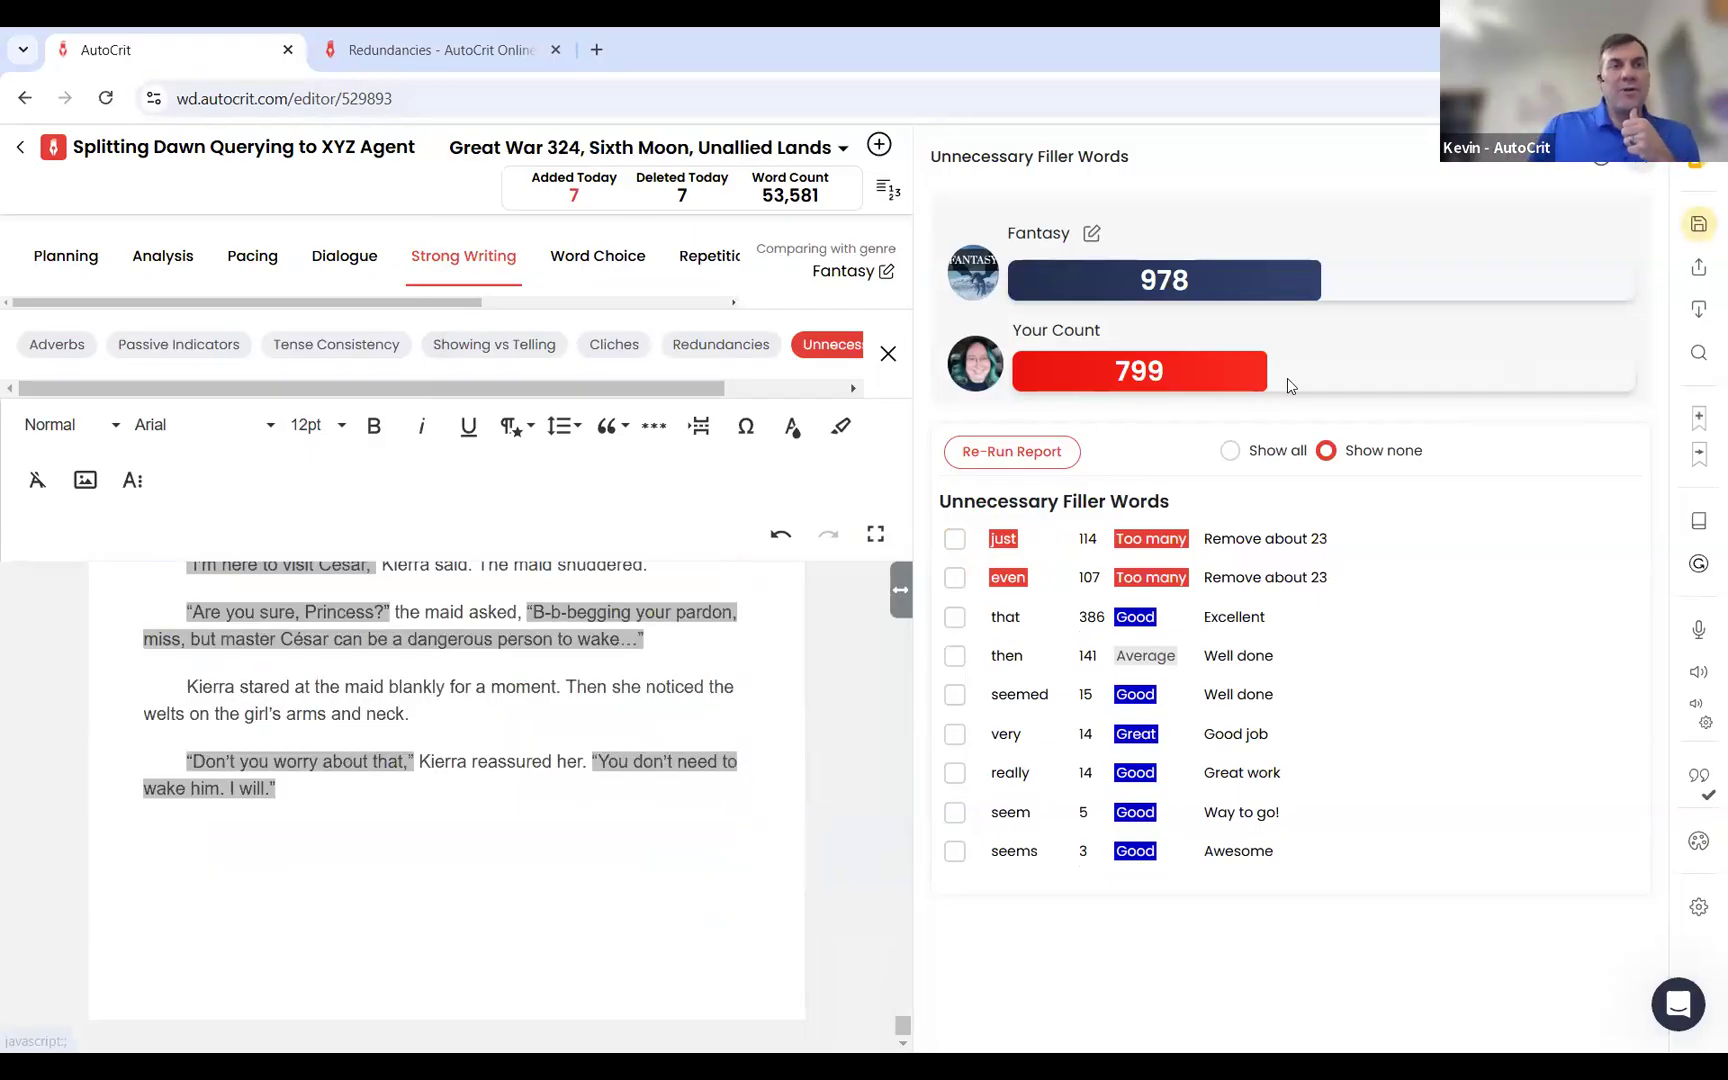
Step: Re-run the Unnecessary Filler Words report, review the updated count for "even", and close the report
{"action": "left_click", "coordinate": [1012, 452]}
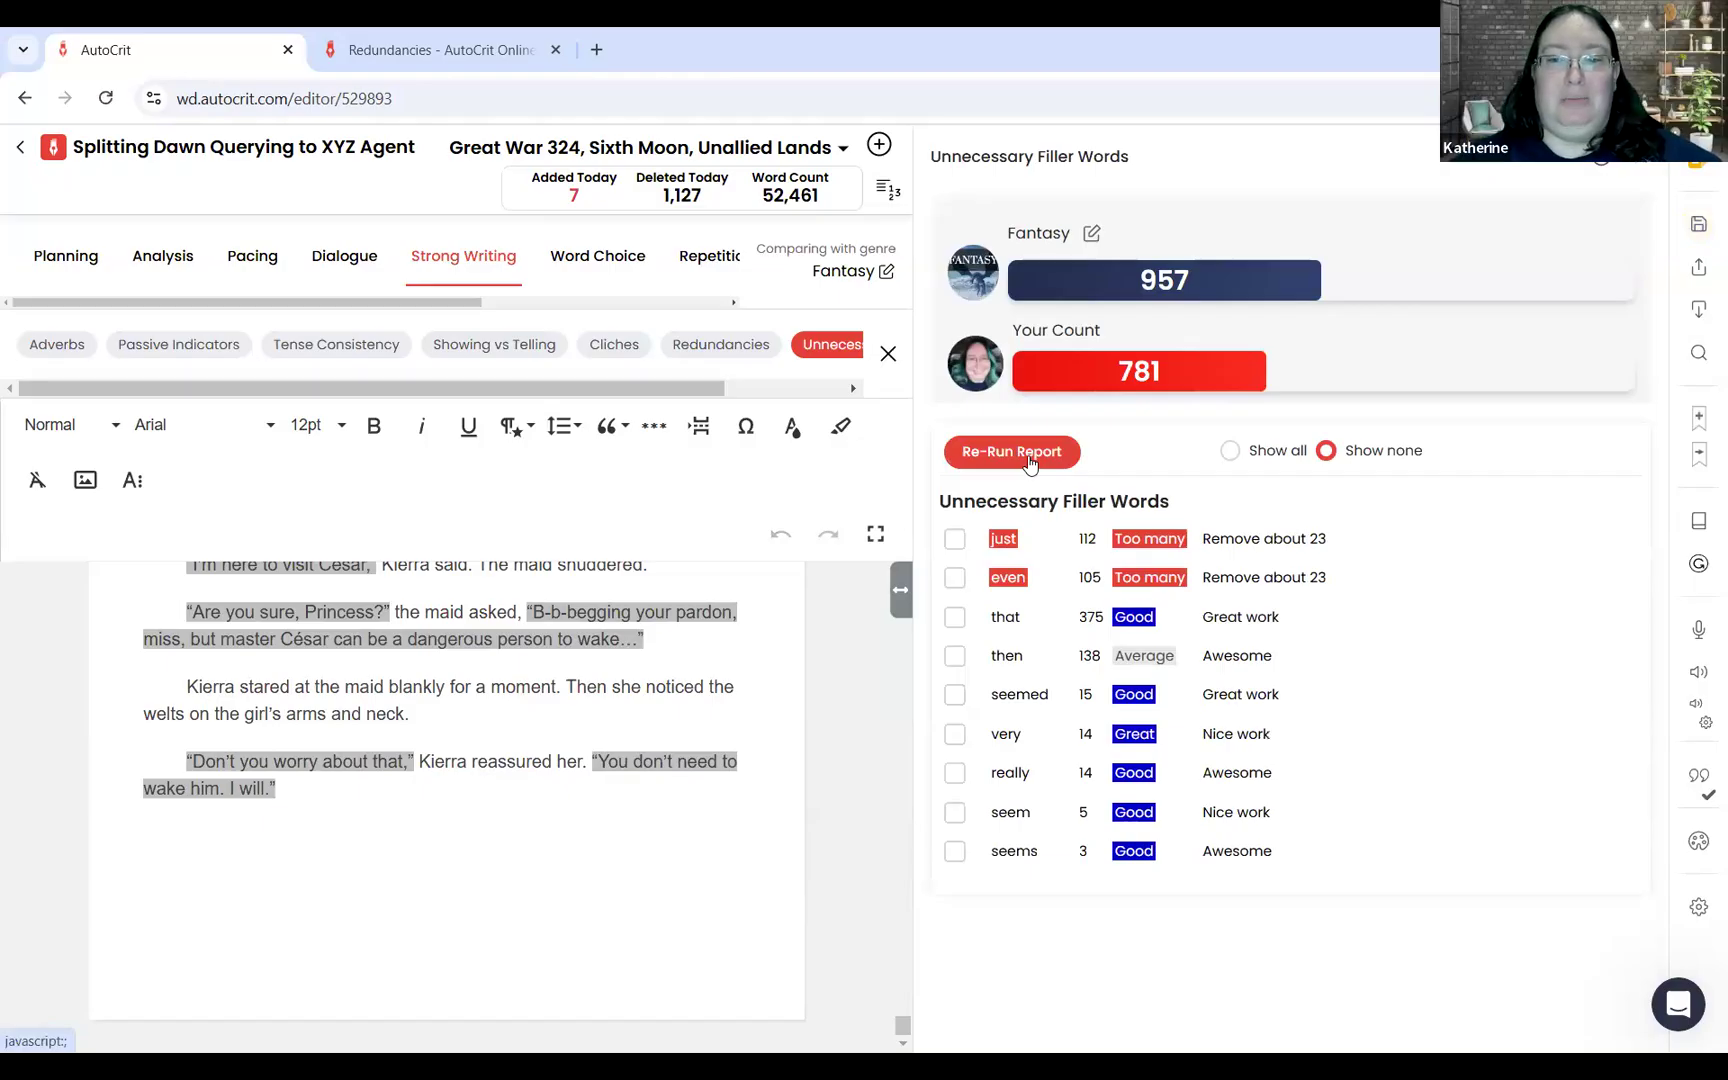
{"action": "left_click_drag", "start_coordinate": [1079, 582], "coordinate": [1267, 553]}
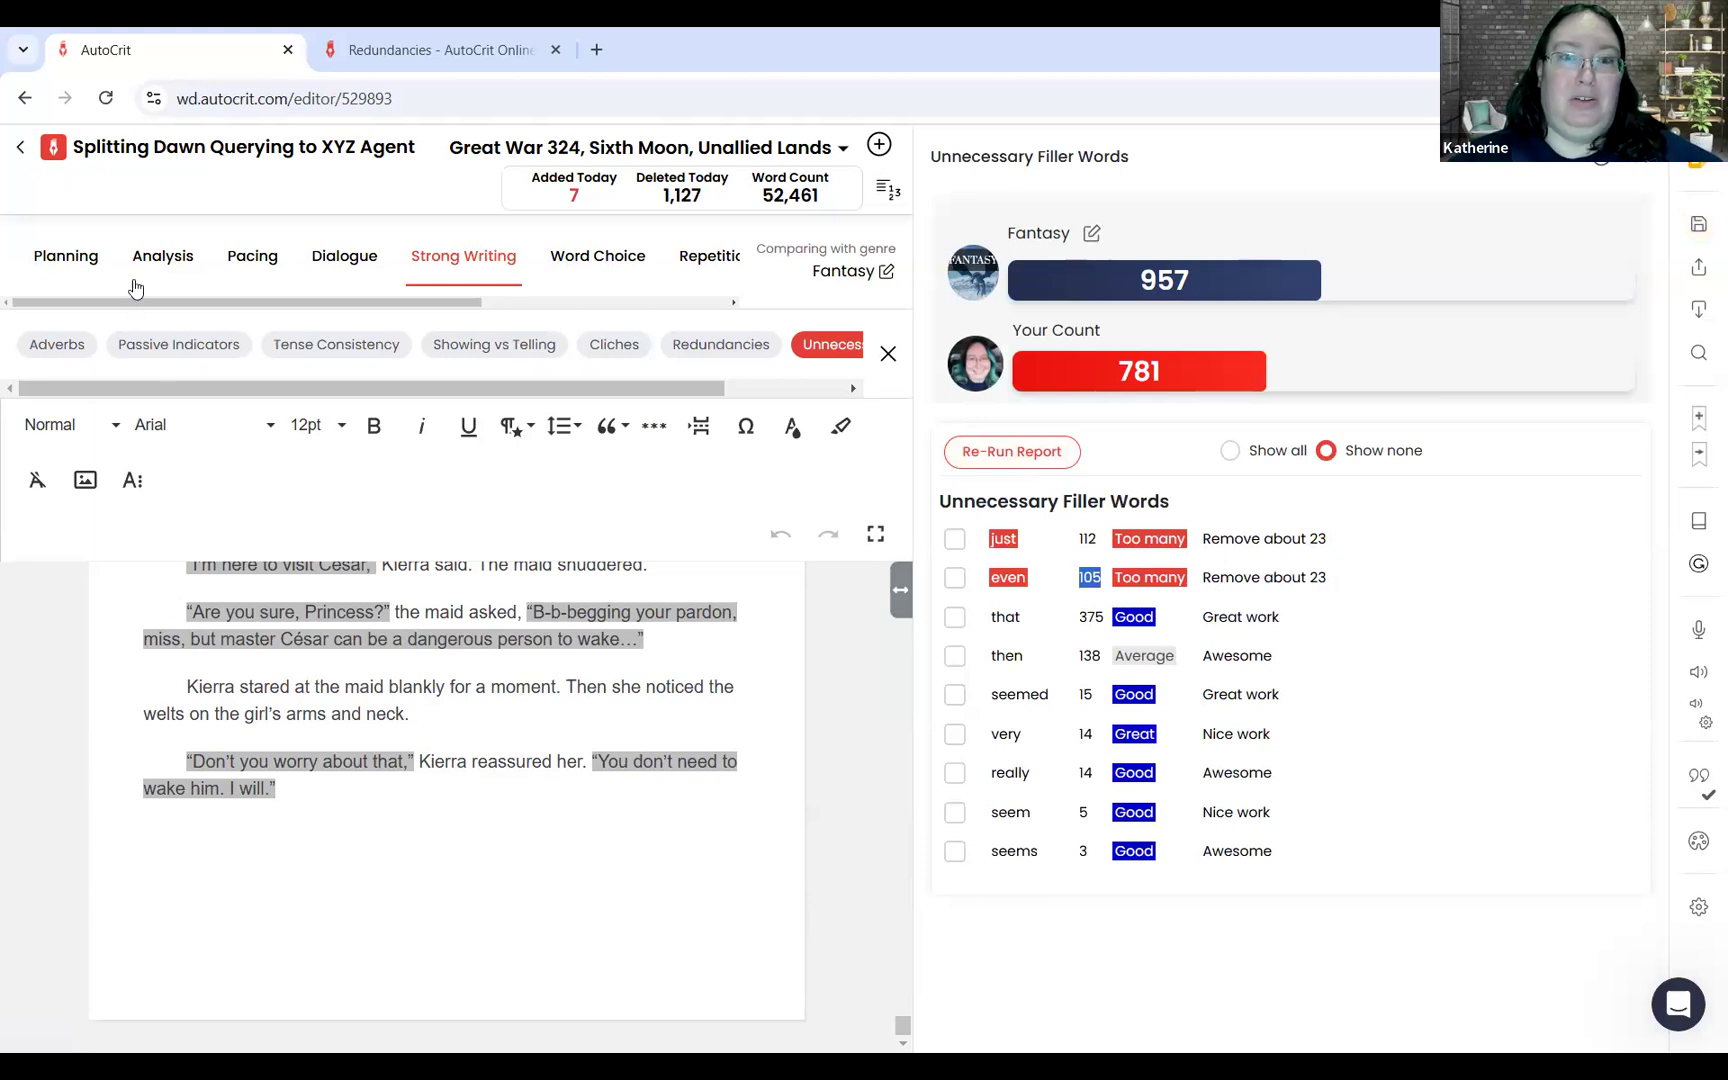
{"action": "left_click", "coordinate": [1643, 160]}
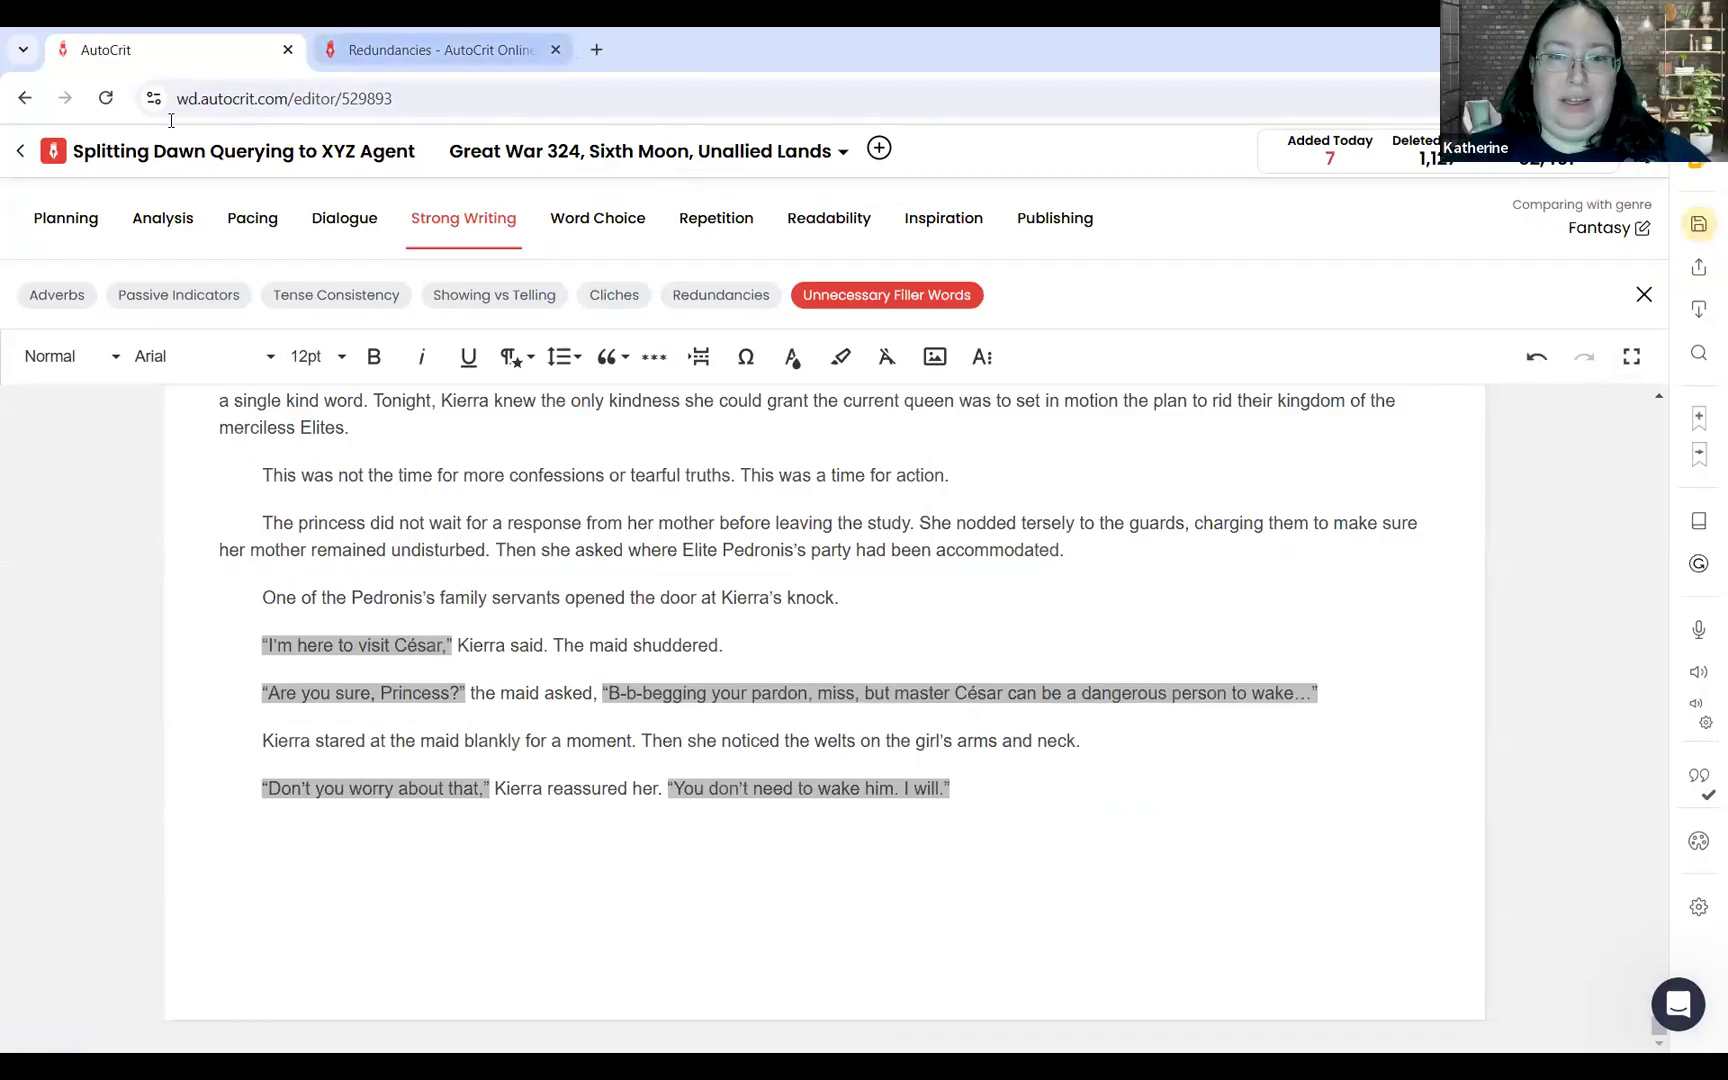
Step: Search the comparison authors and genres for "horror", "youn" and "sander", and close the selection without choosing one
{"action": "left_click", "coordinate": [1610, 230]}
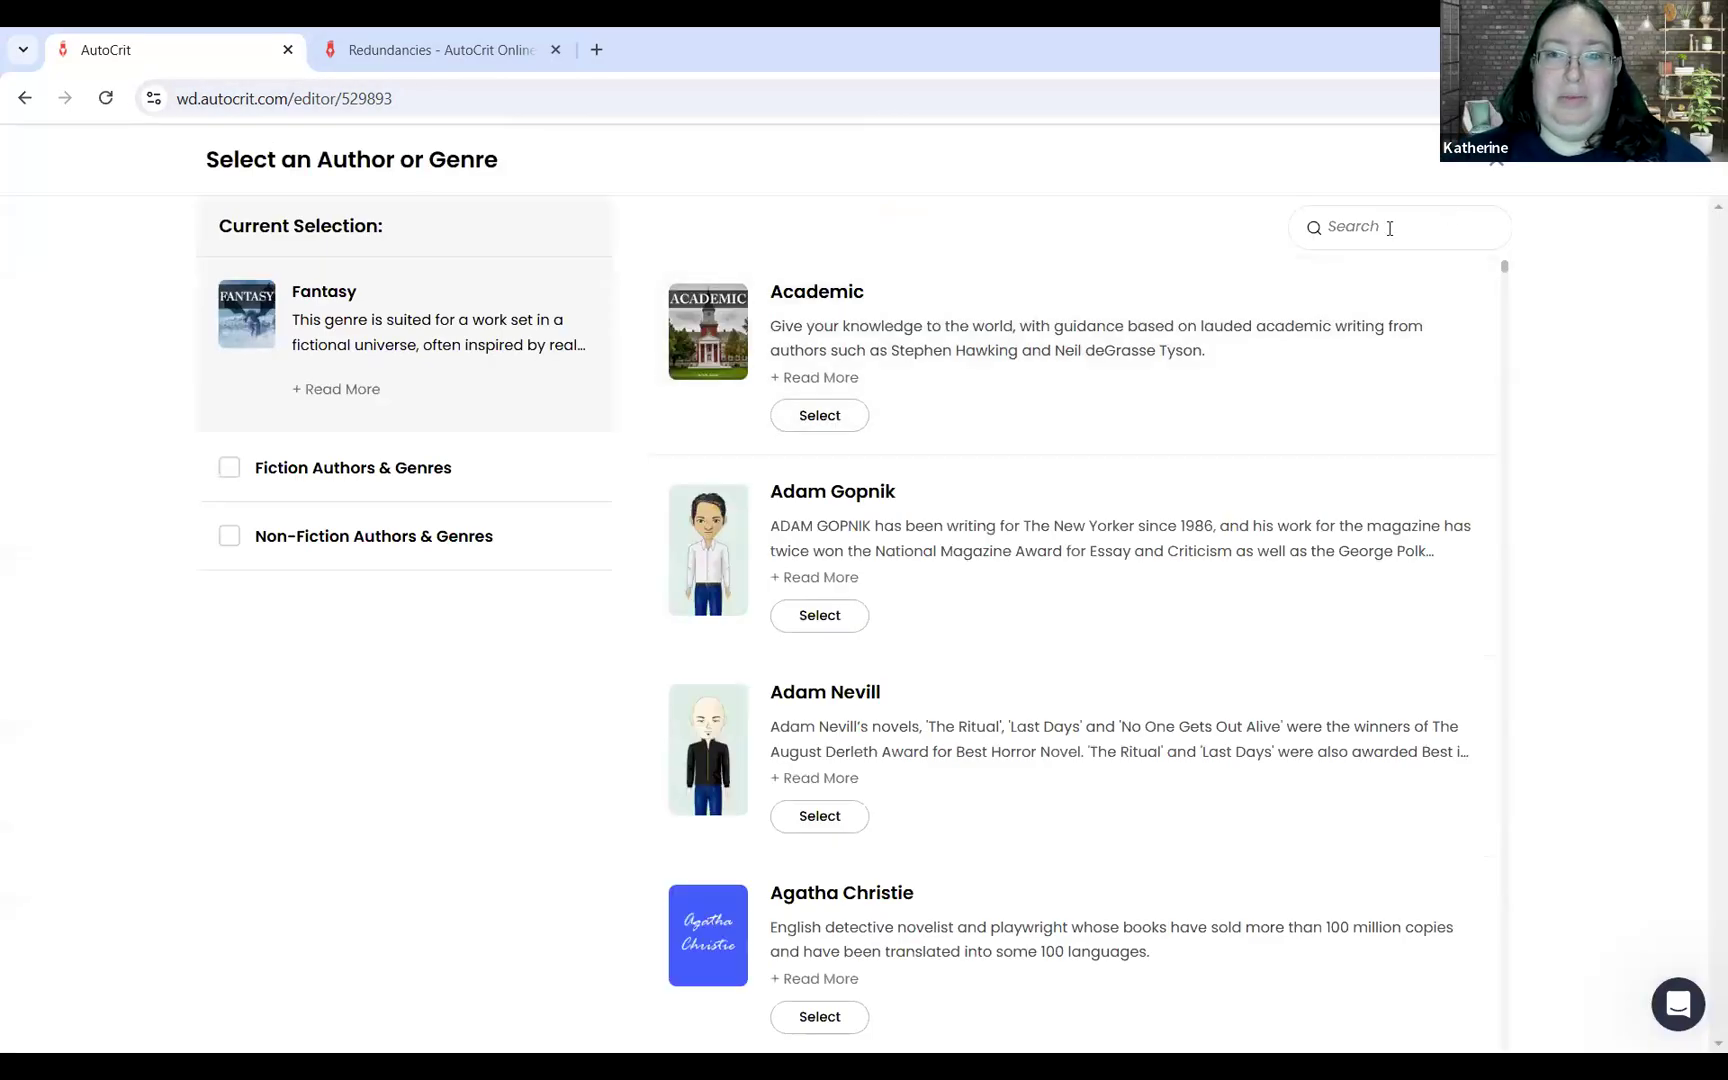
{"action": "left_click", "coordinate": [1389, 228]}
{"action": "type", "text": "horror"}
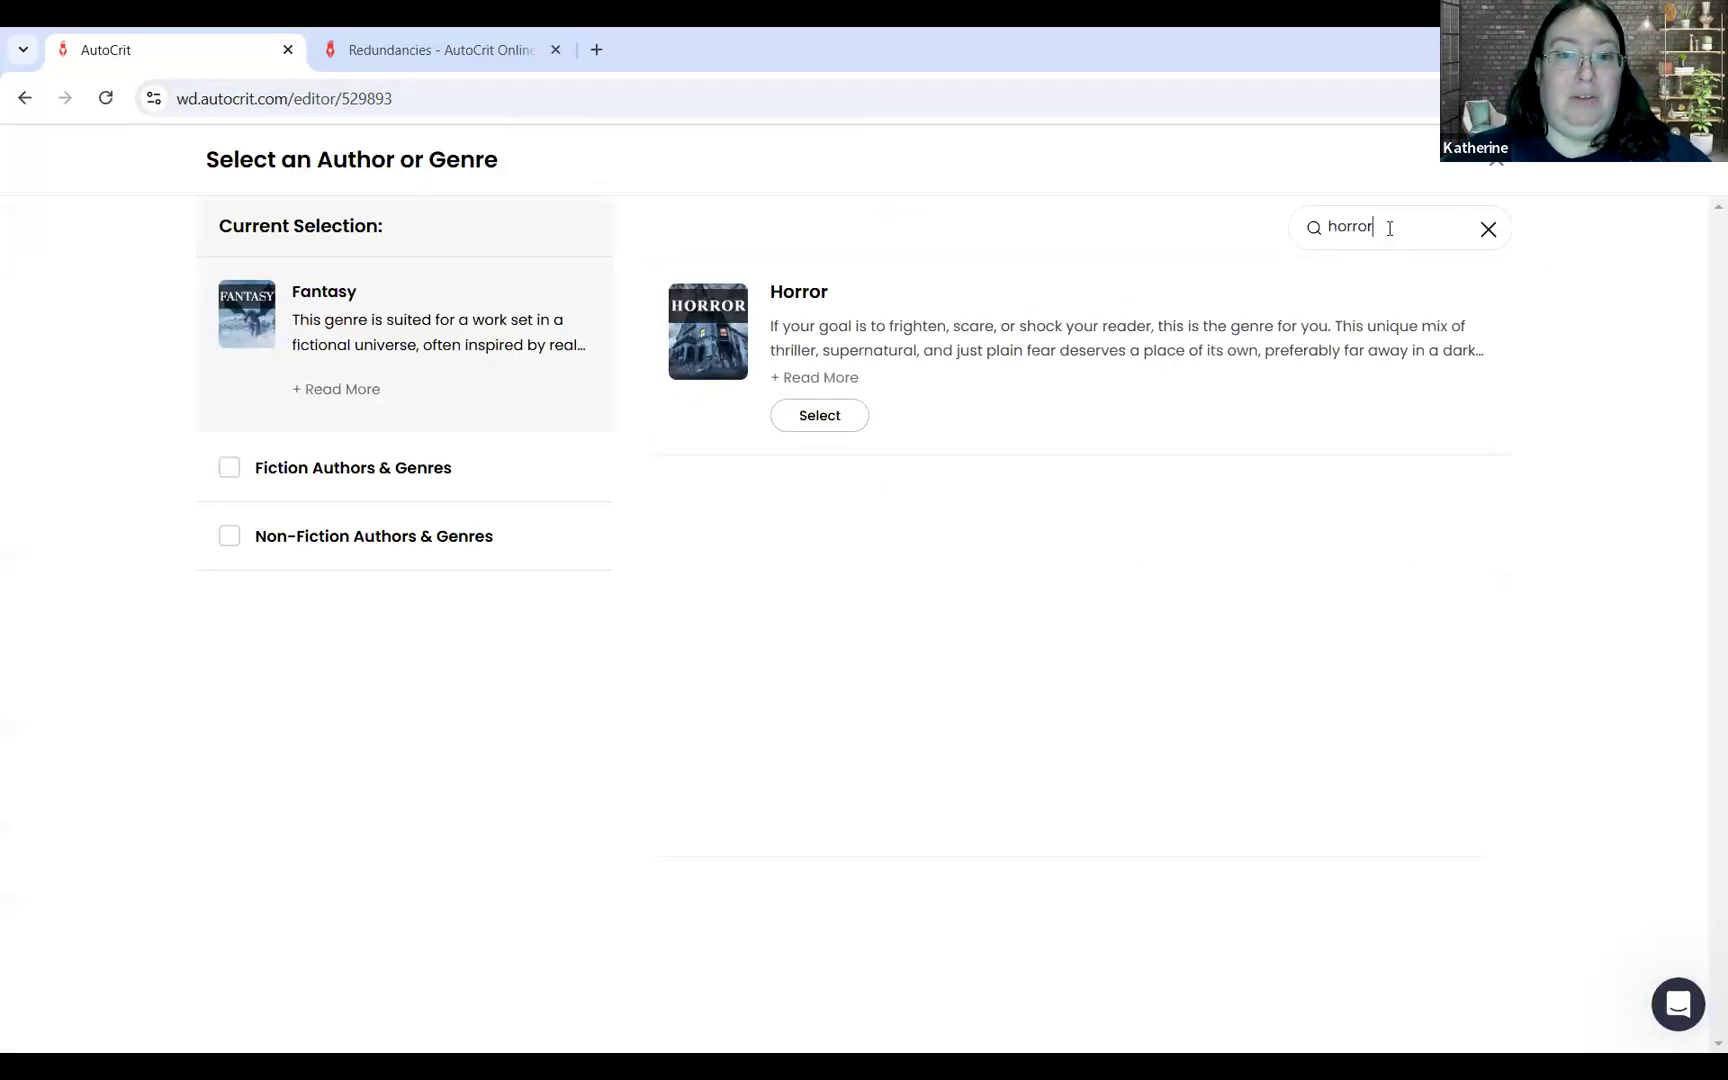
{"action": "key", "text": "BackSpace"}
{"action": "key", "text": "BackSpace"}
{"action": "key", "text": "BackSpace"}
{"action": "key", "text": "BackSpace"}
{"action": "key", "text": "BackSpace"}
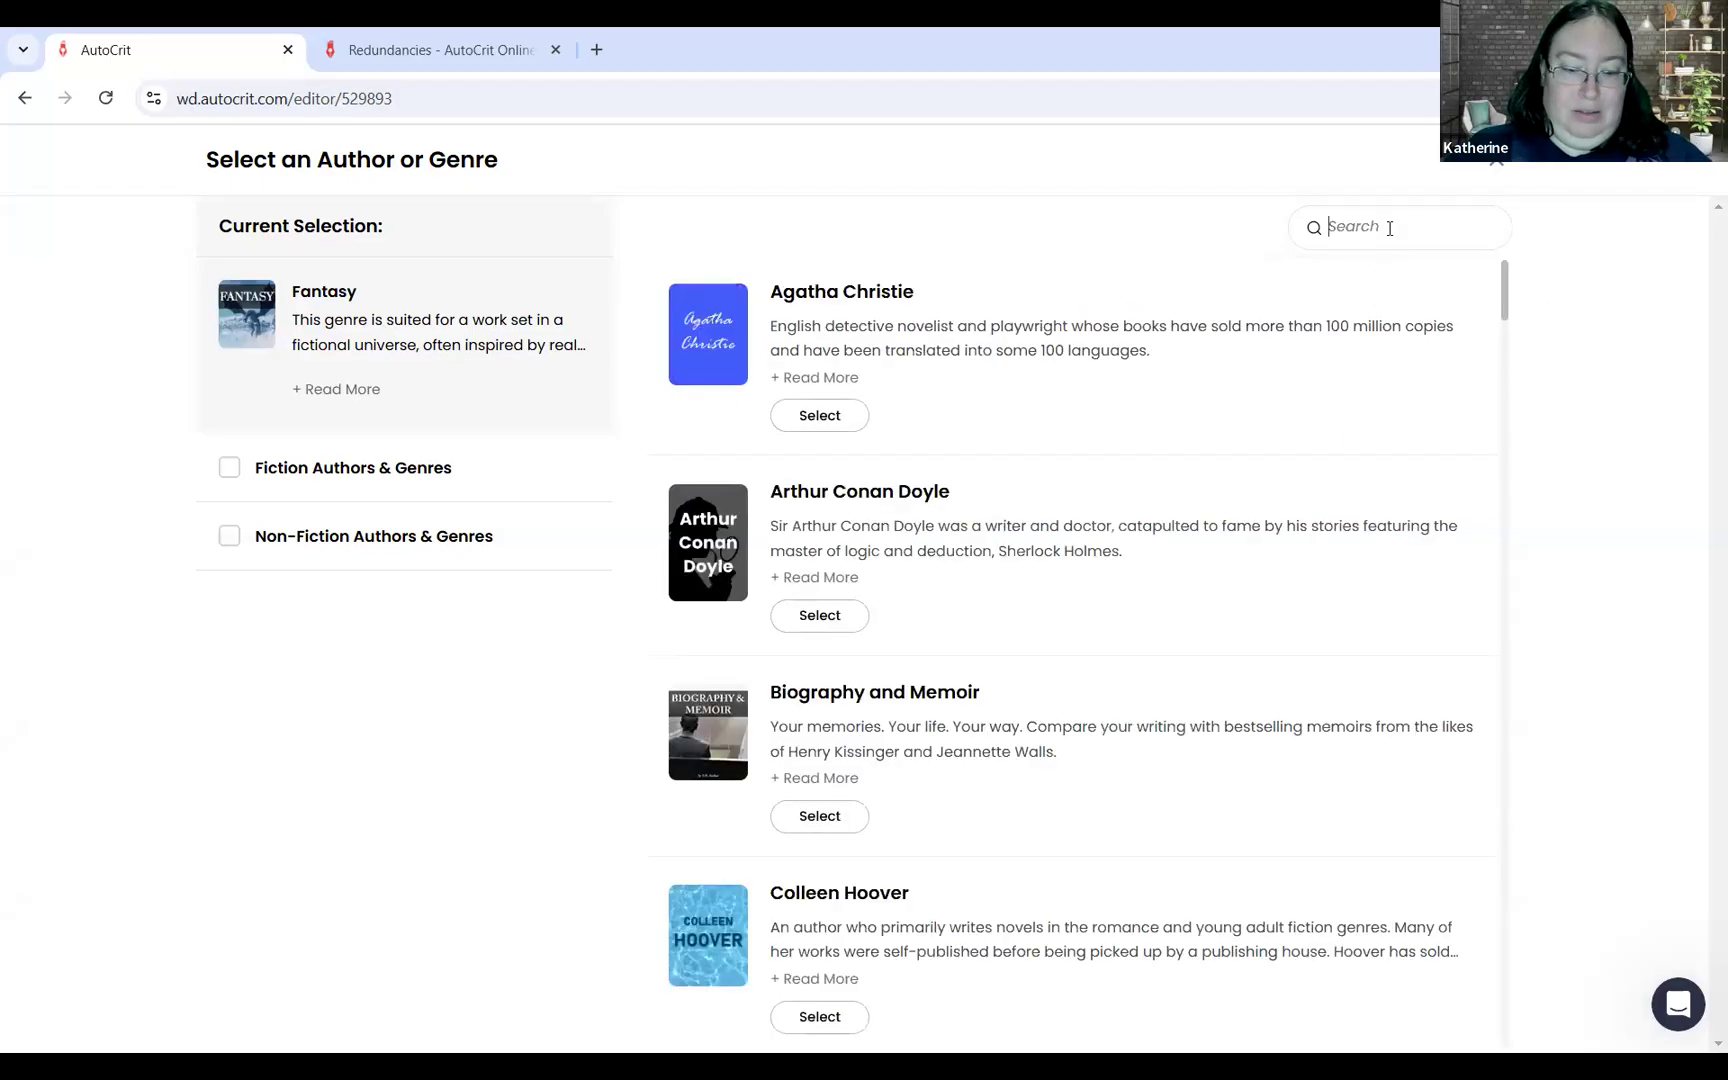
{"action": "type", "text": "youn"}
{"action": "key", "text": "BackSpace"}
{"action": "key", "text": "BackSpace"}
{"action": "key", "text": "BackSpace"}
{"action": "key", "text": "BackSpace"}
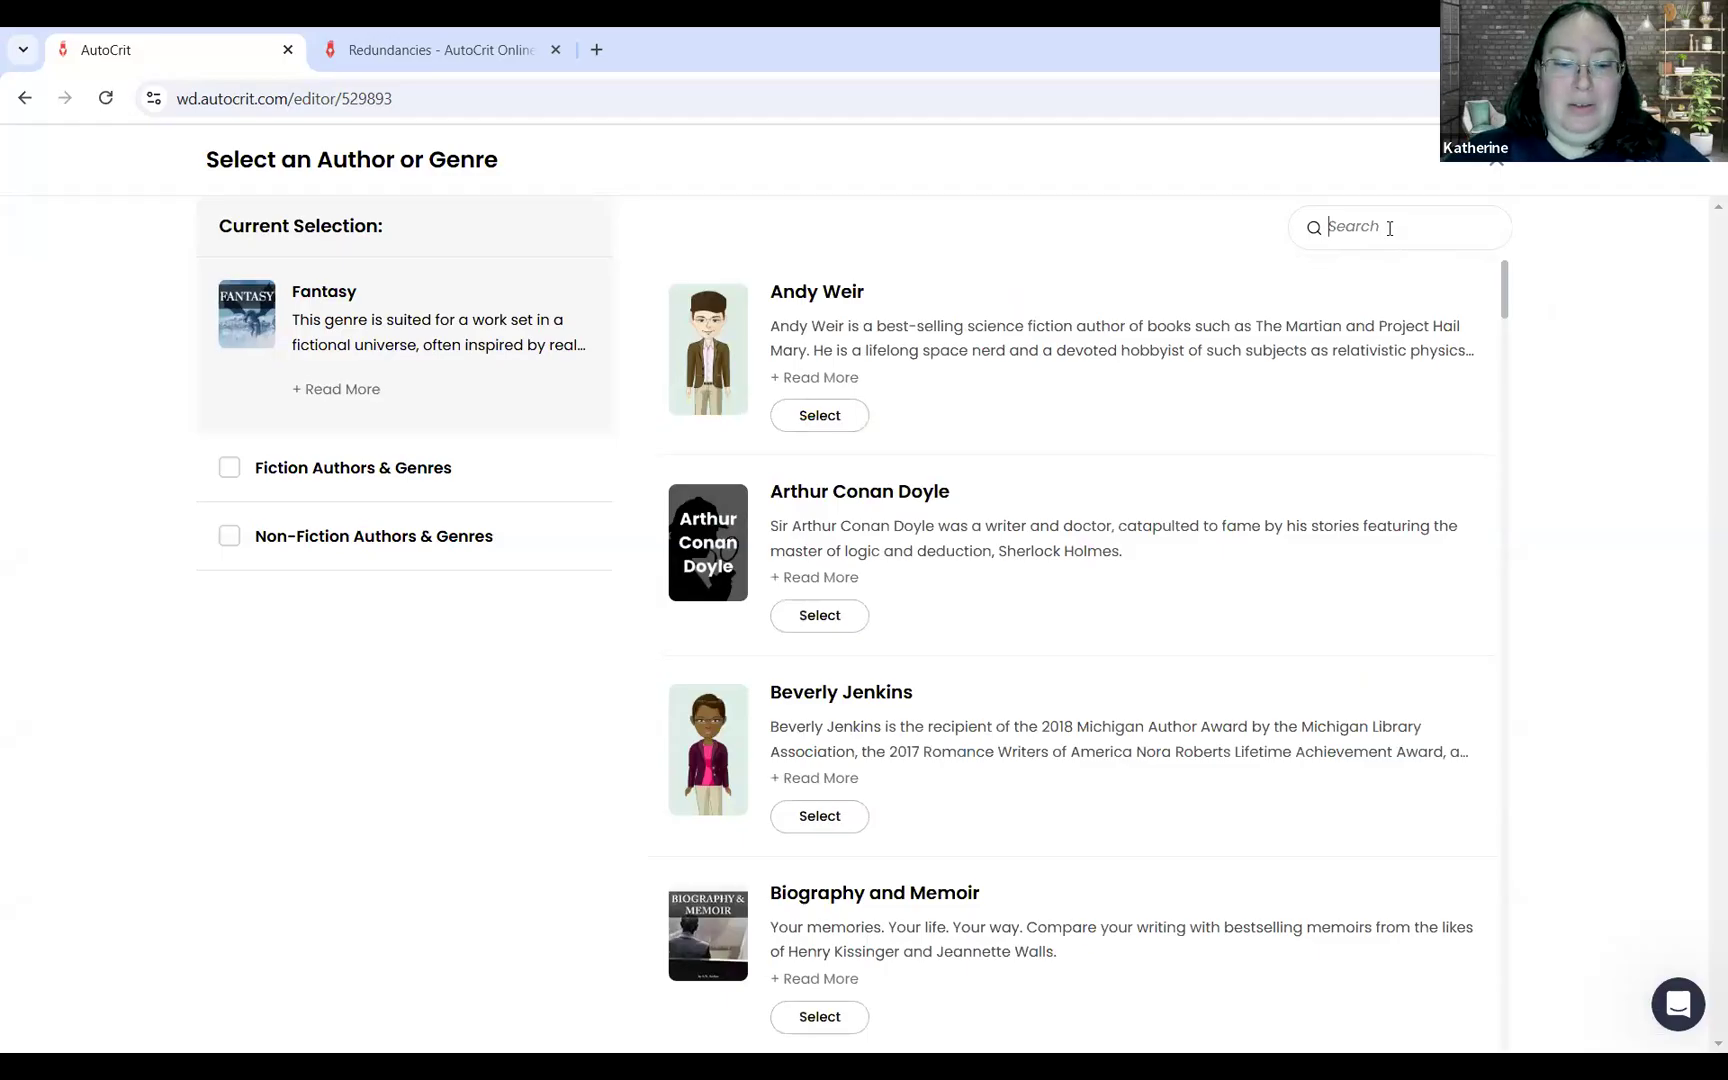
{"action": "type", "text": "sander"}
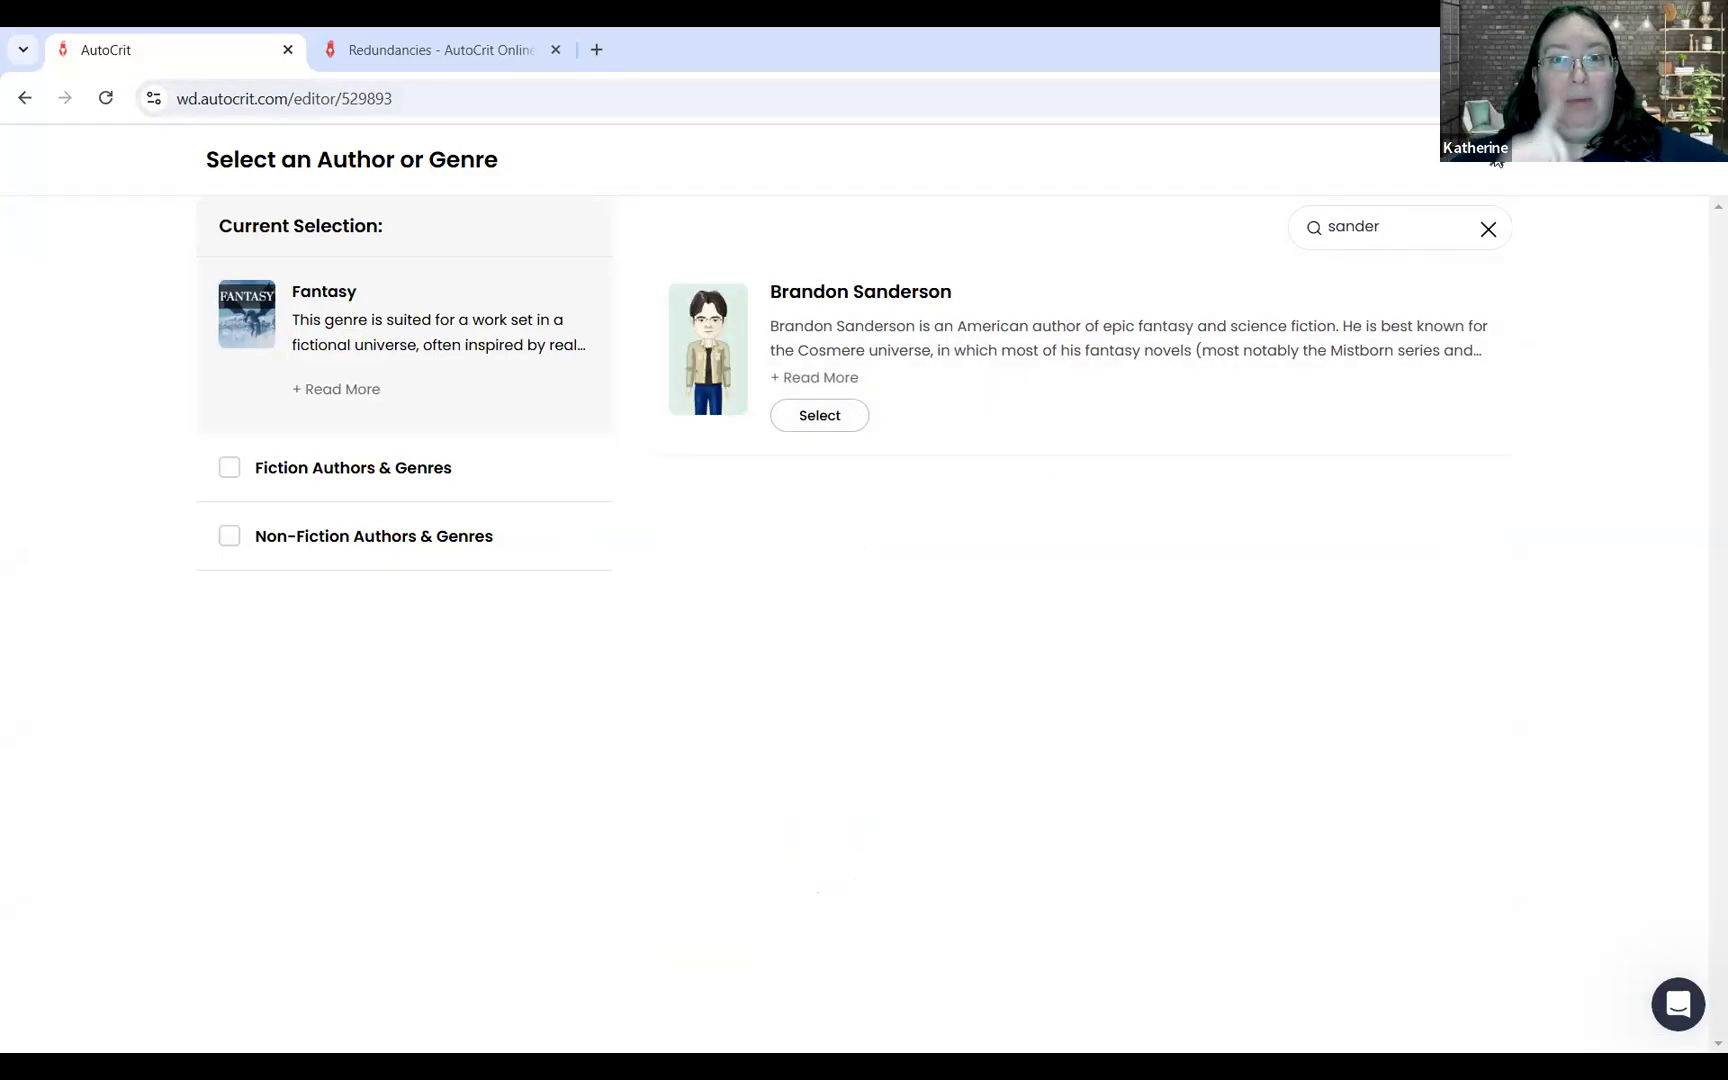
{"action": "left_click", "coordinate": [1496, 160]}
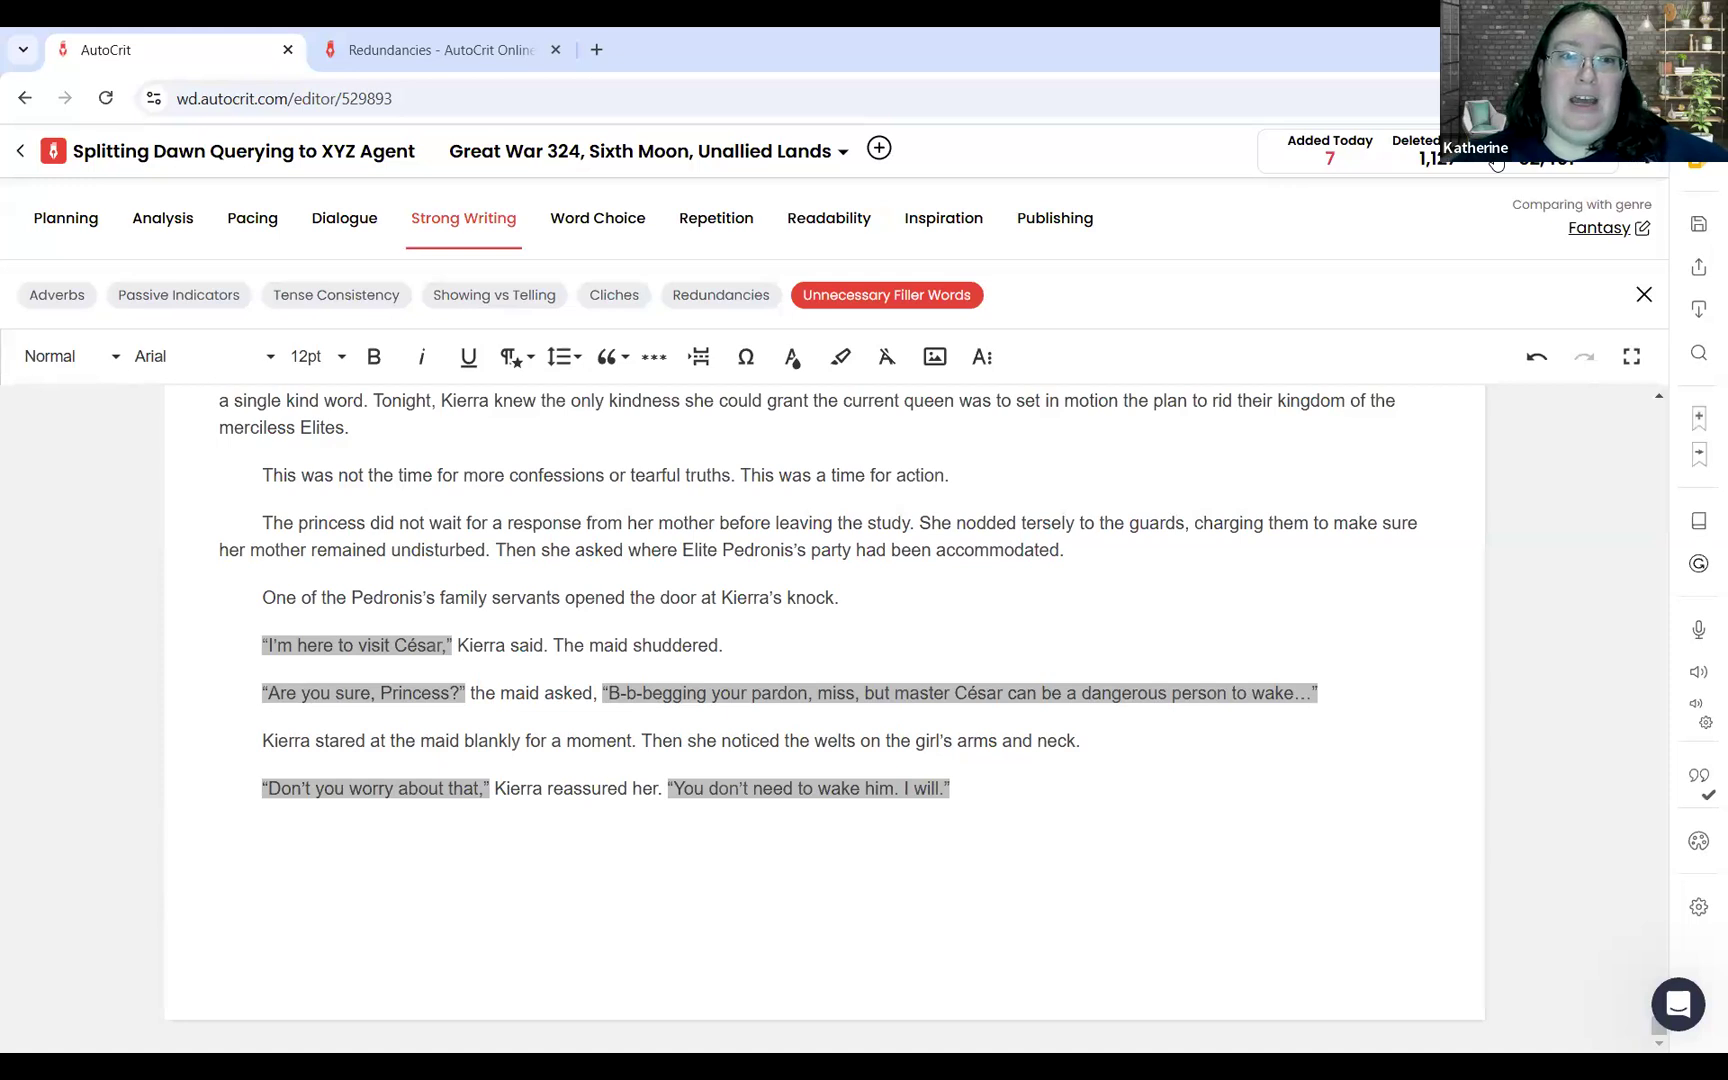
{"action": "left_click", "coordinate": [268, 212]}
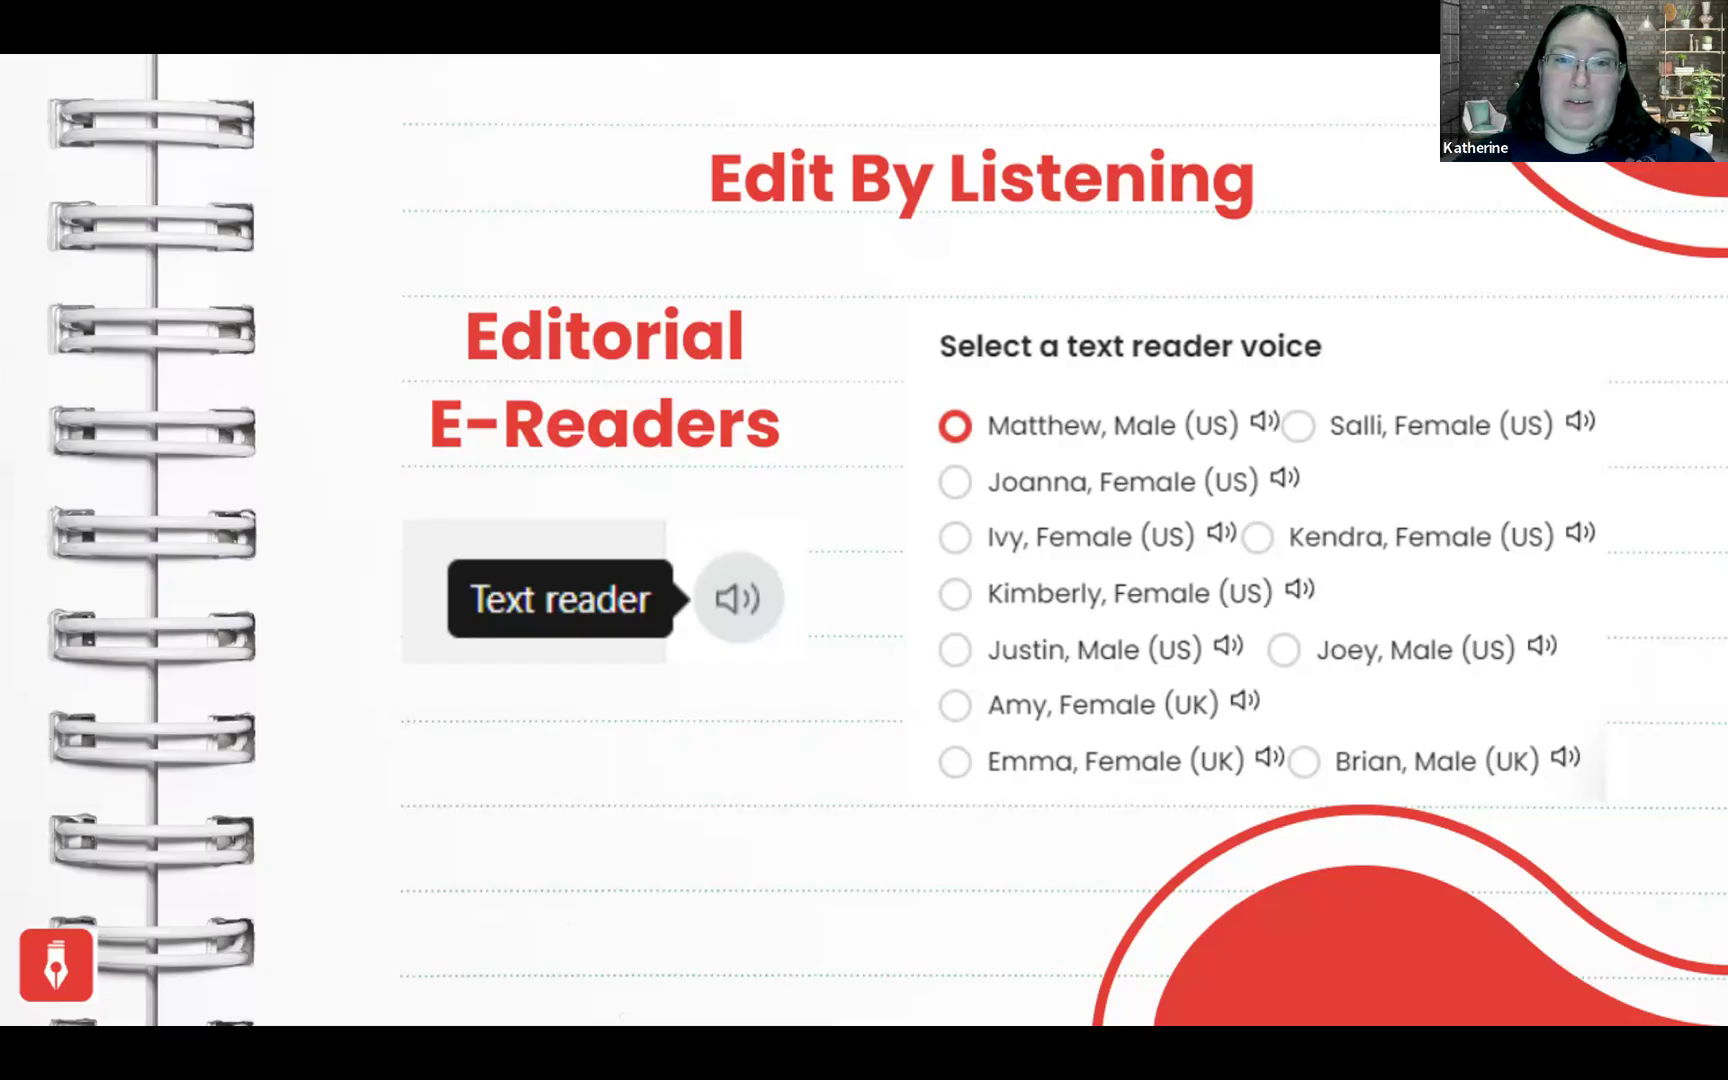
{"action": "left_click", "coordinate": [900, 405]}
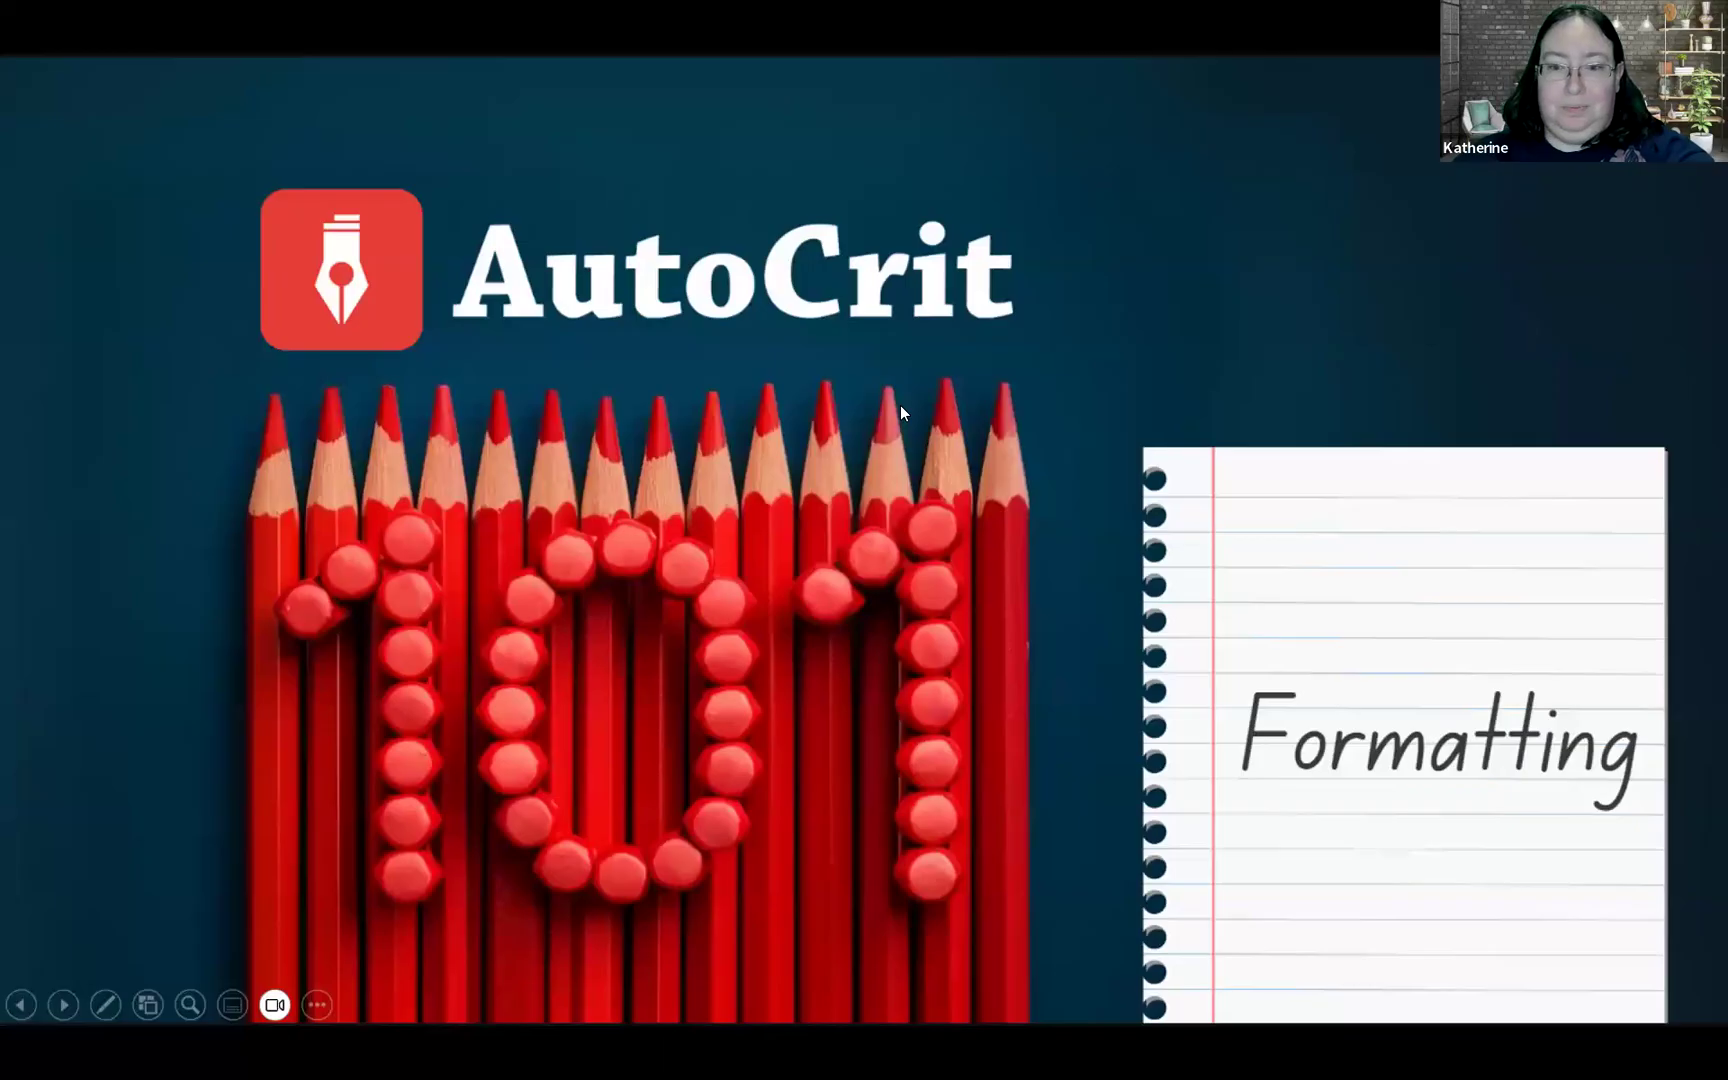
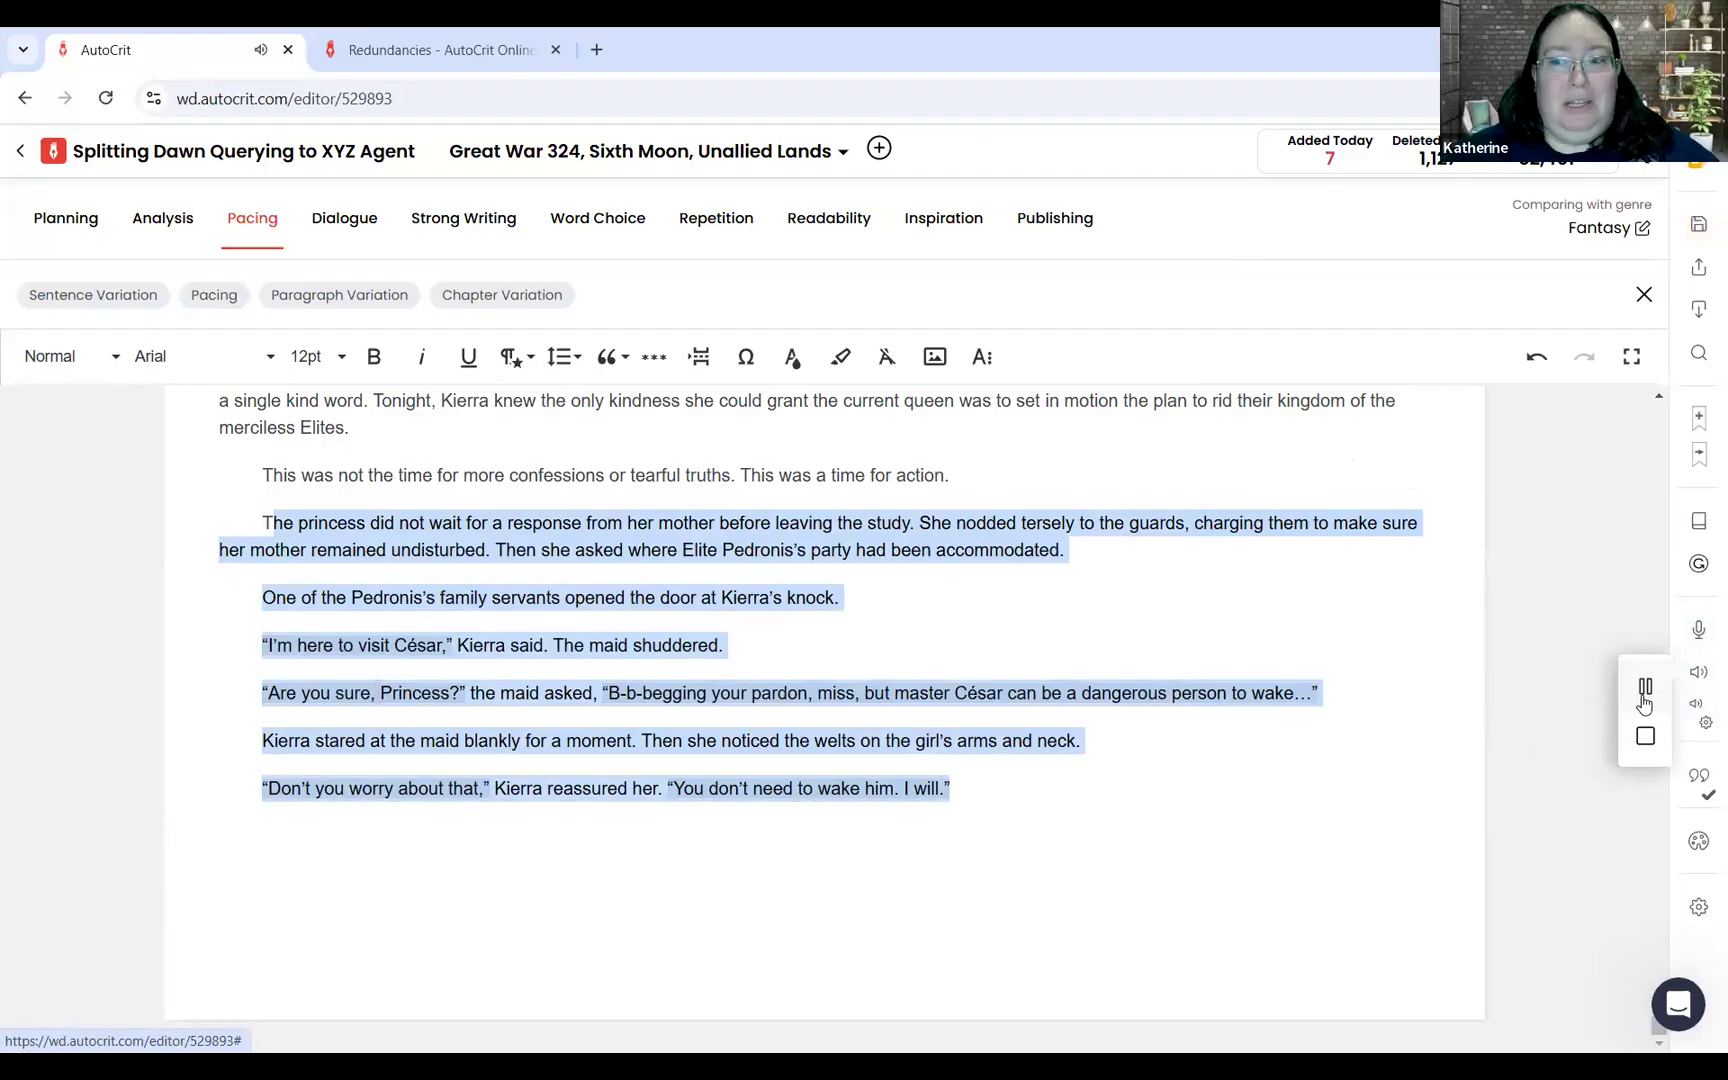
Step: Stop the text reader's playback and deselect the passage at the end of the manuscript
{"action": "left_click", "coordinate": [1641, 729]}
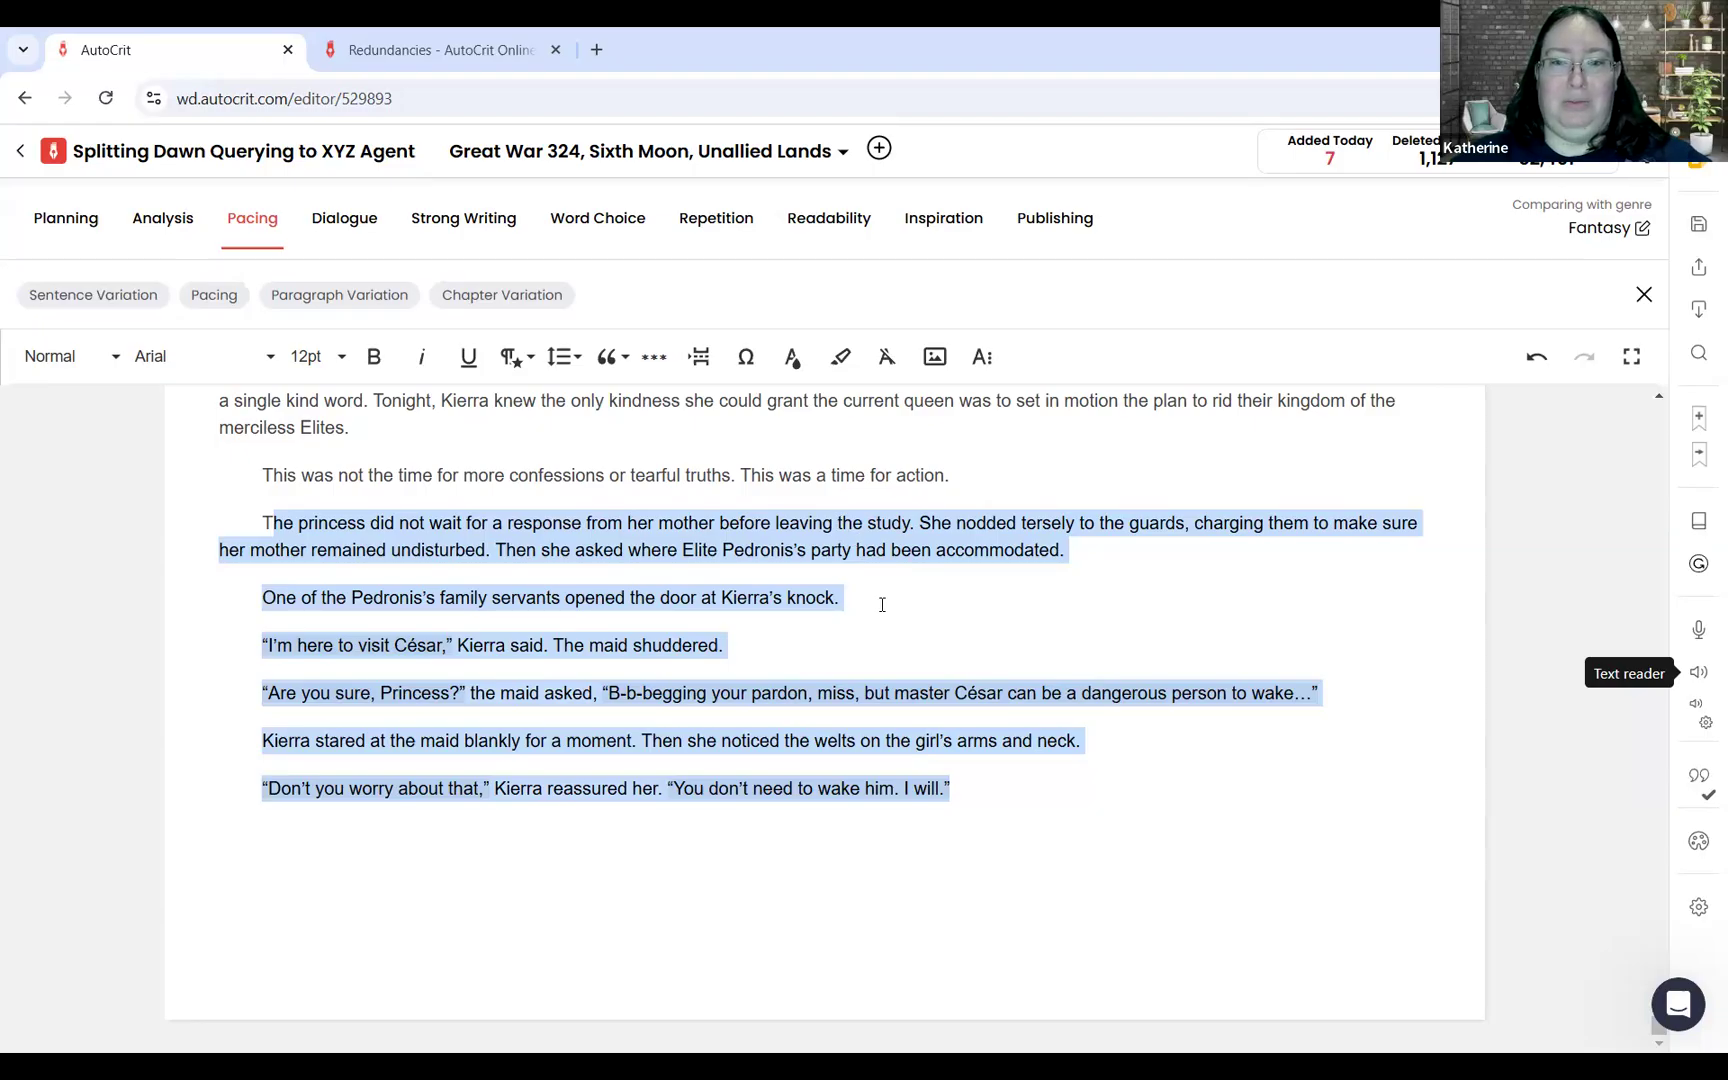
{"action": "left_click", "coordinate": [1063, 553]}
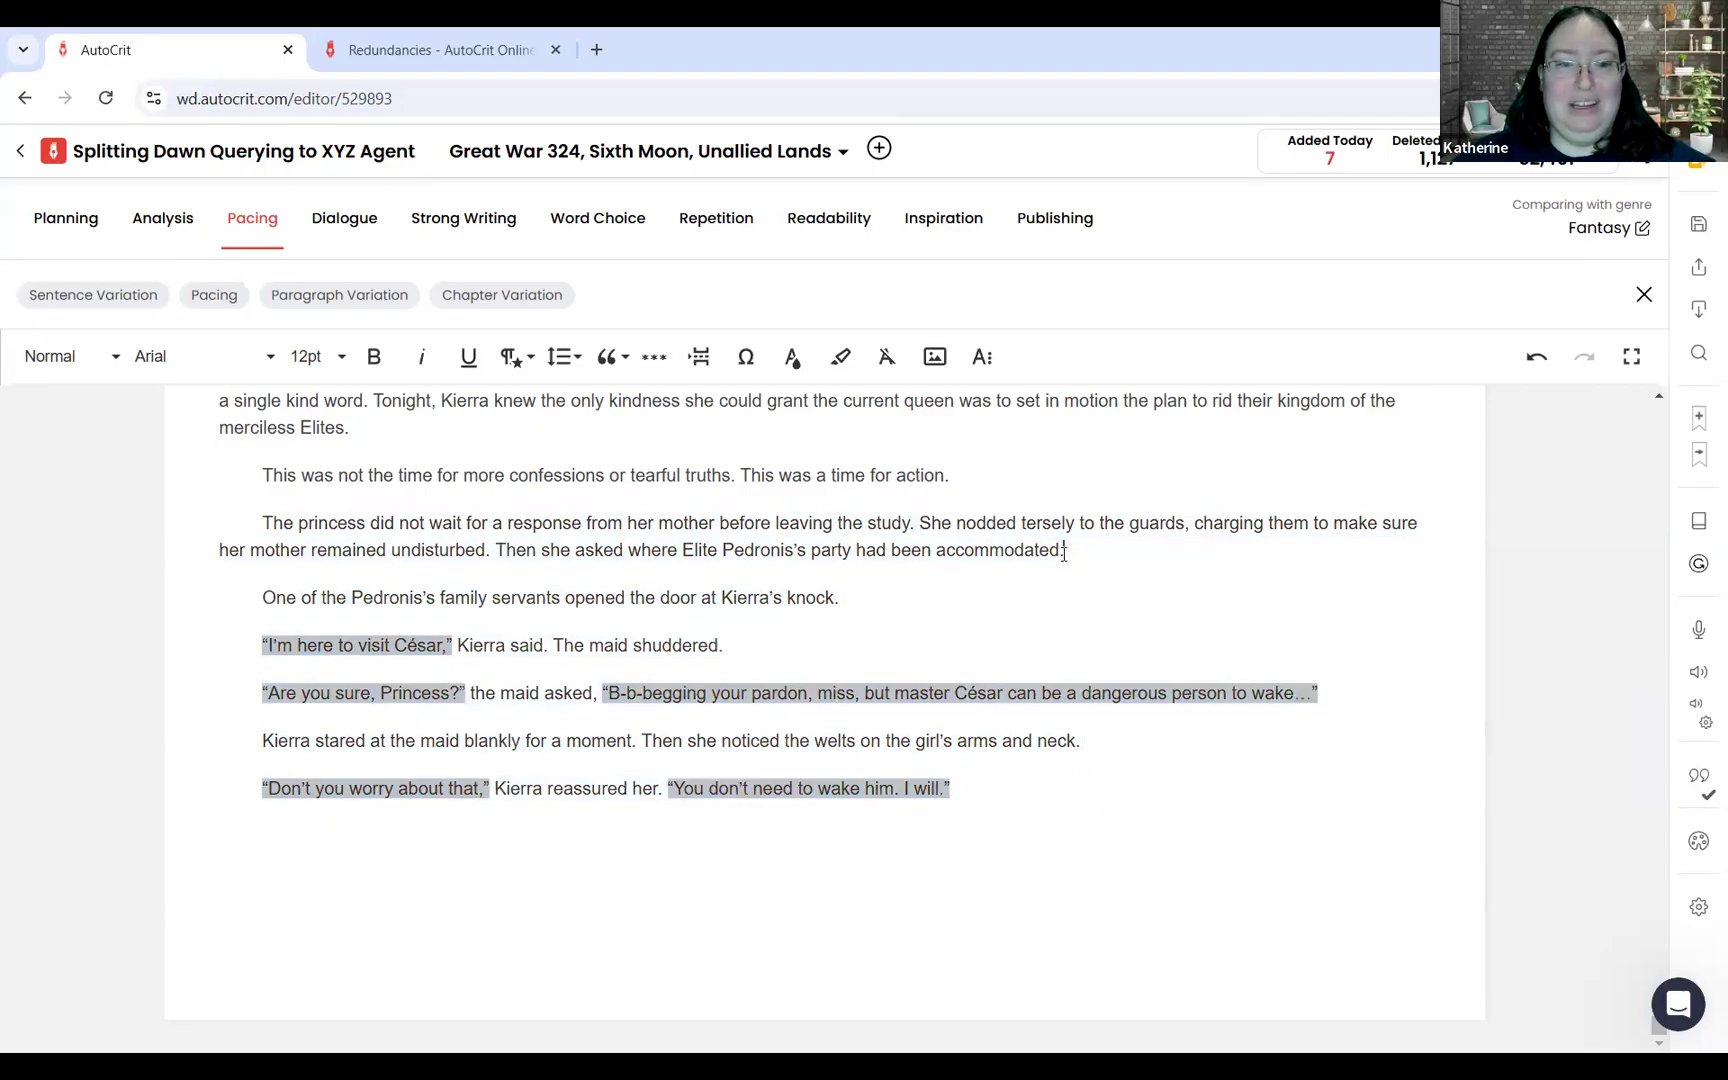